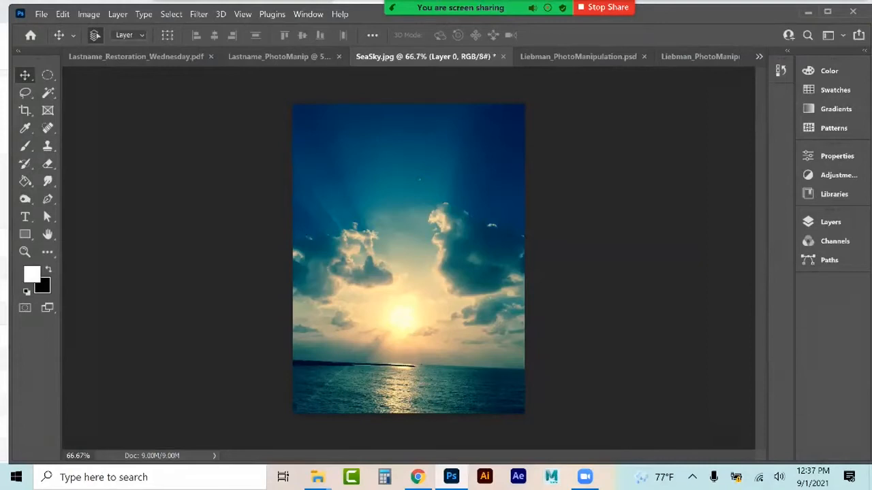
Step: Copy the SeaSky image into the Lastname_PhotoManip document and place it near the canvas's upper-right corner
left_click(238, 60)
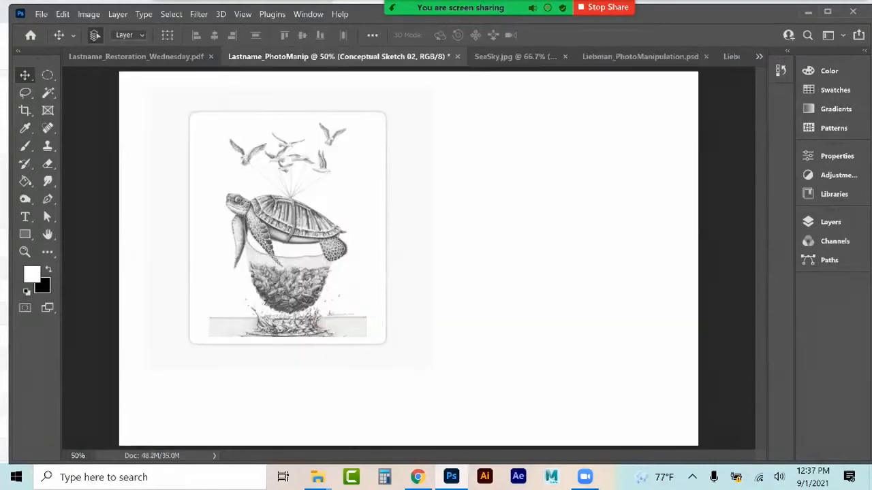
left_click(515, 57)
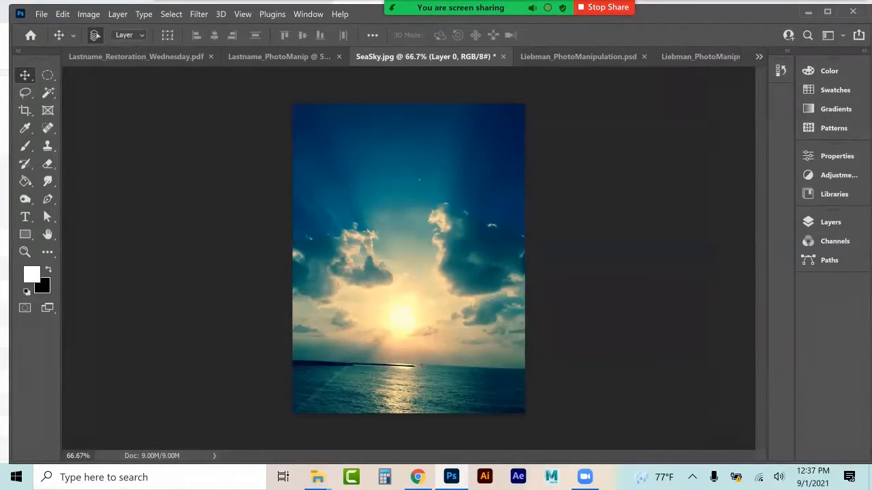
mouse_move(341, 146)
left_mouse_down()
mouse_move(346, 153)
mouse_move(296, 57)
mouse_move(584, 159)
left_mouse_up()
left_click_drag(600, 86, 609, 169)
Step: Scale the copied sea-sky image proportionally to about 50%, keeping its upper-right corner in place
key("ctrl+t")
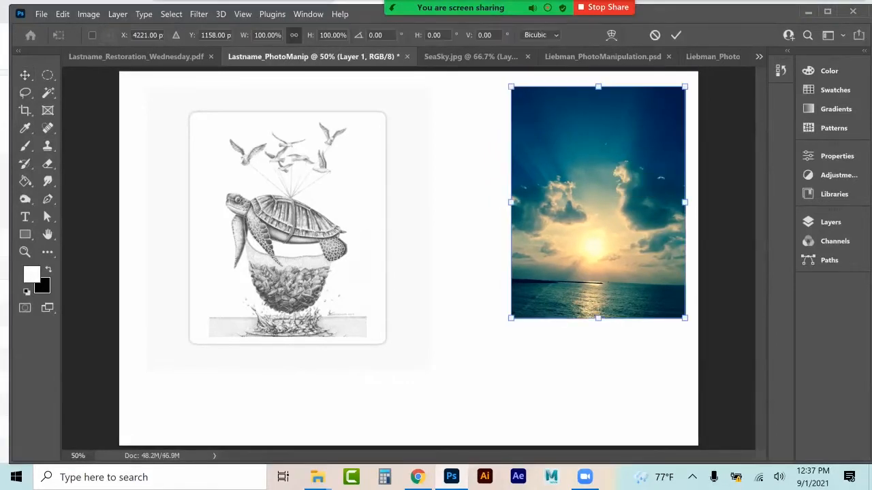
left_click_drag(511, 318, 598, 202)
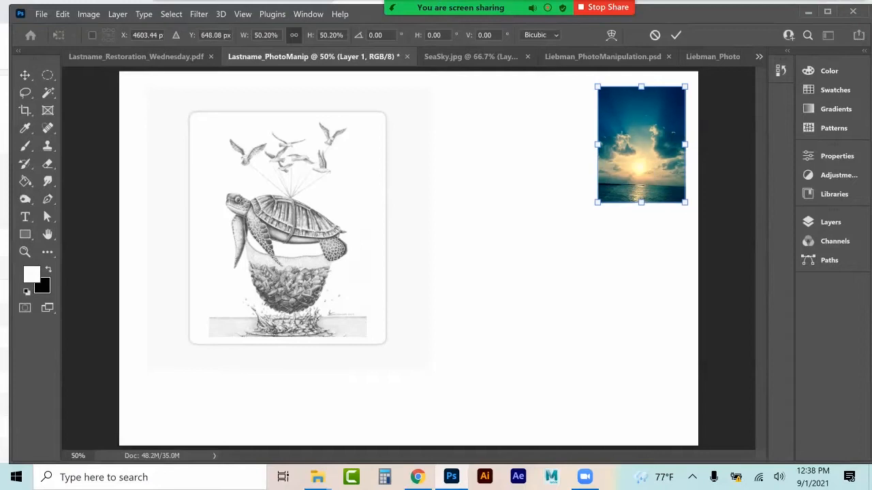
left_click(24, 75)
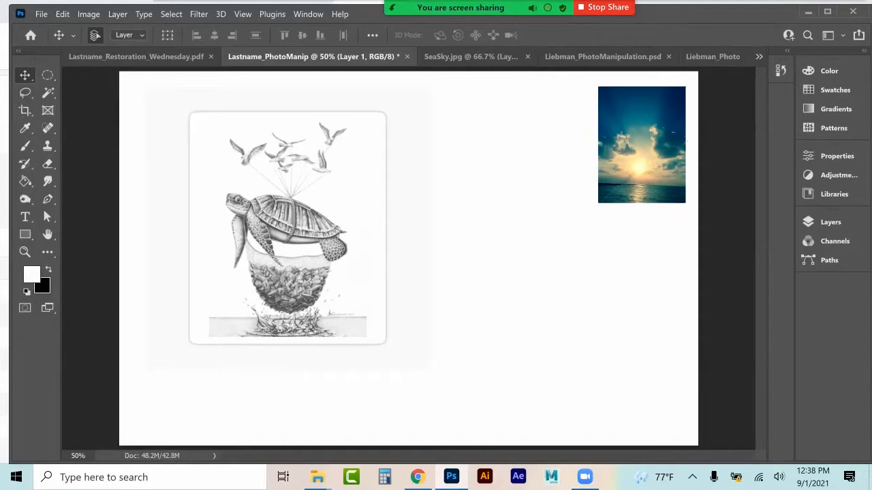
Step: Move Layer 1 with the small sky reference below the Conceptual Sketch 02 layer and lock it completely
left_click(470, 57)
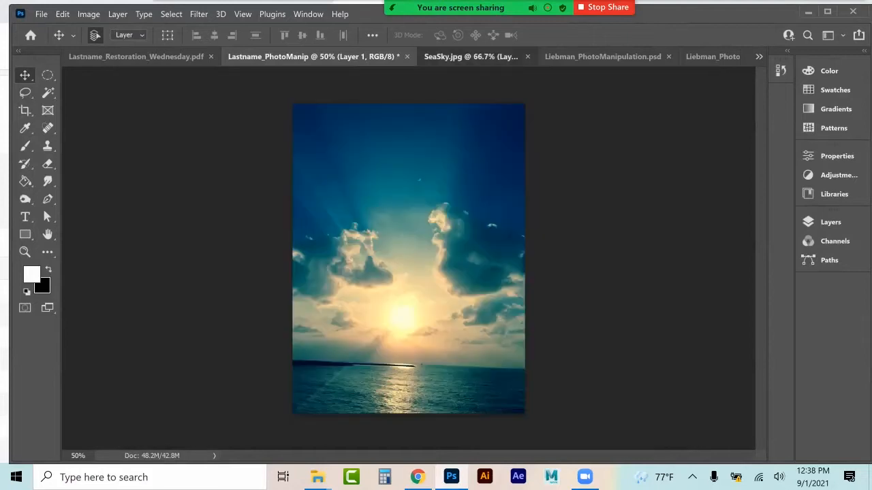
left_click(274, 60)
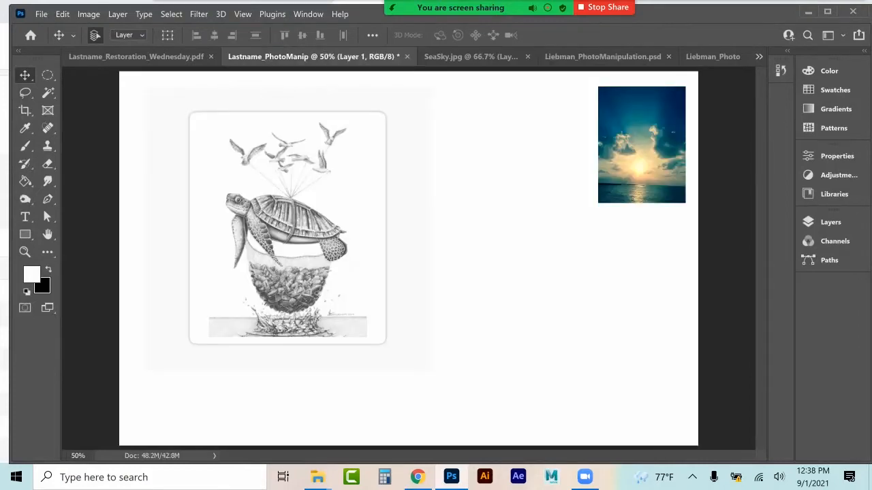
left_click(830, 222)
left_click_drag(696, 298, 696, 330)
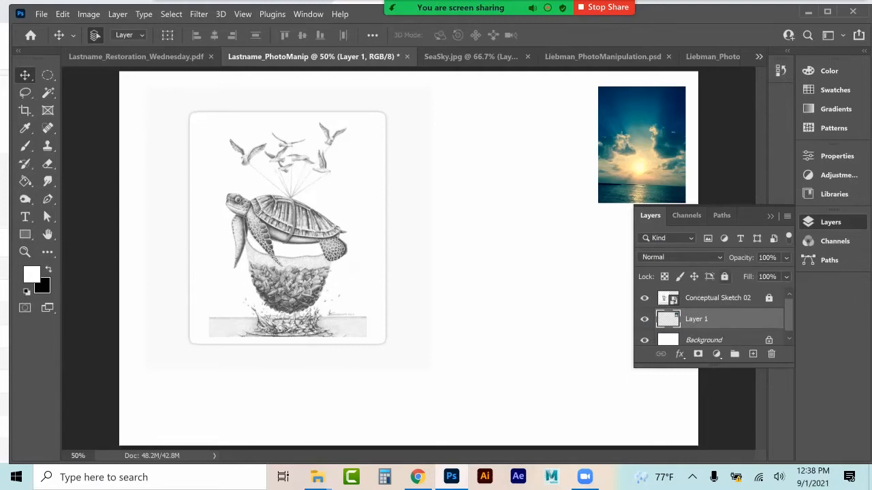
left_click(724, 276)
Step: Copy the SeaSky image again into Lastname_PhotoManip above Conceptual Sketch 02, placing it full size over the turtle sketch
left_click(717, 297)
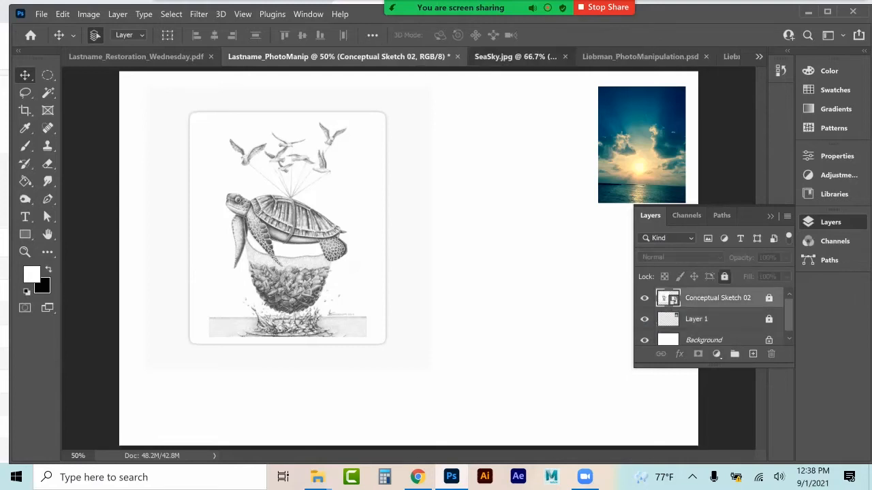
key("ctrl+Tab")
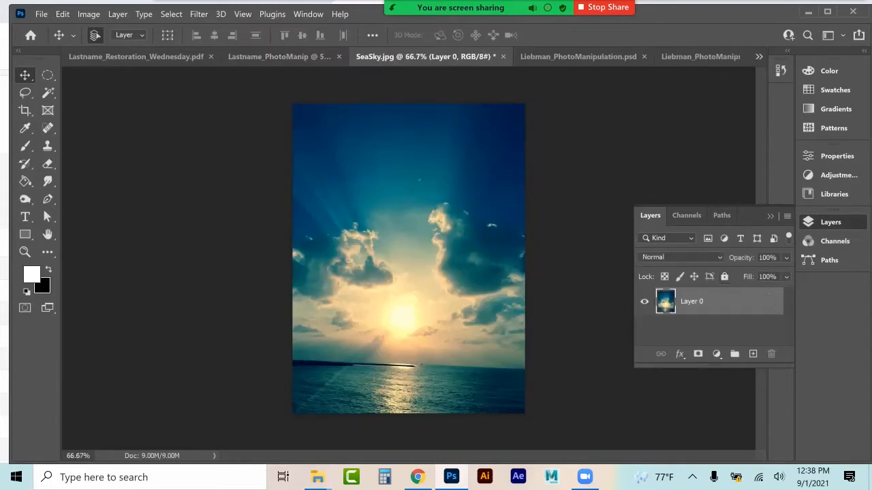
mouse_move(384, 179)
left_mouse_down()
mouse_move(300, 69)
mouse_move(276, 60)
mouse_move(268, 142)
mouse_move(296, 197)
left_mouse_up()
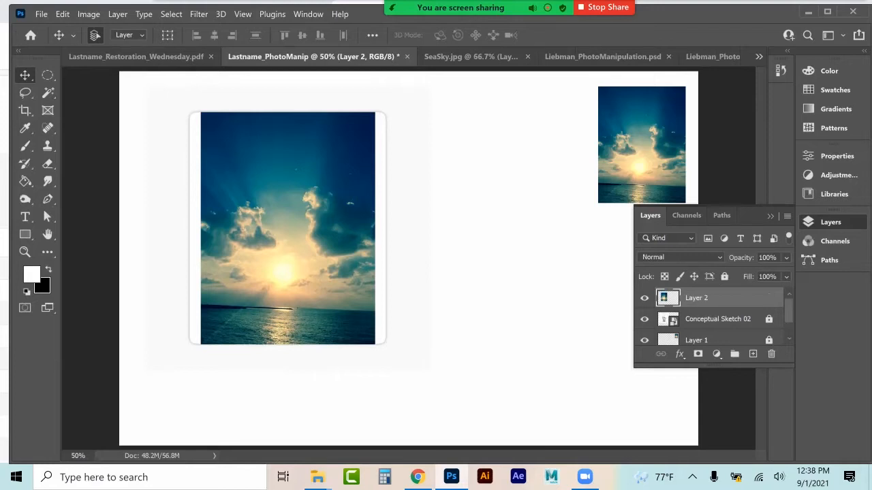
Step: Copy a rectangular strip from the large sky image's left side to a new layer and place it beside the left edge
left_click_drag(48, 76, 88, 81)
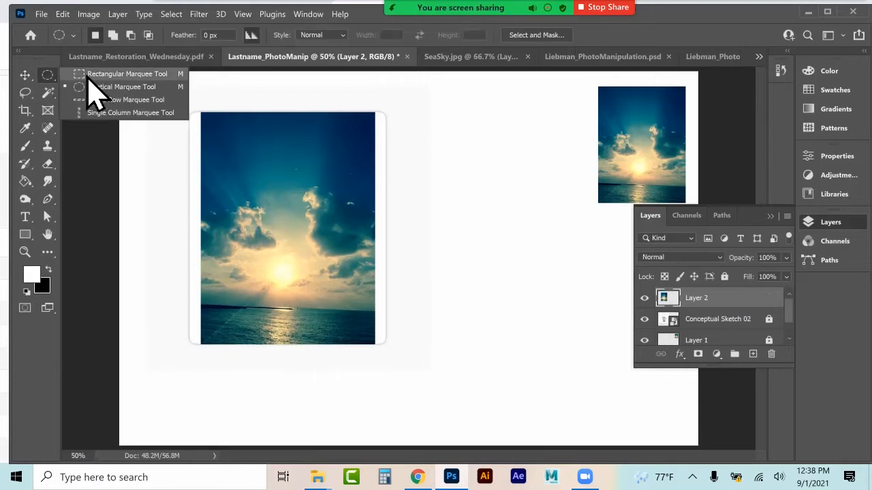
left_click(88, 75)
left_click_drag(148, 100, 226, 359)
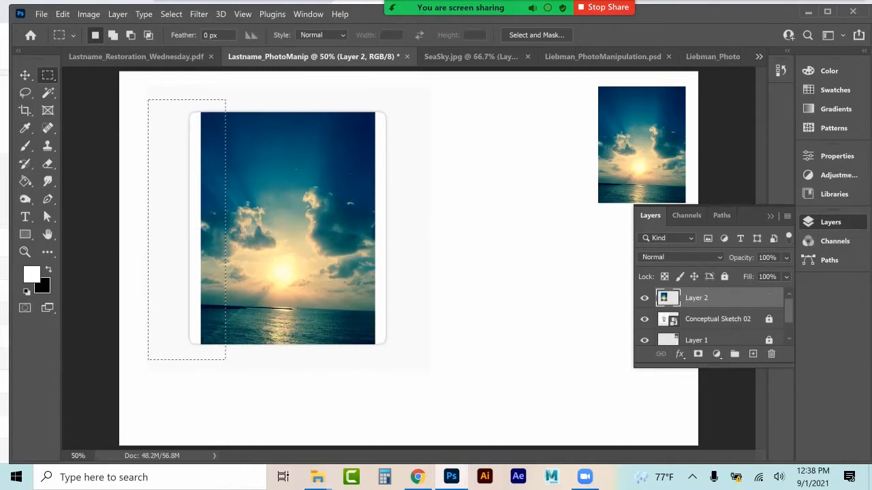
key("ctrl+j")
left_click_drag(213, 228, 187, 229)
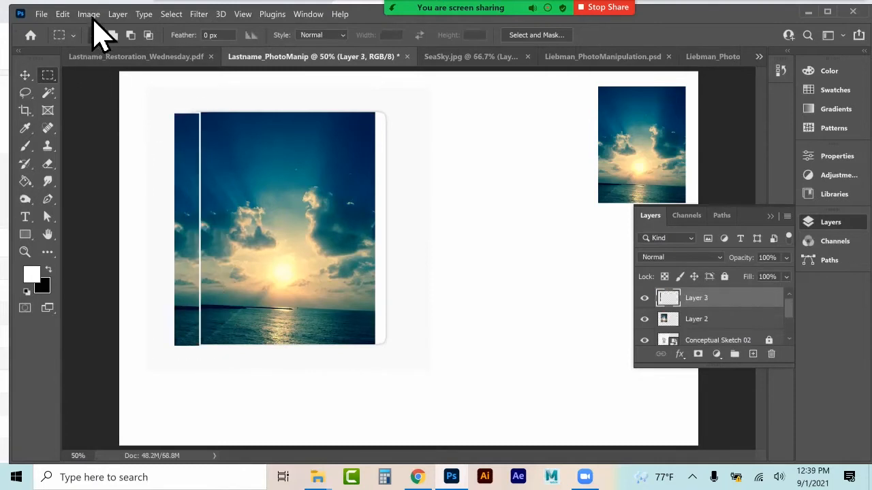
Step: Flip the left strip horizontally and align it flush against the sky image's left edge
left_click(62, 13)
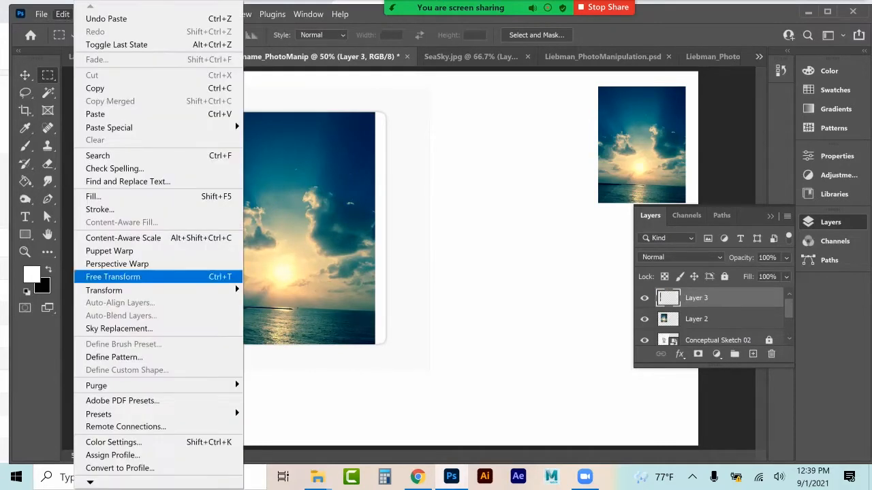
mouse_move(130, 290)
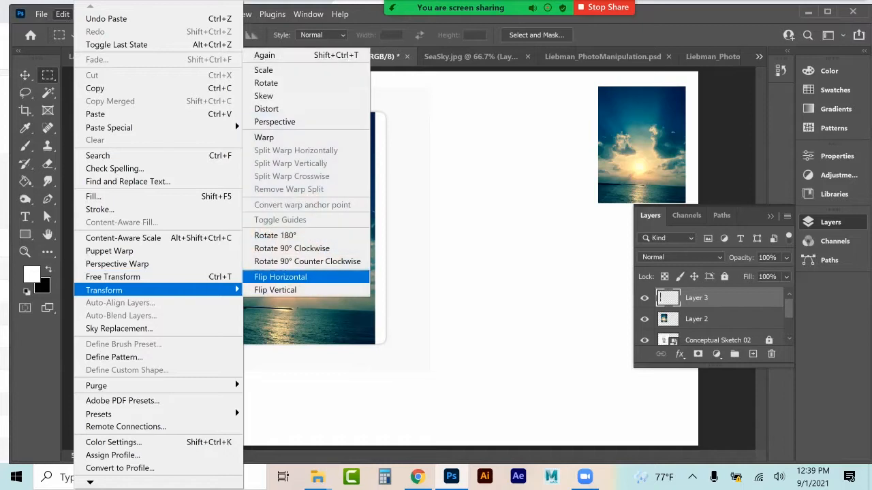
left_click(280, 276)
left_click(24, 75)
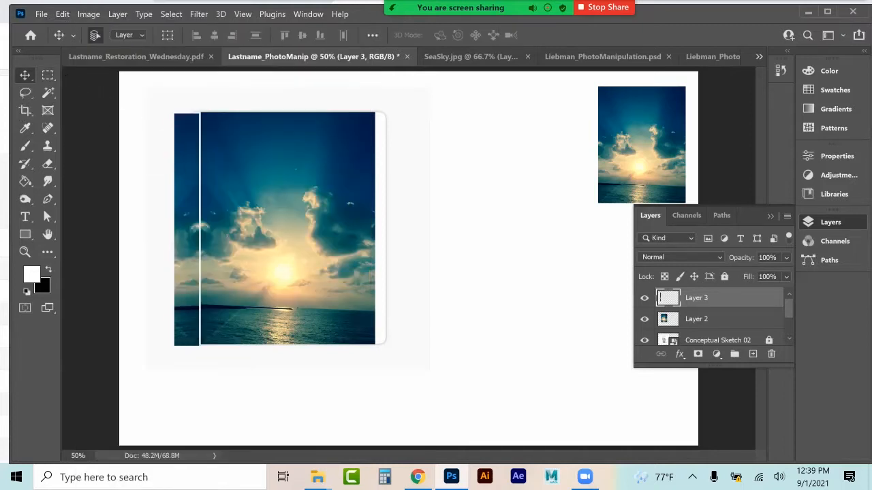
left_click_drag(191, 184, 193, 183)
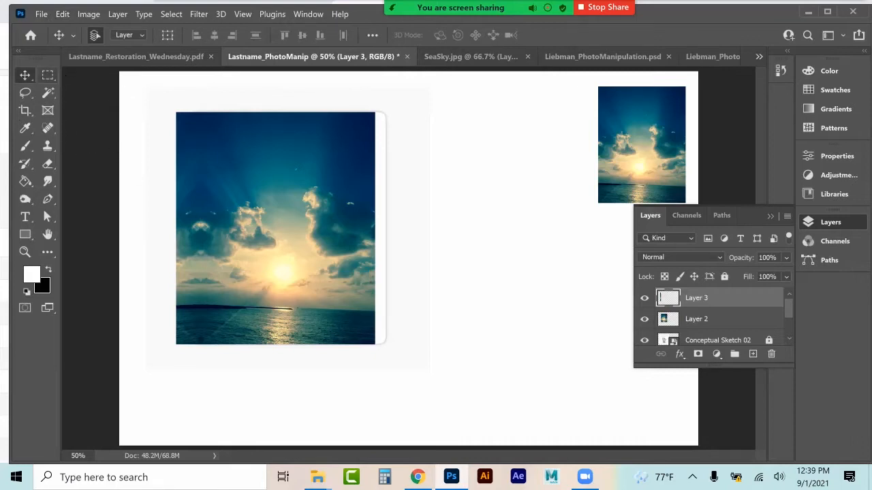
Step: Copy a rectangular strip from the right side of Layer 2's sky onto a new layer
left_click(48, 75)
left_click(715, 319)
left_click_drag(474, 102, 344, 370)
key("ctrl+c")
key("ctrl+v")
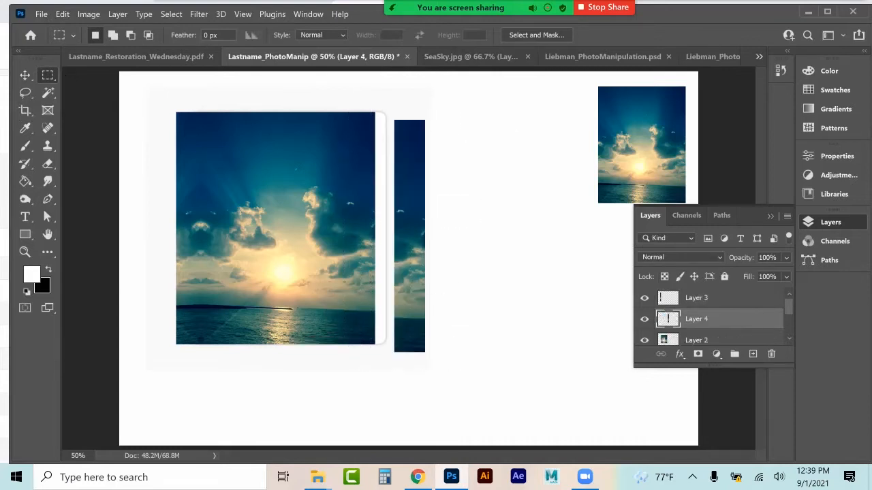
Step: Flip the right strip horizontally and align it flush against the sky image's right edge
left_click(62, 14)
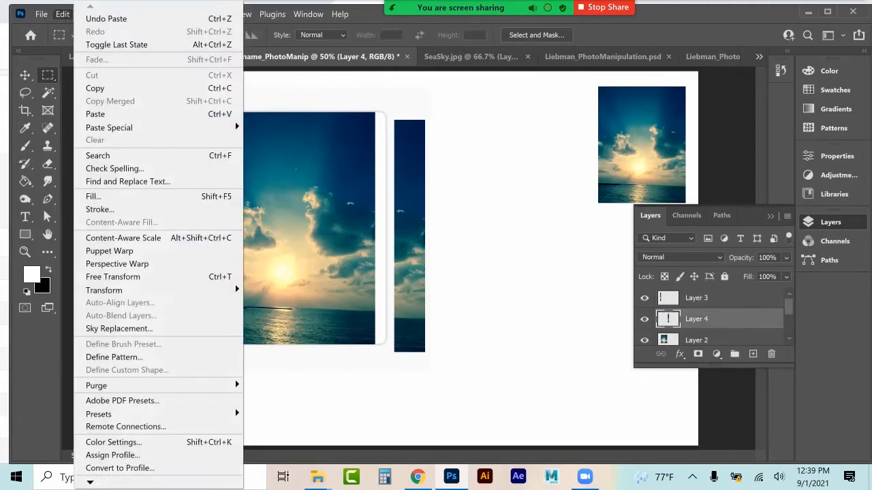
mouse_move(136, 290)
left_click(280, 276)
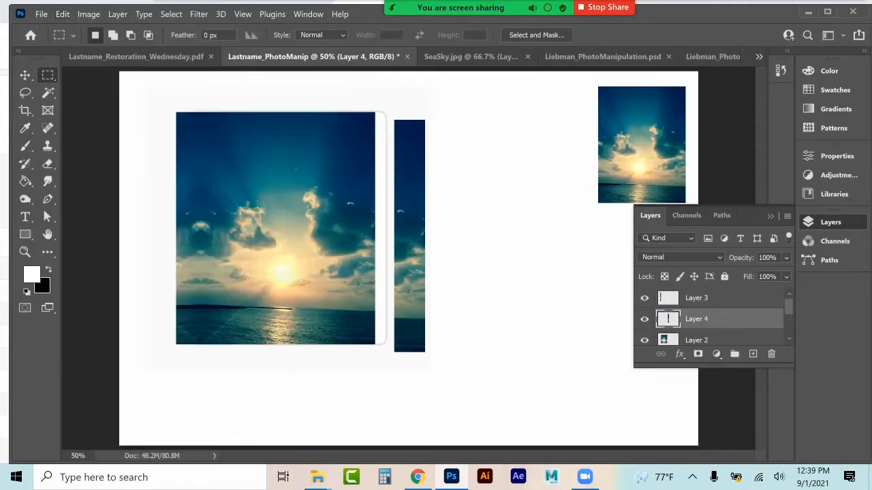
left_click(24, 75)
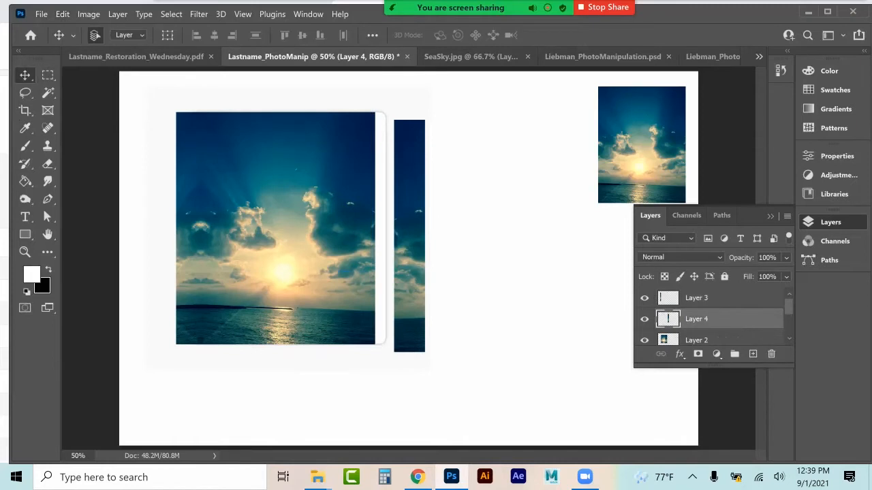
left_click_drag(410, 158, 391, 159)
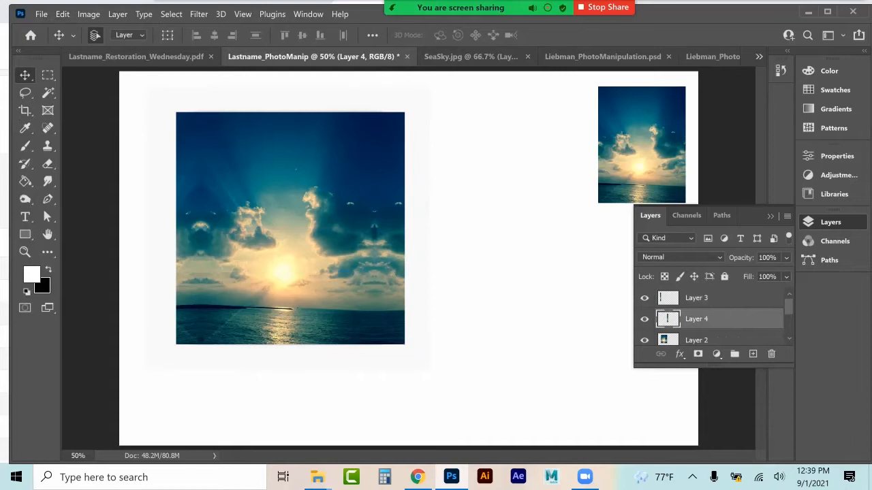
Step: Merge Layer 3, Layer 4 and Layer 2 into a single widened sky layer
left_click(720, 298)
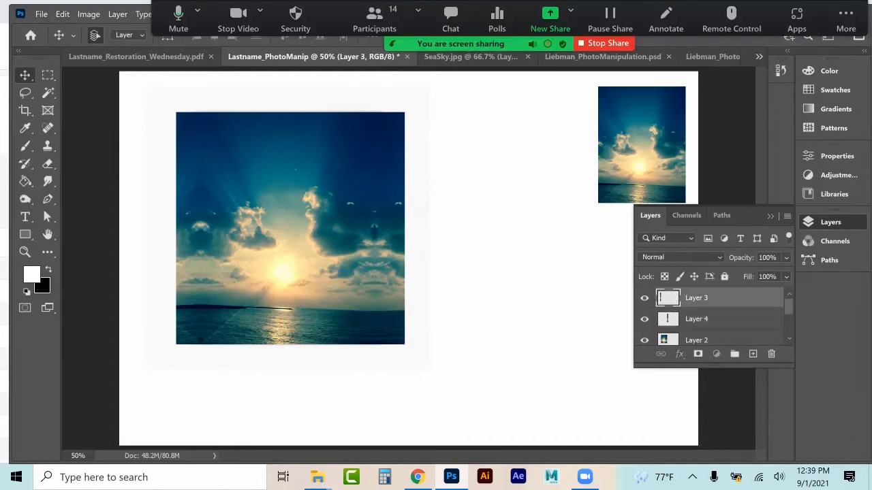
left_click(720, 340, "shift")
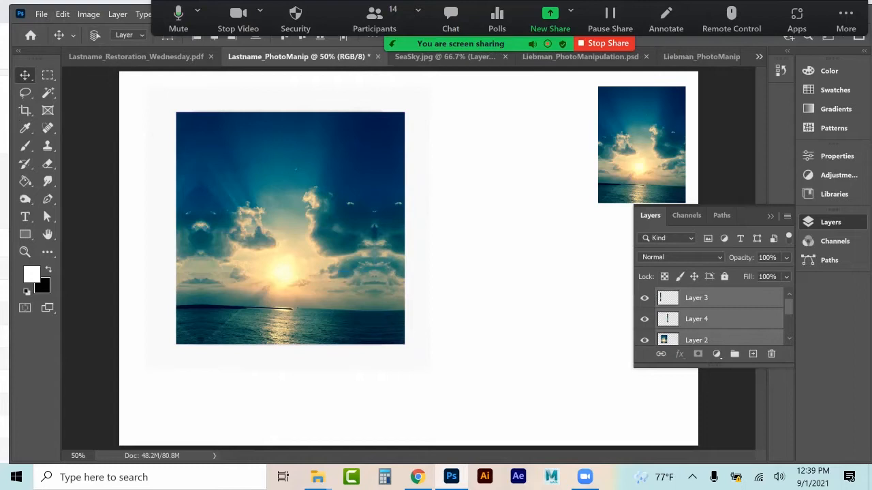
key("ctrl+e")
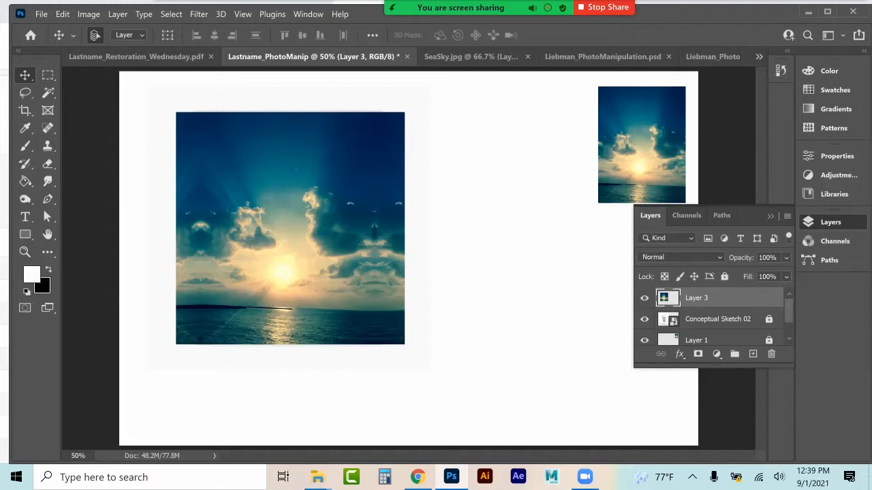
Step: Add an empty layer above the merged sky and set the Clone Stamp to 136 px size and 100% opacity
left_click(752, 354)
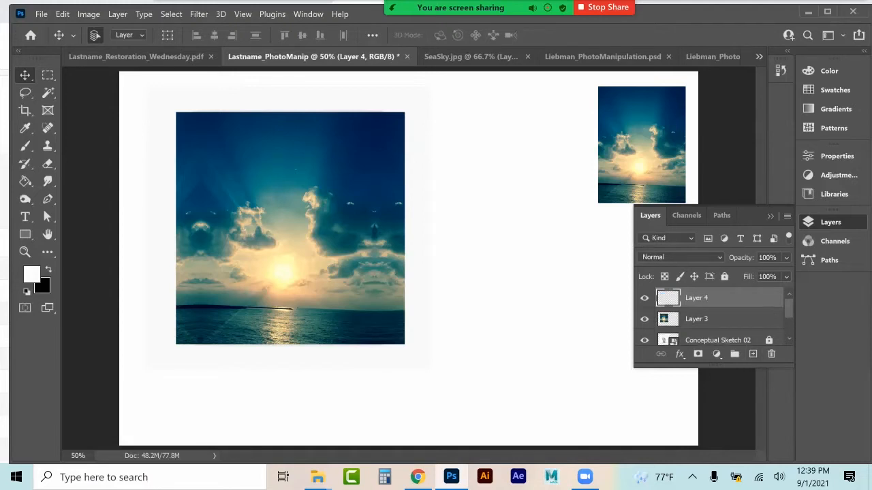
left_click(47, 146)
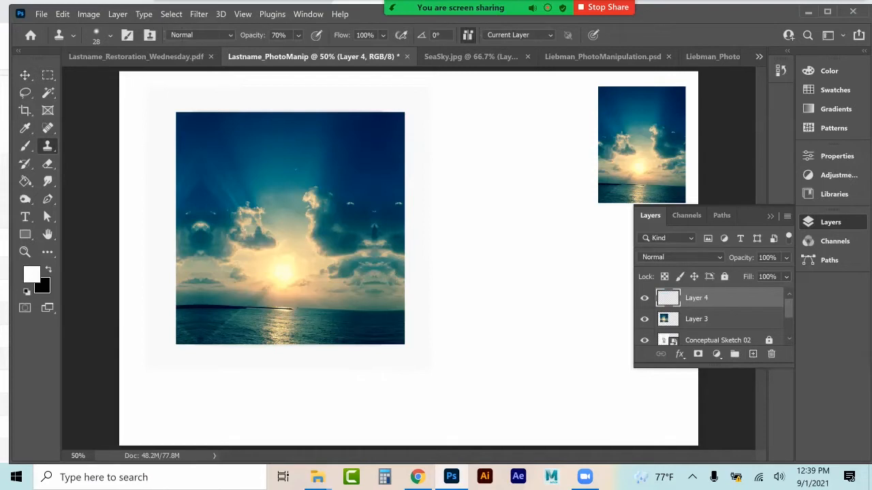
left_click(102, 37)
left_click(141, 77)
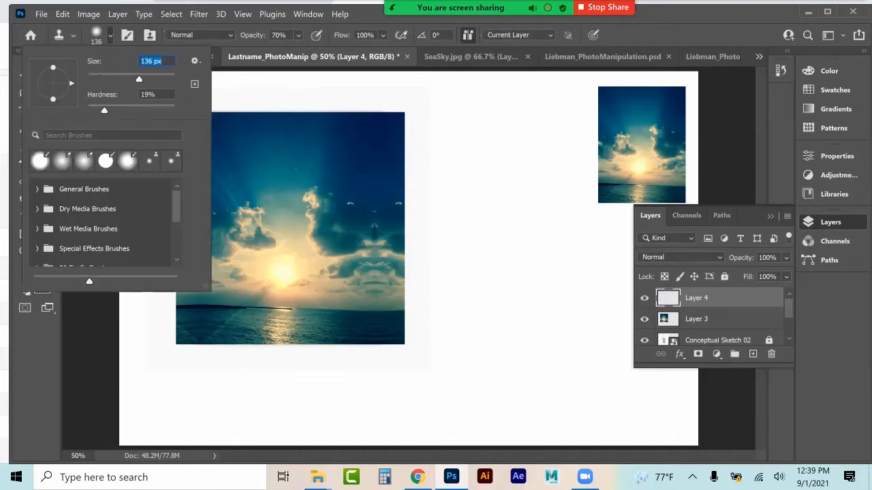
left_click(298, 36)
left_click_drag(332, 51, 352, 51)
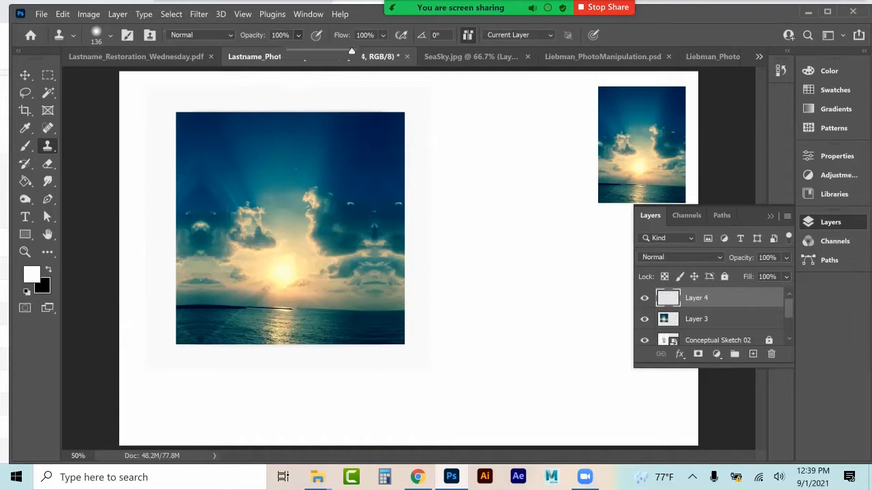
Step: Set the Clone Stamp to sample Current & Below and enlarge its brush to 1102 px
left_click(101, 37)
left_click(154, 81)
left_click_drag(155, 84, 168, 86)
left_click(518, 35)
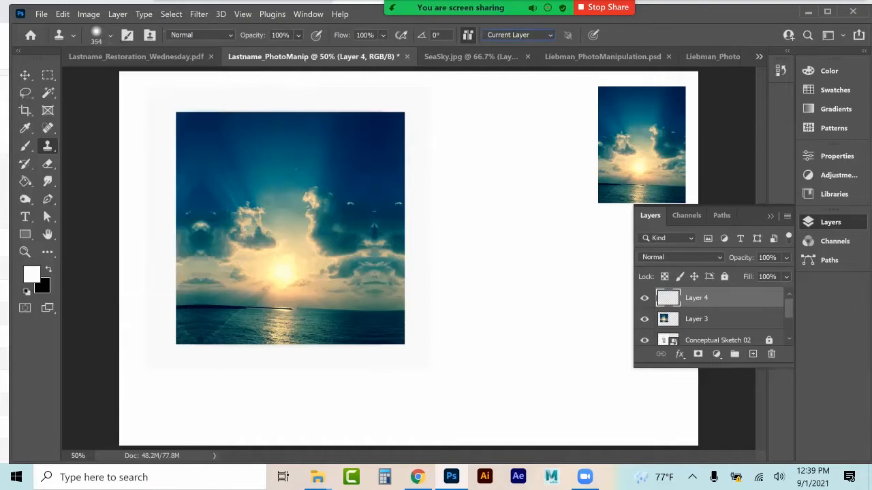
left_click(507, 55)
left_click(95, 37)
mouse_move(154, 80)
left_mouse_down()
mouse_move(158, 88)
mouse_move(170, 80)
left_mouse_up()
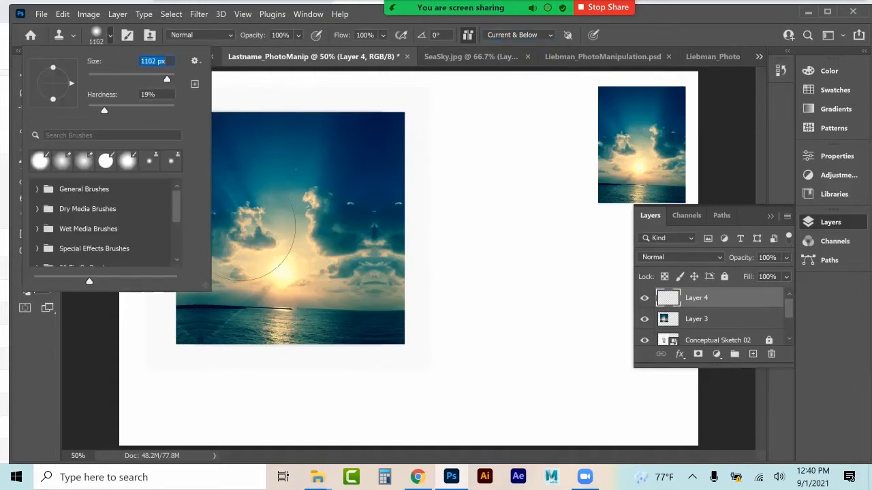
Step: Clone the clouds left of the sun into the upper left area of the sky on Layer 4
left_click(515, 146)
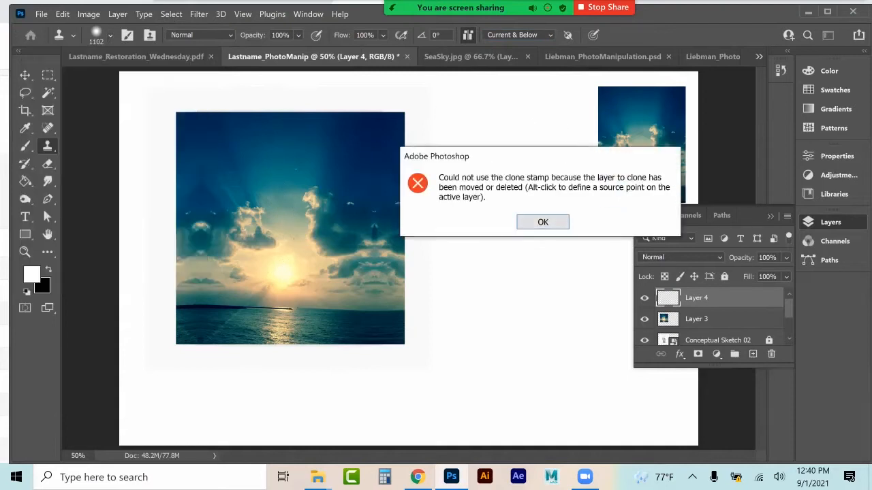
left_click(543, 222)
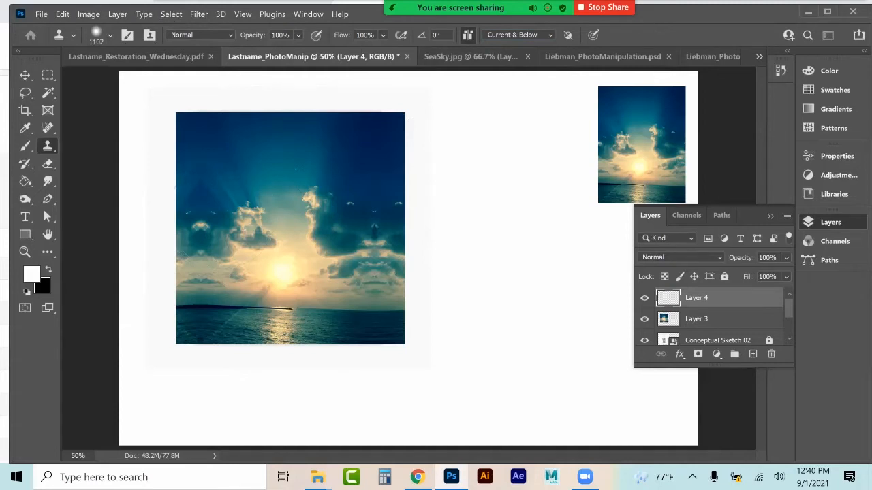
left_click_drag(206, 167, 213, 177)
left_click(221, 162, "alt")
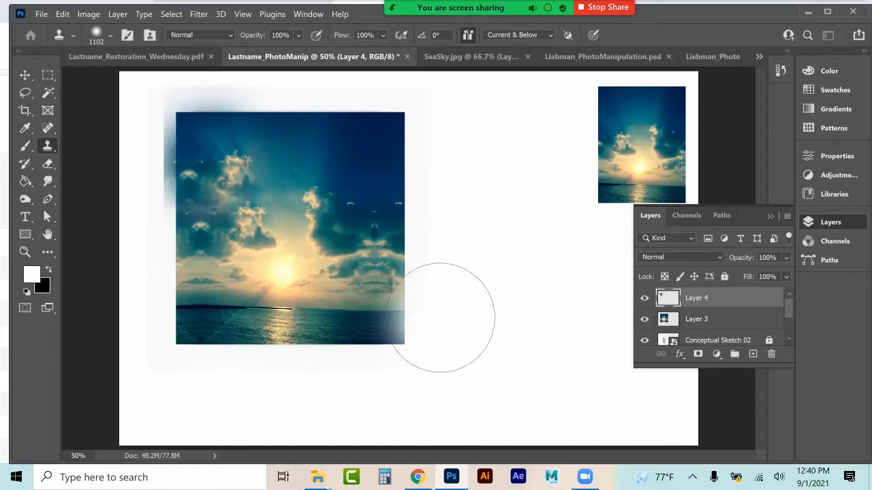
Step: Scale the cloned left clouds to about 137% and shift them up and to the left over the sky
left_click(25, 75)
key("ctrl+t")
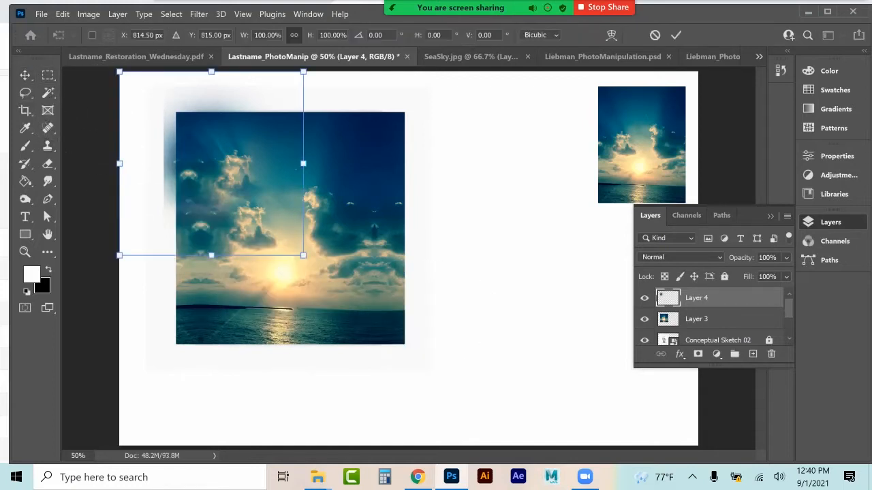
left_click_drag(302, 254, 369, 322)
left_click_drag(323, 293, 282, 239)
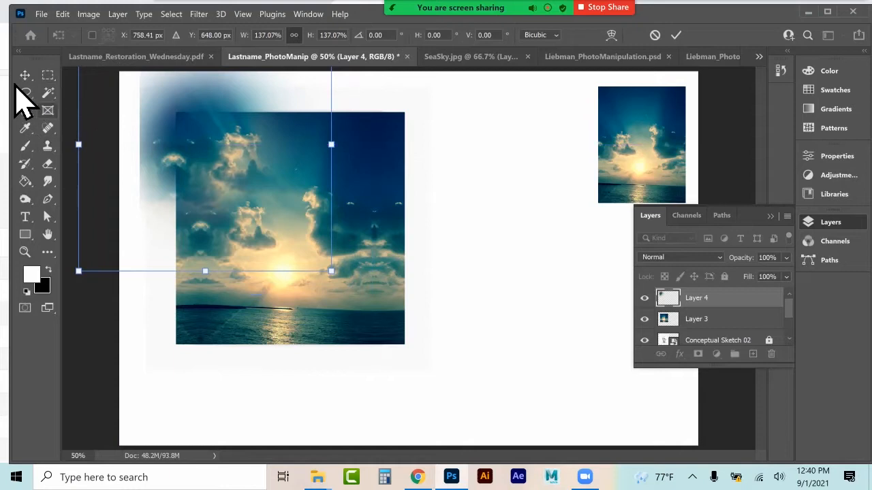
key("Return")
Step: Select the sky rectangle, invert the selection and erase the cloned clouds spilling outside it with a 228 px Eraser
left_click(48, 76)
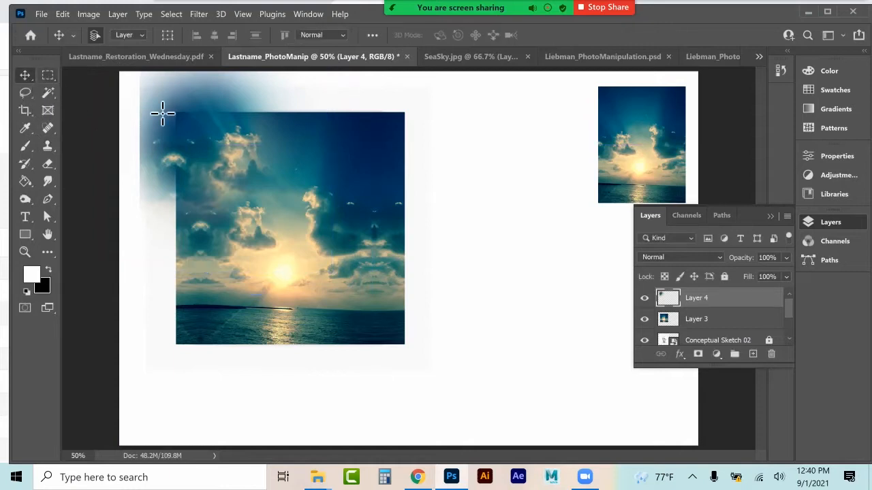
left_click_drag(177, 112, 405, 344)
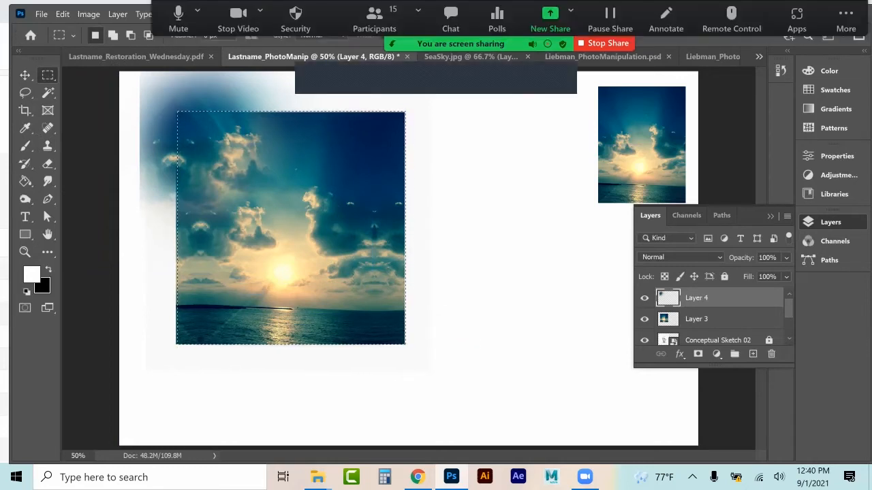
left_click(48, 163)
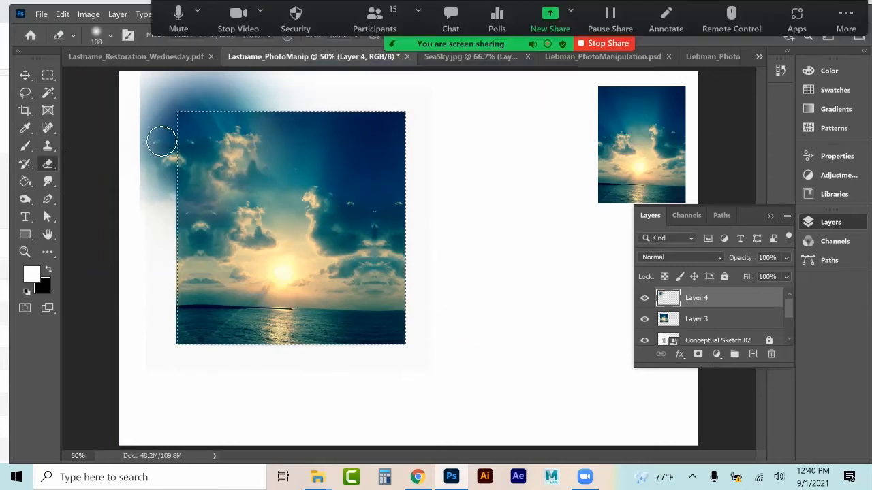
left_click(111, 35)
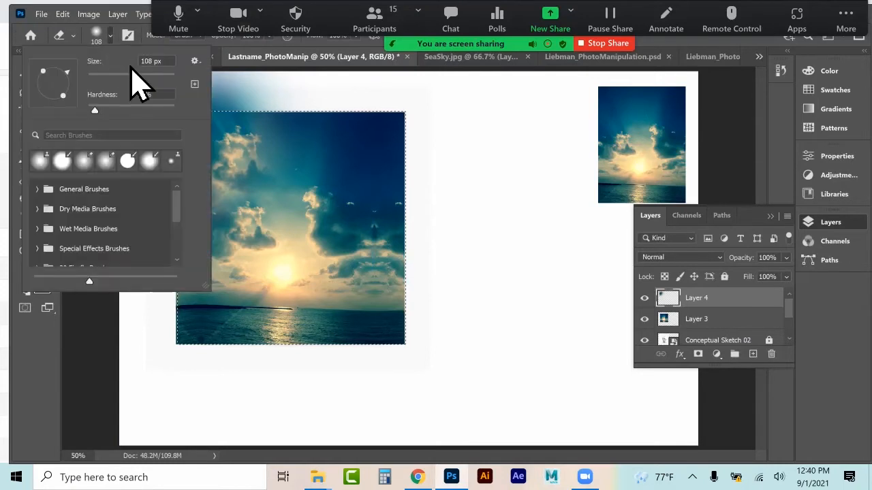
left_click(155, 76)
key("Return")
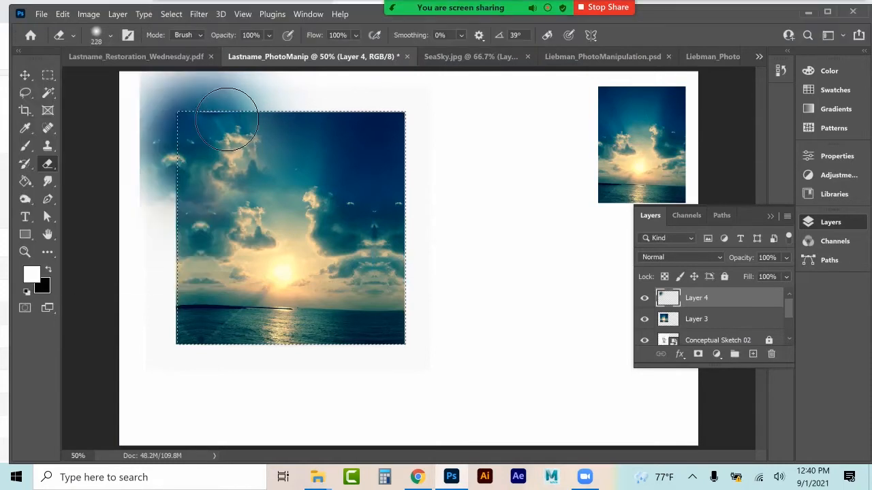
left_click(171, 14)
left_click(196, 66)
mouse_move(263, 107)
left_mouse_down()
mouse_move(191, 129)
mouse_move(243, 125)
mouse_move(198, 119)
mouse_move(248, 132)
mouse_move(206, 136)
mouse_move(276, 113)
mouse_move(266, 98)
mouse_move(220, 97)
mouse_move(174, 82)
mouse_move(178, 174)
mouse_move(165, 120)
mouse_move(161, 172)
mouse_move(202, 173)
left_mouse_up()
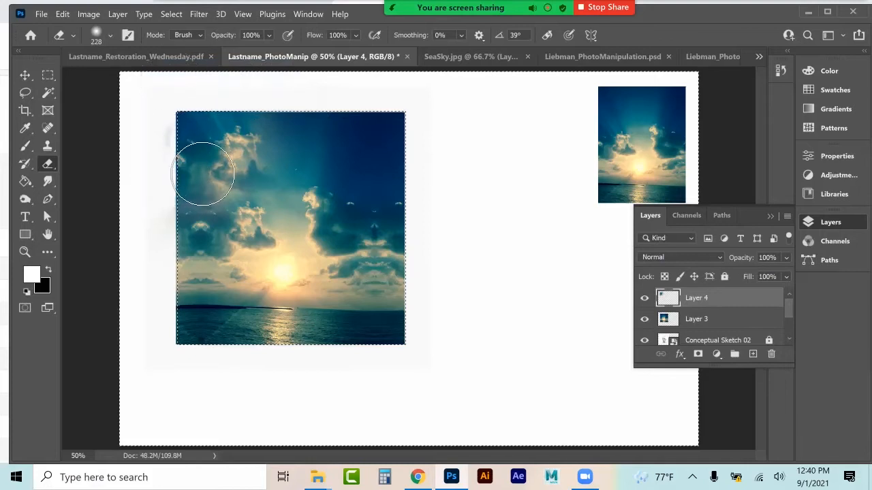
Step: Clear the selection and merge the trimmed cloud layer down into Layer 3
left_click(47, 75)
left_click(177, 136)
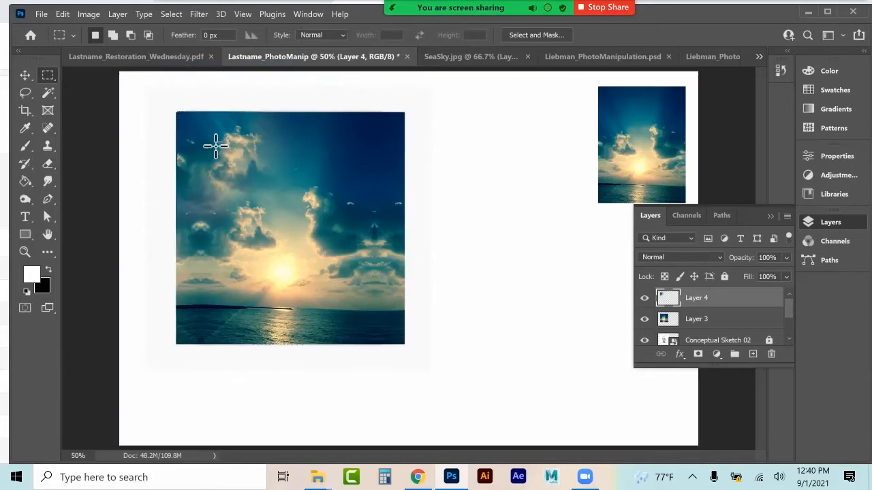
key("Delete")
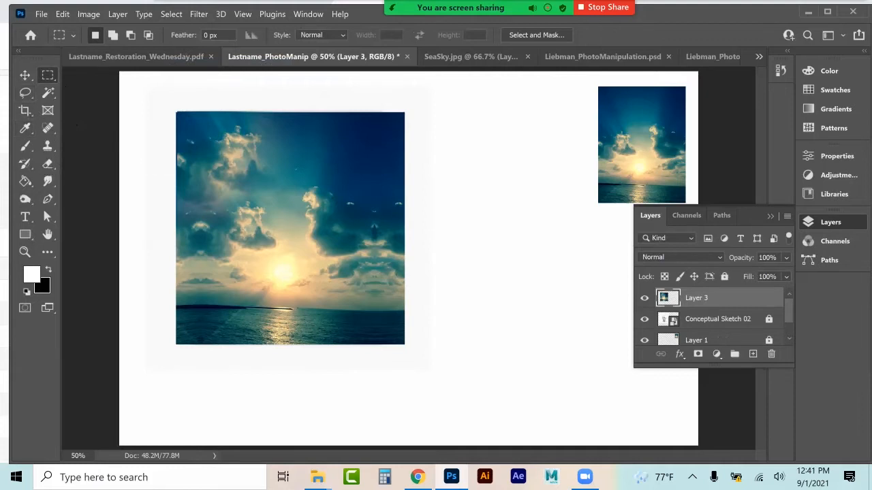
Step: Add an empty layer above Layer 3 and clone the clouds right of the sun into the sky's upper right area
left_click(753, 353)
left_click(48, 145)
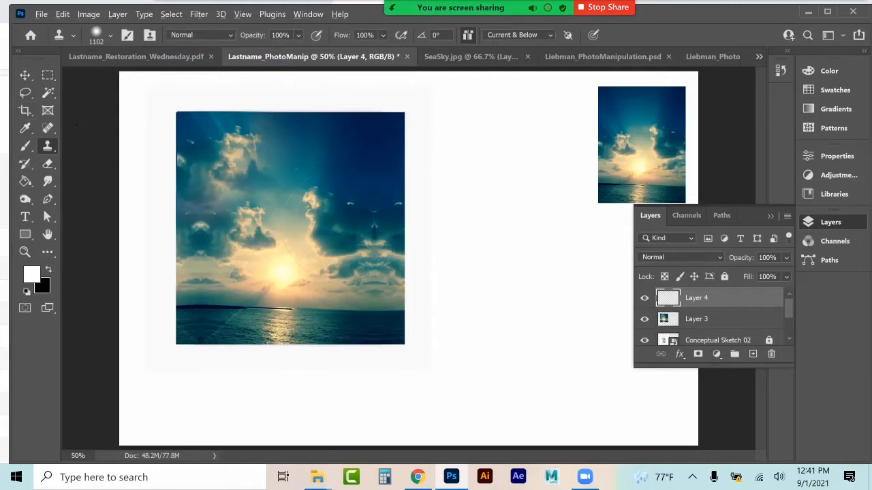
mouse_move(350, 165)
left_mouse_down()
mouse_move(355, 158)
mouse_move(449, 263)
mouse_move(449, 251)
mouse_move(372, 258)
left_mouse_up()
key("ctrl+alt+z")
Step: Scale the cloned right clouds to about 130% and shift them up and to the right
left_click(49, 80)
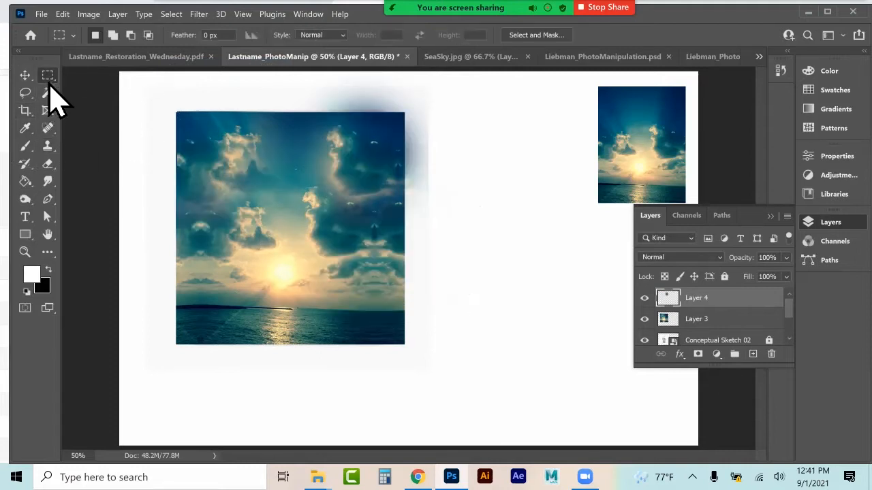
left_click(33, 76)
key("ctrl+t")
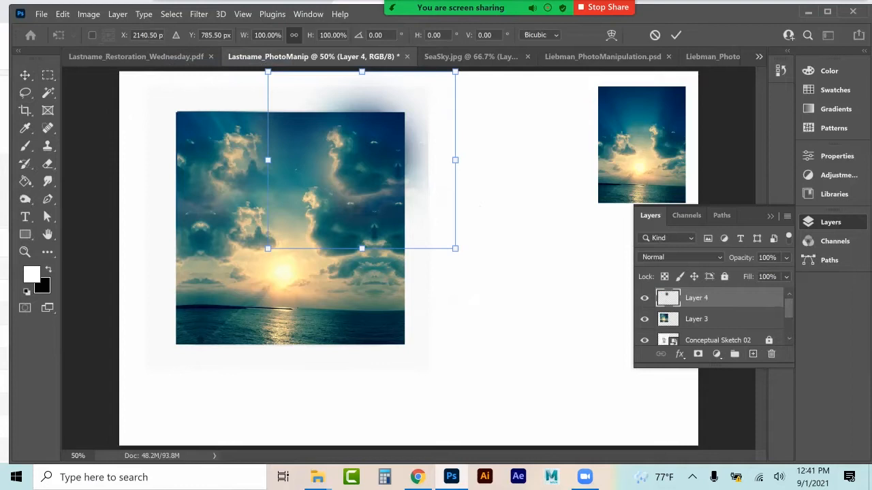
left_click_drag(267, 249, 213, 301)
left_click_drag(320, 258, 358, 223)
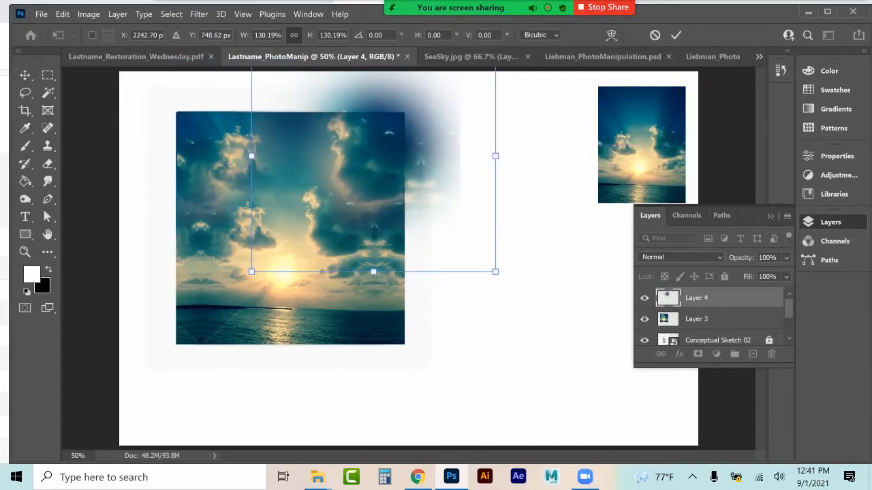
Step: Delete the right clouds' overflow outside the sky rectangle using an inverted selection, then merge the layer down into Layer 3
left_click(48, 75)
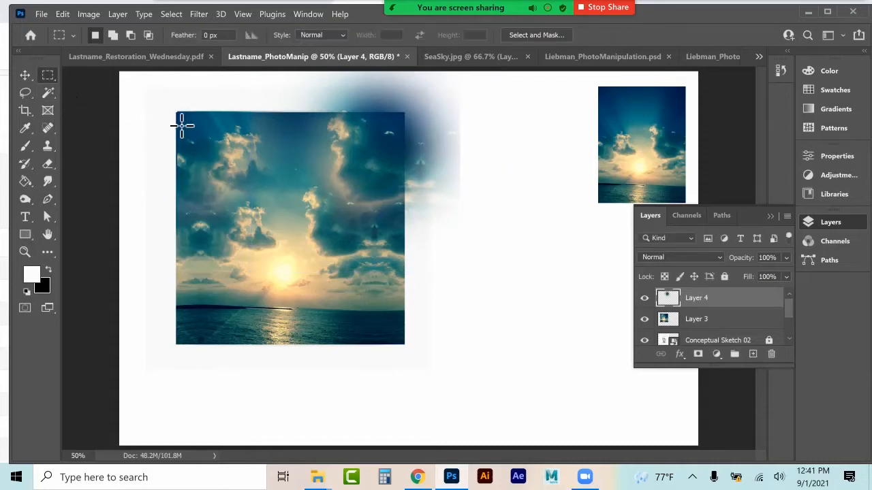
left_click_drag(176, 112, 405, 344)
left_click(171, 14)
left_click(190, 64)
key("Delete")
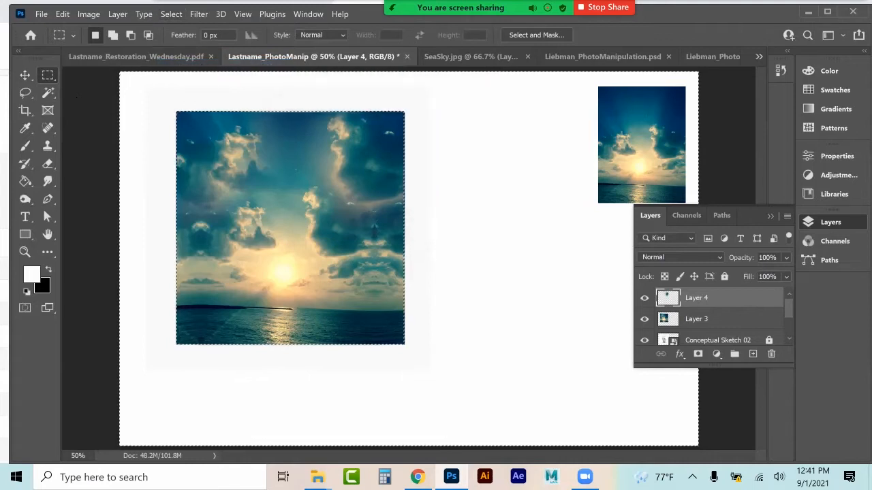
key("ctrl+d")
key("ctrl+e")
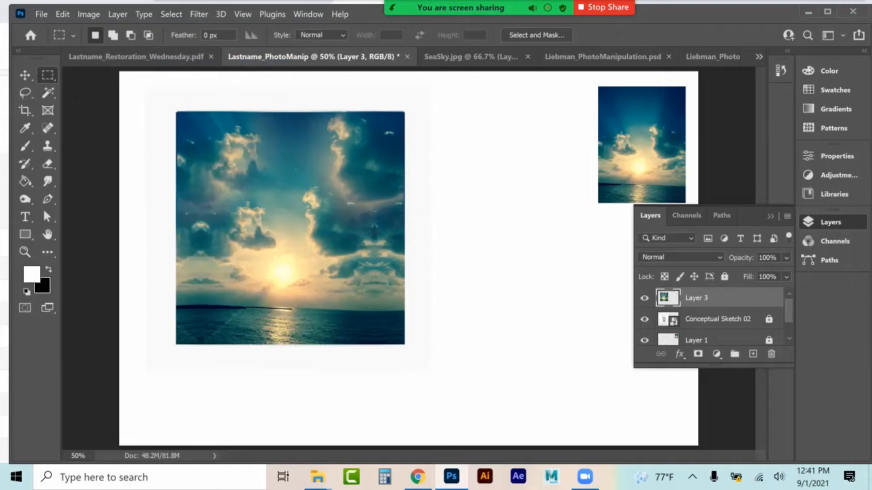
Step: Clone over the mirrored clouds at both sides of the sky with a 448 px Clone Stamp at 23% opacity
left_click(47, 145)
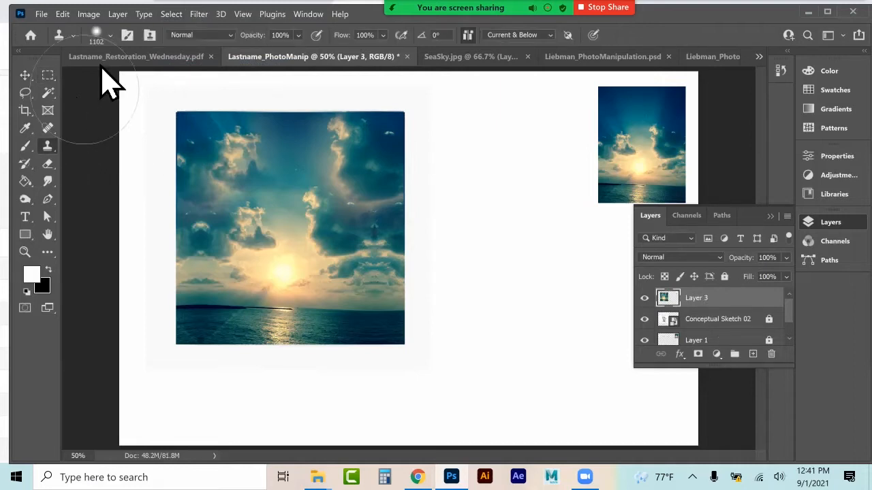
left_click(110, 35)
left_click(146, 80)
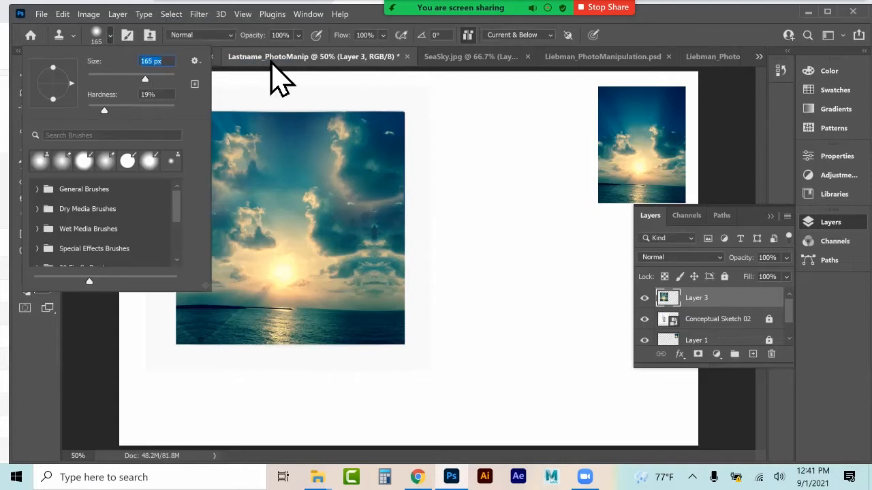
key("Return")
left_click_drag(297, 35, 297, 51)
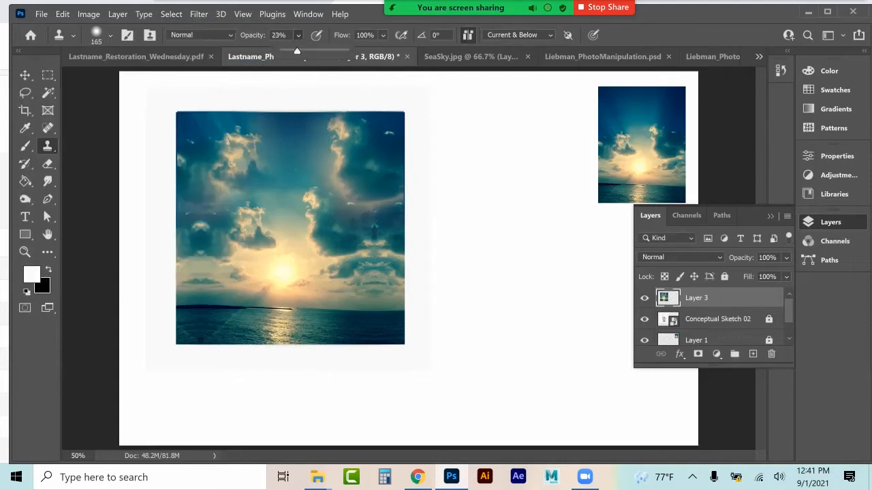
left_click(110, 35)
left_click_drag(143, 79, 168, 86)
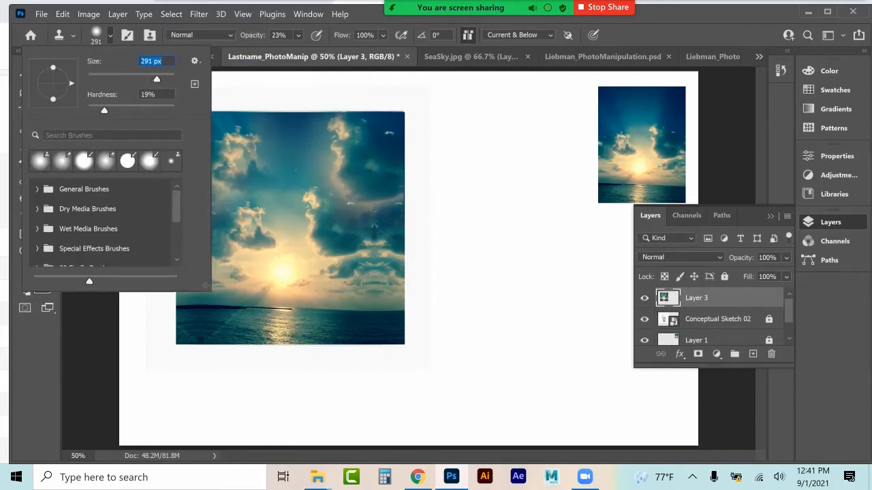
left_click_drag(157, 80, 164, 81)
key("Return")
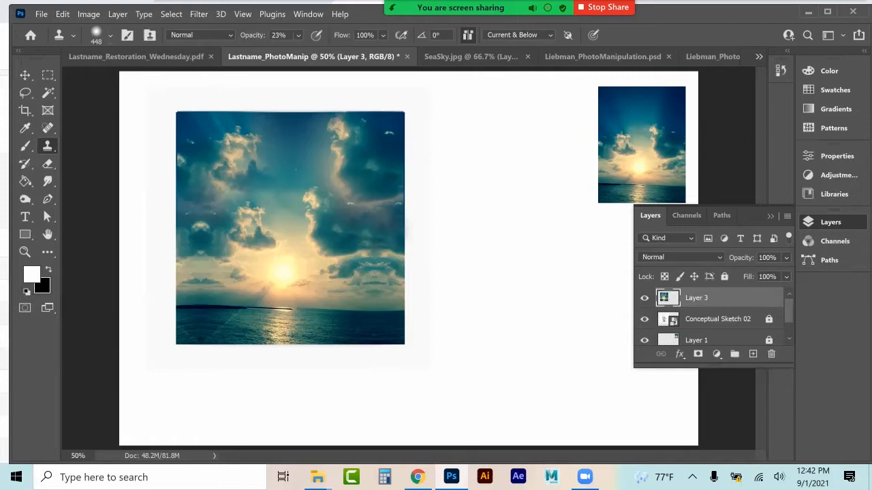
mouse_move(378, 258)
left_mouse_down()
mouse_move(374, 271)
mouse_move(386, 259)
mouse_move(355, 262)
left_mouse_up()
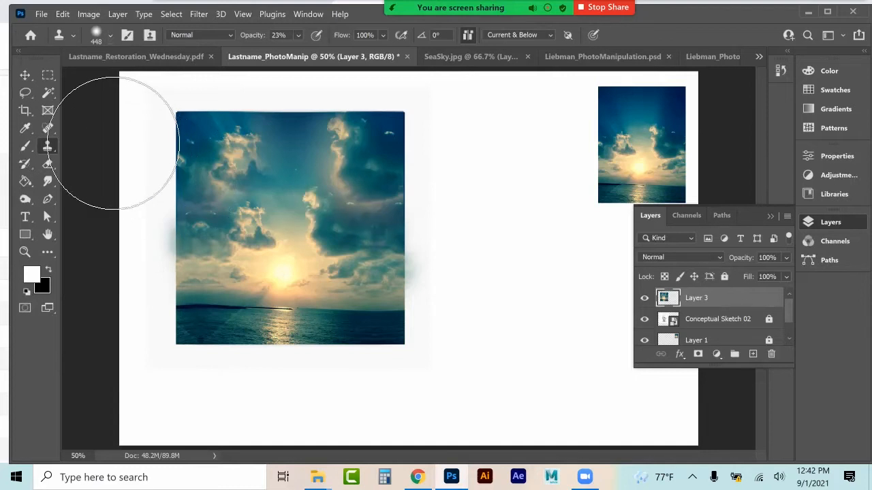
Step: Draw a rectangular selection around the sea from the horizon down in the widened sky image
left_click(48, 75)
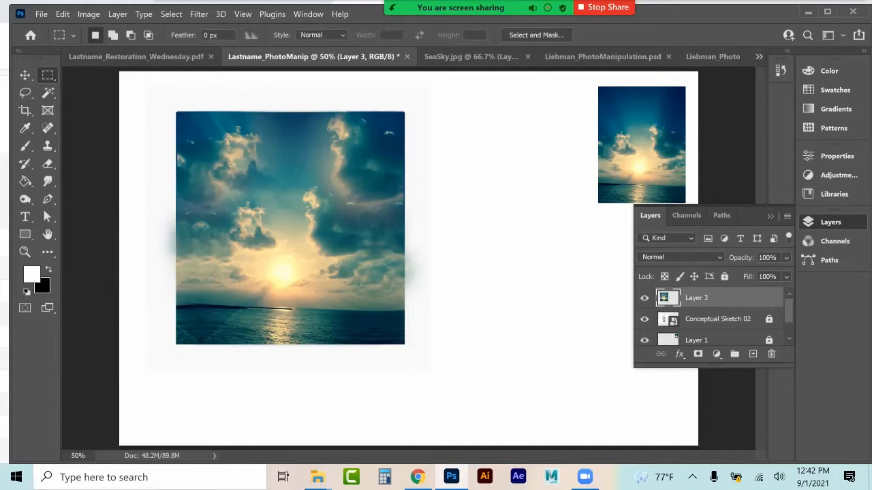
left_click_drag(176, 306, 417, 364)
Step: Measure the tilted horizon across the full width of SeaSky.jpg with the Ruler tool
left_click(471, 57)
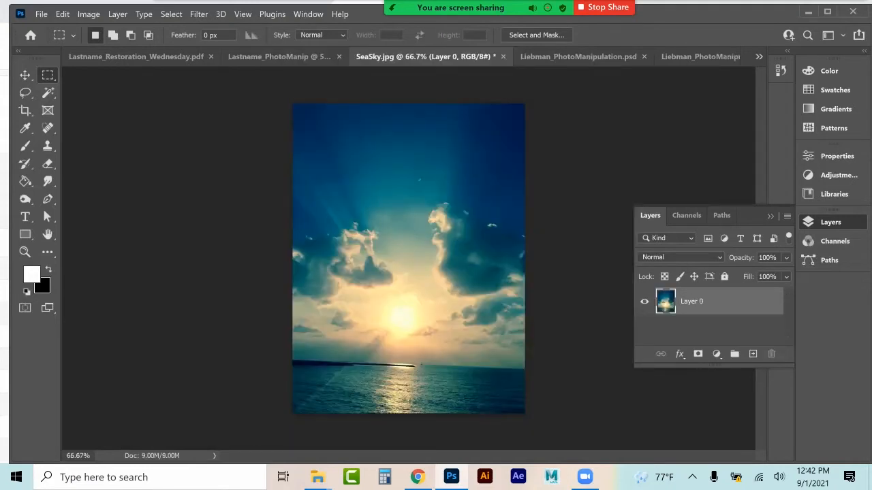
left_click(26, 128)
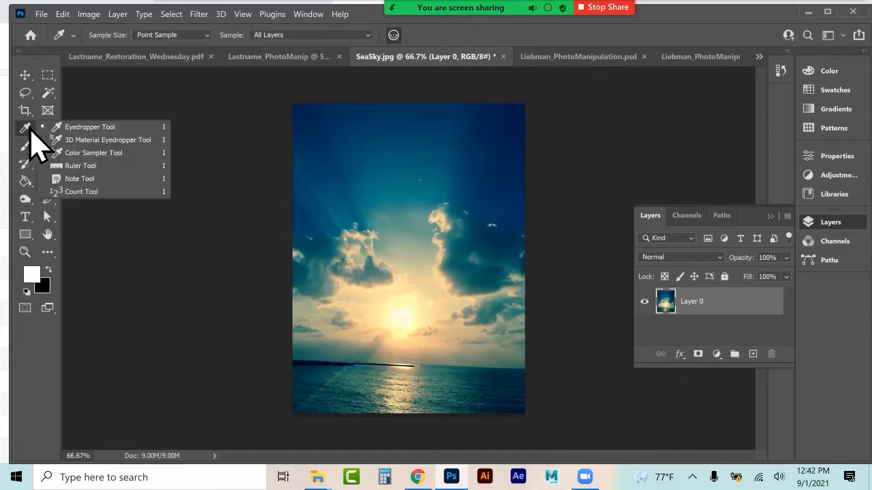
left_click(75, 166)
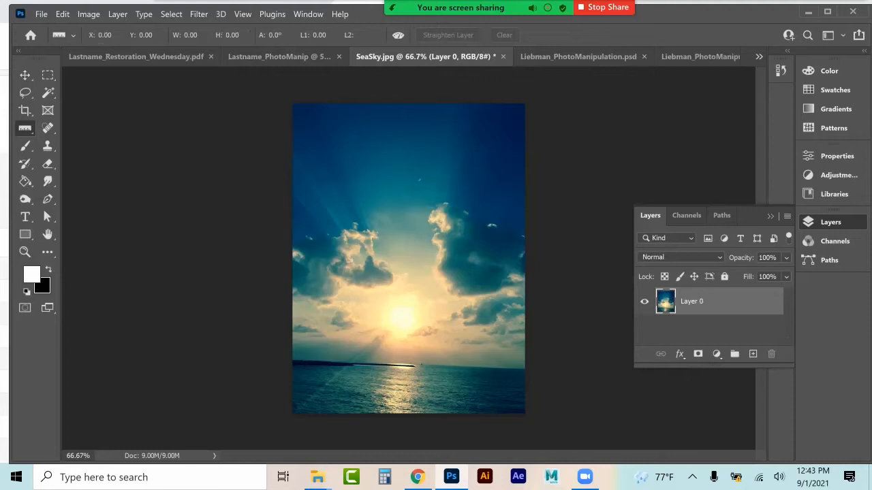
left_click_drag(293, 365, 525, 373)
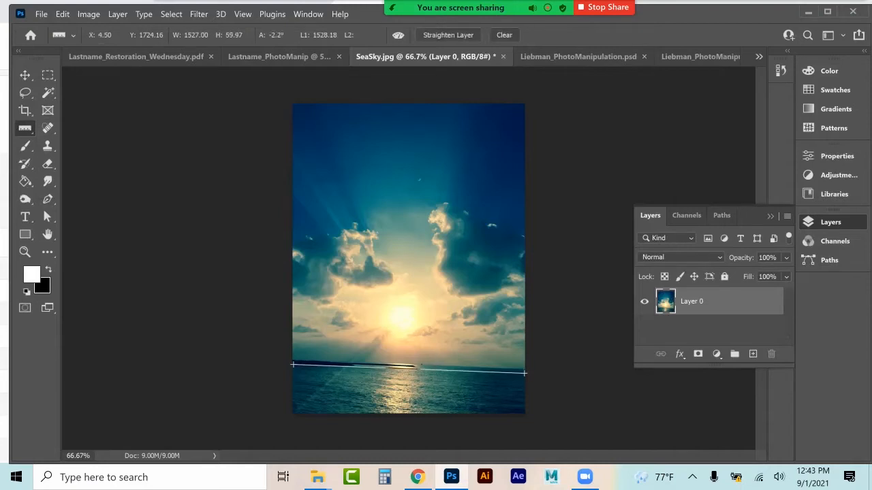
Step: Rotate the SeaSky.jpg canvas by an arbitrary 2.25° counter clockwise to level the horizon
left_click(88, 13)
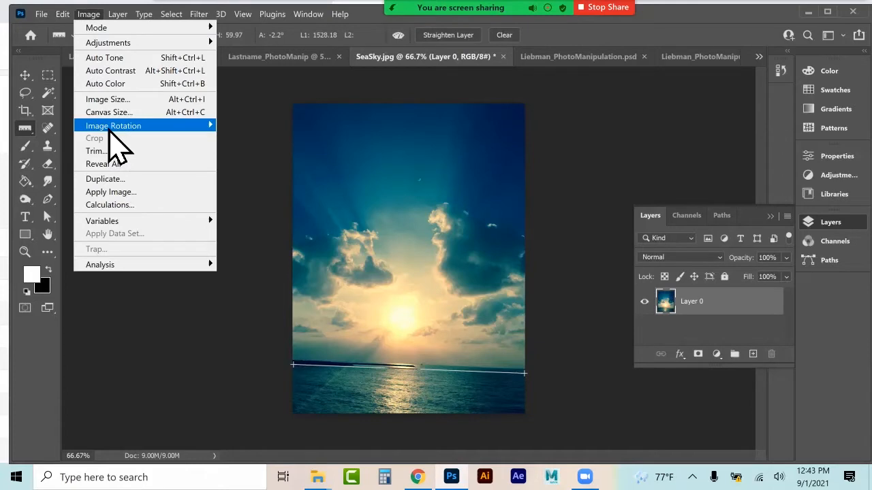
mouse_move(110, 126)
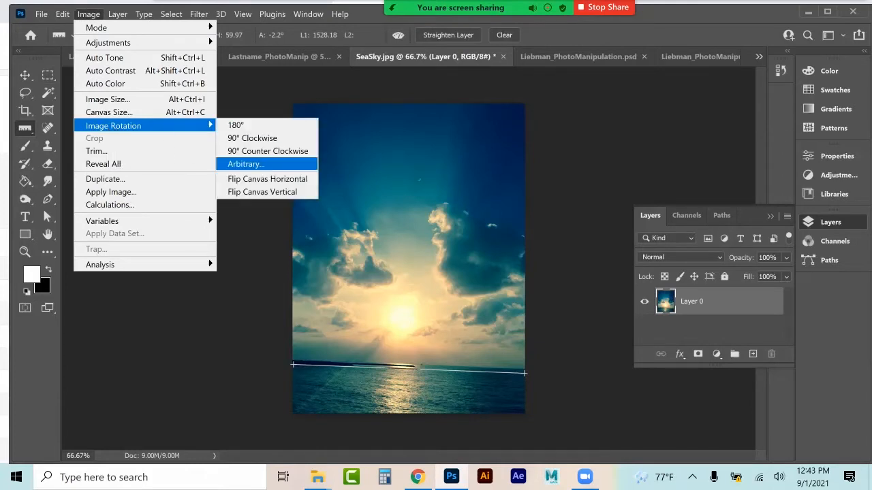
left_click(245, 164)
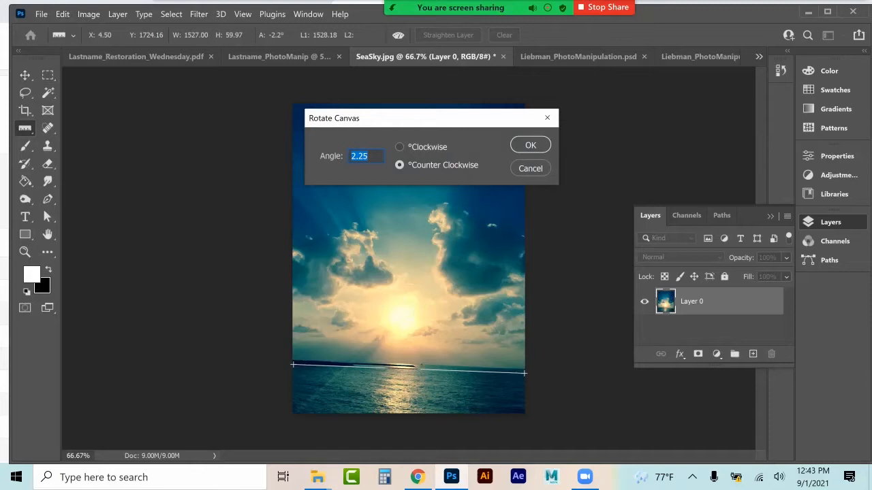
key("Return")
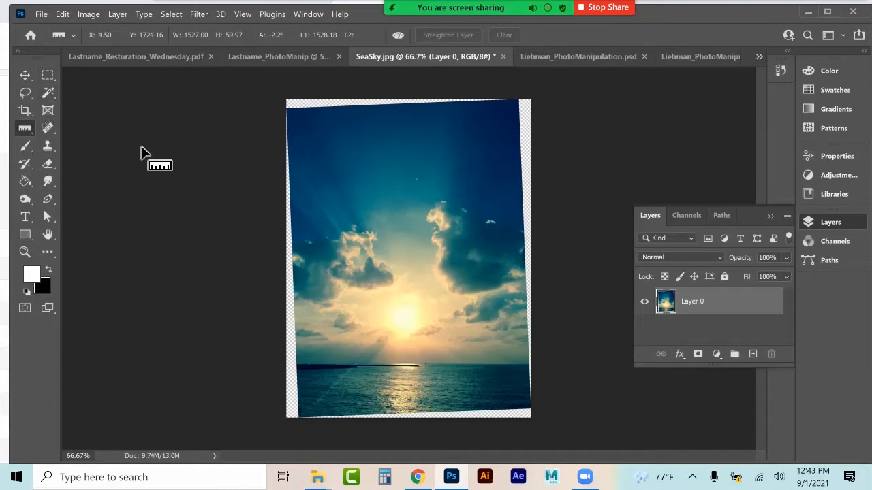
Step: Copy the levelled sea from the horizon down in SeaSky.jpg and paste it into the Lastname_PhotoManip document
left_click(48, 75)
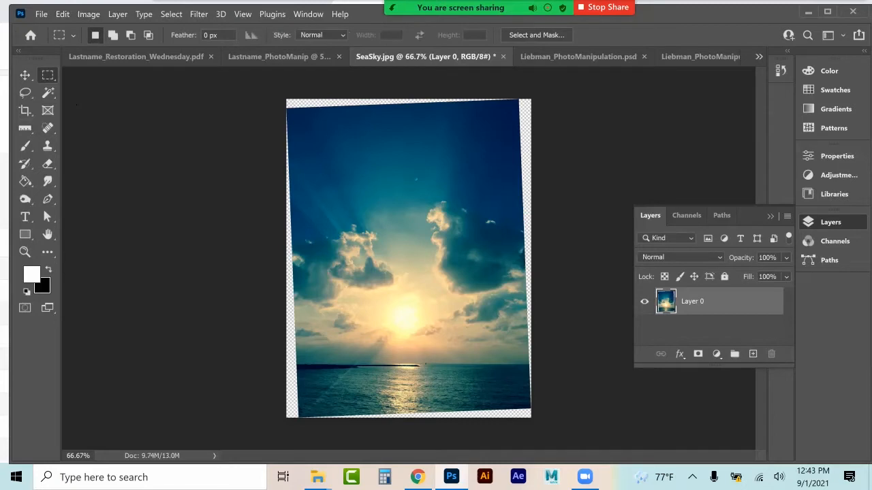
left_click_drag(298, 363, 531, 417)
left_click(264, 56)
key("ctrl+v")
Step: Move the pasted sea over the old tilted sea and stretch it to 132% width and 195.26% height
left_click(25, 75)
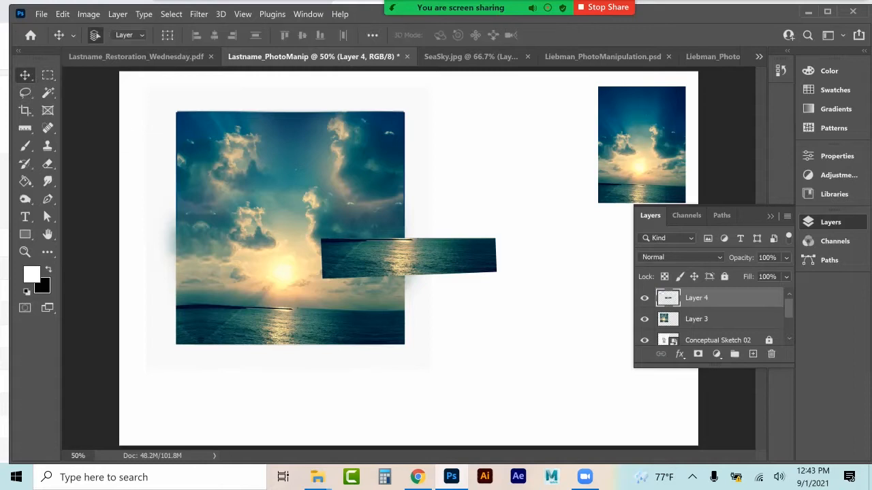
left_click_drag(427, 256, 281, 318)
key("ctrl+t")
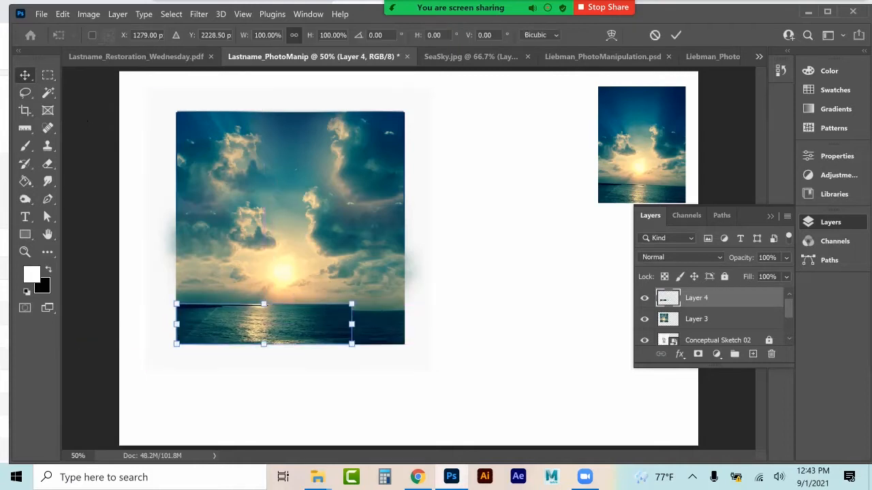
left_click_drag(351, 324, 408, 324)
left_click_drag(292, 359, 292, 382)
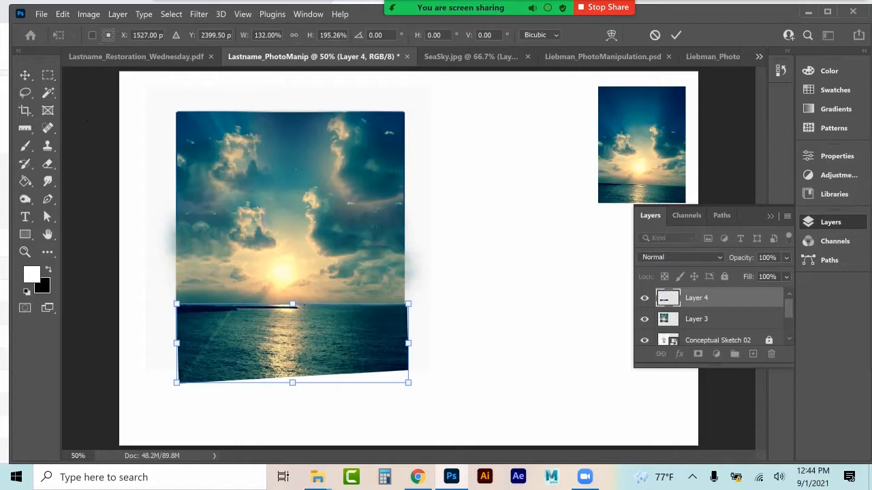
left_click(28, 79)
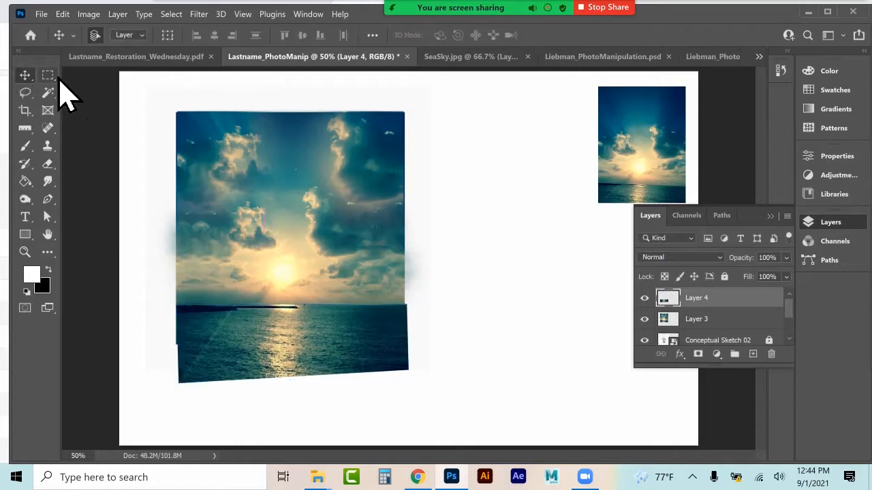
Step: Cut off the slanted bottom edge of the stretched sea with a rectangular selection and deselect
left_click(47, 76)
left_click_drag(165, 338, 426, 416)
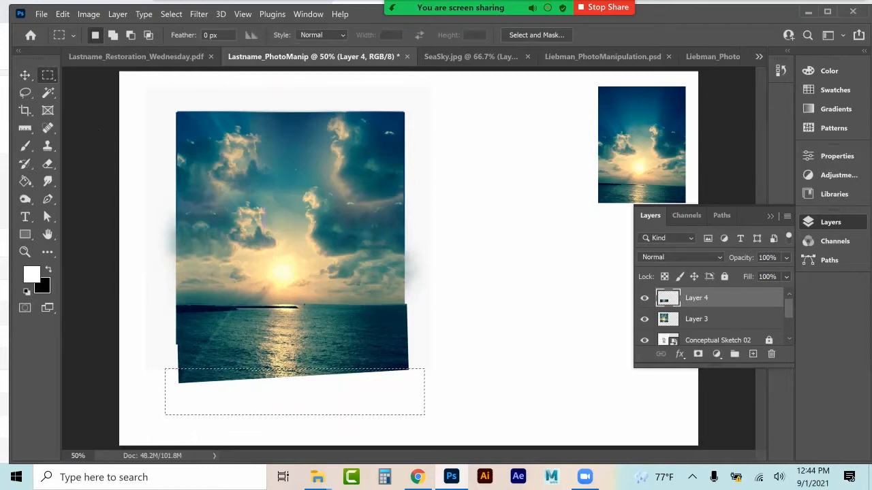
key("Delete")
key("ctrl+d")
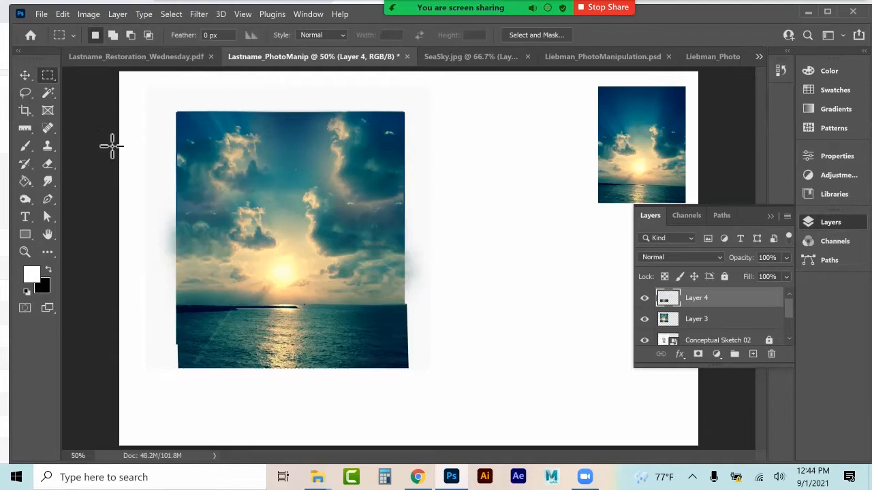
Step: Nudge the sea slightly left to align it with the sky and merge it down into Layer 3
left_click(25, 77)
key("Left")
key("Left")
key("Left")
key("Left")
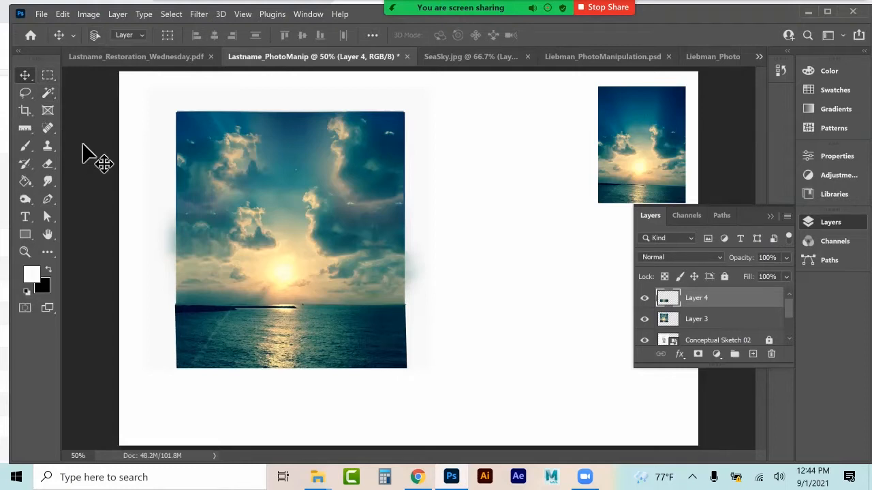
key("ctrl+e")
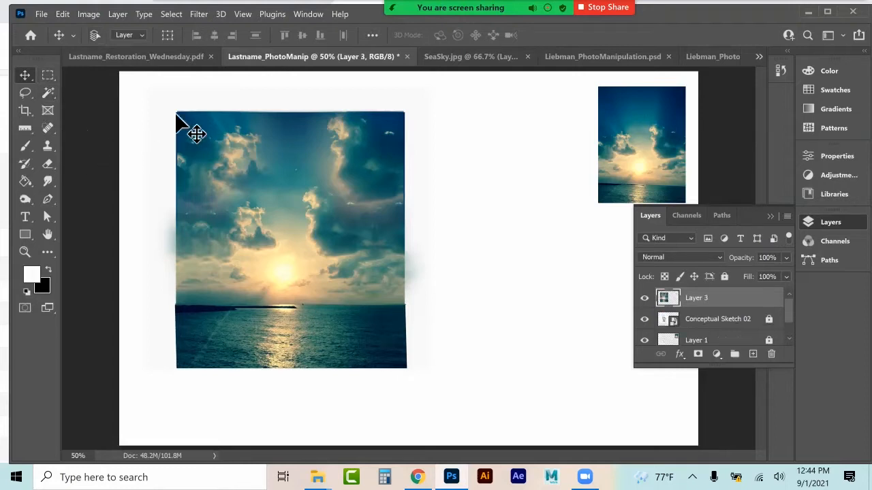
Step: Select the clean rectangle of sky and sea, invert the selection and delete the ragged edges outside it
left_click(48, 75)
left_click_drag(176, 113, 406, 368)
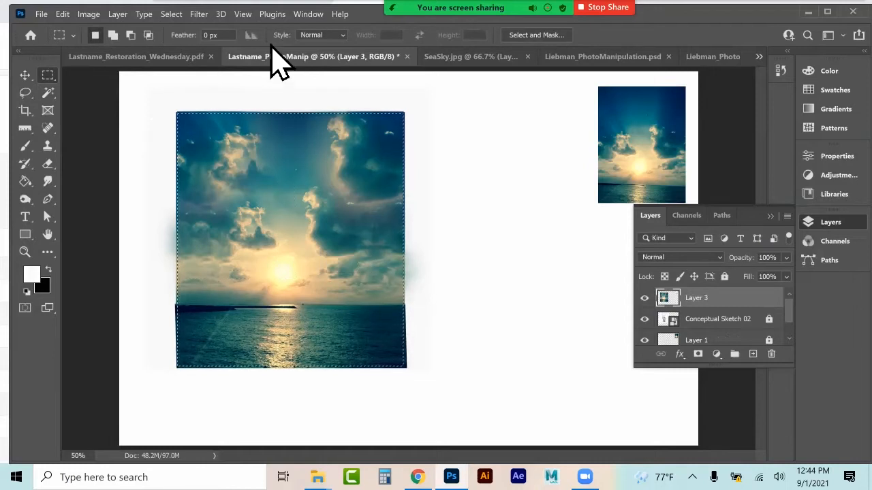
left_click(173, 14)
left_click(185, 66)
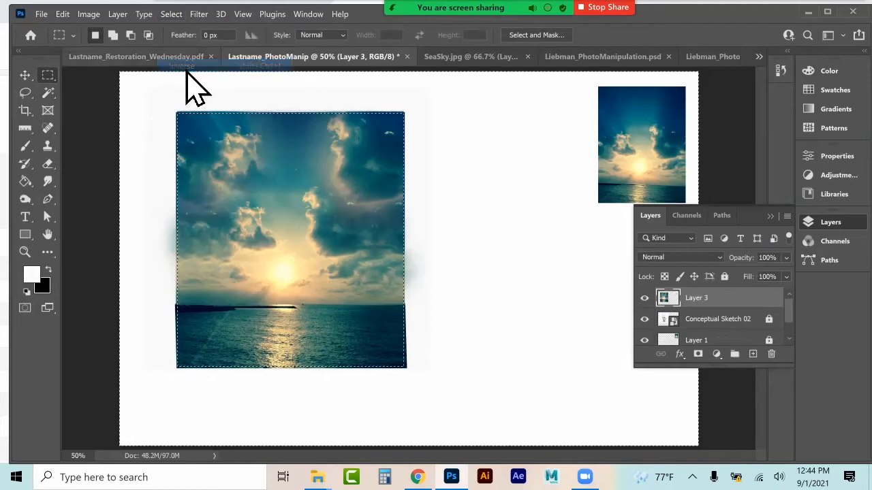
key("Delete")
key("ctrl+d")
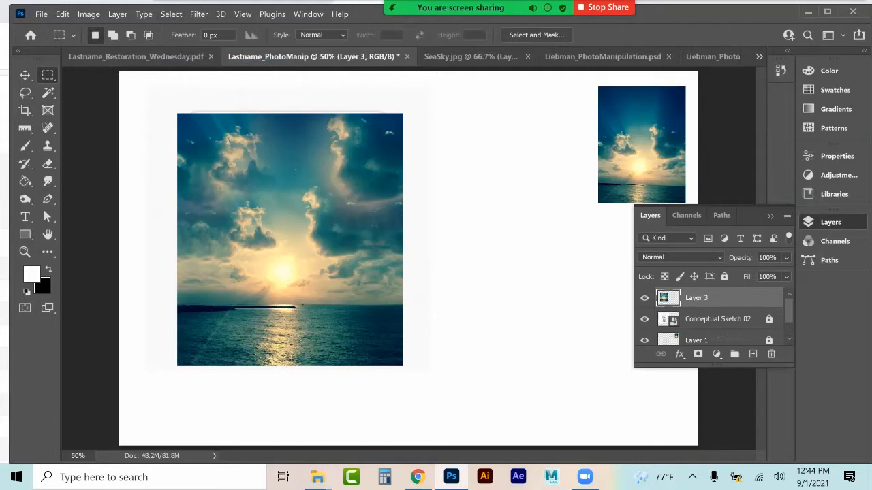
Step: Select the sea below the horizon and apply a Motion Blur with a 0° angle and 131 pixels distance
left_click_drag(177, 306, 403, 378)
left_click(198, 13)
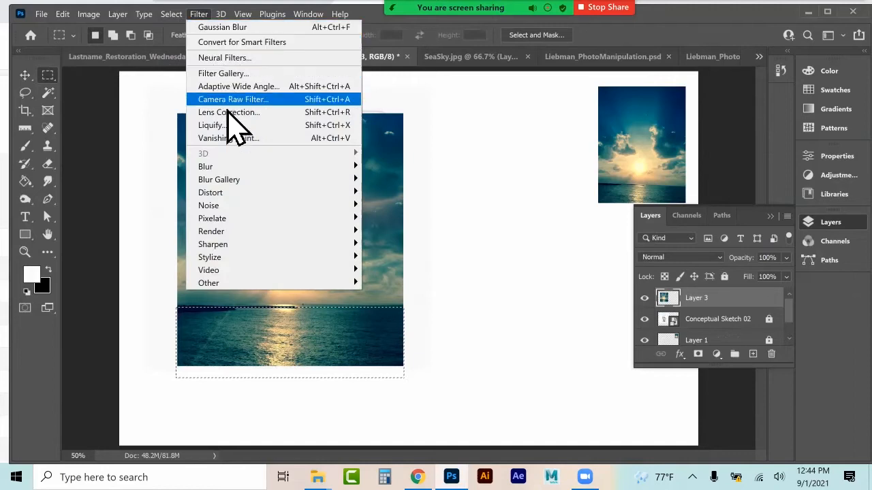
mouse_move(225, 167)
left_click(399, 244)
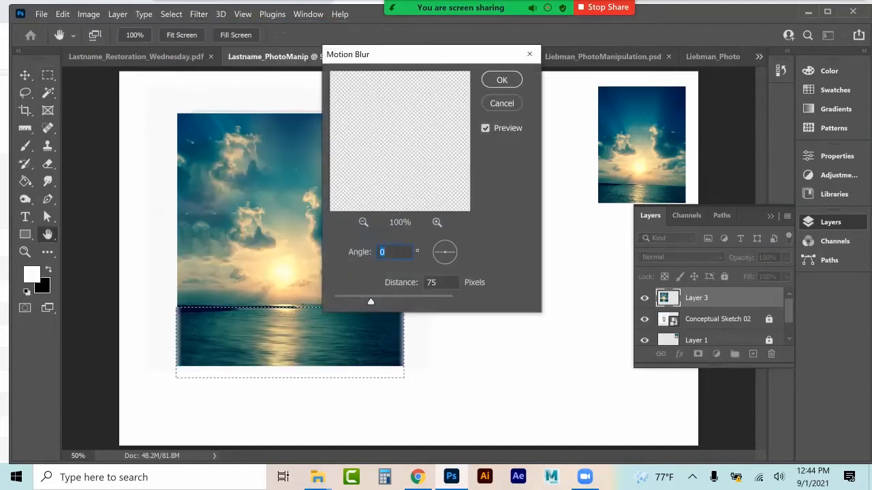
left_click_drag(370, 301, 381, 301)
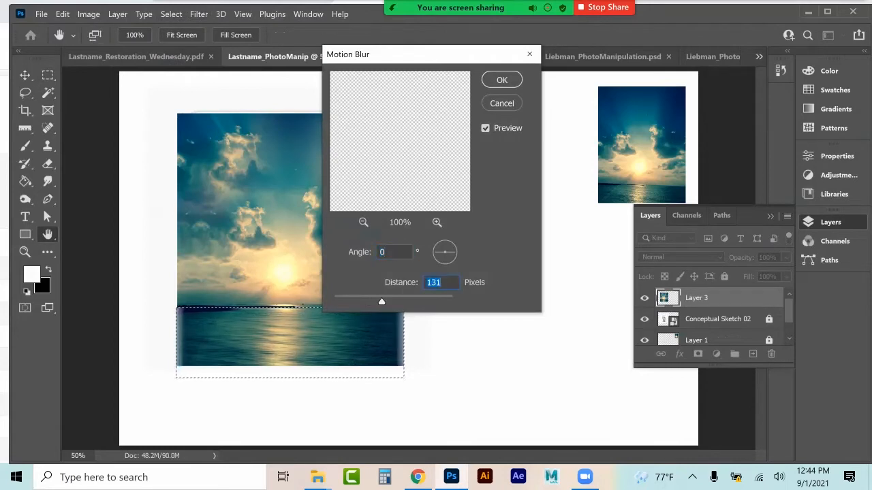
key("Return")
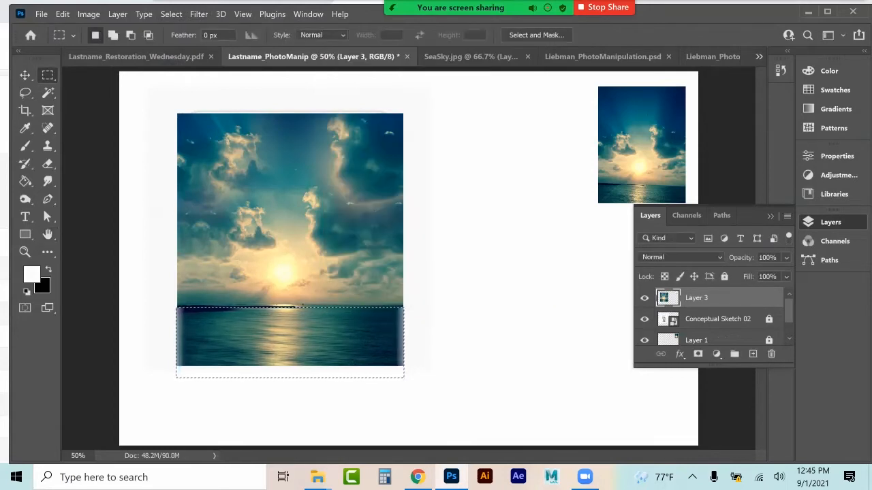
Step: Widen the blurred sea to 107.46% so its faded side edges extend beyond the sky
key("ctrl+t")
left_click_drag(177, 343, 163, 342)
left_click_drag(403, 342, 408, 342)
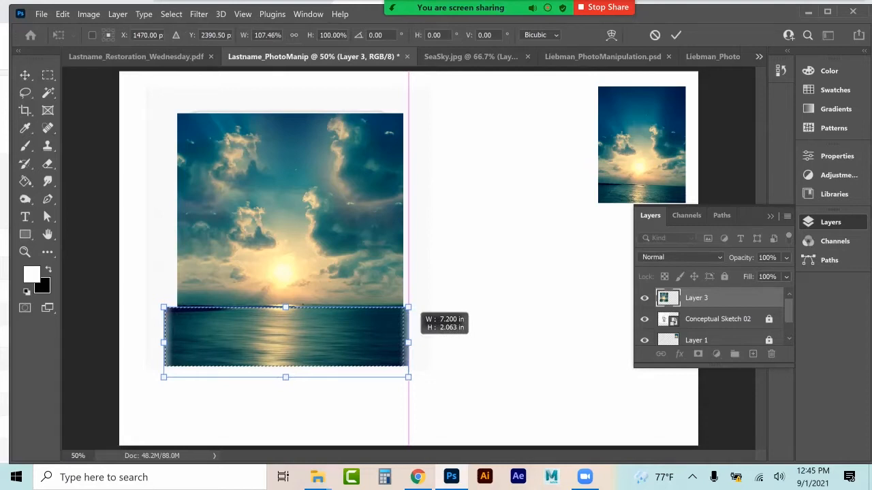
Step: Delete the faded sea strips protruding past both sides of the sky and deselect
left_click(48, 76)
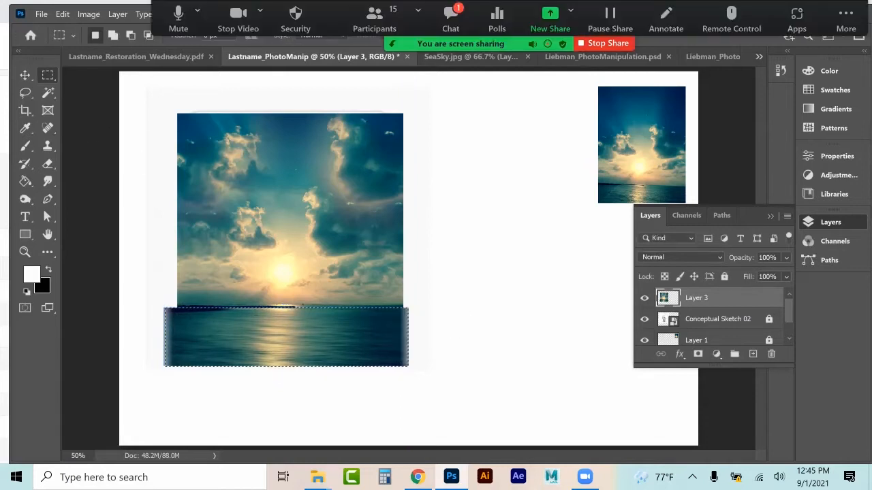
left_click_drag(136, 296, 178, 378)
key("Delete")
left_click_drag(164, 309, 432, 302)
key("Delete")
key("ctrl+d")
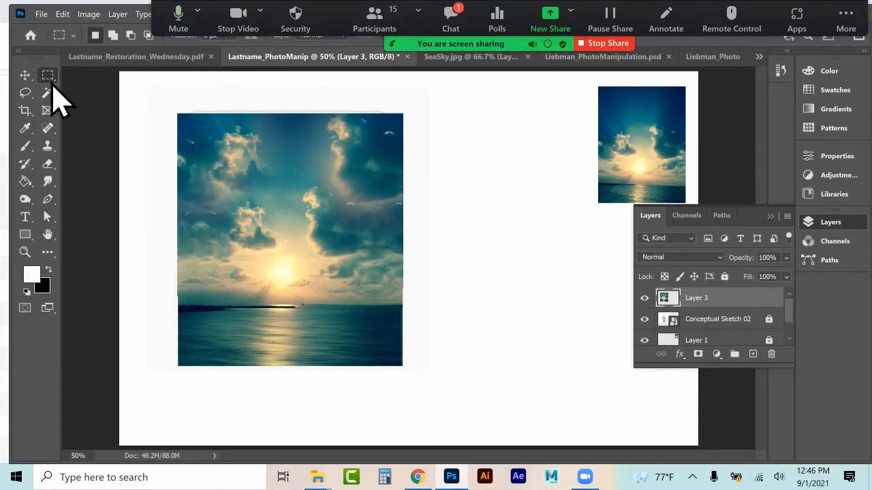
Step: Close SeaSky.jpg without saving its changes
key("ctrl+Tab")
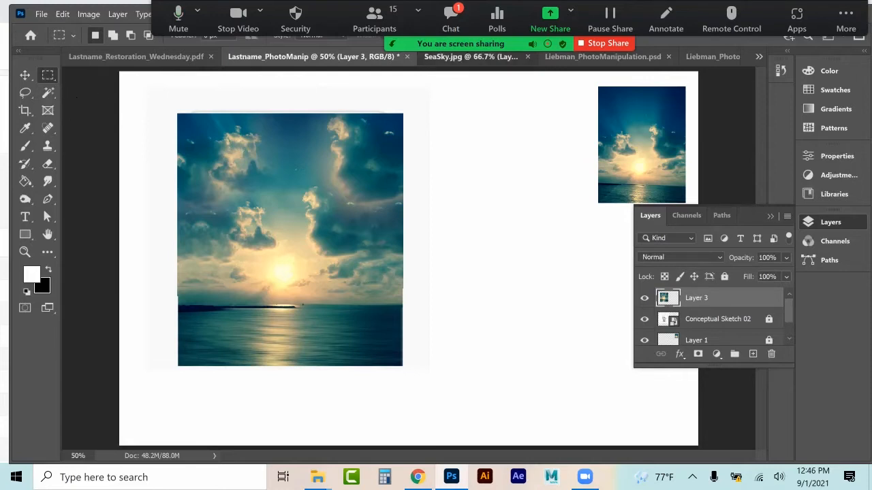
left_click(503, 56)
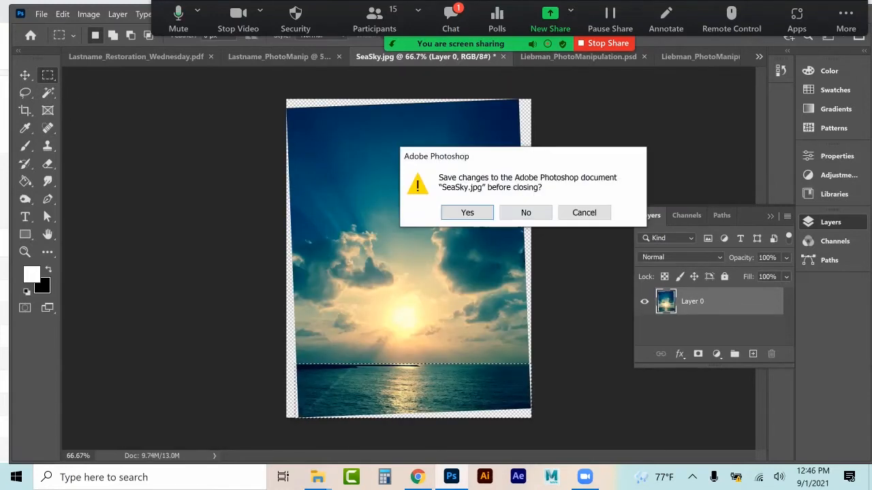
left_click(521, 211)
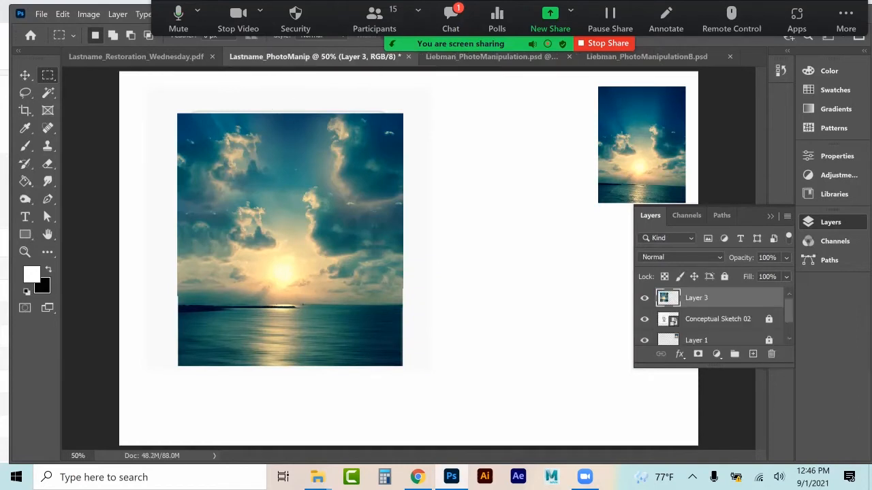
Step: Open the SeaTurtle image from the assignment folder
left_click(42, 15)
left_click(60, 39)
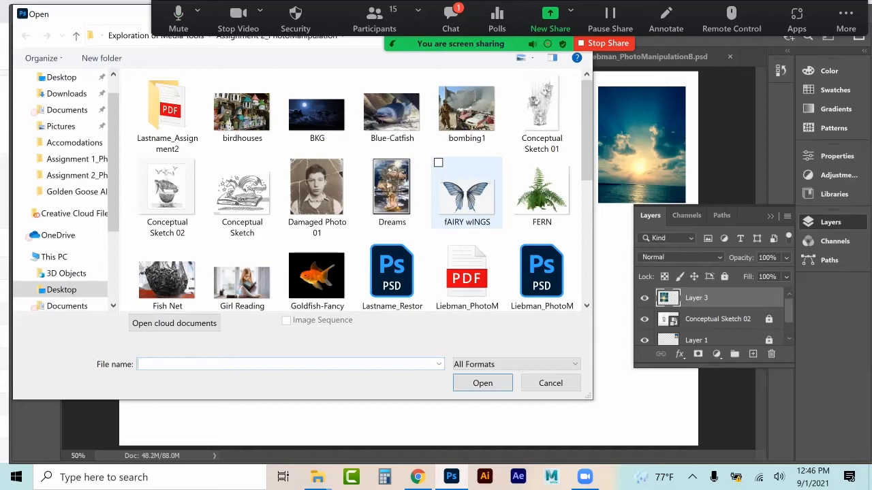
scroll(446, 232, "down", 1)
scroll(446, 232, "down", 5)
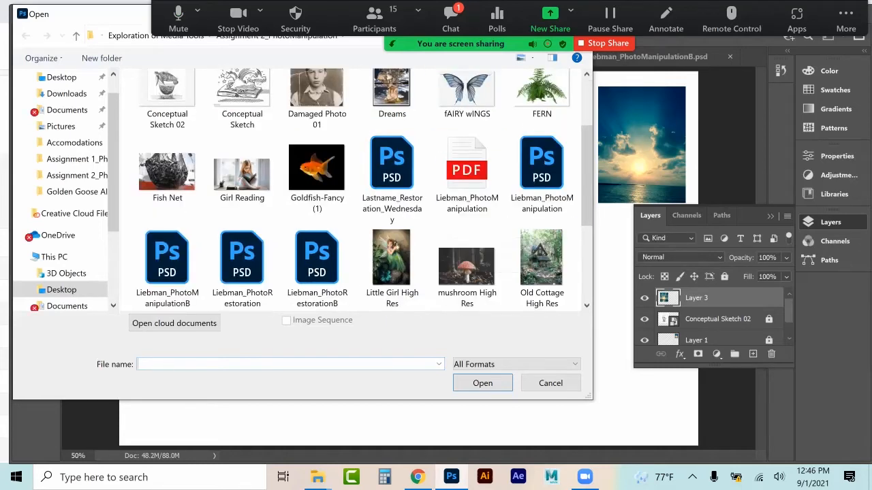
left_click(541, 194)
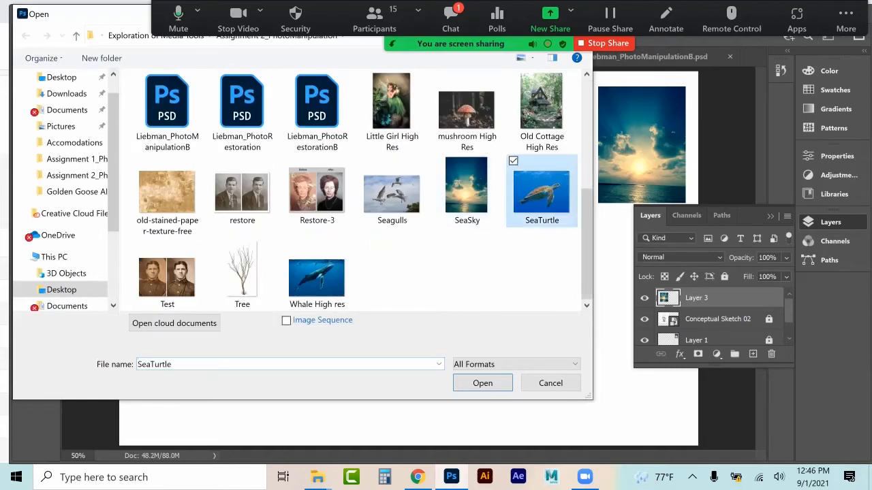
left_click(482, 383)
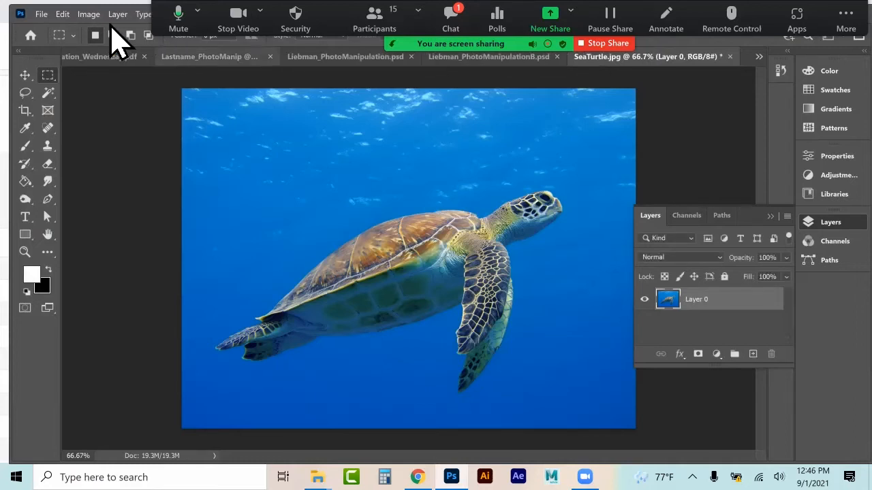
Step: Flip the SeaTurtle canvas horizontally so the turtle faces the opposite way
left_click(88, 15)
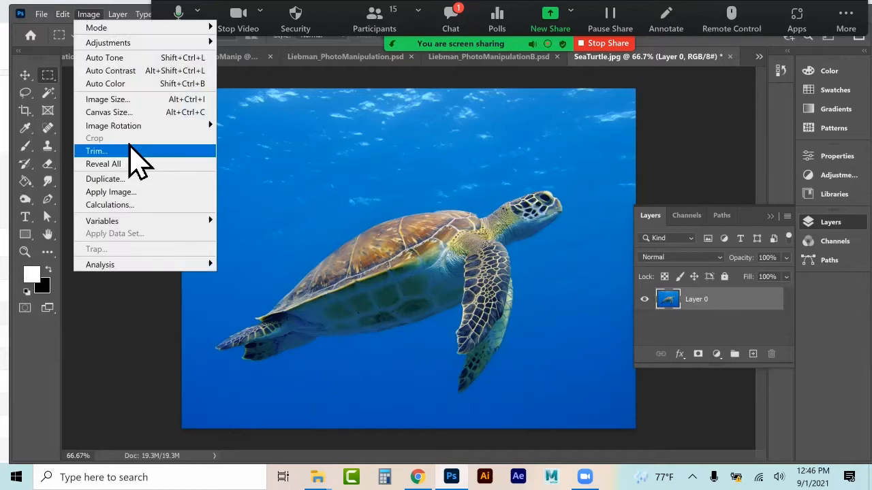
mouse_move(137, 126)
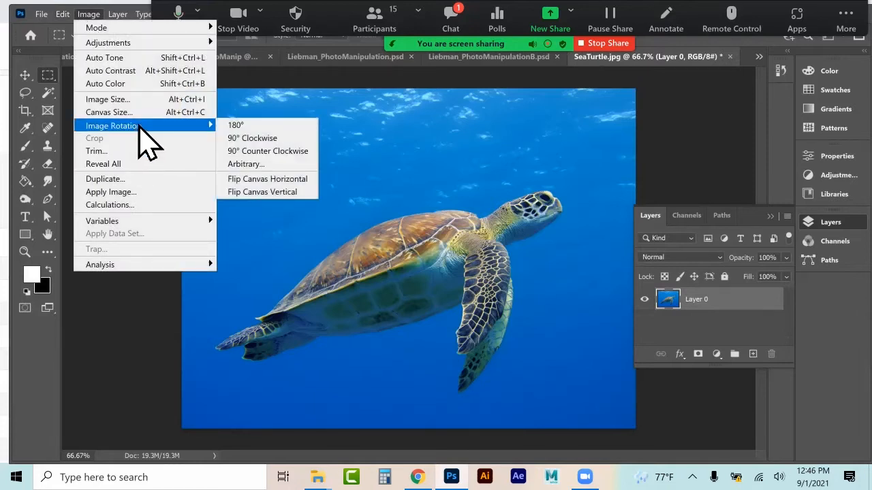
left_click(267, 179)
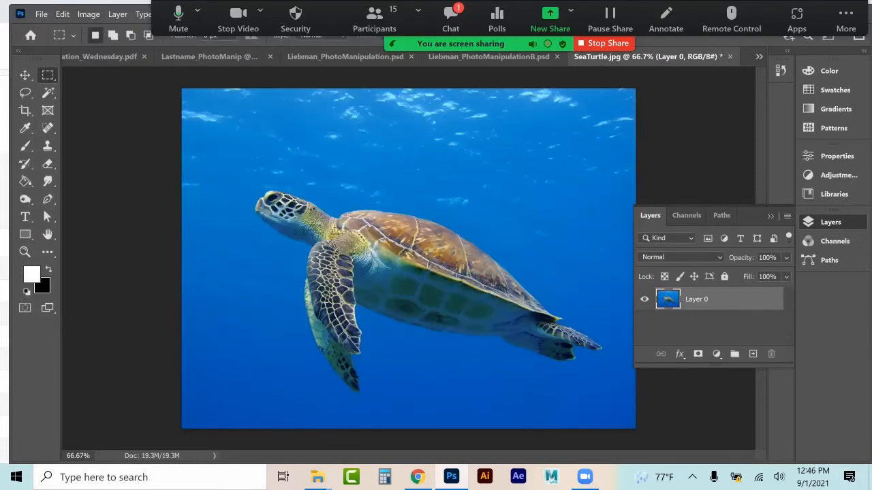
left_click(48, 92)
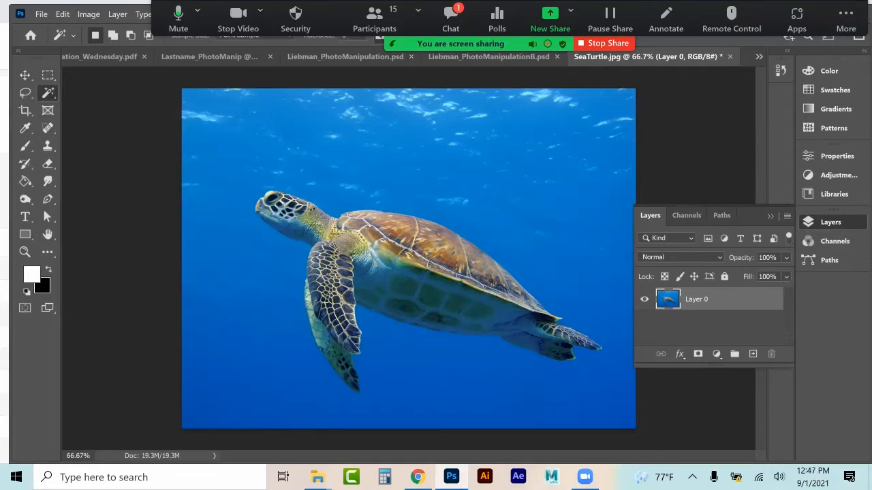
left_click(25, 92)
mouse_move(262, 188)
left_mouse_down()
mouse_move(253, 222)
mouse_move(281, 243)
mouse_move(264, 188)
left_mouse_up()
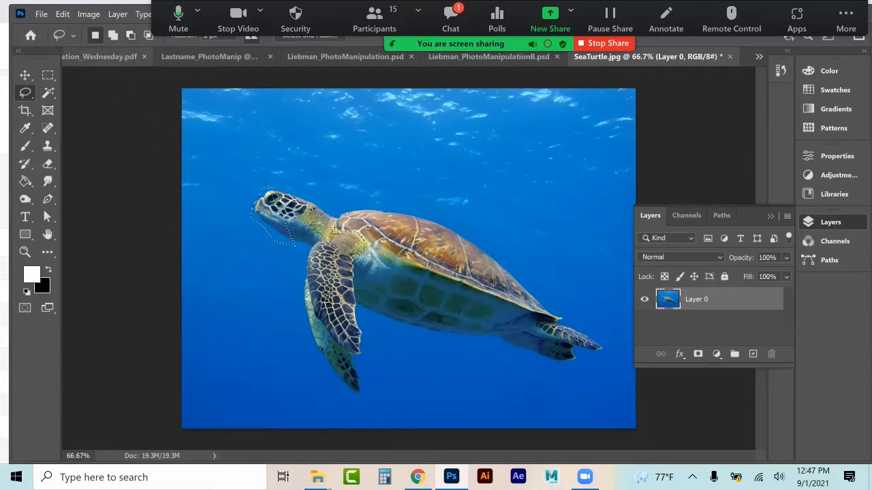
key("ctrl+d")
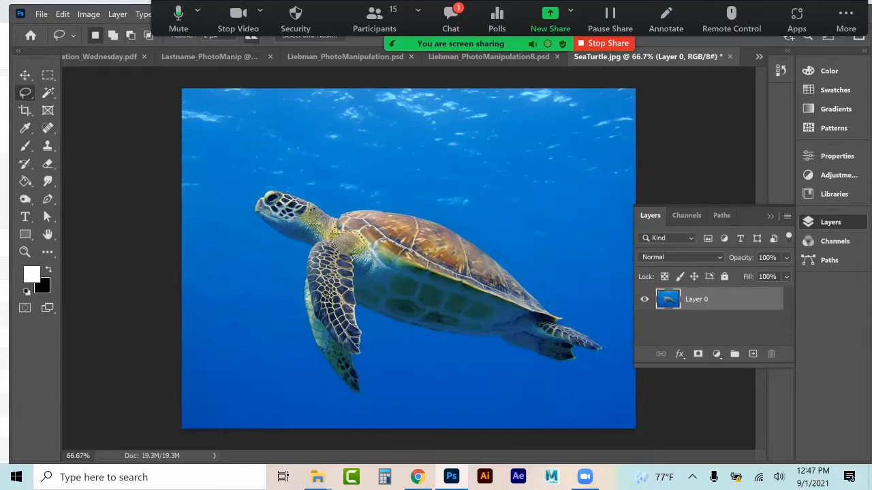
Step: Try to select the water above and beside the turtle with the Magic Wand at tolerance 6, adding several patches
left_click(49, 94)
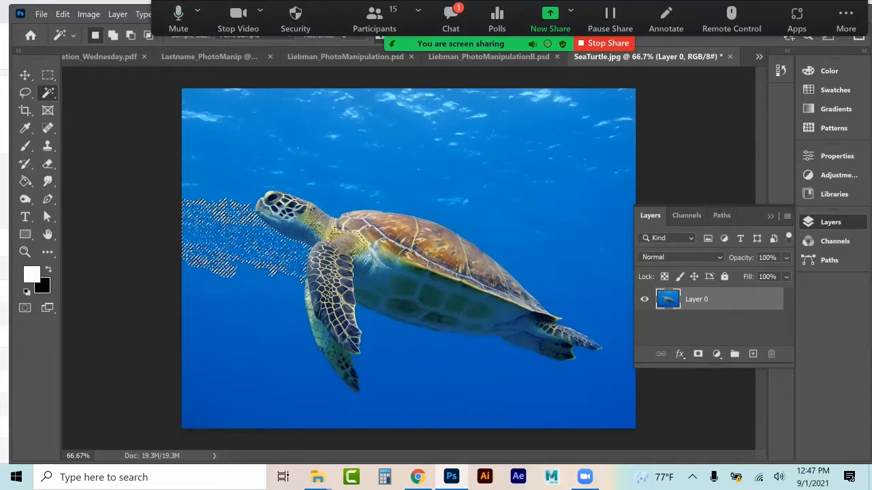
left_click(113, 34)
left_click(229, 155)
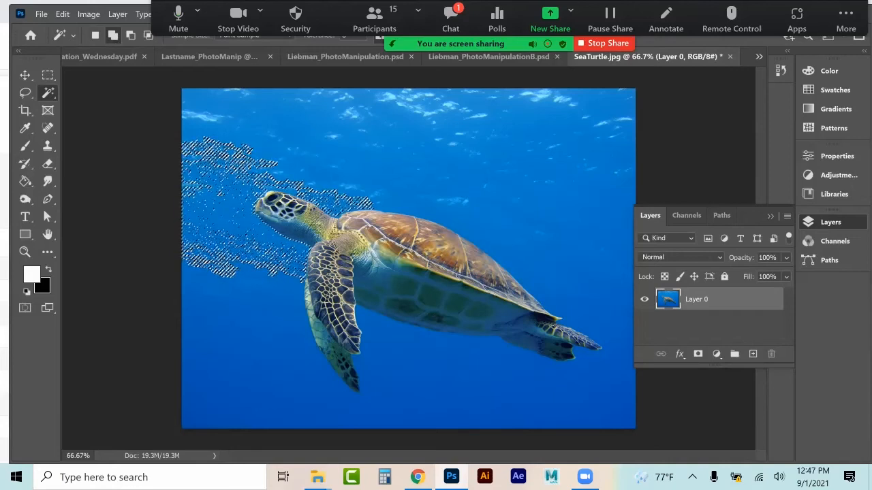
left_click(477, 171)
left_click(545, 225)
left_click(559, 265, "shift")
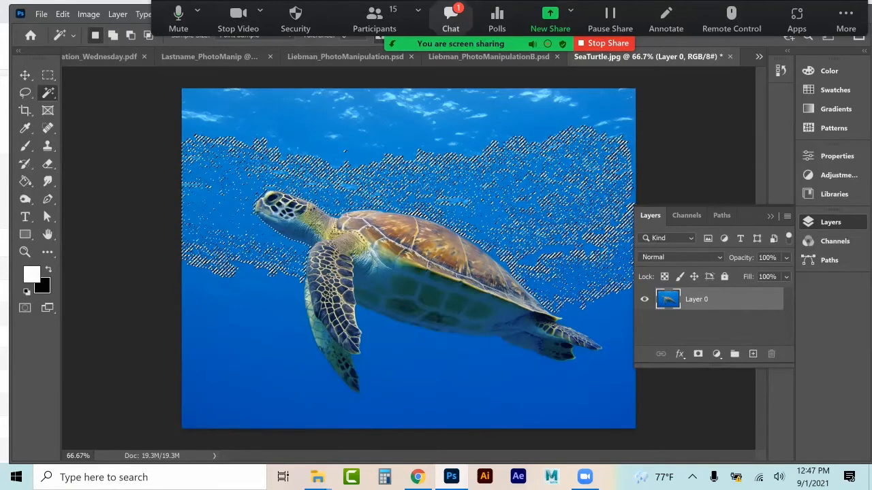
left_click(450, 18)
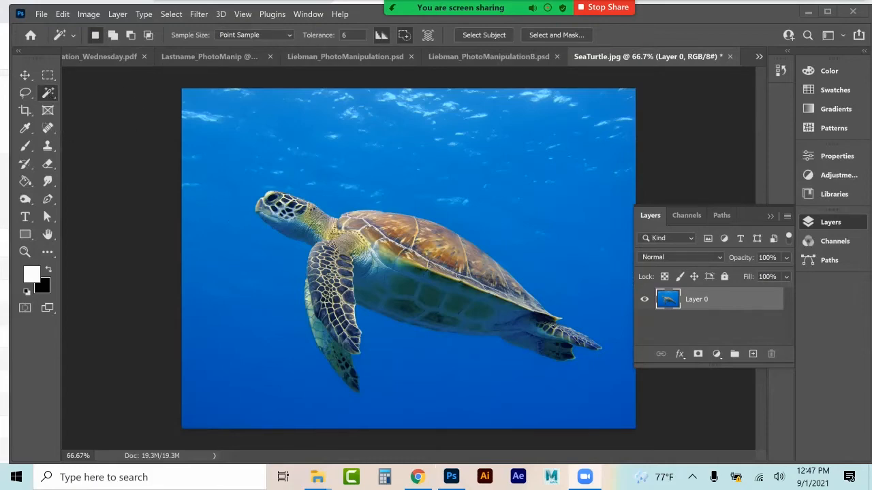
left_click(447, 178)
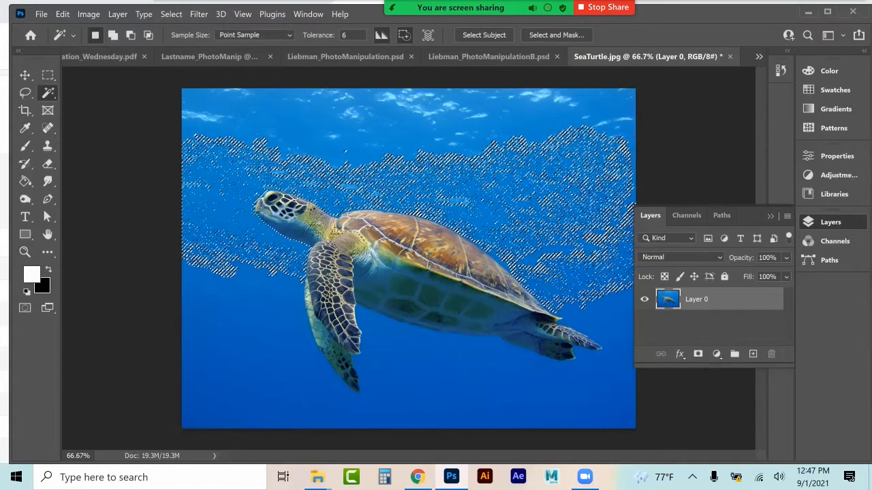
Step: Set the Magic Wand tolerance to 30 and select the water above the turtle, adding the deeper water below it
double_click(351, 35)
type("30")
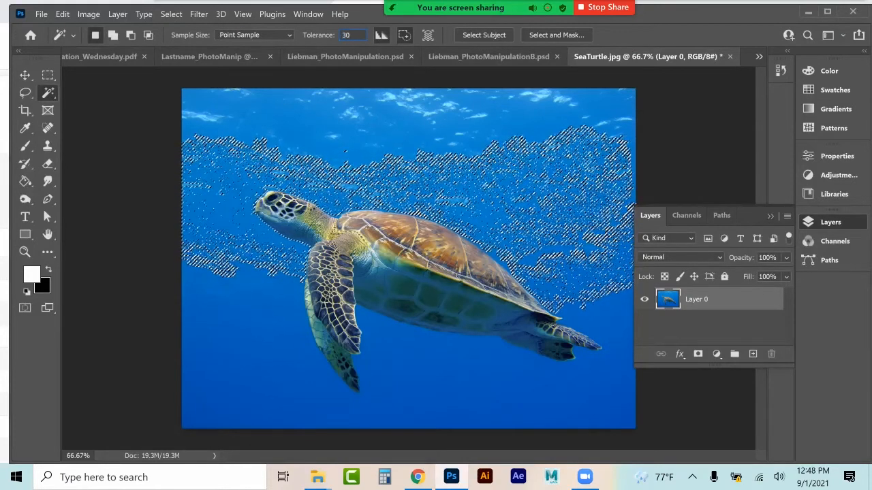
left_click(346, 151)
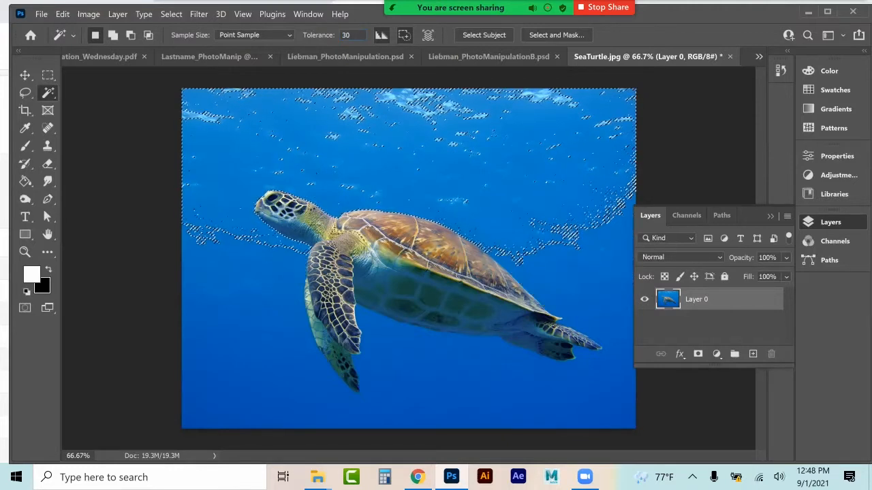
key("shift")
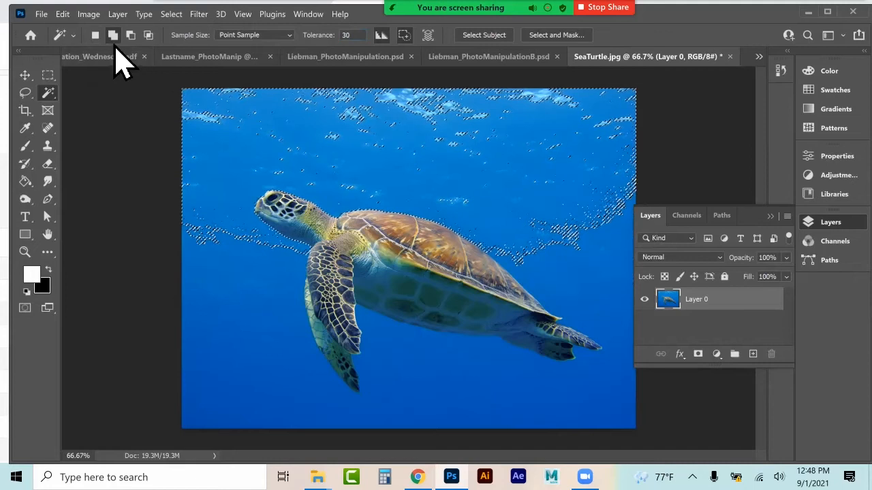
left_click(259, 327, "shift")
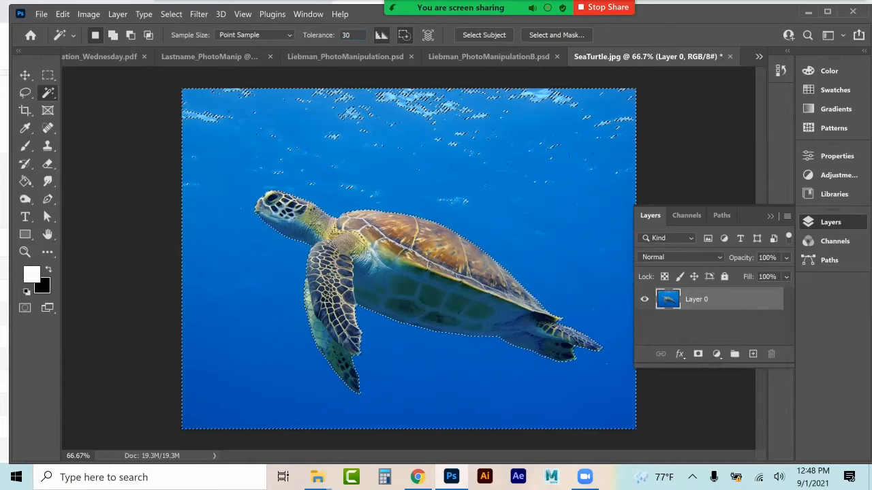
Step: With the Lasso at 0 px feather, add the unselected surface highlights and stray specks of water to the selection
left_click(31, 100)
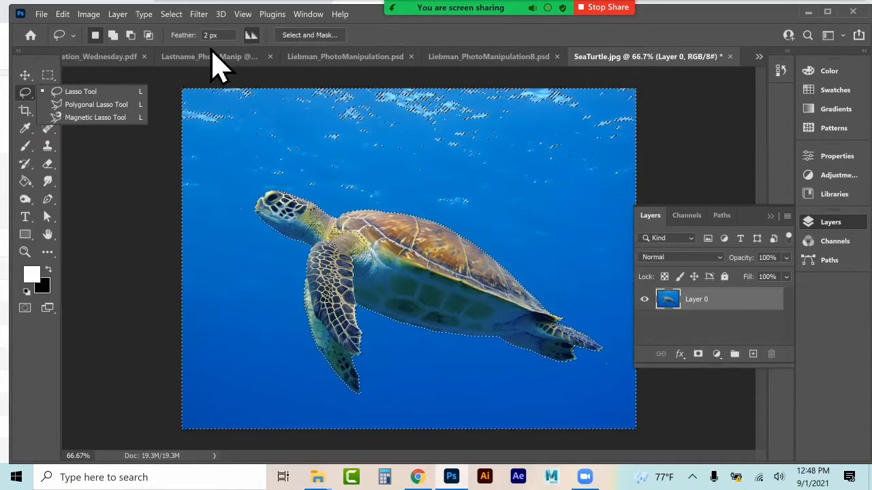
left_click_drag(210, 35, 203, 35)
type("0")
key("Return")
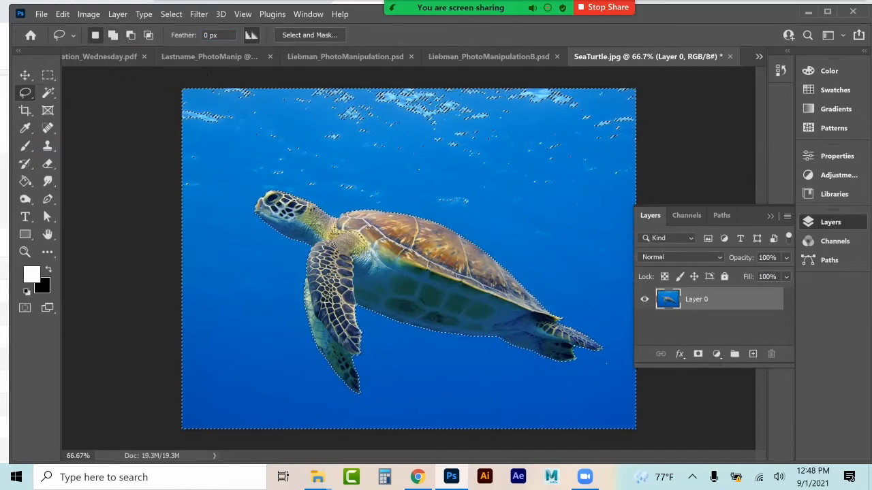
left_click_drag(188, 205, 252, 182)
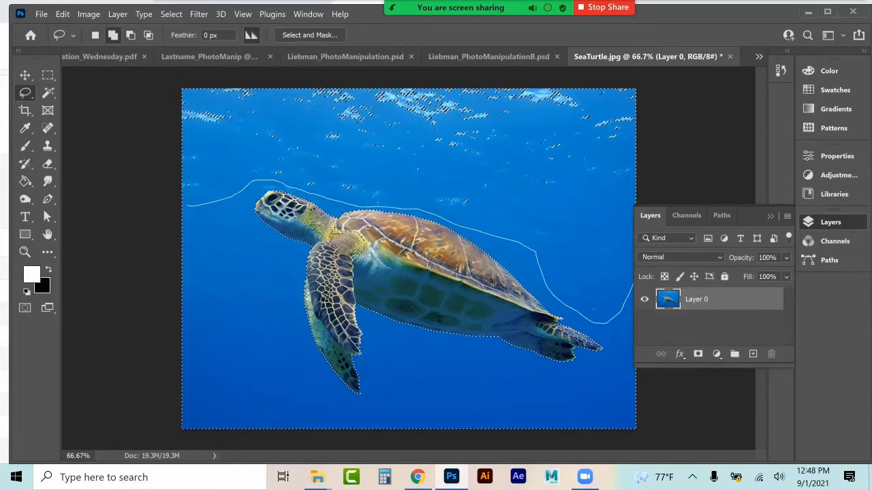
mouse_move(632, 285)
left_mouse_down()
mouse_move(271, 92)
mouse_move(179, 133)
mouse_move(185, 203)
left_mouse_up()
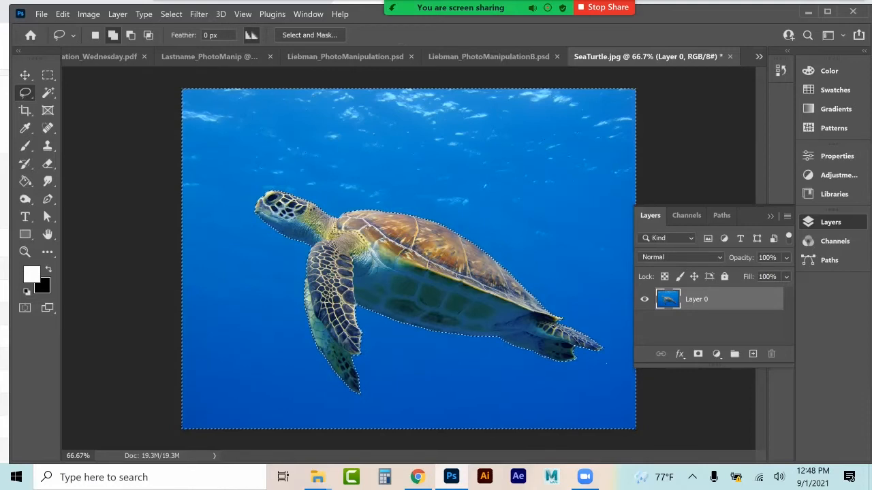
mouse_move(592, 389)
left_mouse_down()
mouse_move(631, 373)
mouse_move(618, 356)
left_mouse_up()
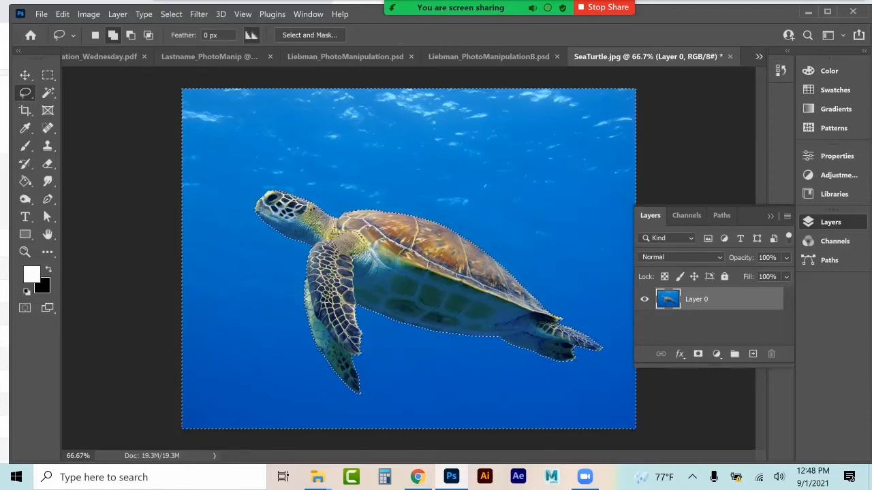
Step: Examine the selection edge between the turtle's front flipper and the water at pixel level
key("F7")
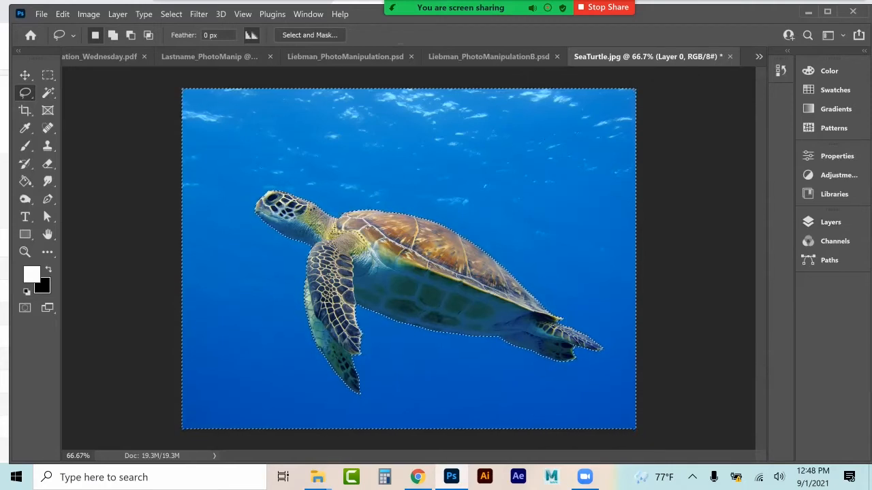
key("z")
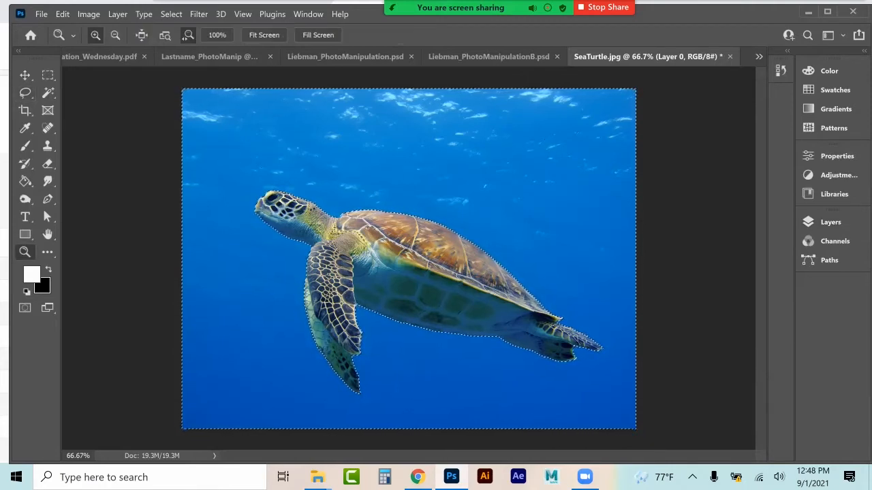
left_click(370, 322)
left_click(368, 319)
left_click(368, 319)
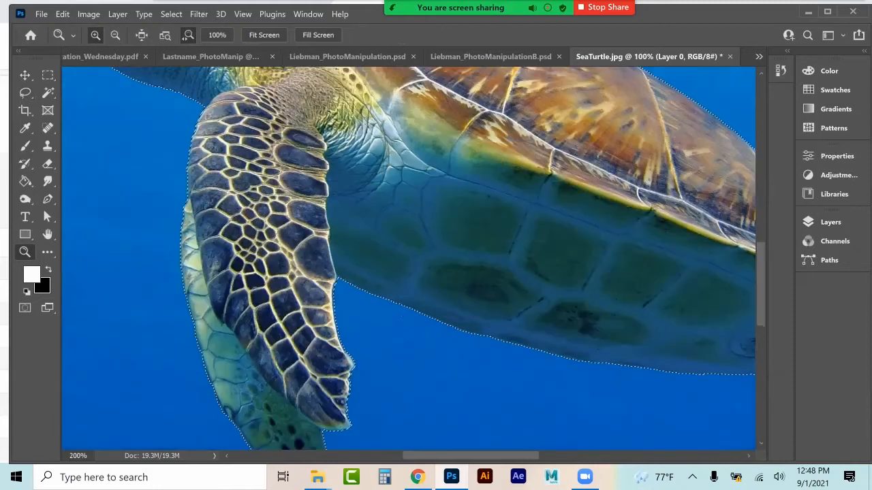
left_click(368, 319)
left_click(349, 344)
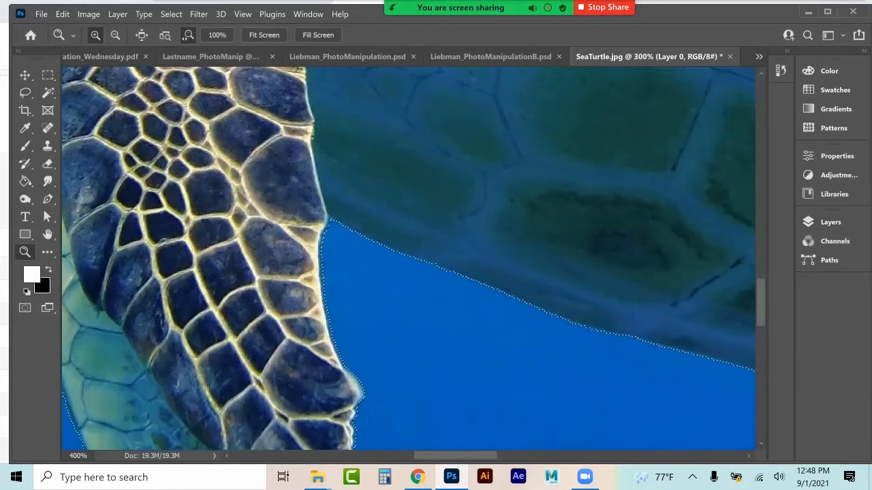
left_click(348, 344)
left_click(348, 344)
left_click(340, 345)
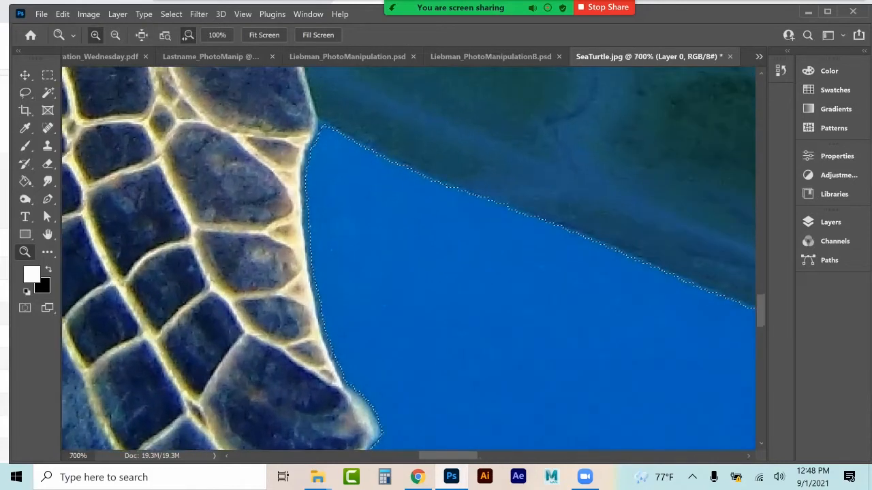
left_click(341, 344)
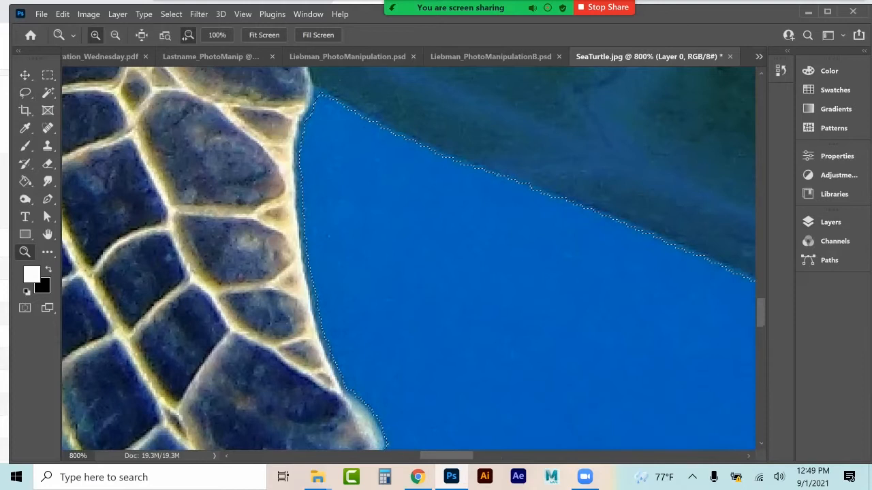
left_click(327, 198)
left_click(286, 157)
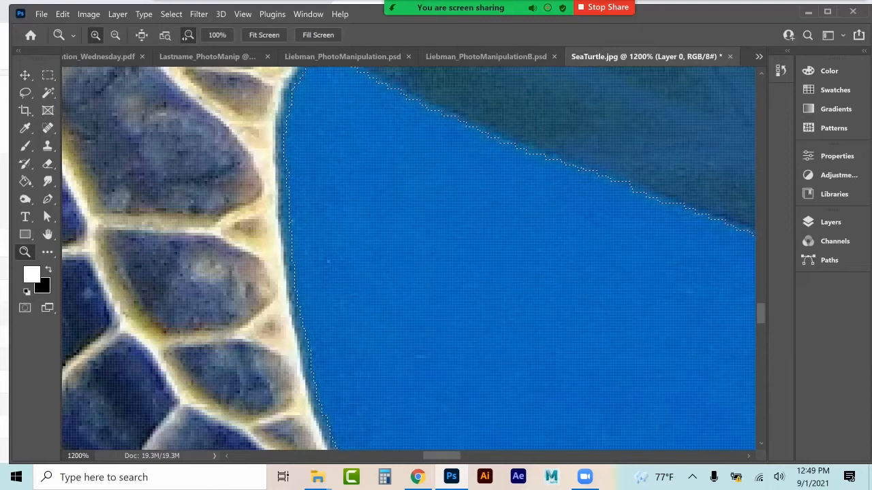
left_click(291, 337)
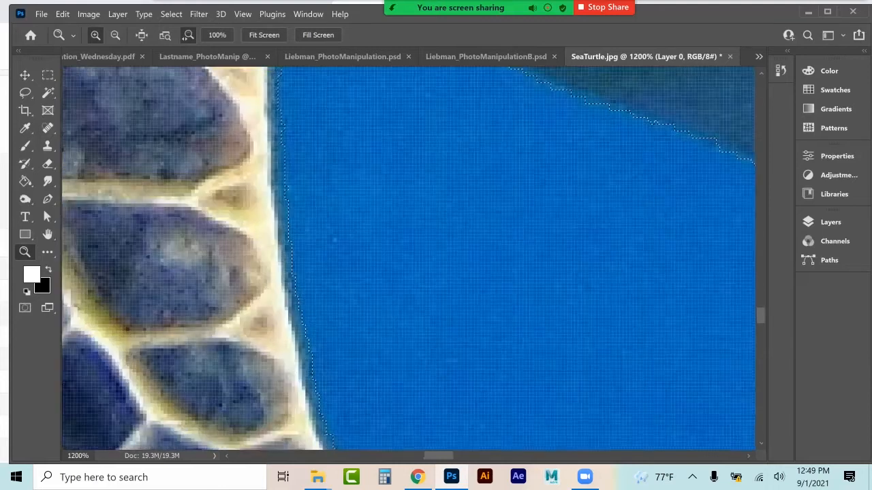
left_click(291, 336)
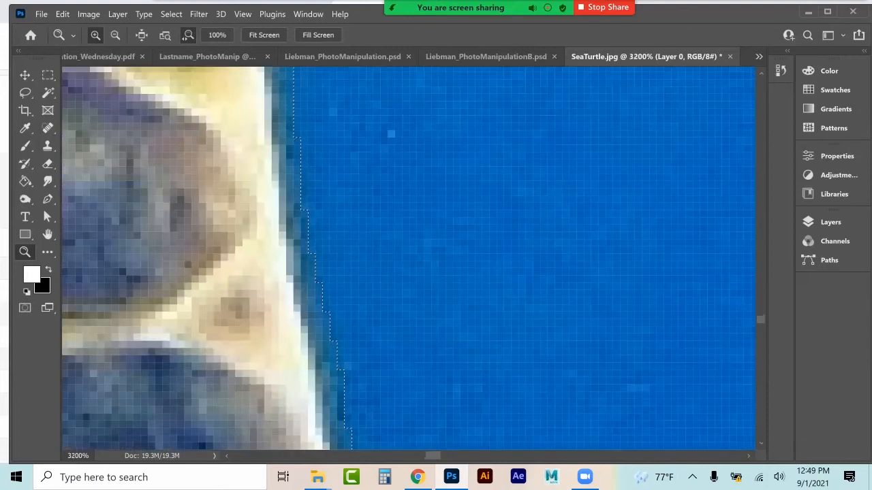
Step: Open the water selection in Select and Mask and preview its edge in the Black & White view
left_click(27, 94)
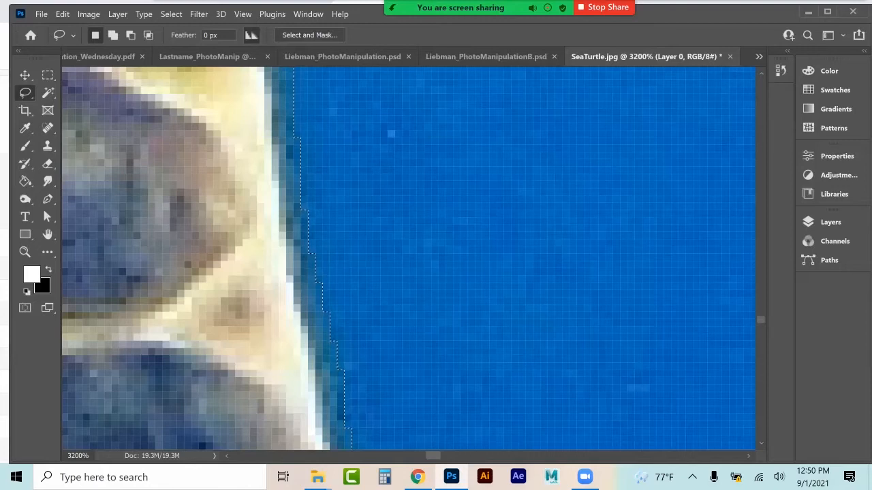
key("ctrl+alt+r")
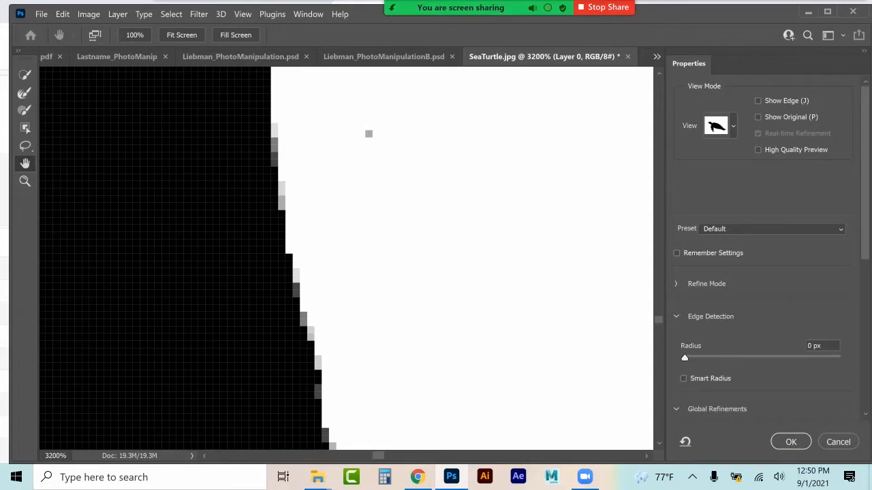
left_click(720, 126)
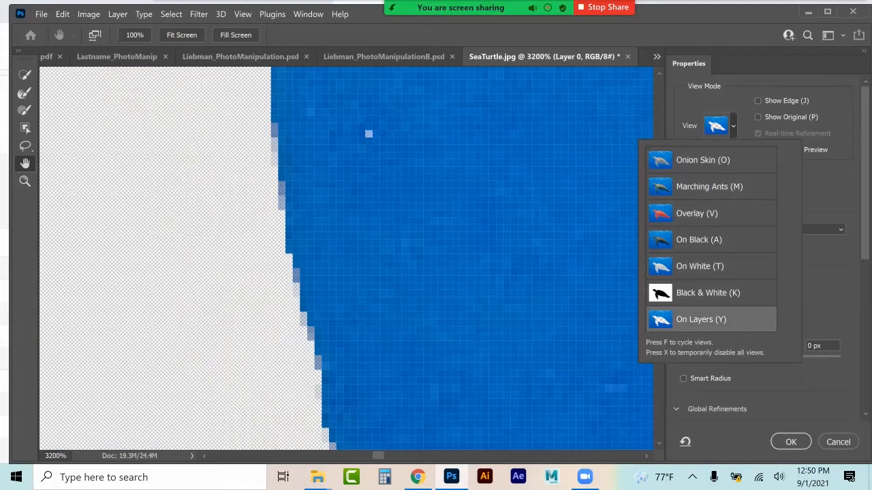
key("k")
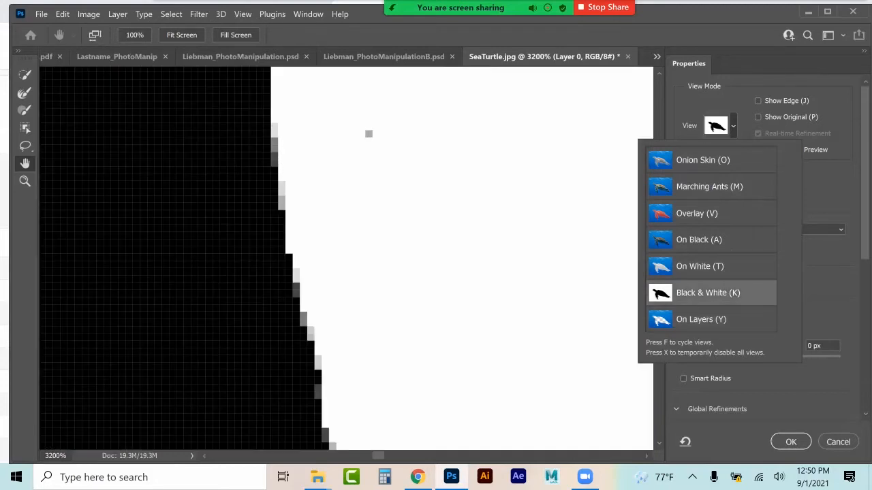
scroll(771, 244, "down", 5)
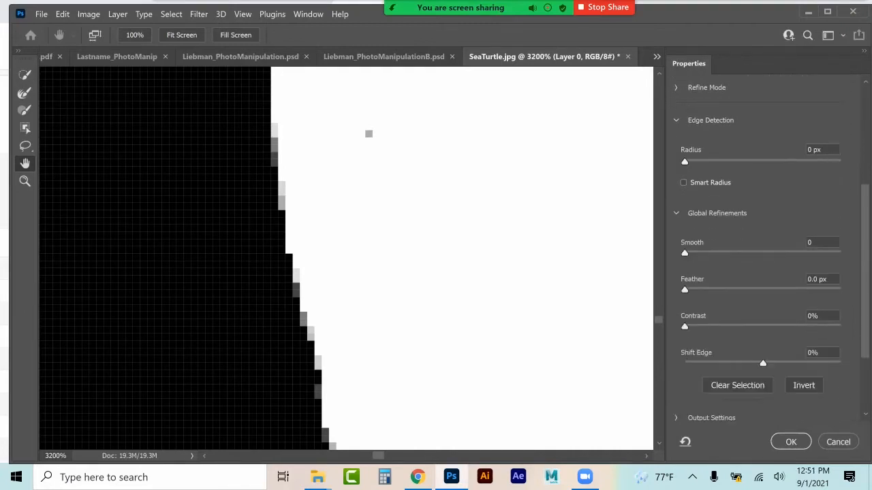
scroll(775, 248, "down", 1)
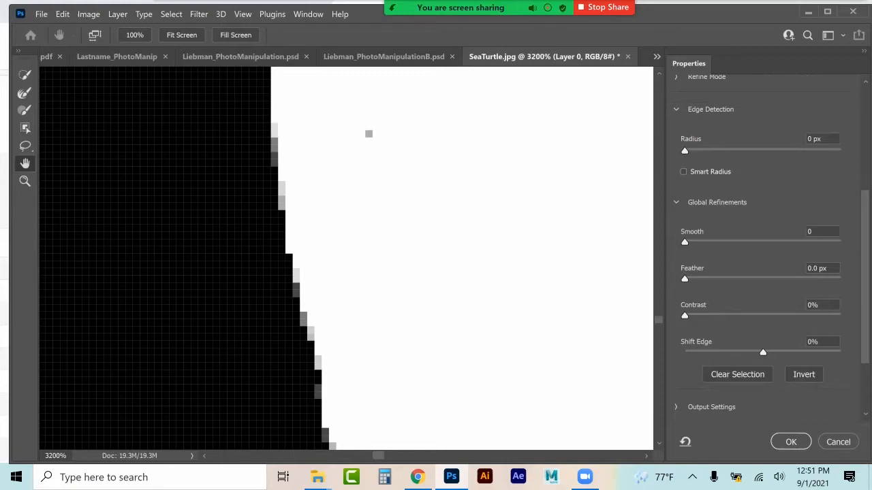
Step: Refine the selection edge with Smooth 7, Feather 1.2 px and Shift Edge +29%, and apply it
left_click_drag(685, 242, 697, 242)
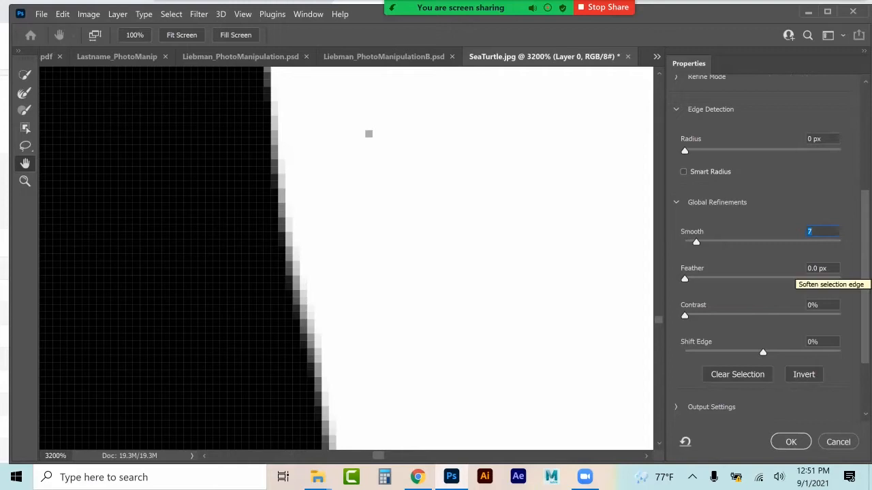
left_click_drag(684, 279, 700, 279)
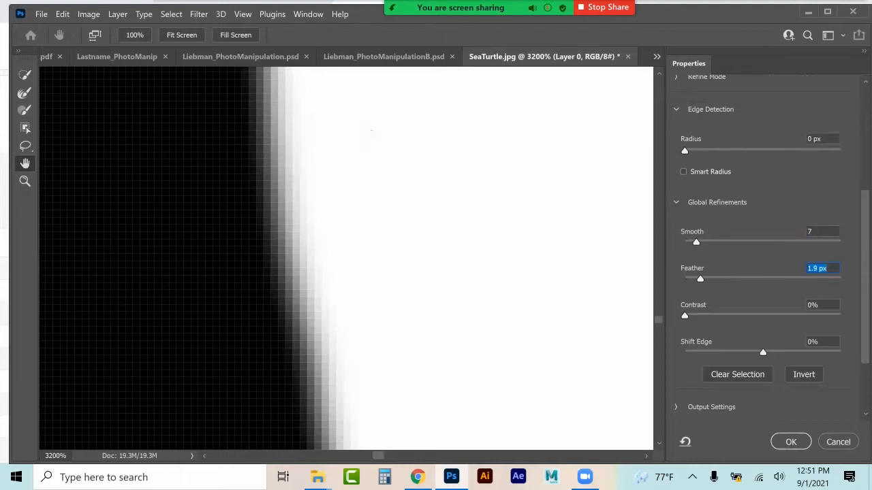
left_click_drag(700, 279, 695, 279)
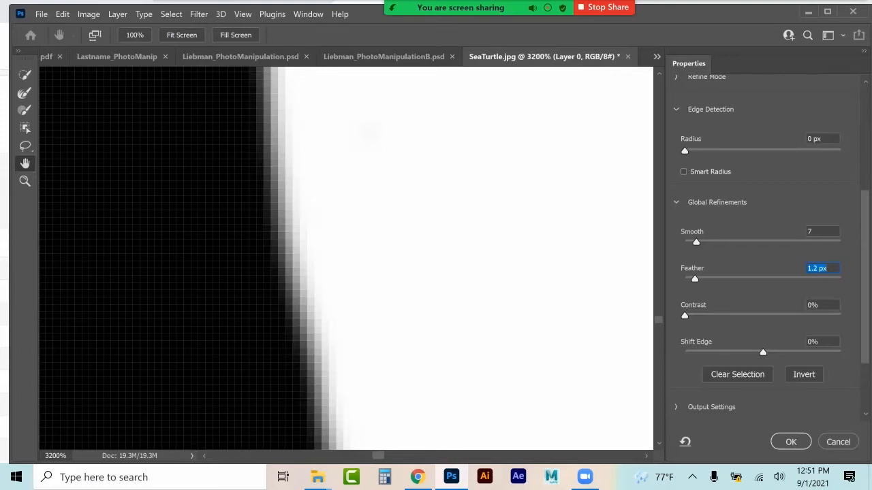
left_click_drag(763, 352, 785, 352)
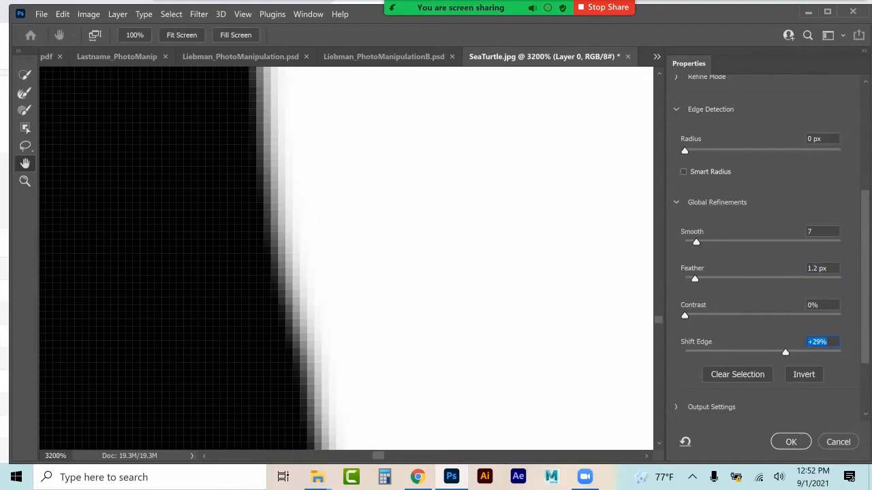
key("Return")
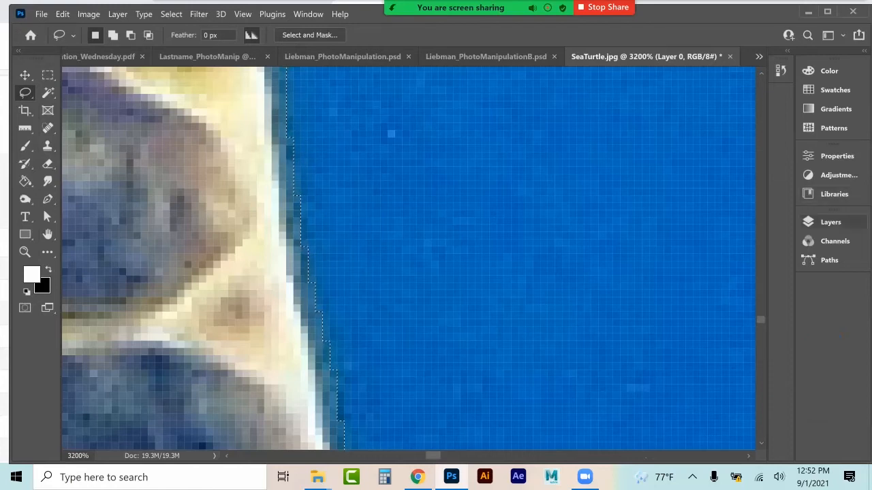
Step: Add a layer mask to Layer 0 from the water selection and invert it so only the turtle shows
left_click(831, 222)
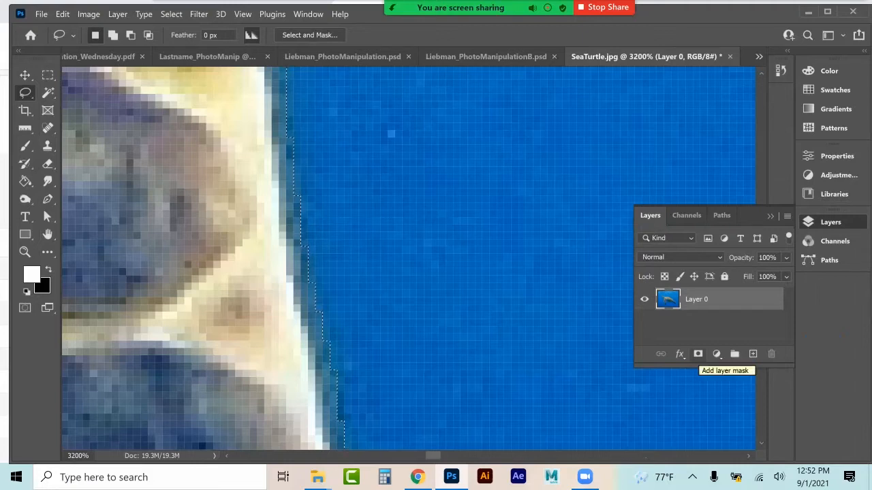
left_click(697, 354)
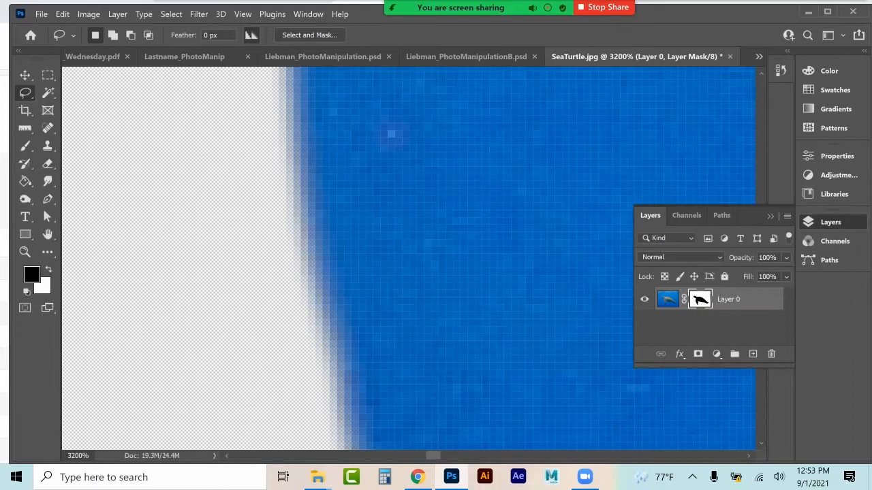
key("ctrl+i")
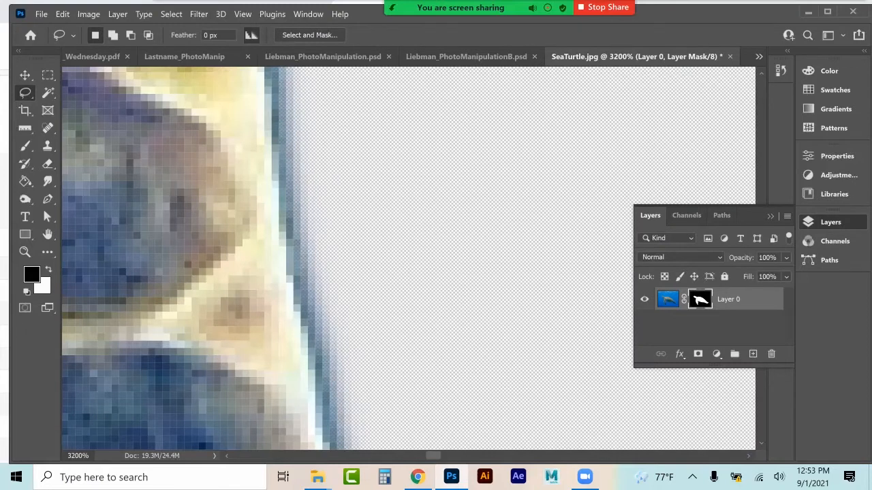
key("ctrl+minus")
key("ctrl+minus")
key("ctrl+minus")
key("ctrl+minus")
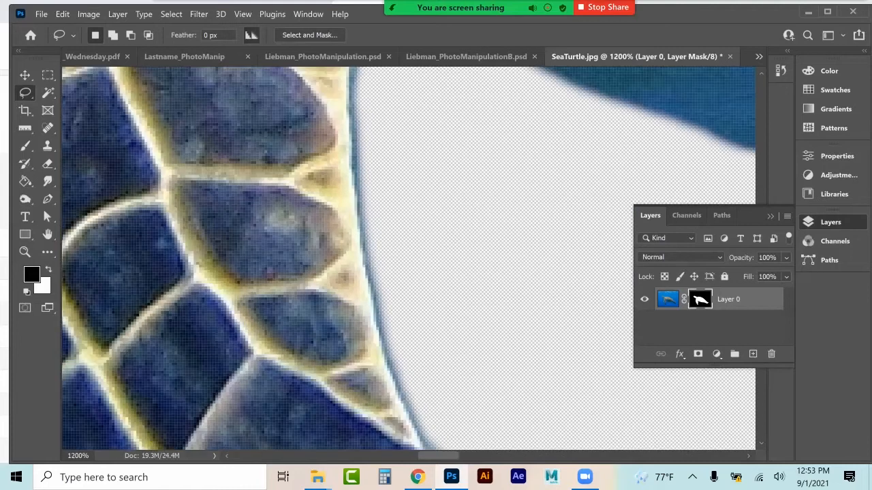
key("ctrl+minus")
key("ctrl+minus")
key("ctrl+minus")
key("ctrl+minus")
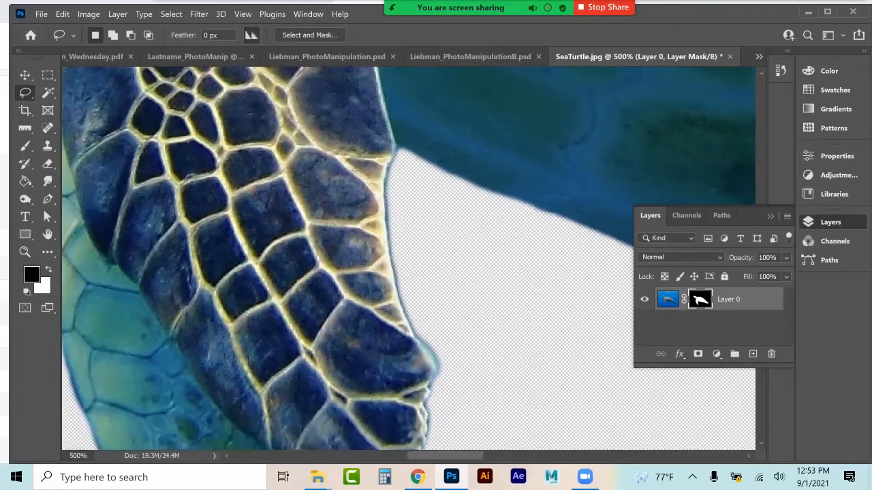
key("ctrl+minus")
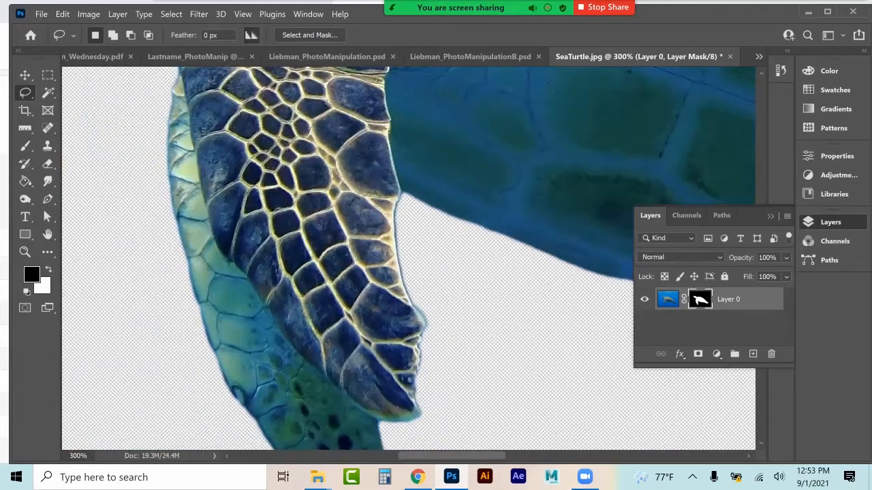
Step: Undo the mask inversion and the layer mask on Layer 0, bringing back the water selection
key("ctrl+i")
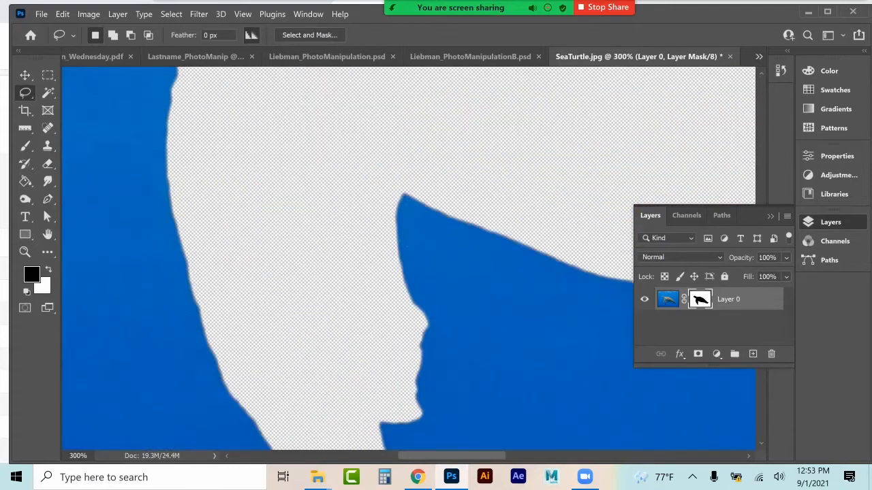
key("ctrl+z")
key("ctrl+z")
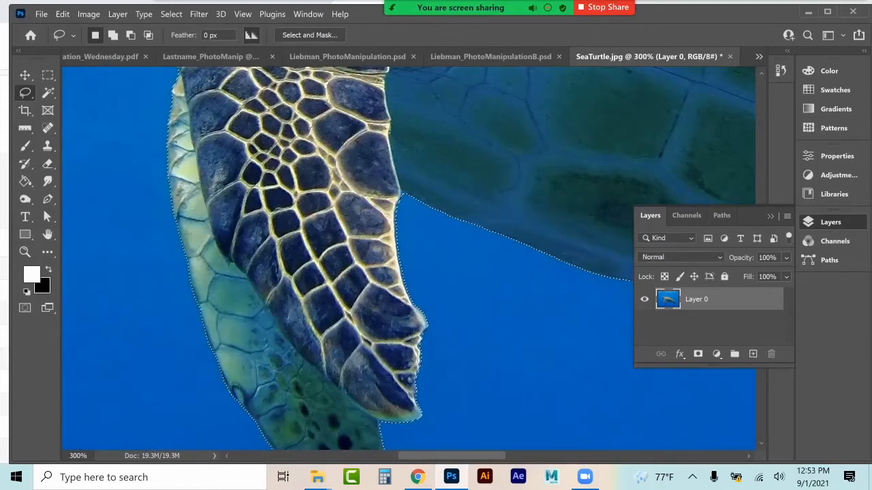
Step: Refine the water selection in Select and Mask with Shift Edge +41%, Feather 0.8 px and Smooth 3, and apply it
left_click(310, 35)
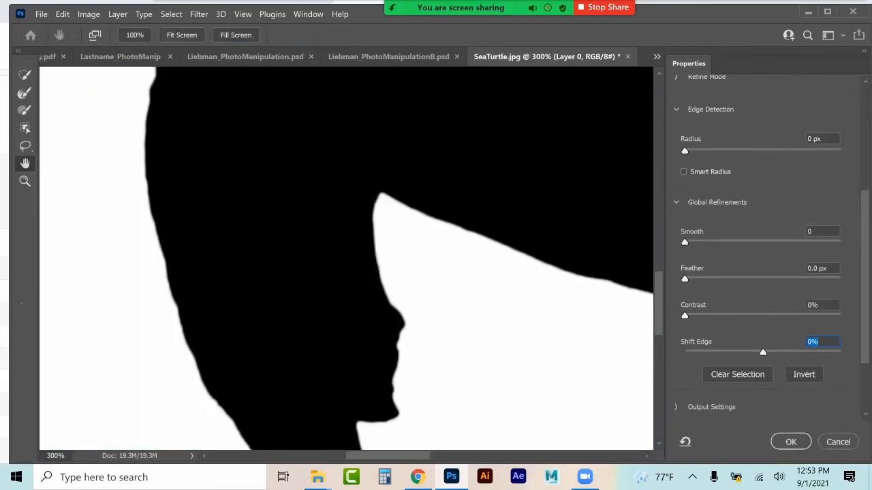
left_click_drag(763, 352, 794, 352)
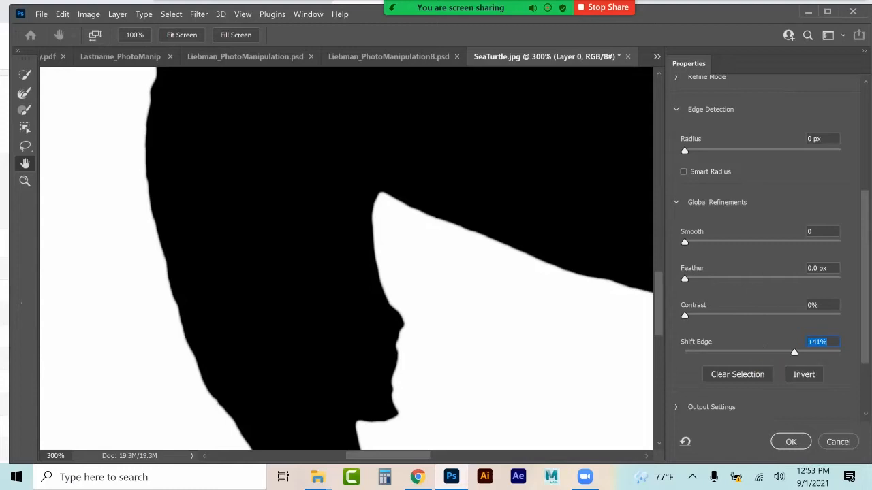
left_click_drag(685, 279, 691, 278)
left_click_drag(684, 241, 690, 242)
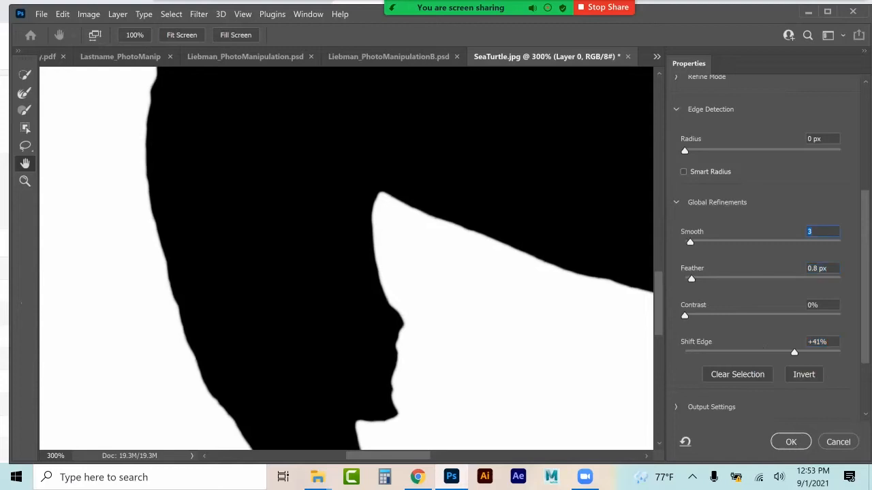
left_click(790, 442)
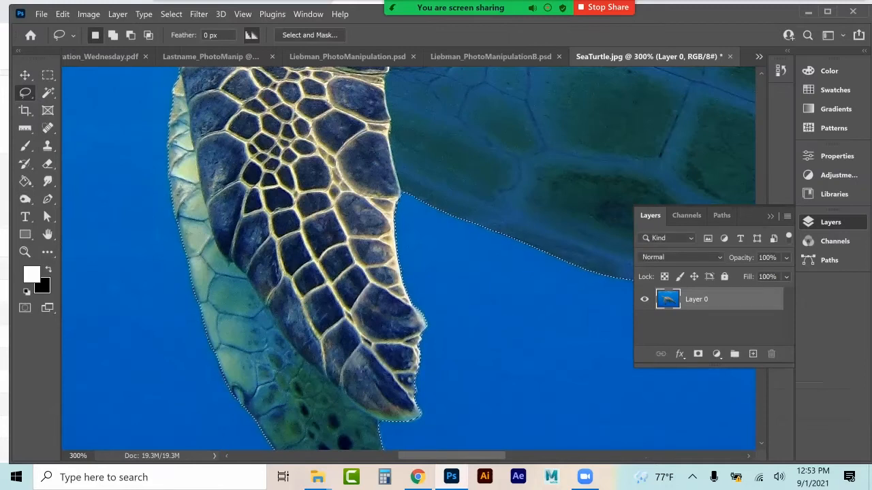
Step: Mask Layer 0 with the refined selection and invert the mask to hide the water
left_click(697, 353)
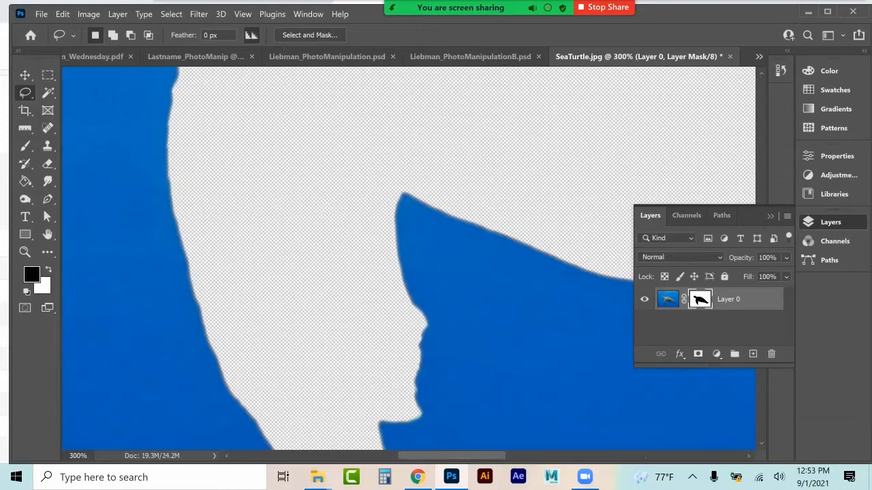
key("ctrl+i")
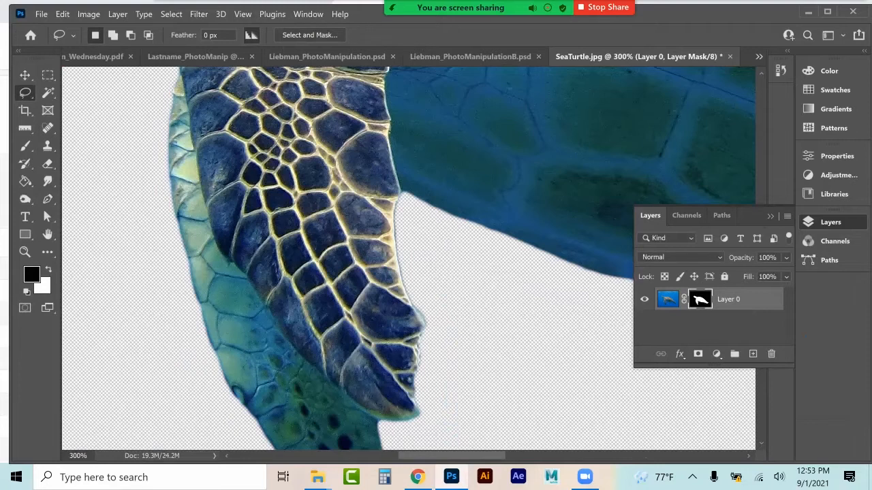
Step: Examine the masked edge of the front flipper at high magnification for leftover blue fringe
key("z")
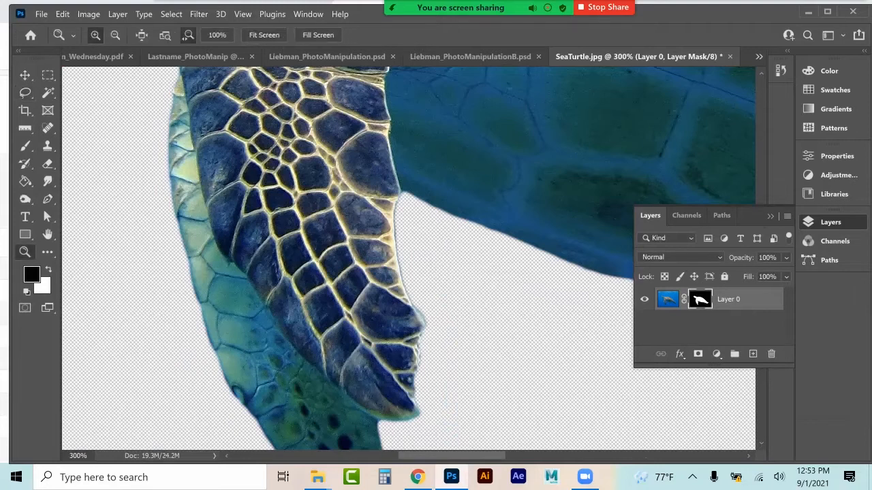
left_click(398, 205)
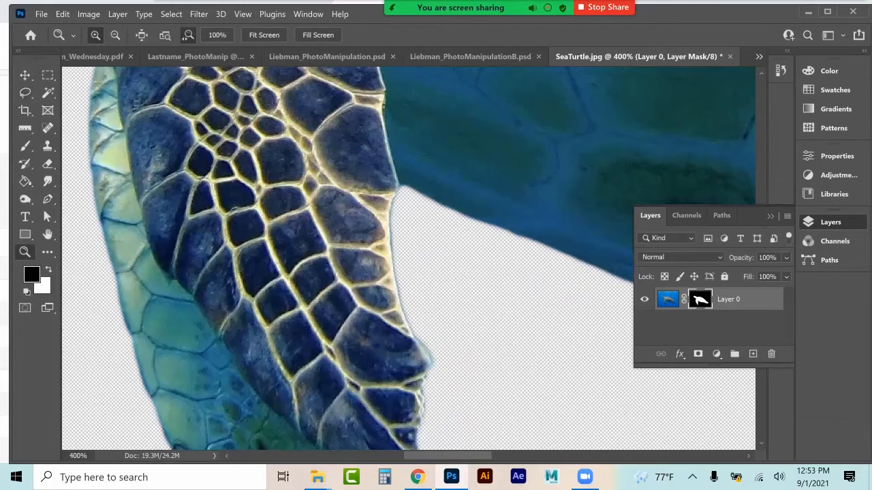
left_click(401, 252)
left_click(401, 252)
left_click(401, 252)
left_click(402, 252)
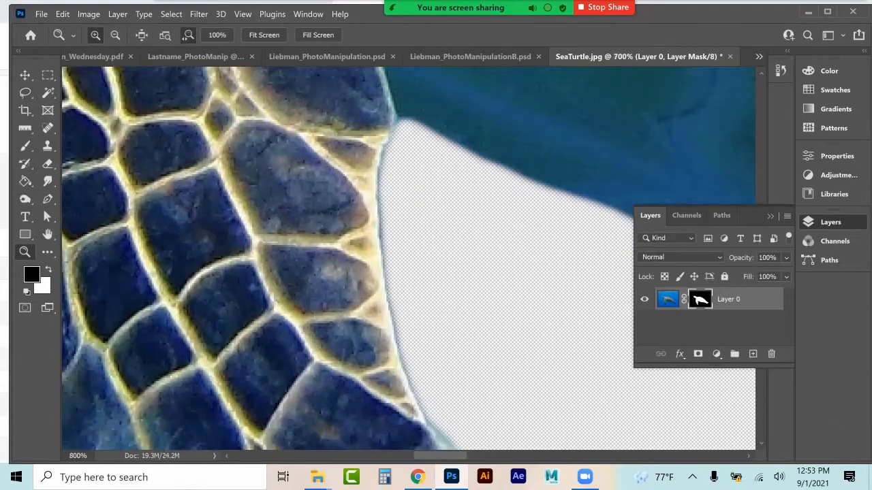
left_click(401, 252)
left_click(401, 252)
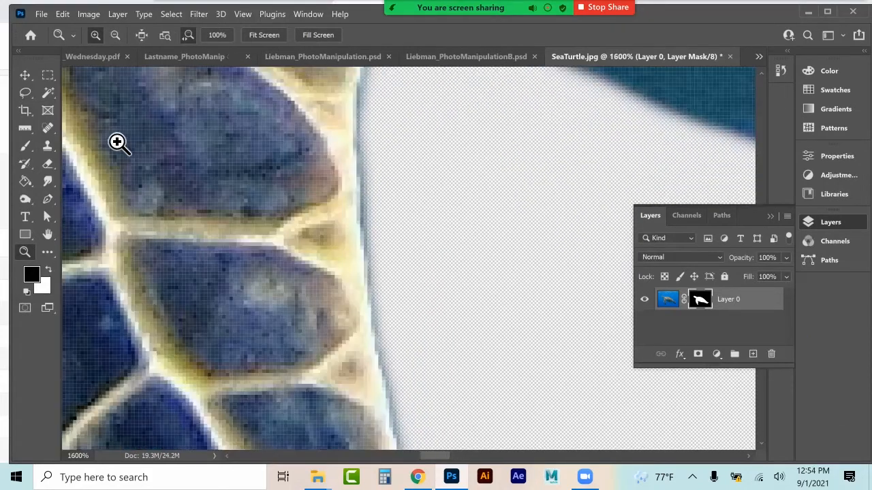
Step: Switch to the Brush tool and set its size to 31 px
left_click(24, 145)
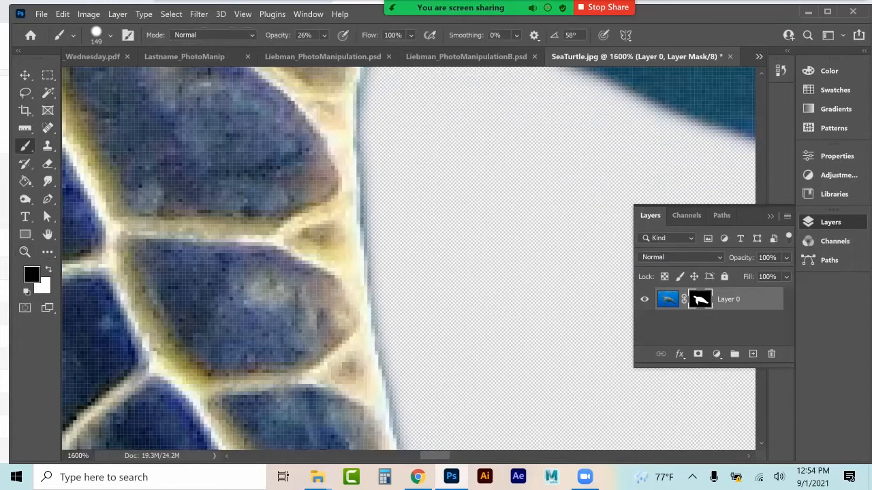
left_click(101, 34)
left_click_drag(116, 80, 101, 79)
left_click(149, 60)
type("14")
key("Return")
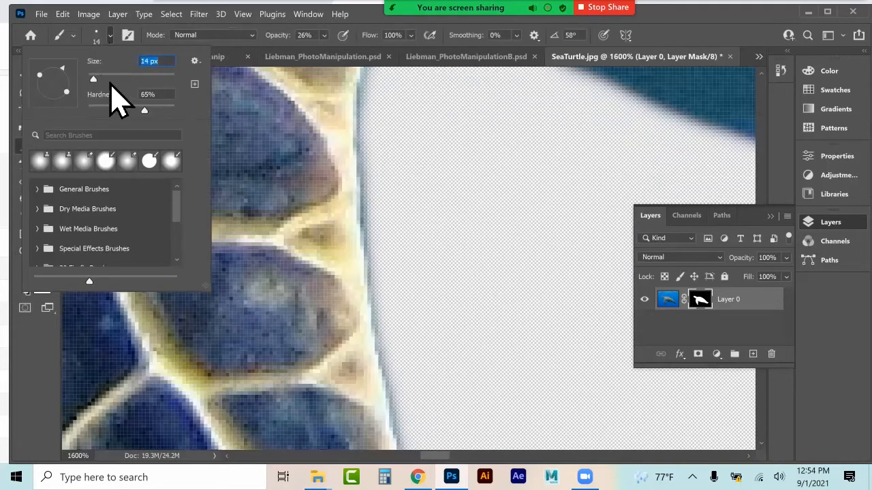
left_click_drag(96, 80, 107, 82)
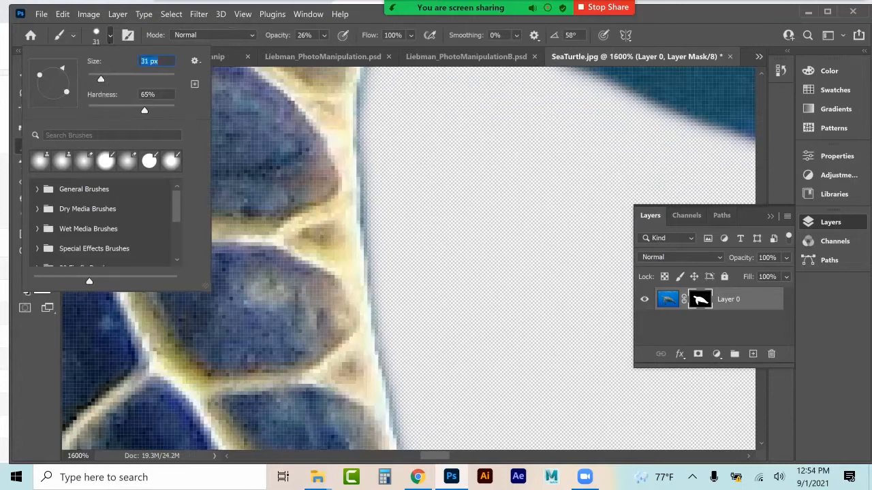
key("Return")
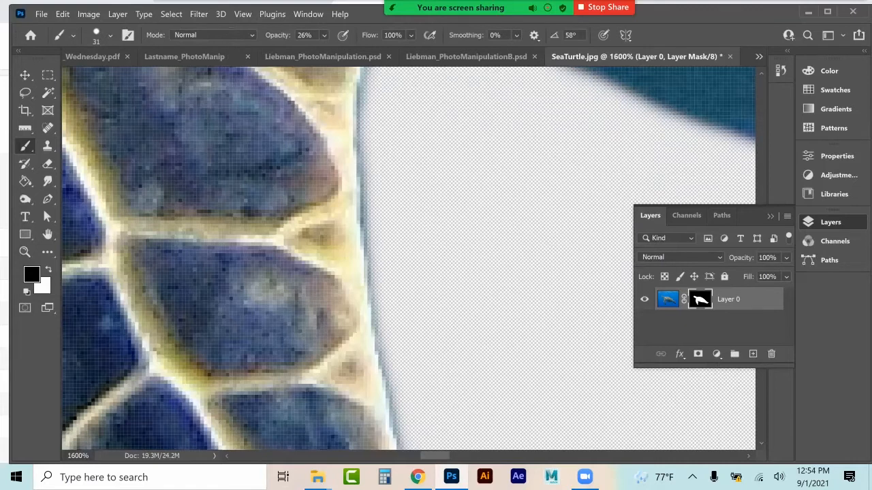
Step: Reduce the brush size to 25 px and raise its opacity to 100%
key("ctrl+minus")
key("ctrl+minus")
key("ctrl+minus")
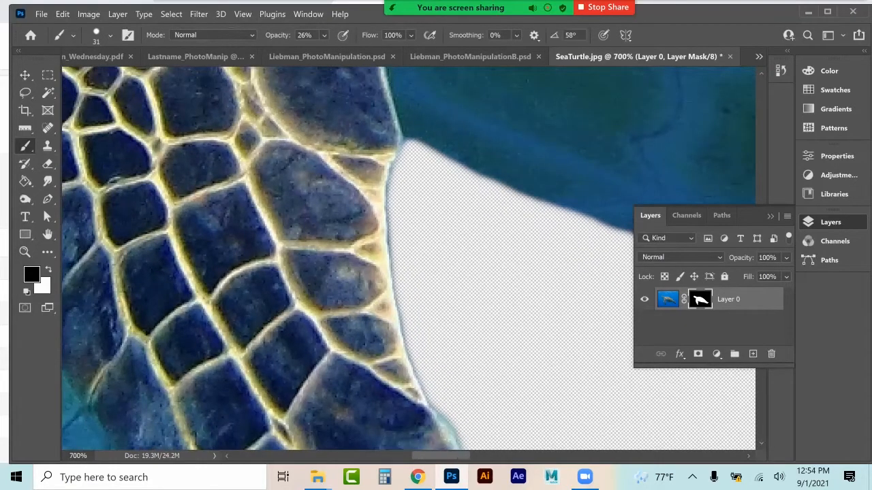
left_click(109, 36)
left_click_drag(110, 79, 107, 83)
left_click(149, 61)
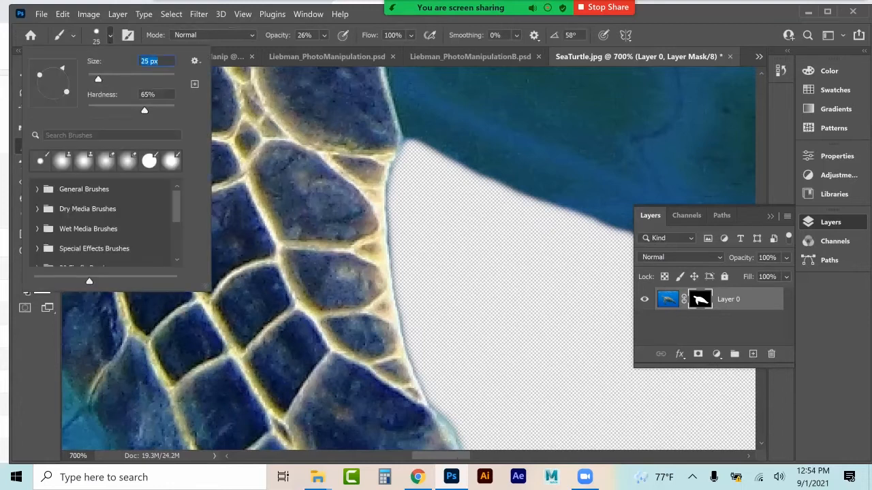
key("Return")
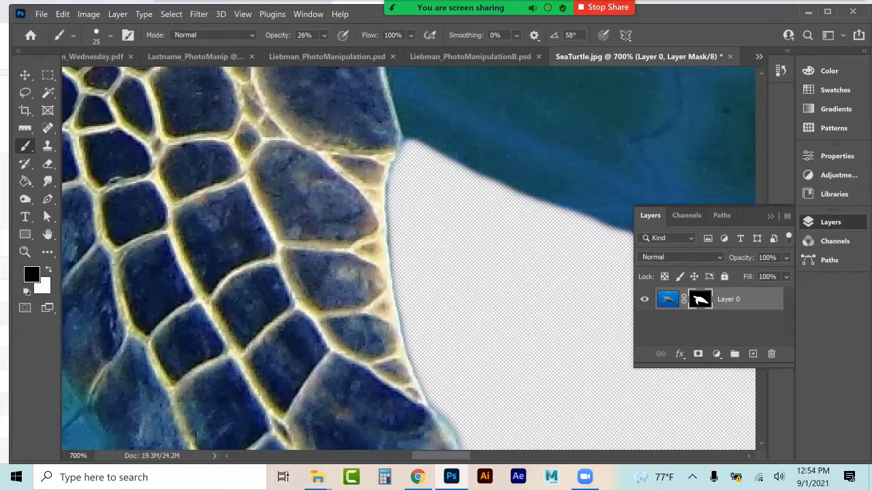
left_click(324, 34)
left_click_drag(341, 51, 386, 51)
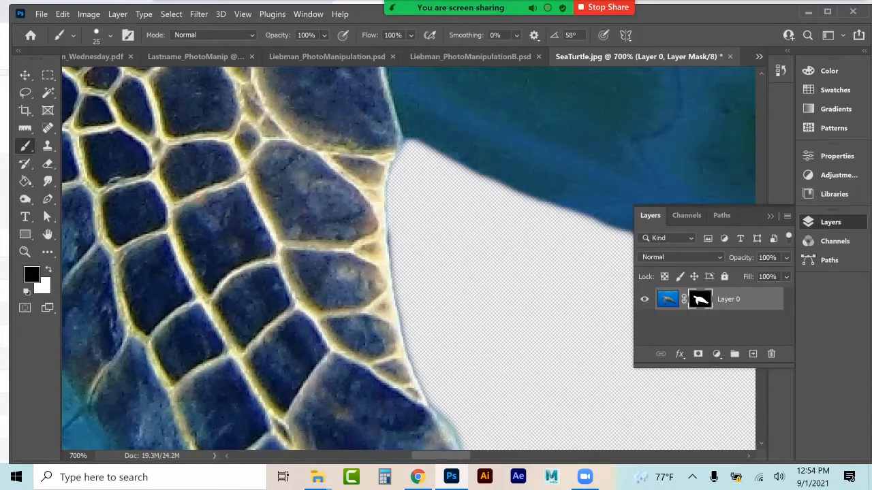
Step: Paint black on the layer mask along the front flipper's outer edge to hide the leftover blue fringe
left_click_drag(389, 232, 410, 355)
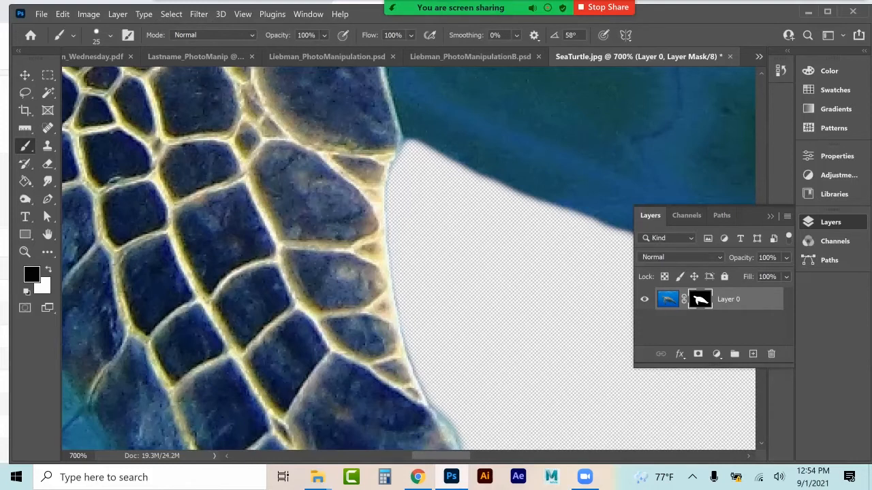
scroll(409, 259, "down", 3)
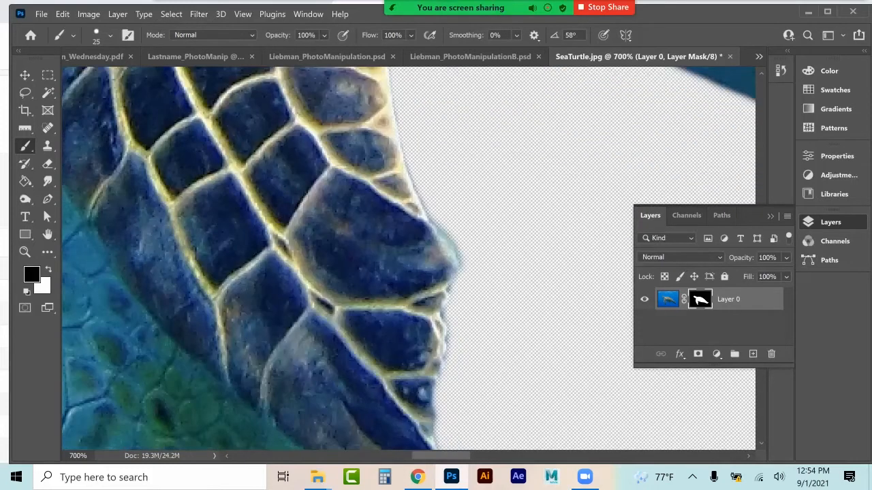
left_click_drag(443, 229, 461, 269)
scroll(408, 259, "down", 4)
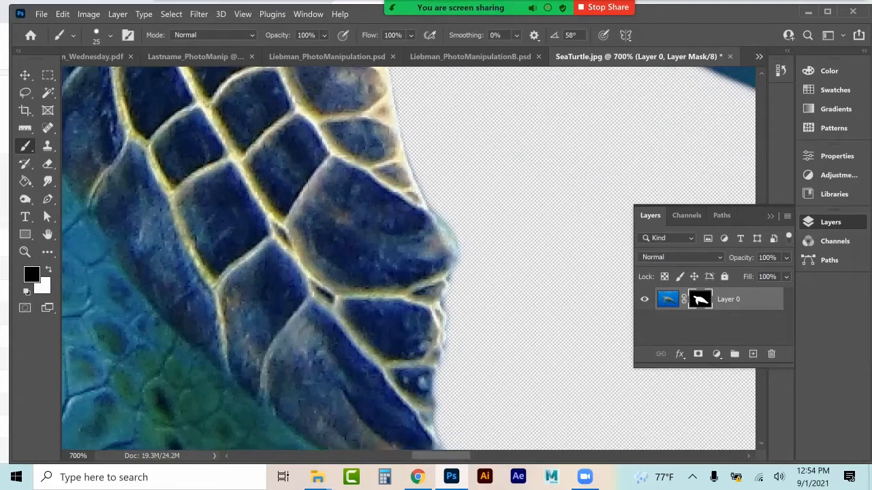
scroll(408, 259, "down", 6)
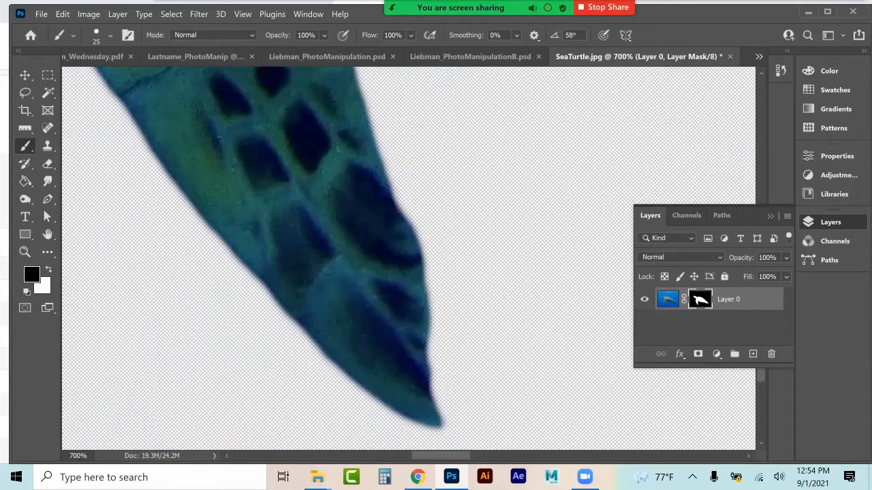
scroll(409, 259, "up", 8)
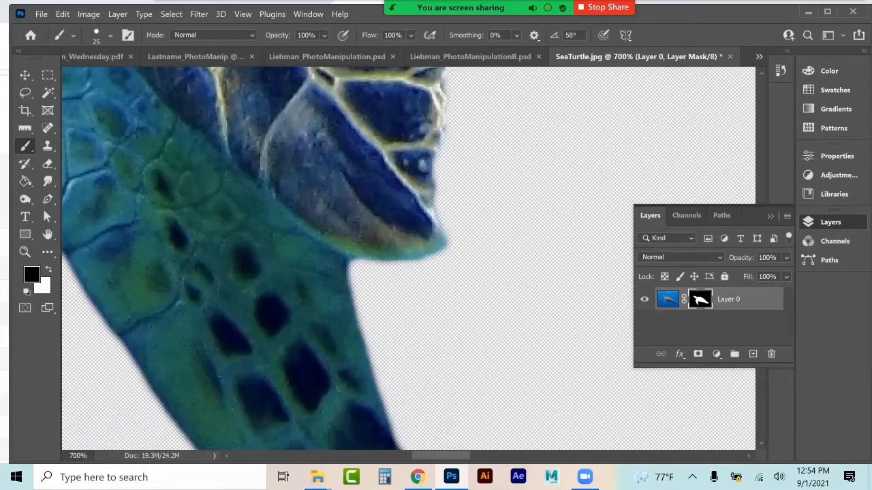
scroll(409, 259, "up", 3)
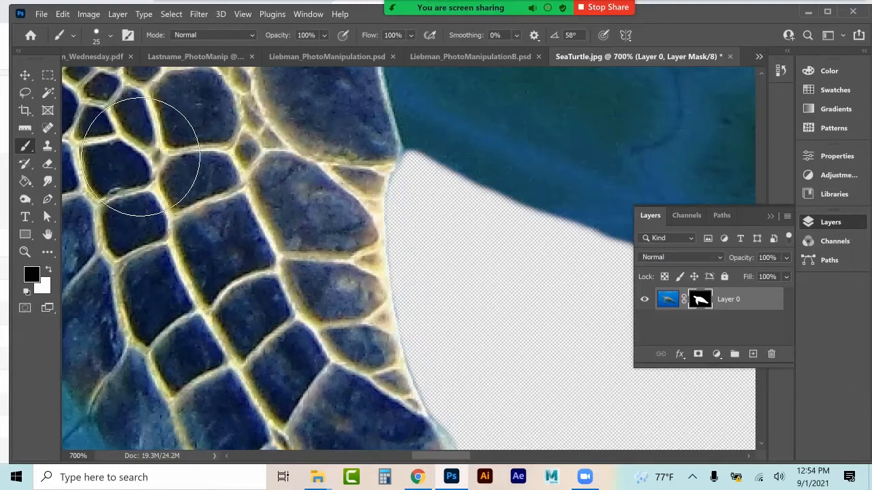
Step: Paint the mask white in the notch between flipper and shell, and repaint it black to hide the revealed water up to the edge
mouse_move(385, 225)
left_mouse_down()
mouse_move(407, 241)
mouse_move(381, 191)
mouse_move(406, 158)
mouse_move(423, 154)
mouse_move(446, 166)
left_mouse_up()
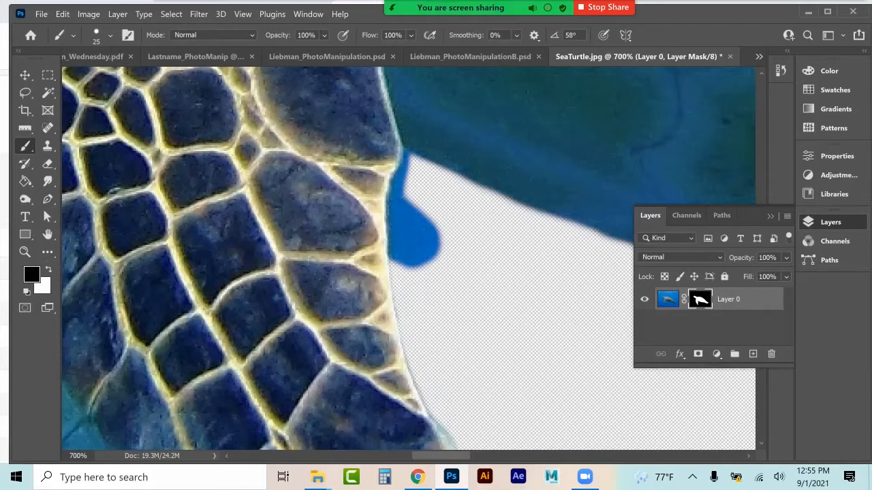
left_click(412, 177)
mouse_move(403, 184)
left_mouse_down()
mouse_move(400, 206)
mouse_move(400, 240)
mouse_move(431, 232)
left_mouse_up()
left_click(427, 219)
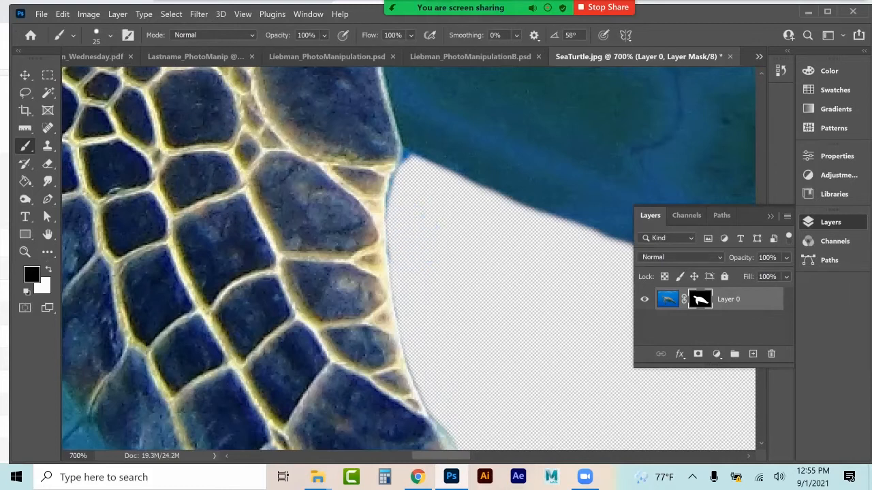
left_click_drag(399, 203, 407, 166)
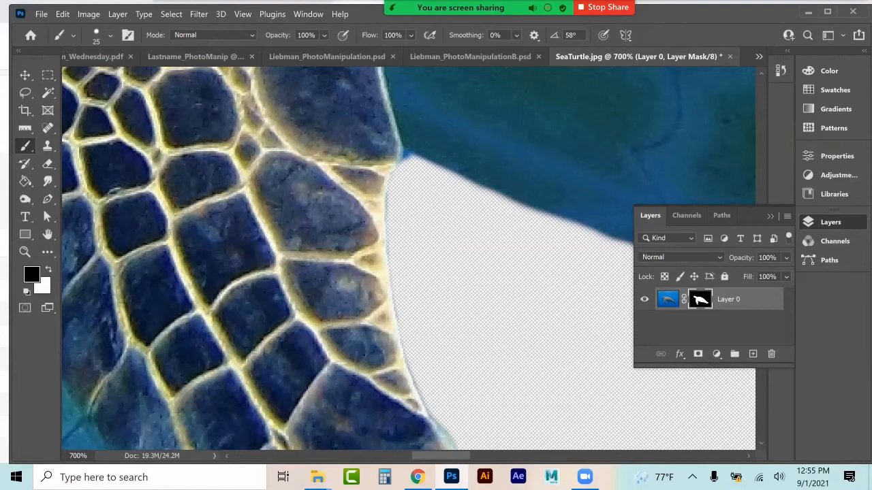
Step: Move the masked turtle layer from SeaTurtle.jpg into the Lastname_PhotoManip document, over the sea-sky image
key("ctrl+minus")
key("ctrl+minus")
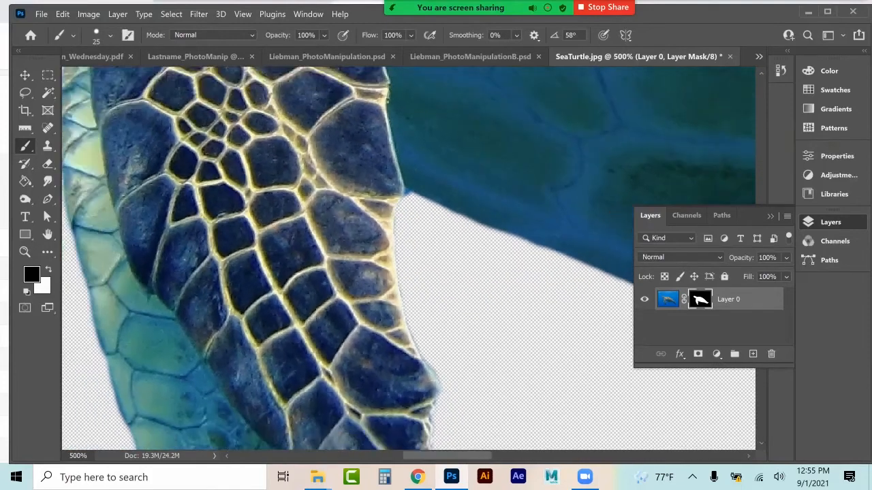
key("ctrl+minus")
key("ctrl+minus")
key("ctrl+minus")
key("ctrl+minus")
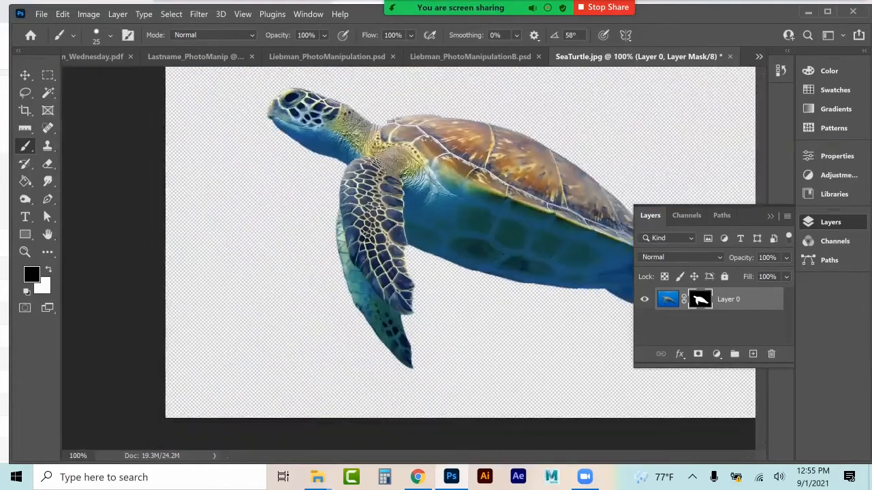
key("ctrl+minus")
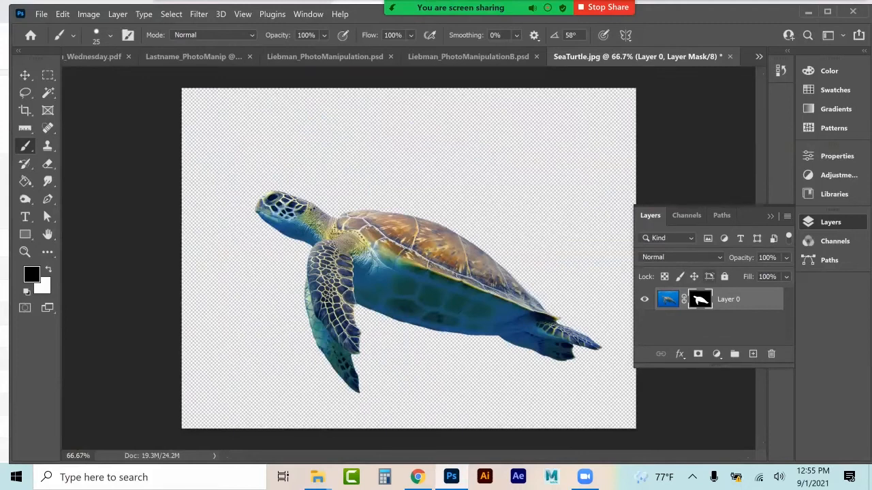
left_click(25, 75)
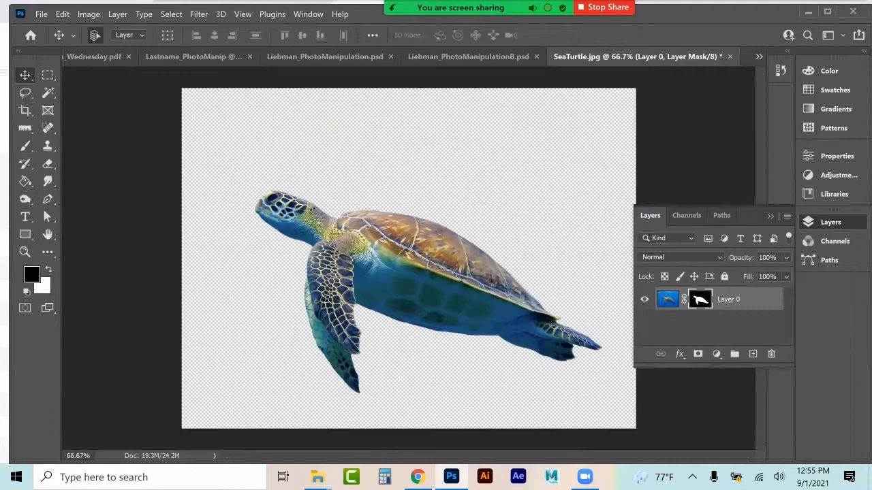
left_click(667, 299)
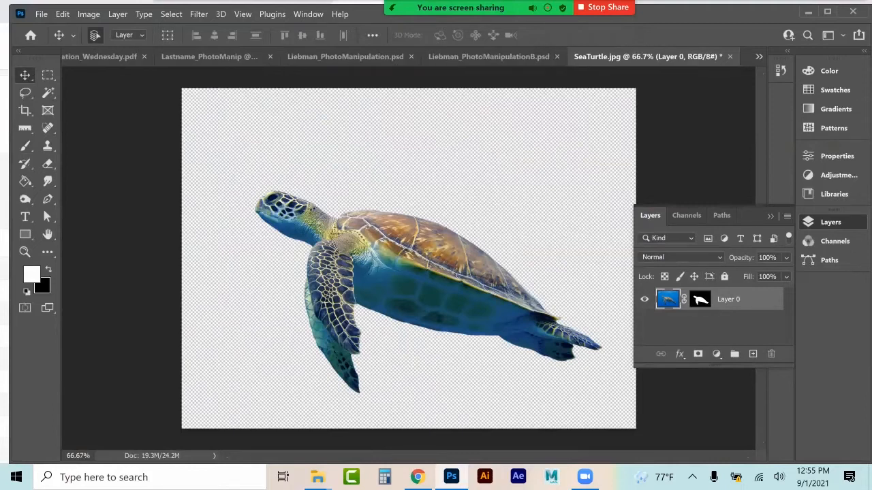
left_click_drag(341, 204, 296, 190)
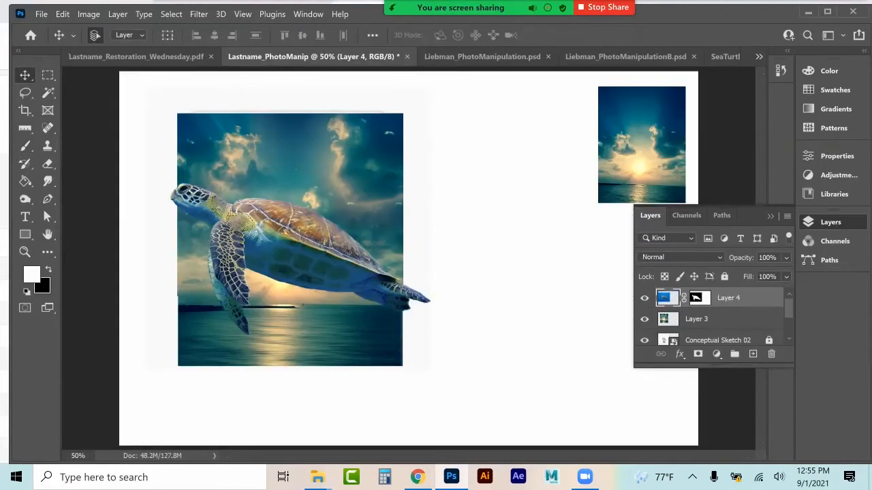
Step: Scale the turtle to about 68.25%, rotate it about -8.96° and position it in the sky above the sun
key("ctrl+t")
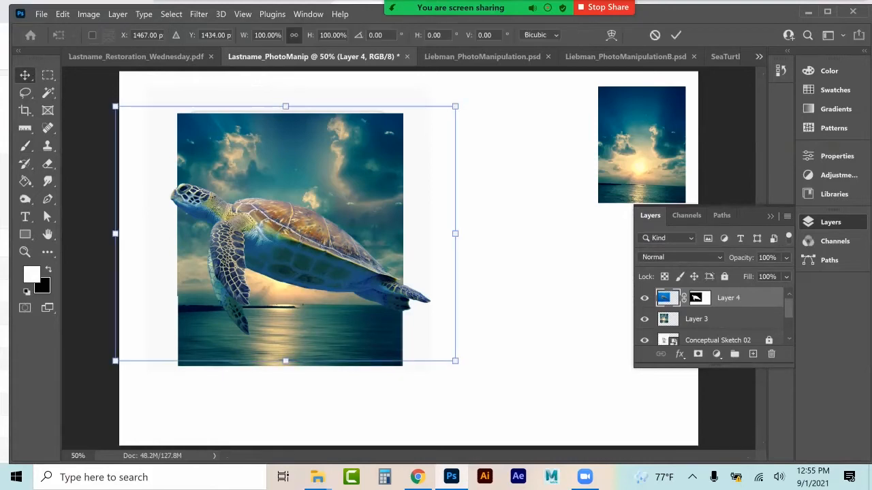
left_click_drag(455, 361, 347, 279)
left_click_drag(273, 196, 332, 221)
left_click_drag(423, 304, 446, 261)
left_click_drag(348, 243, 344, 237)
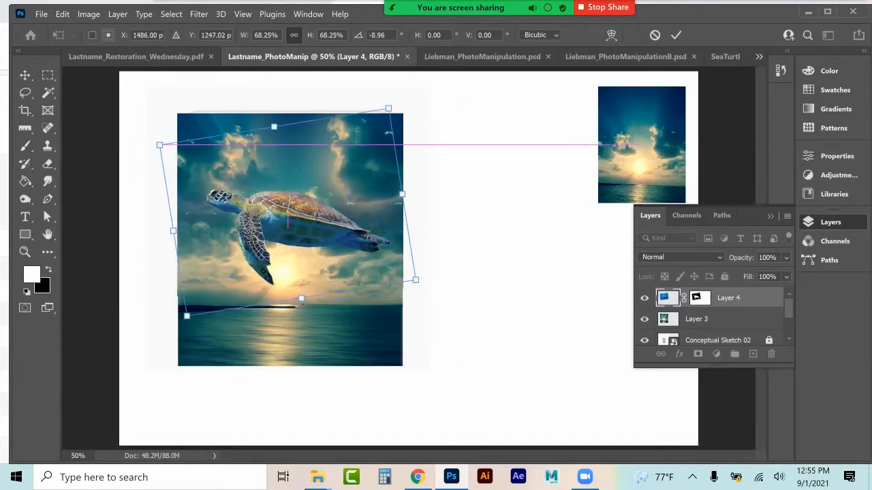
left_click(34, 79)
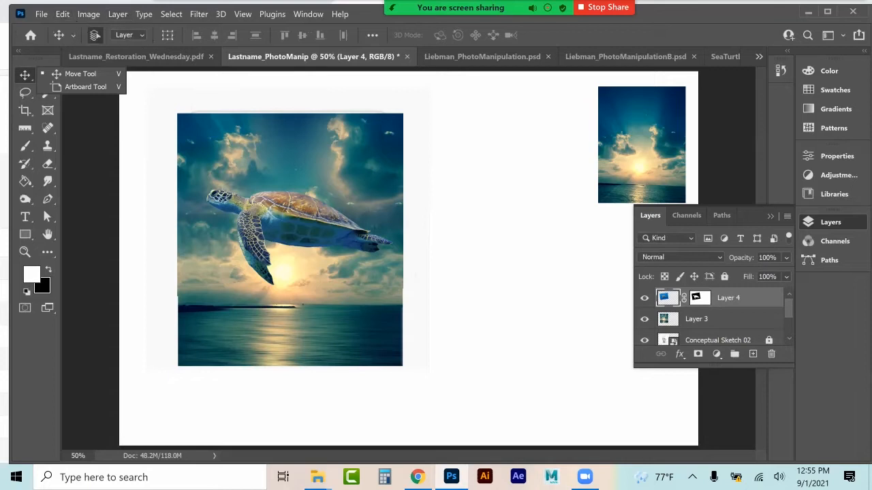
Step: Place the original SeaTurtle image as an embedded file directly above the Conceptual Sketch 02 layer
left_click(717, 340)
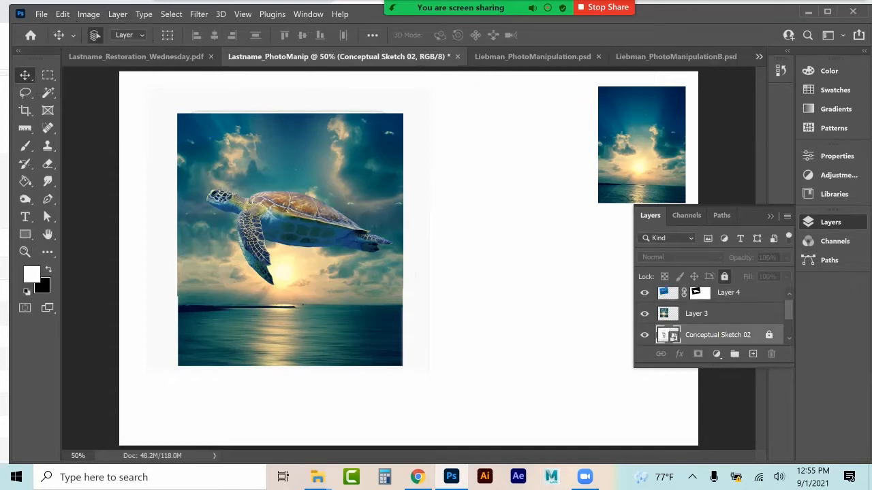
left_click(42, 15)
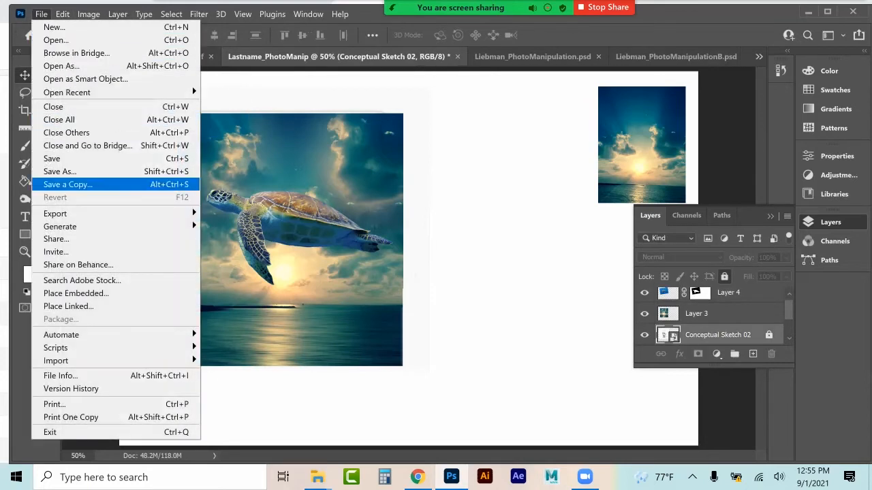
left_click(75, 293)
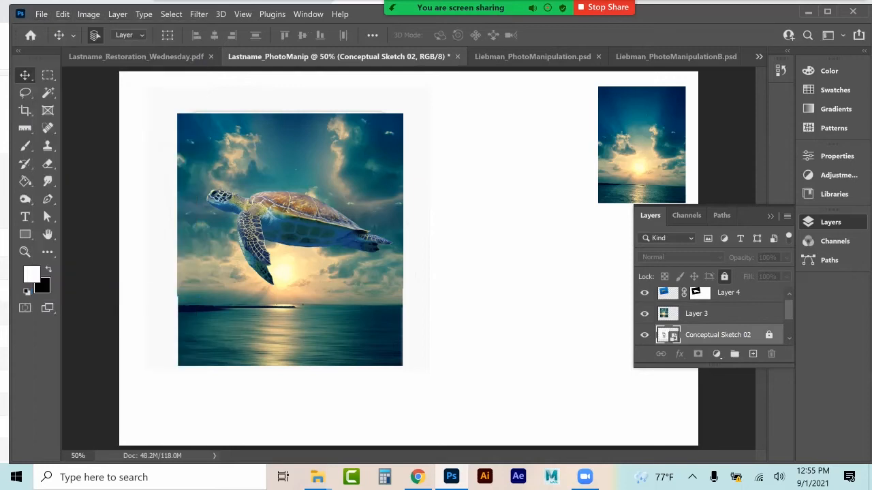
scroll(350, 205, "down", 5)
left_click(316, 276)
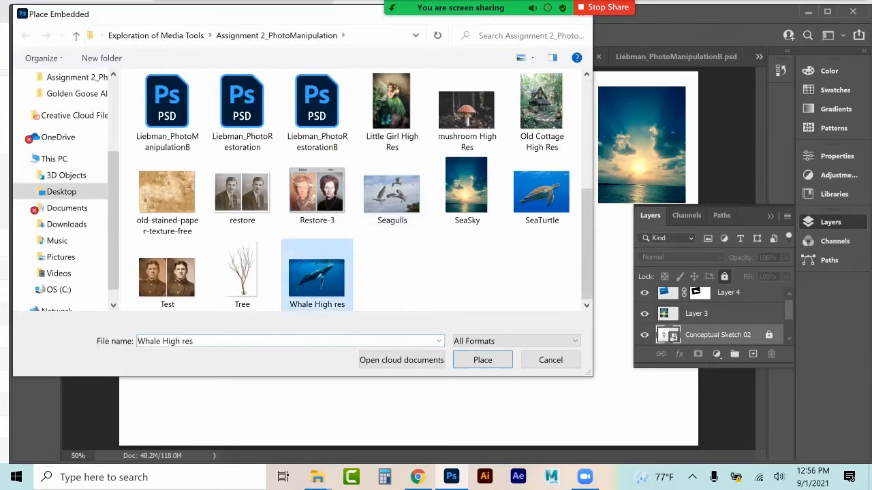
left_click(541, 194)
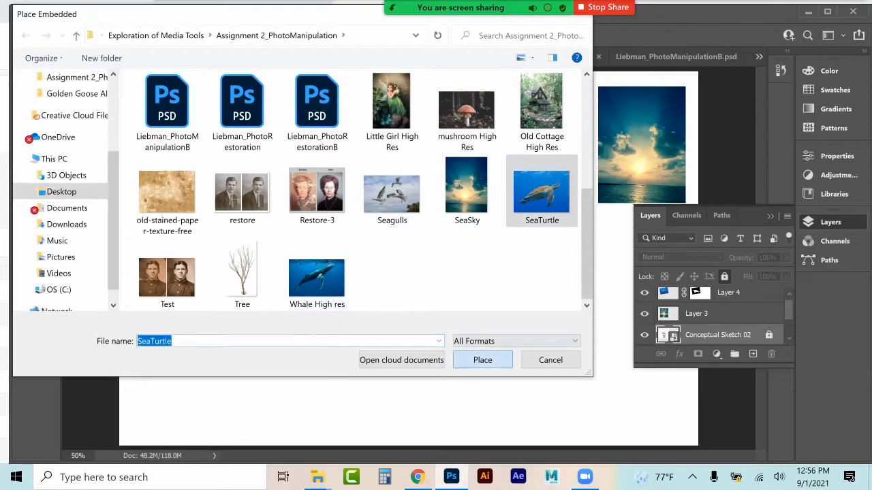
key("Return")
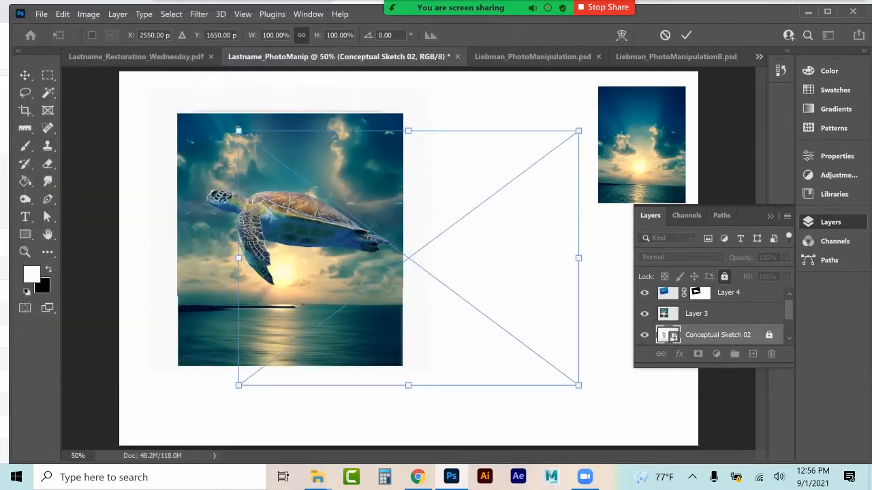
Step: Fit the placed SeaTurtle reference at about 36.92% beside the small sea-sky reference image and lock its layer
left_click_drag(237, 385, 452, 224)
left_click_drag(542, 176, 555, 143)
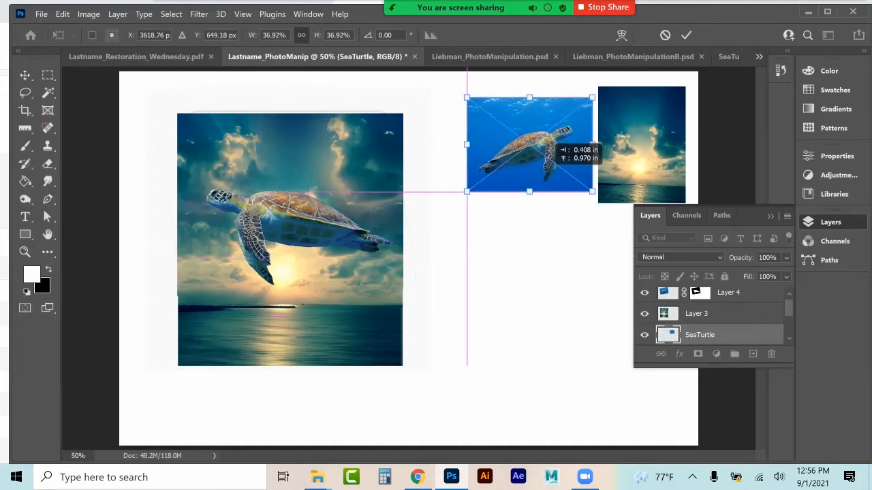
left_click(27, 76)
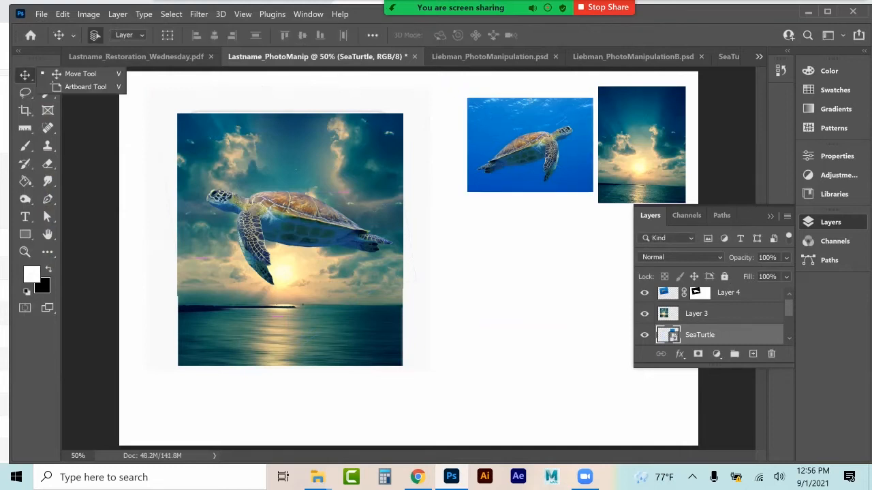
left_click(724, 276)
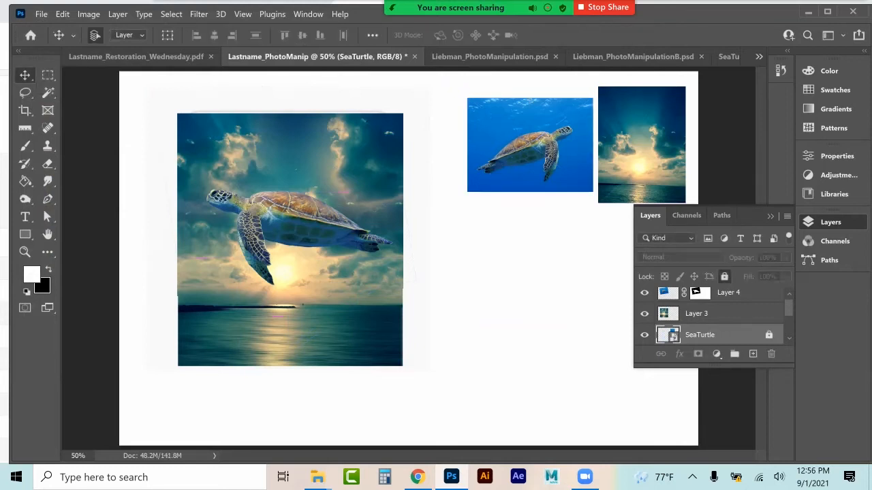
Step: Apply the layer mask on the cut-out turtle's Layer 4 permanently
left_click(728, 293)
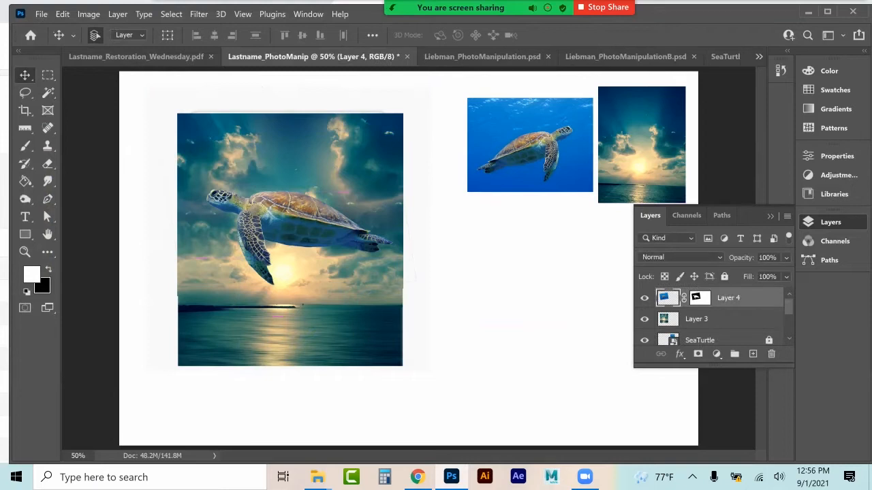
right_click(670, 298)
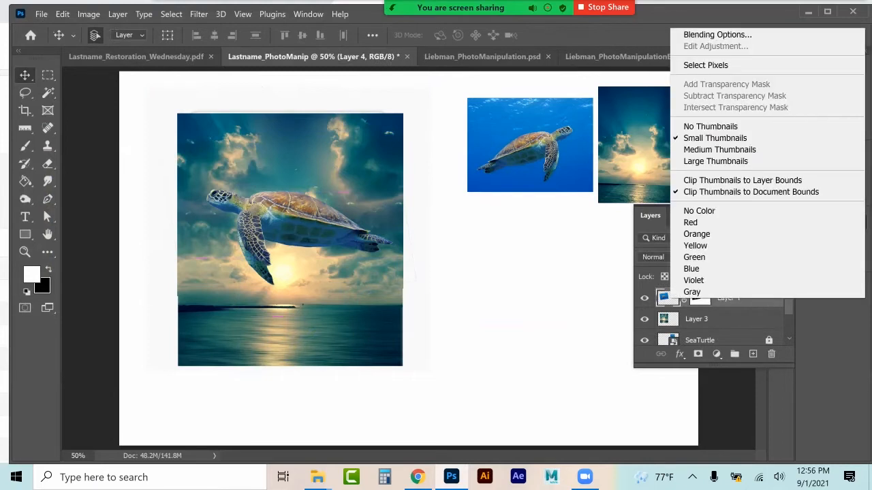
key("Escape")
right_click(703, 297)
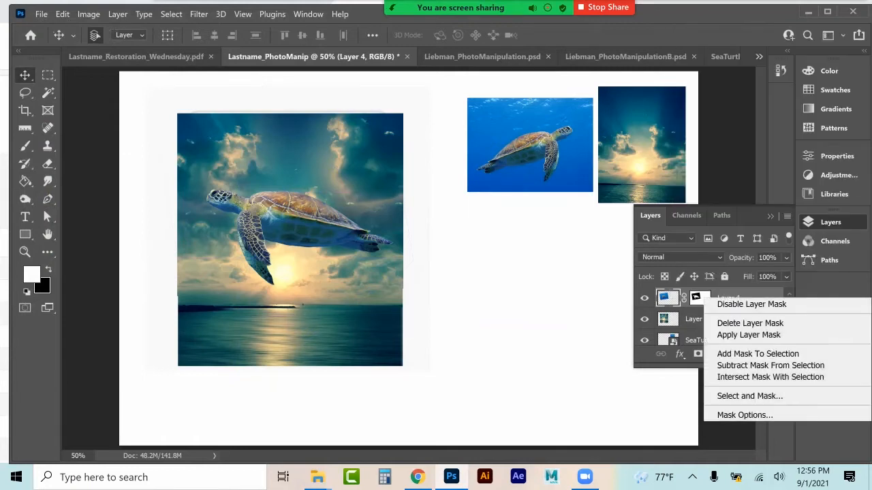
left_click(748, 334)
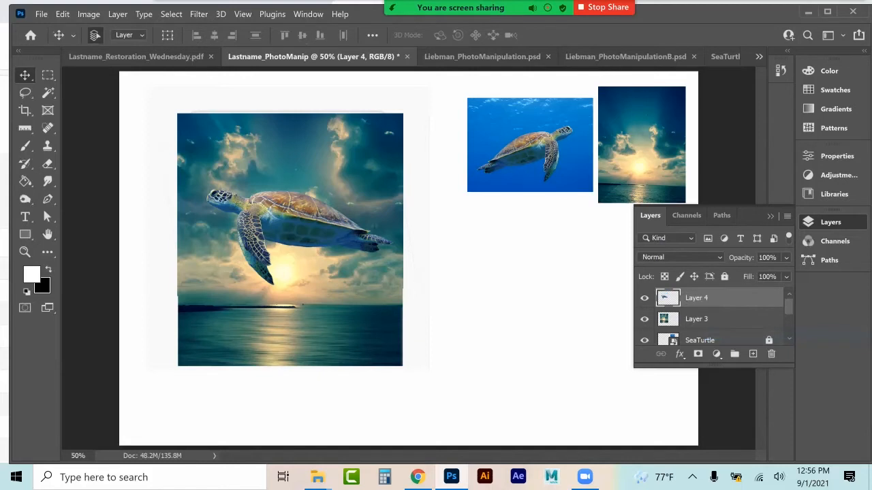
Step: Start a Photo Filter adjustment on the cut-out turtle layer, with the composite viewed at 100%
left_click(25, 252)
left_click(262, 257)
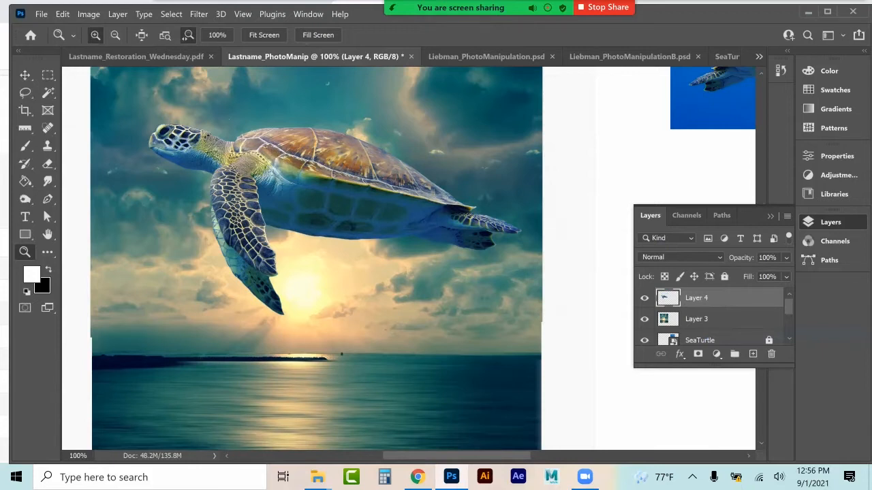
left_click(25, 76)
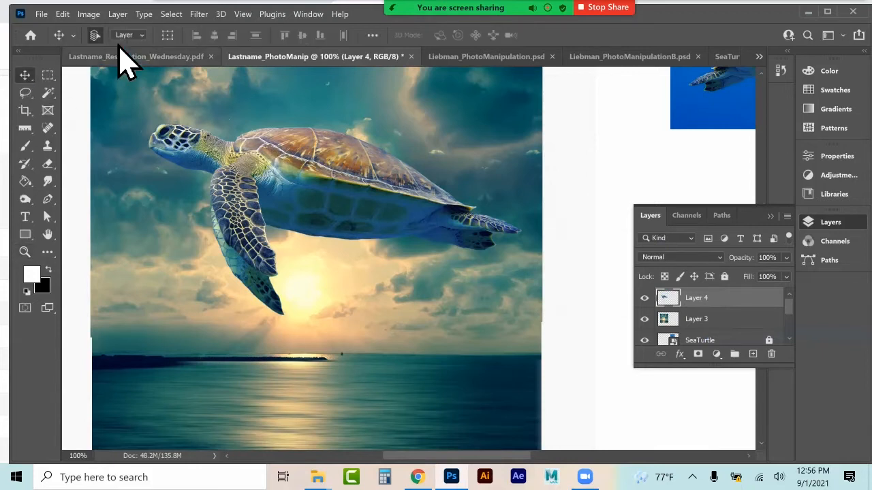
left_click(91, 14)
mouse_move(103, 45)
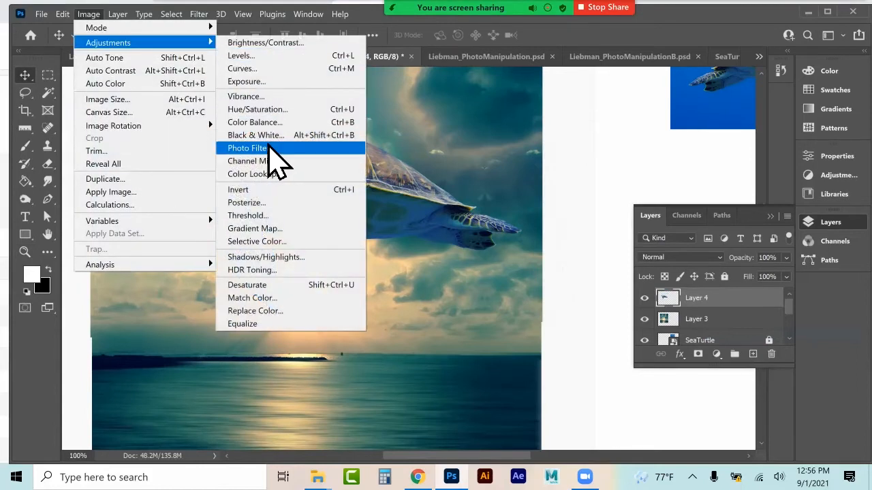
left_click(269, 148)
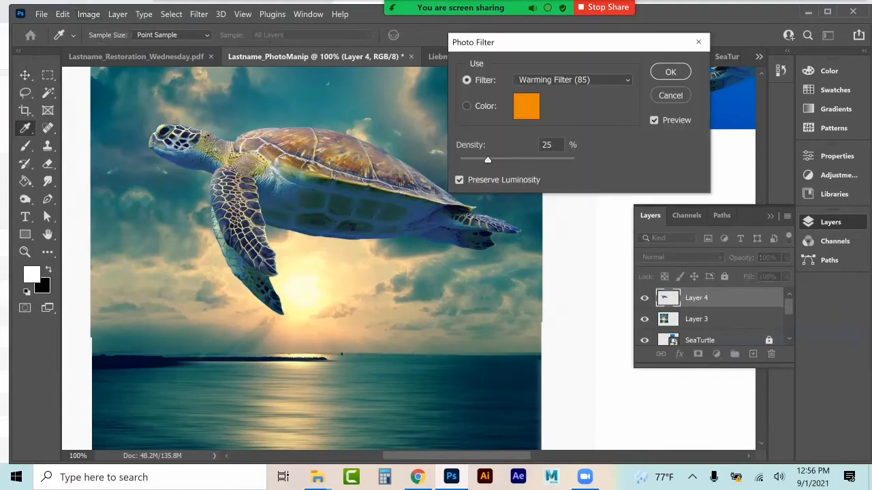
Step: Try a denser Warming Filter (85), Warming Filter (LBA), and Cooling Filter (LBB) at 45% density on the turtle
left_click_drag(488, 159, 535, 160)
left_click(573, 79)
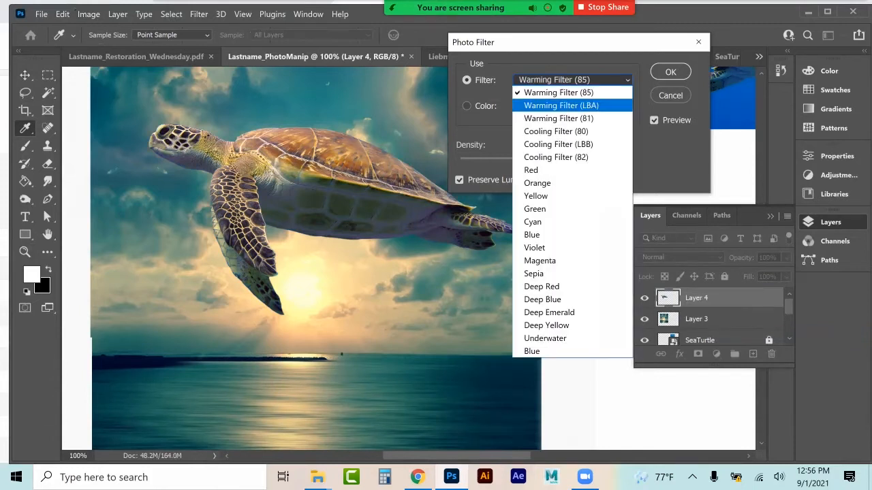
left_click(553, 105)
left_click(573, 80)
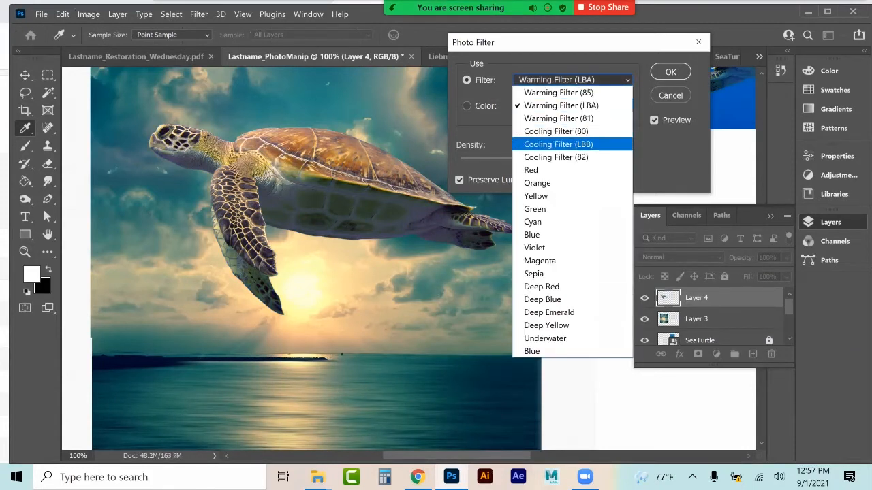
left_click(553, 142)
left_click_drag(535, 159, 510, 159)
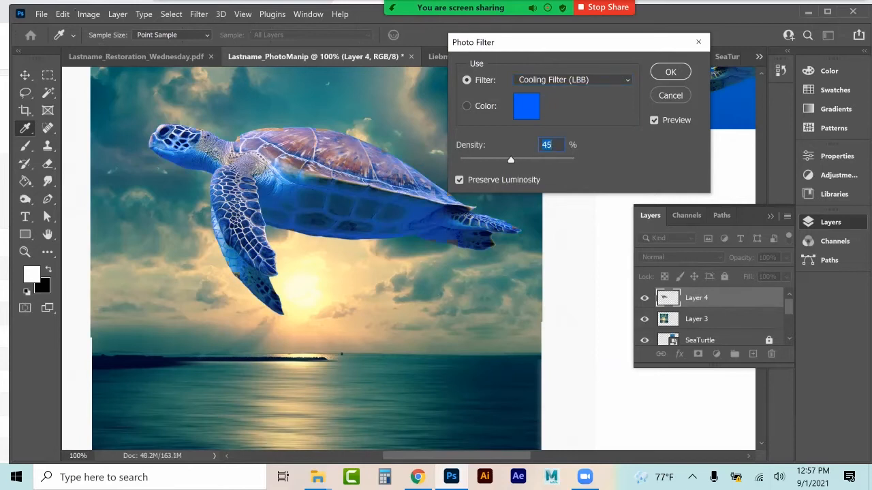
Step: Choose the Cyan photo filter for the turtle and set its density to 39%
left_click(573, 79)
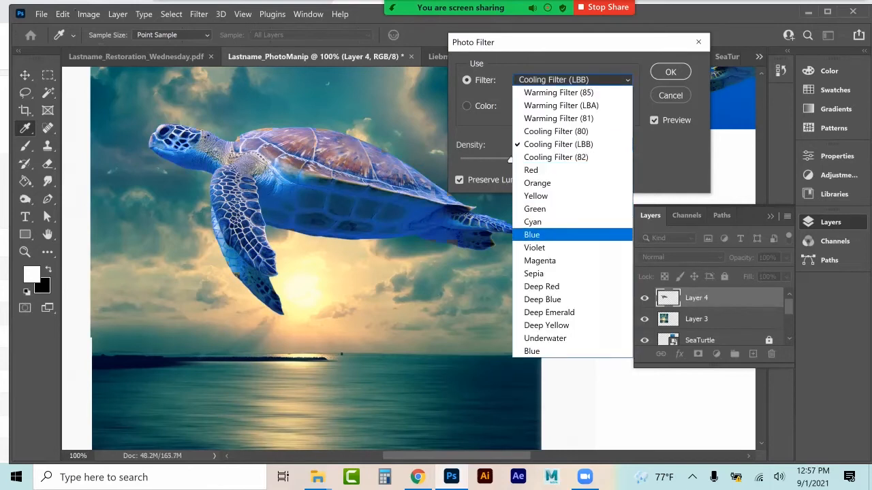
left_click(538, 222)
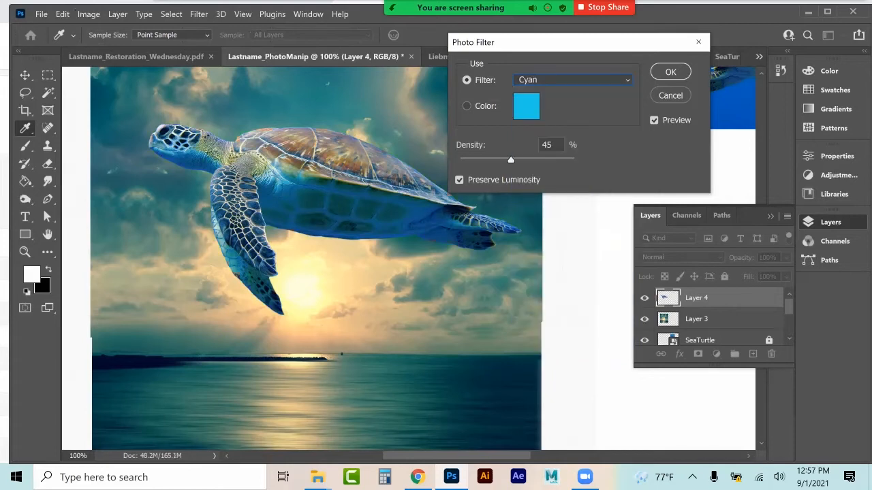
left_click_drag(511, 159, 505, 159)
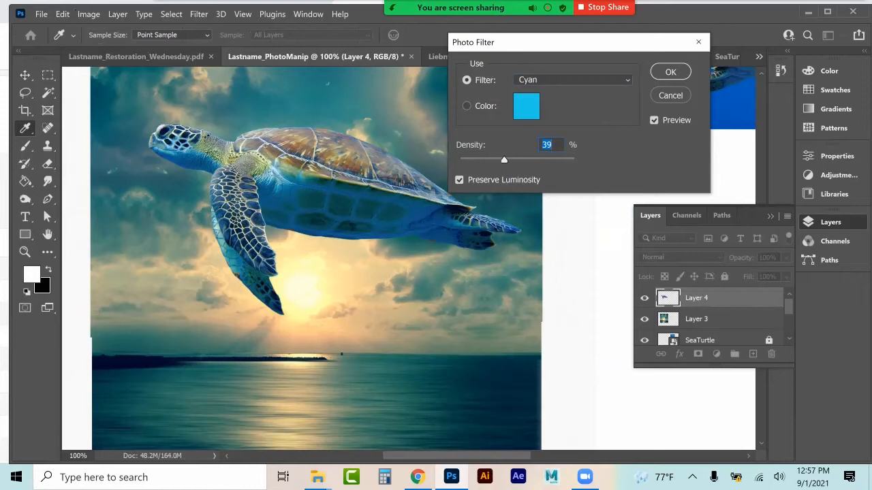
Step: Try the Orange photo filter on the turtle at 59% density
left_click(572, 80)
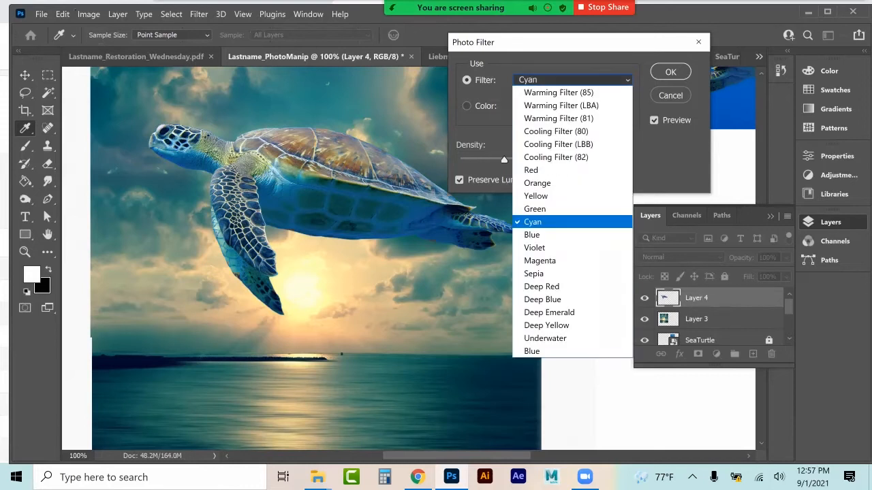
key("Up")
key("Up")
key("Up")
key("Up")
key("Up")
key("Up")
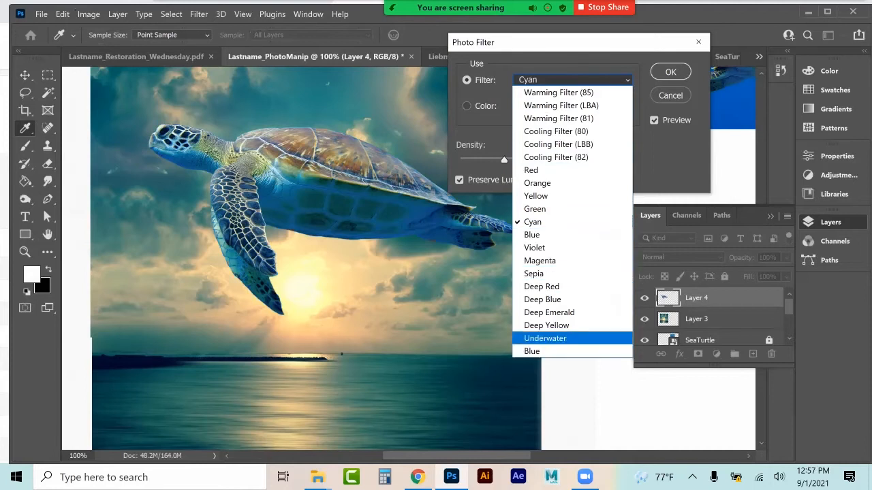
key("Up")
key("Up")
key("Up")
key("Up")
key("Up")
key("Up")
key("Up")
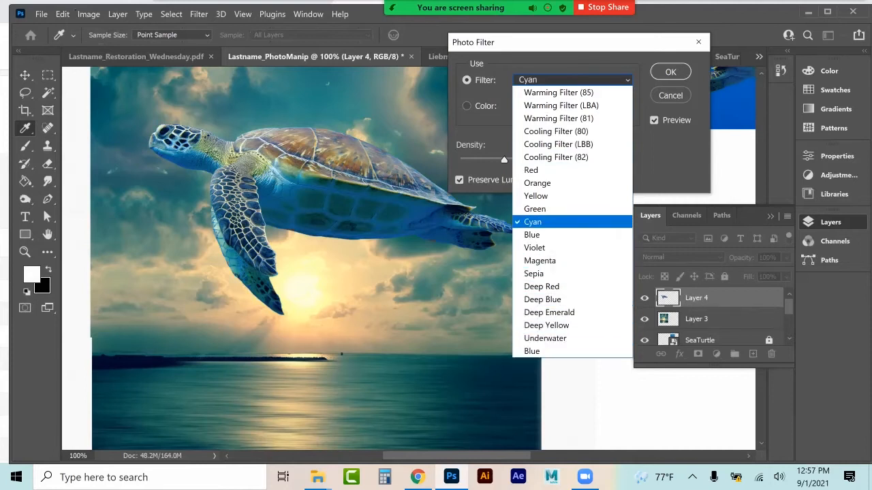
key("Return")
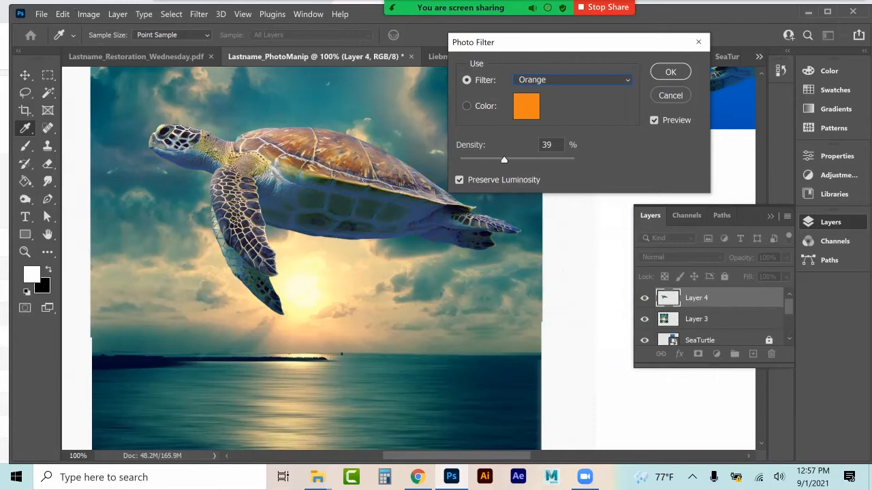
left_click_drag(505, 160, 527, 160)
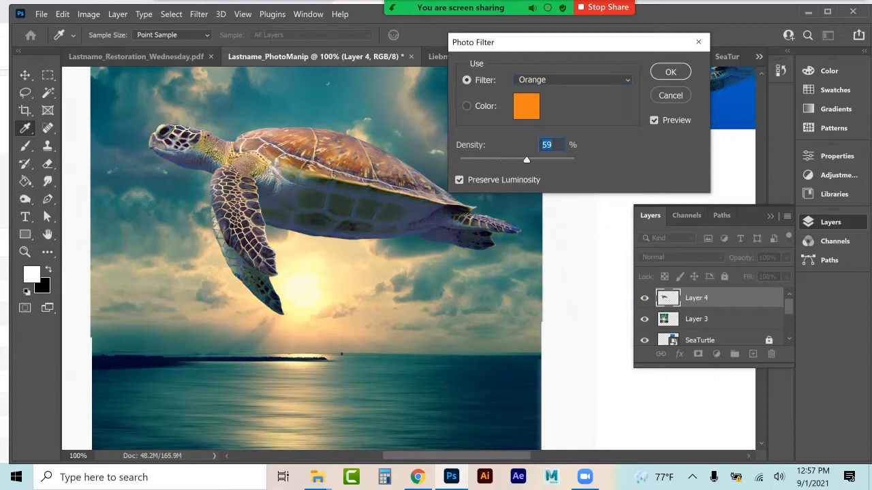
Step: Apply the Photo Filter to the turtle with the custom pale orange colour efce8e at 71% density
left_click(467, 105)
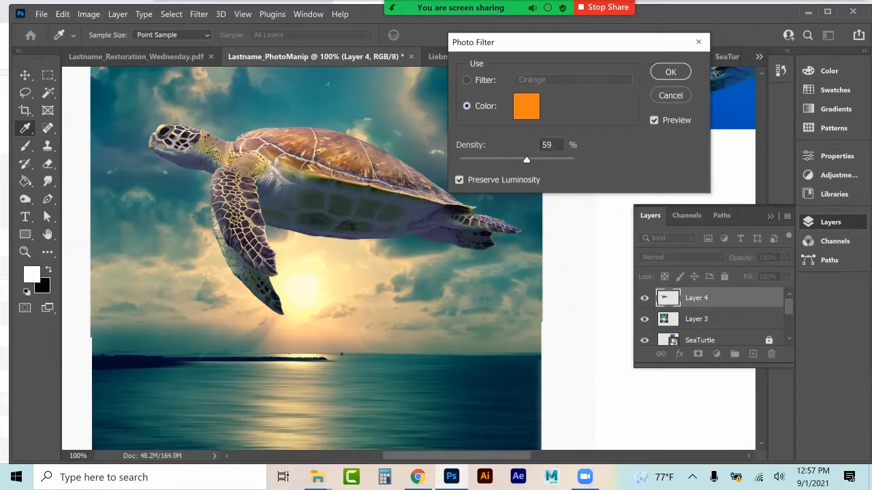
left_click(526, 106)
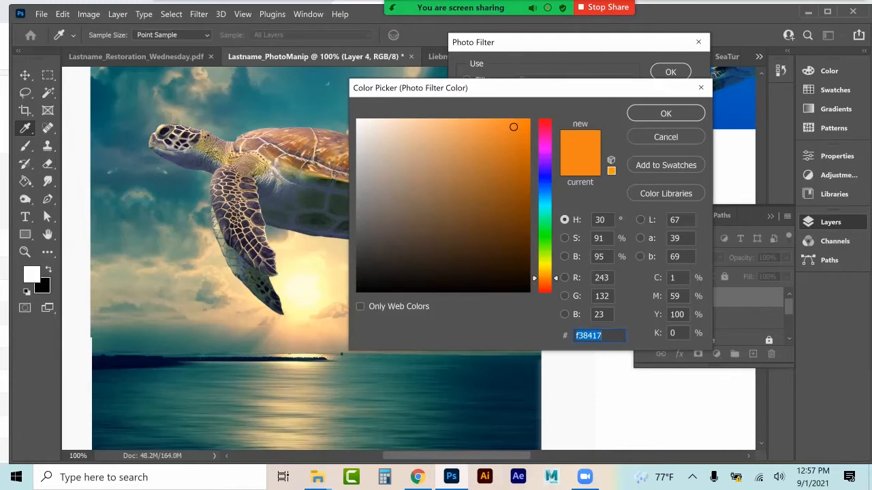
type("d49251")
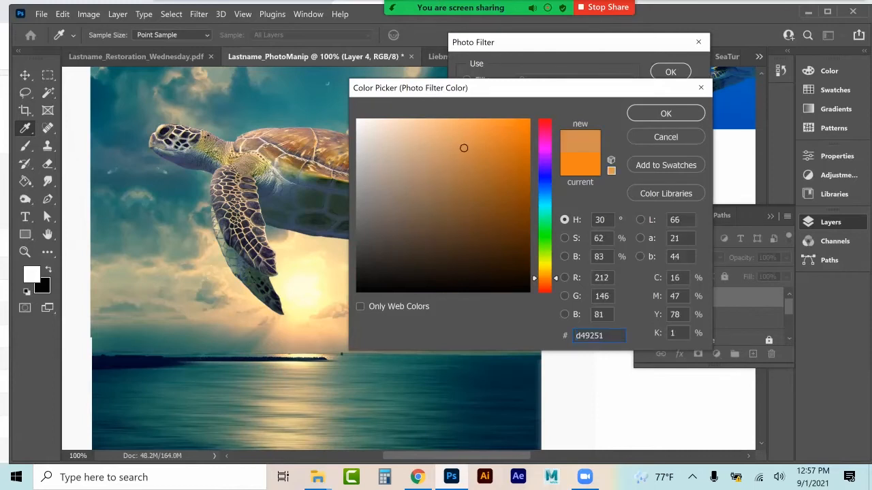
left_click_drag(544, 278, 545, 273)
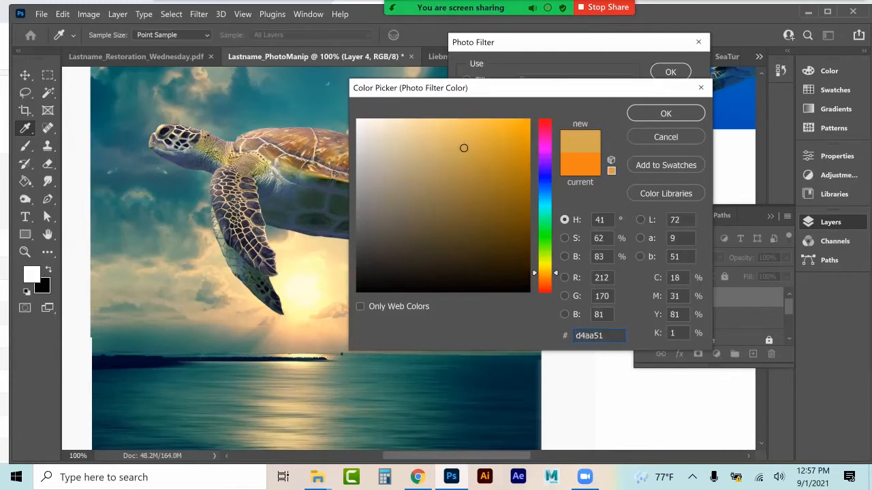
left_click_drag(545, 273, 545, 276)
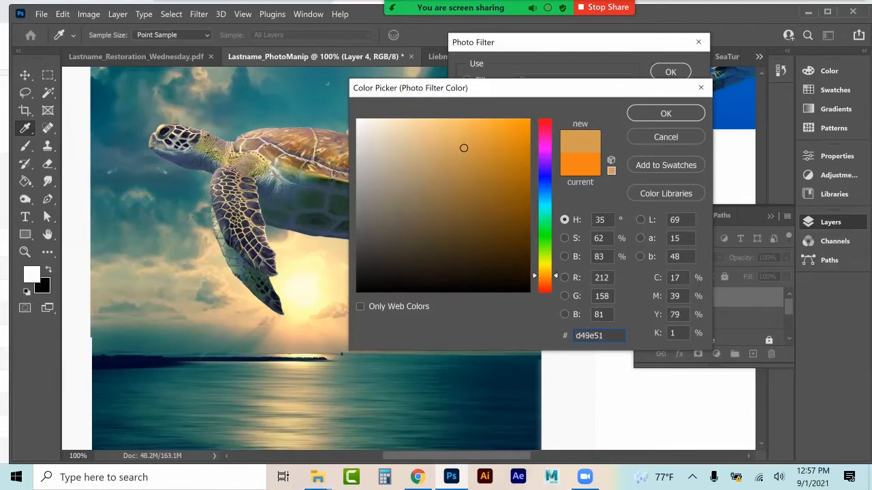
left_click(448, 126)
left_click_drag(448, 127, 427, 130)
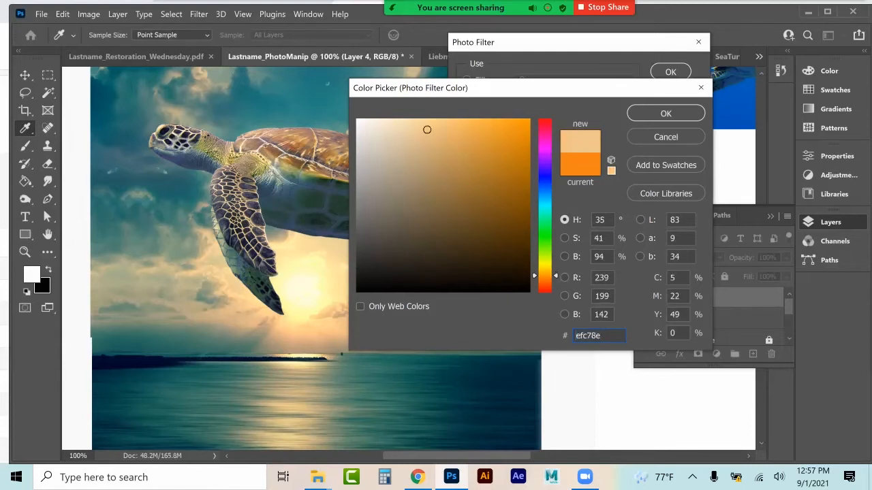
left_click_drag(545, 275, 545, 273)
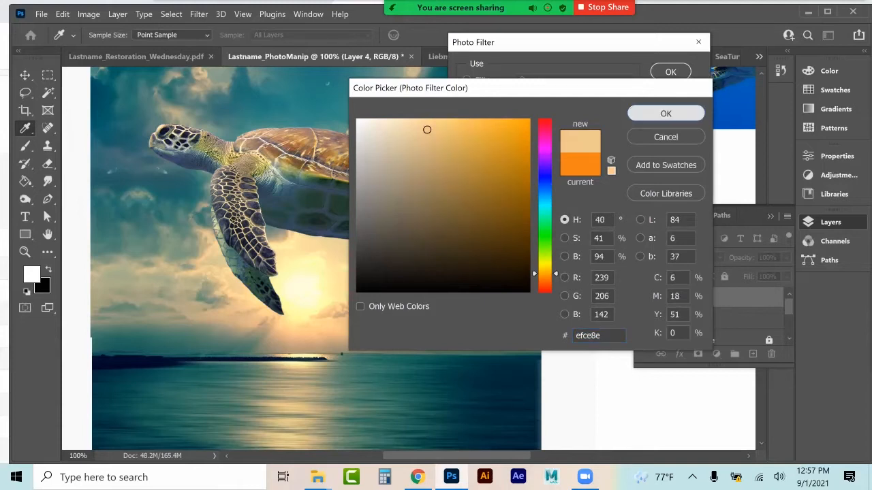
left_click(666, 113)
mouse_move(526, 159)
left_mouse_down()
mouse_move(574, 160)
mouse_move(470, 159)
mouse_move(541, 160)
left_mouse_up()
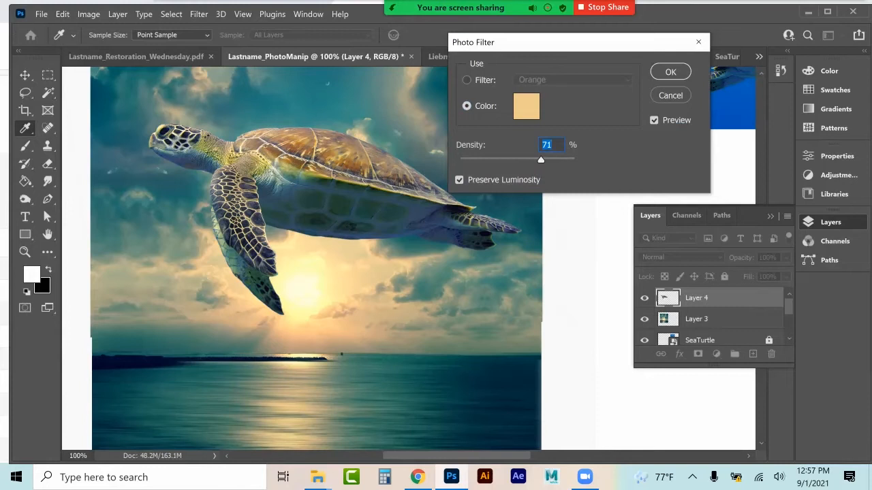
key("Return")
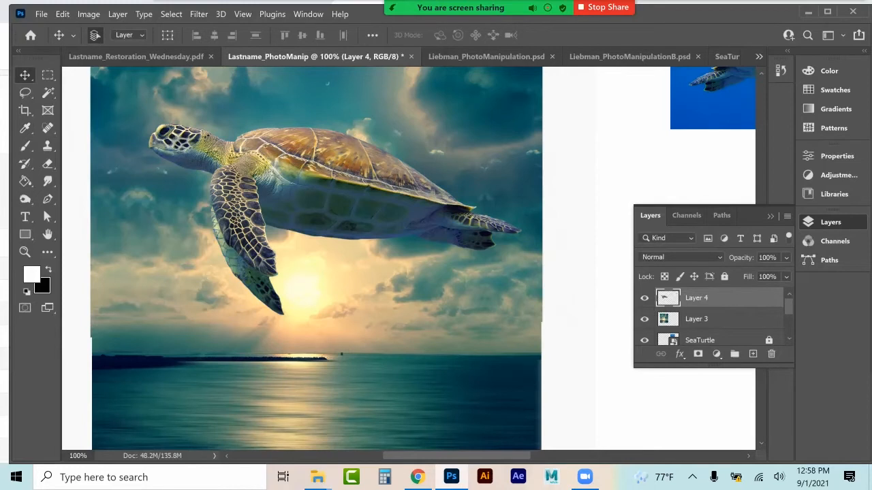
Step: Apply Levels to the turtle on Layer 4 with input values 24, 1.2 and 228
left_click(90, 14)
mouse_move(109, 42)
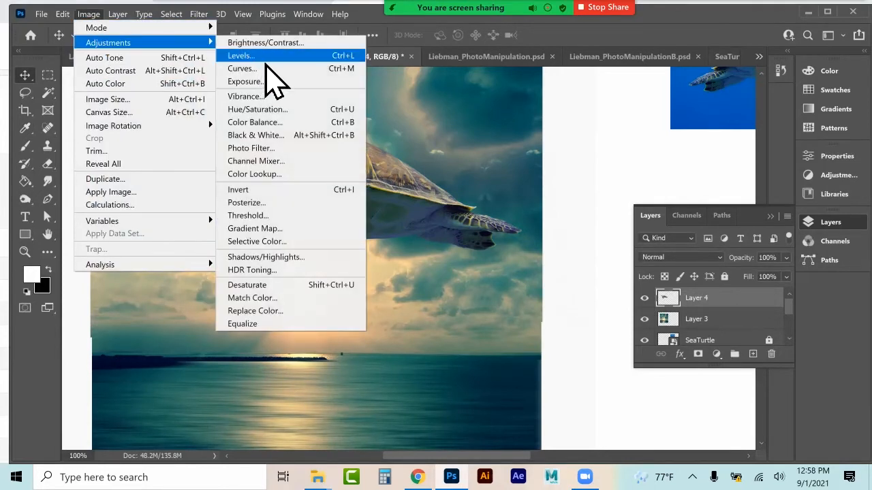
left_click(267, 58)
left_click_drag(271, 45, 618, 45)
left_click_drag(516, 190, 532, 190)
left_click_drag(688, 191, 669, 191)
left_click_drag(601, 190, 592, 190)
key("Return")
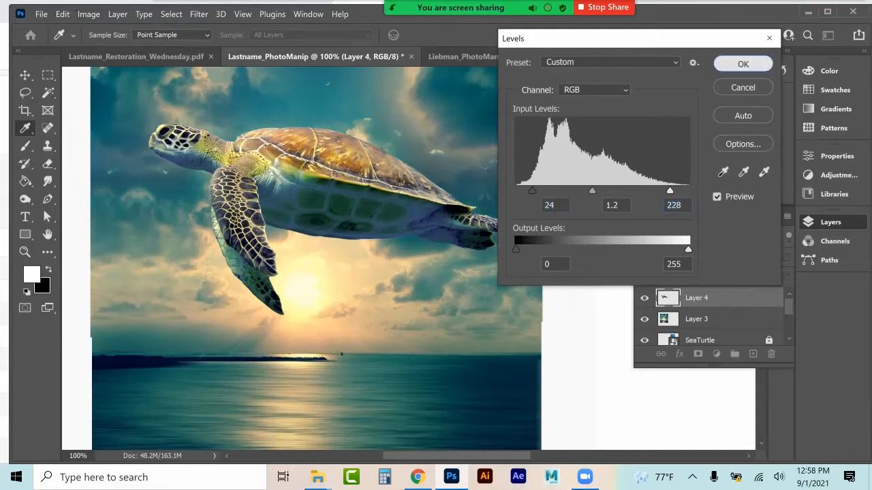
Step: Apply Levels to the sea-sky background on Layer 3 with input values 15, 1.24 and 234
left_click(282, 154)
left_click(89, 14)
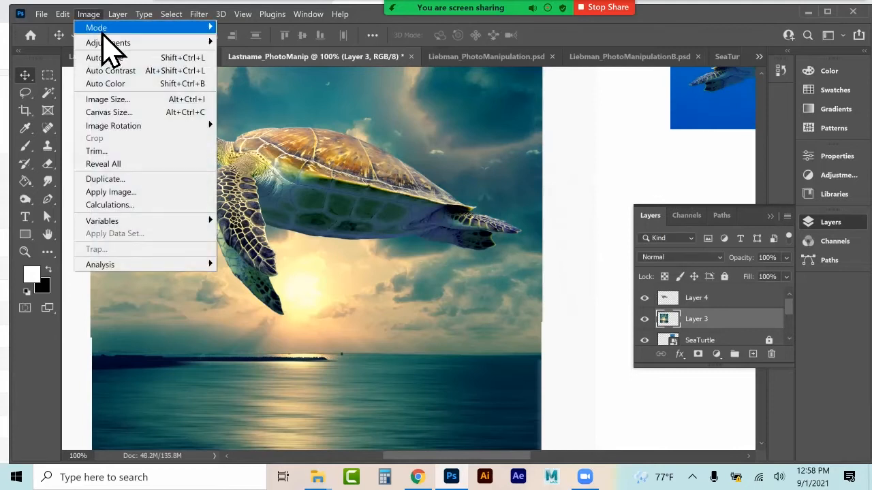
mouse_move(107, 43)
left_click(255, 57)
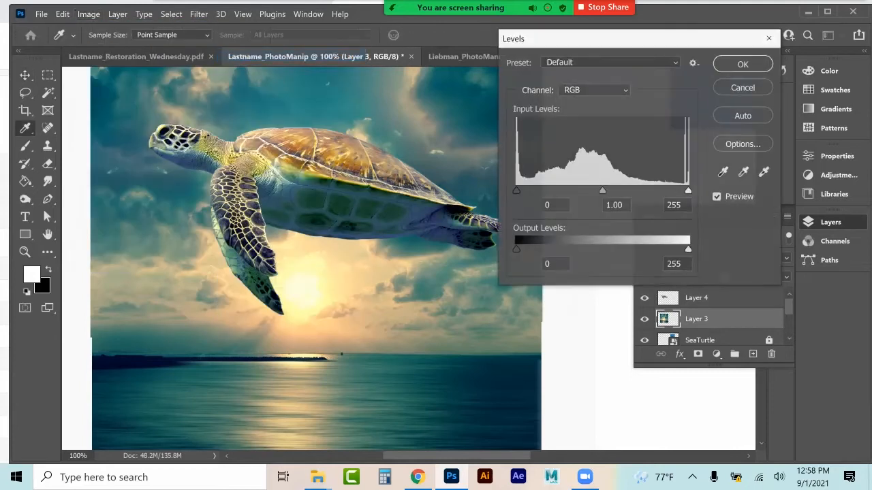
left_click_drag(518, 190, 525, 191)
left_click_drag(688, 190, 674, 191)
left_click_drag(601, 191, 588, 191)
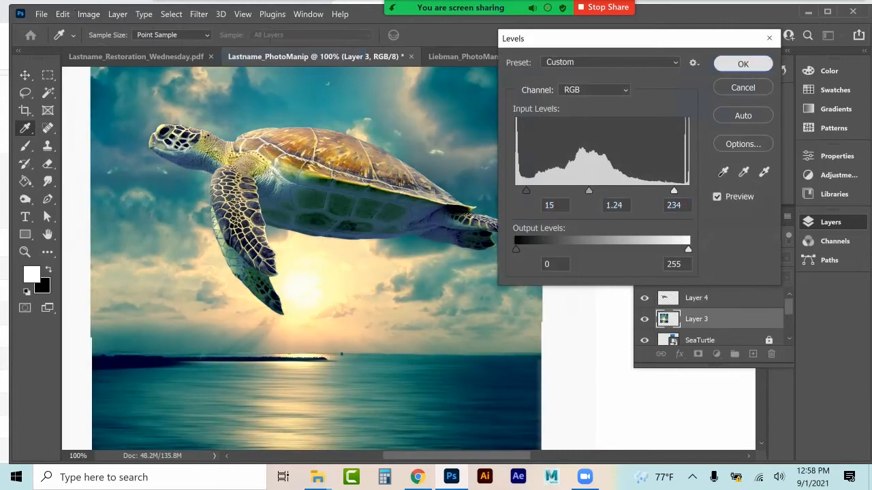
left_click(742, 64)
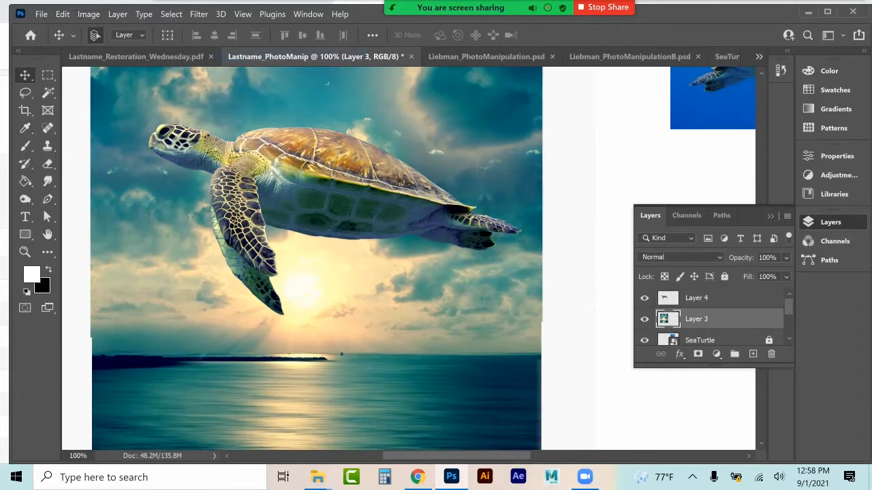
Step: Close the SeaTurtle.jpg document without saving its changes
key("ctrl+minus")
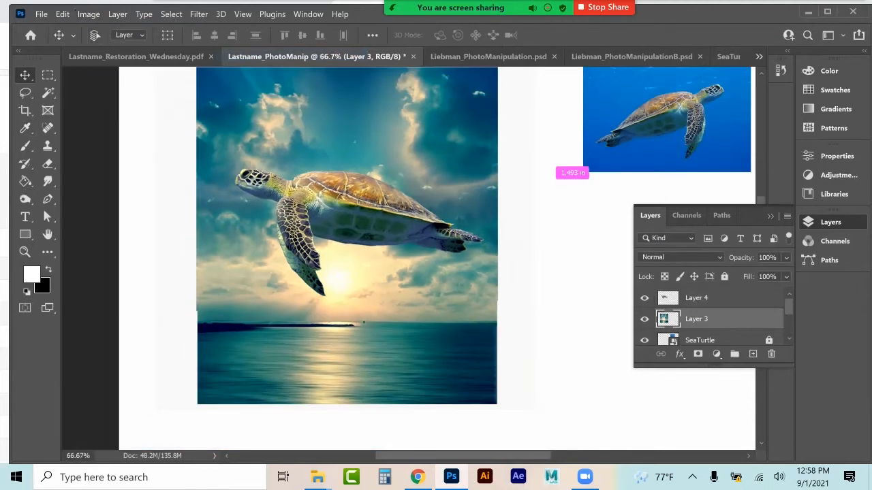
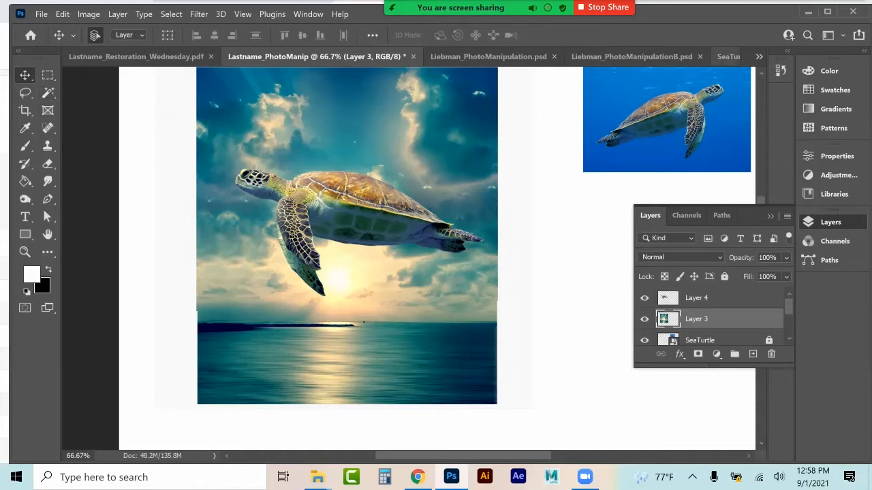
right_click(727, 57)
left_click(746, 77)
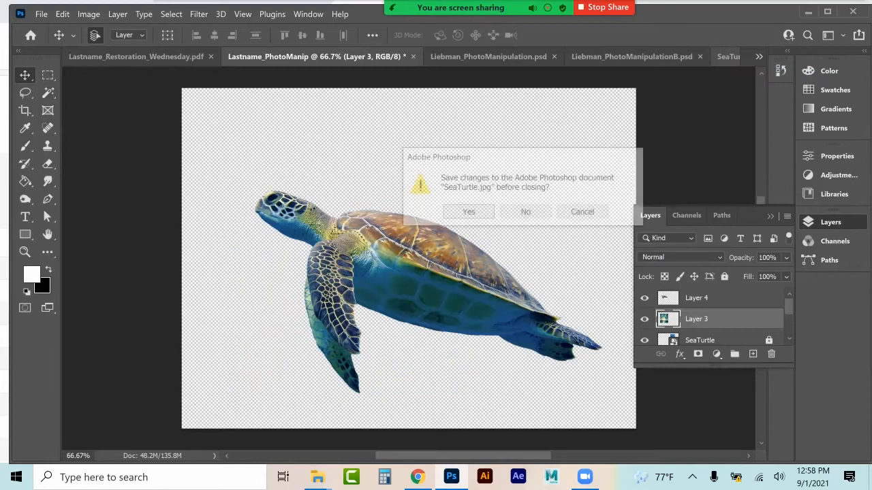
left_click(525, 212)
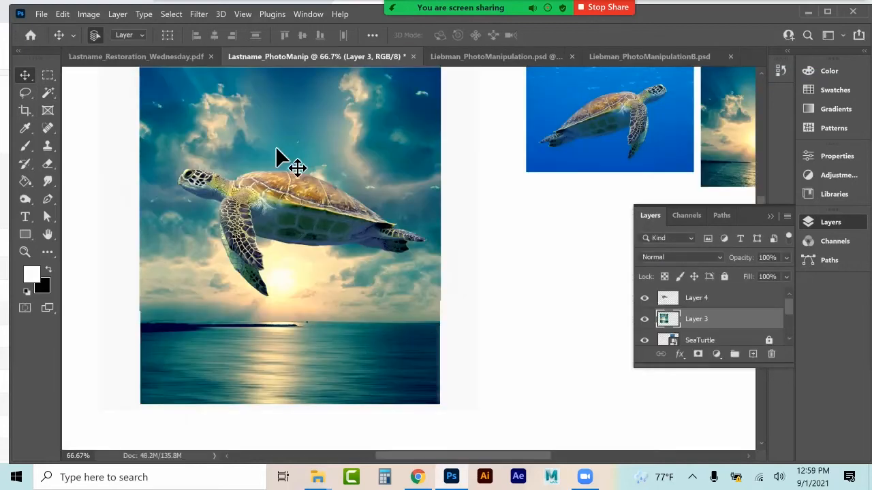
Step: Open the Girl Reading photo from the Assignment 2_PhotoManipulation folder
left_click(42, 14)
left_click(60, 40)
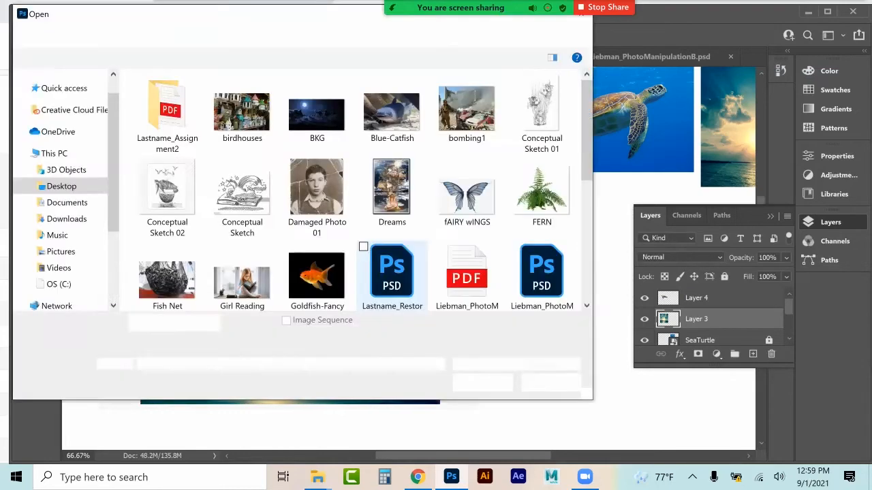
scroll(392, 273, "down", 3)
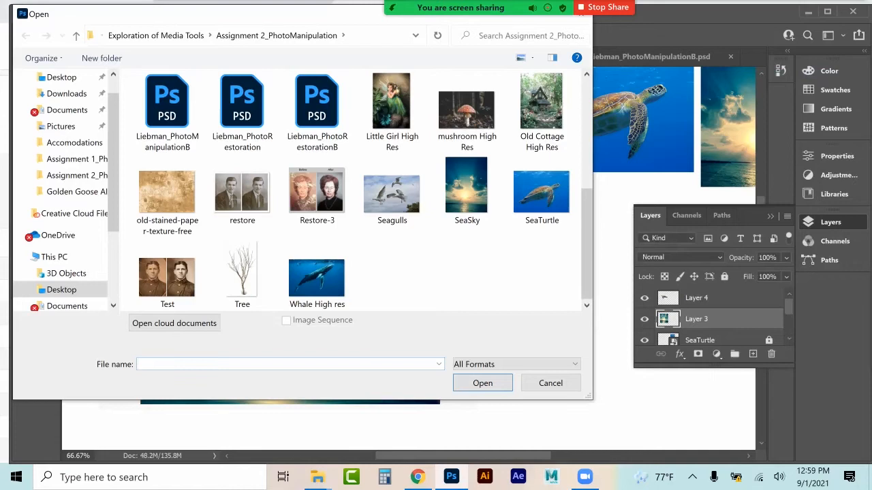
scroll(466, 279, "up", 3)
scroll(466, 279, "up", 2)
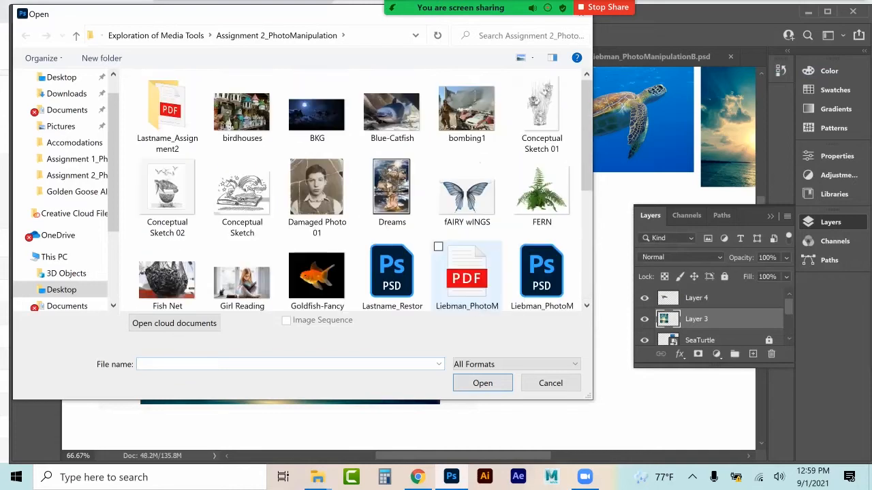
scroll(466, 279, "down", 1)
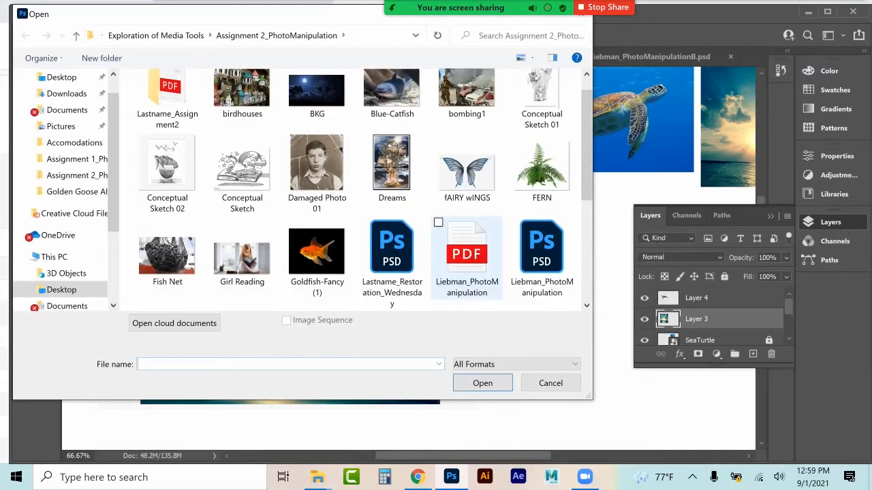
left_click(242, 258)
double_click(241, 257)
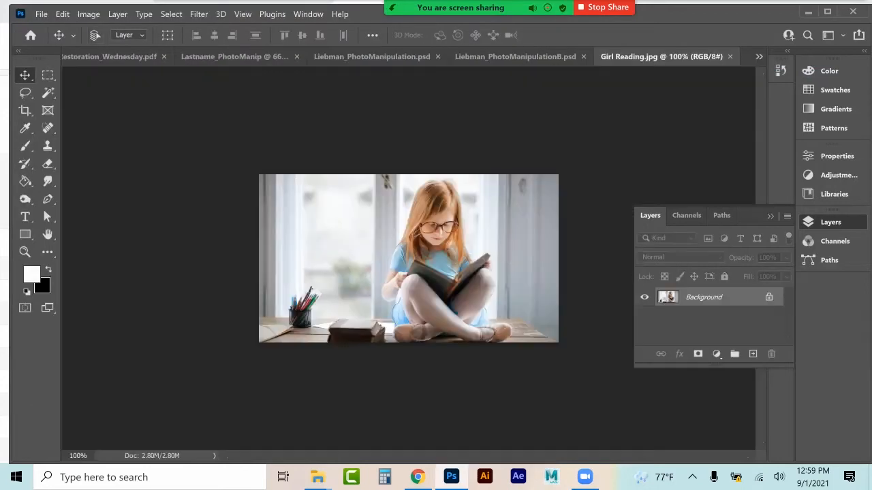
Step: Unlock the Background layer of the Girl Reading photo and collapse the layer list
key("ctrl+plus")
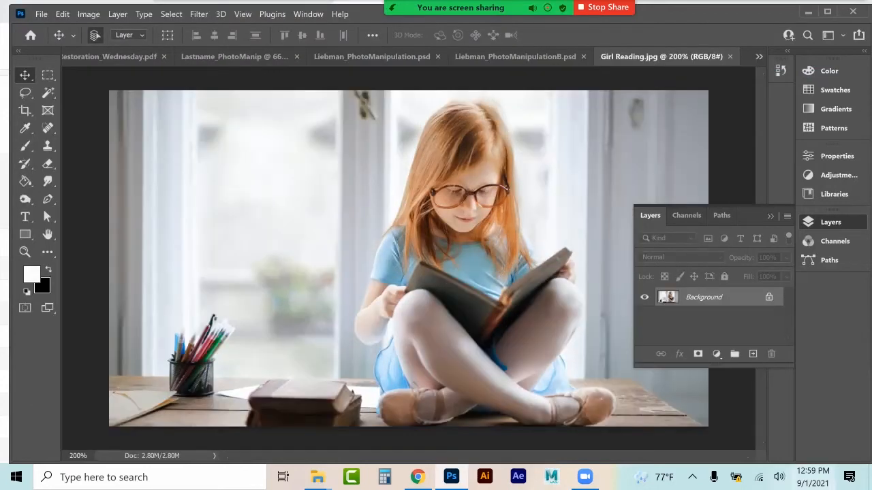
left_click(769, 297)
left_click(770, 216)
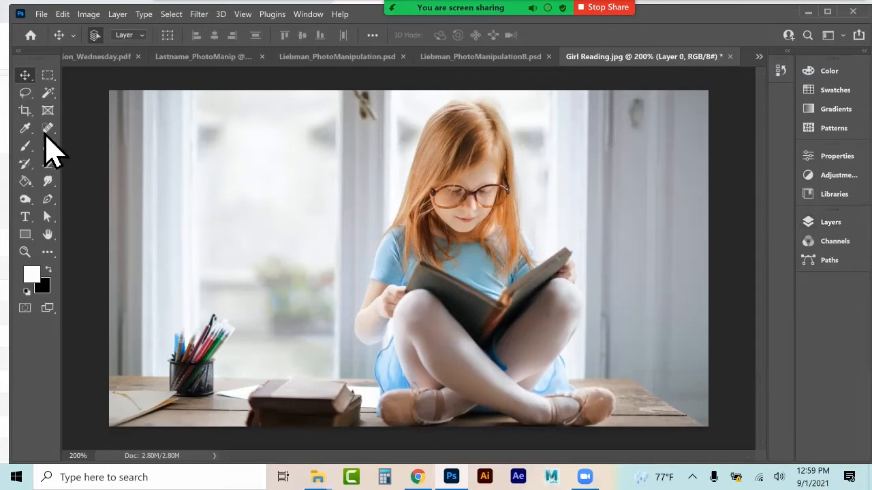
Step: Try selecting the window areas on both sides of the girl with the Magic Wand, and clear the selection
left_click(49, 95)
left_click(326, 281)
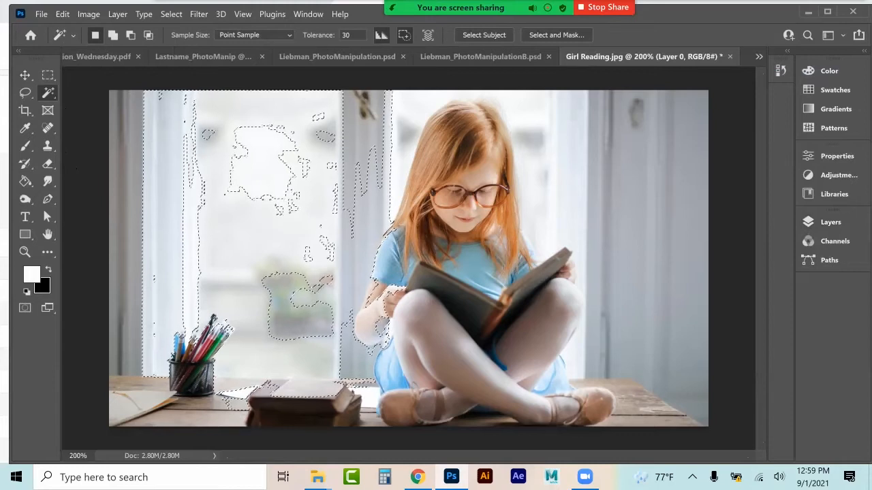
key("shift")
left_click(535, 161, "shift")
left_click(641, 239, "shift")
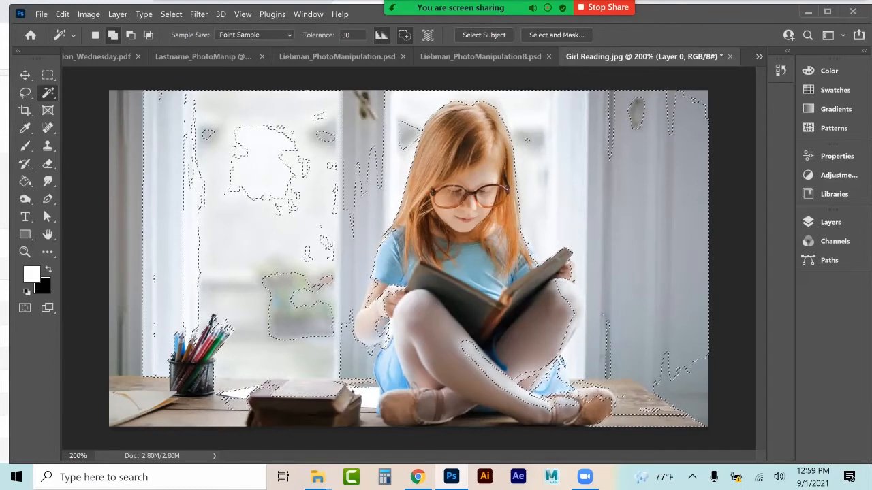
key("ctrl+d")
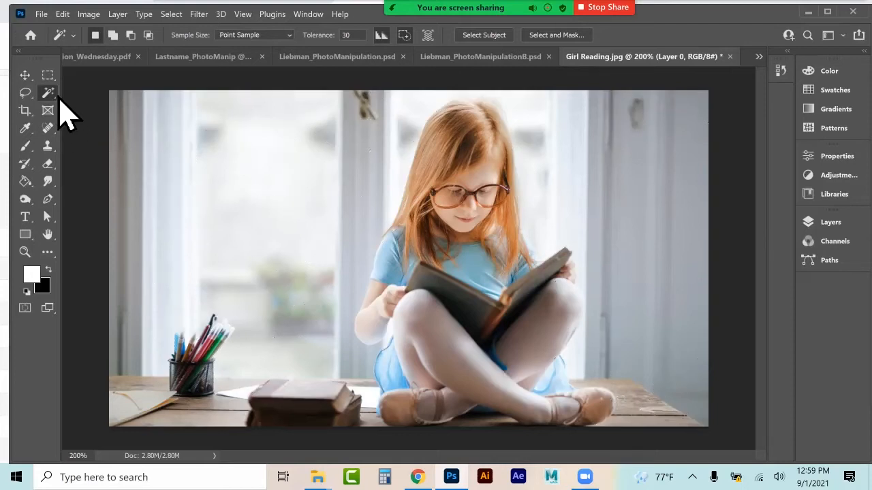
Step: Zoom in to 600% on the girl's head and start a Pen tool path at the crown of her hair
left_click(25, 93)
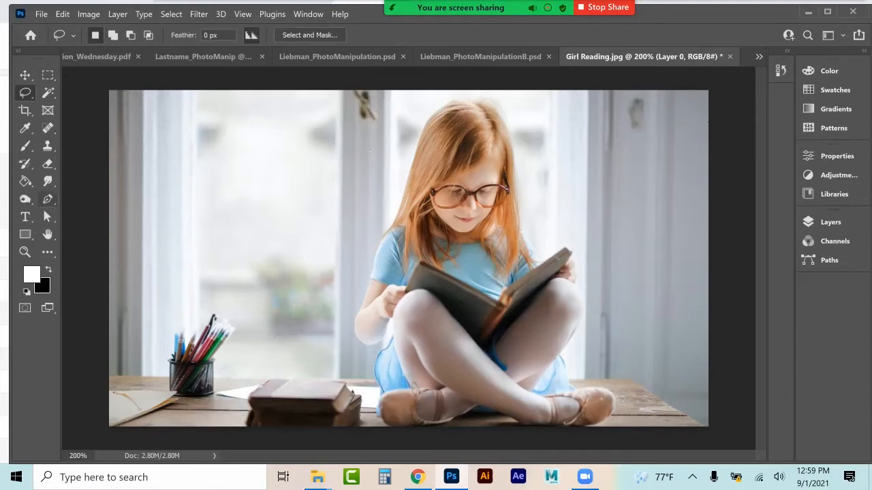
right_click(48, 199)
left_click(88, 197)
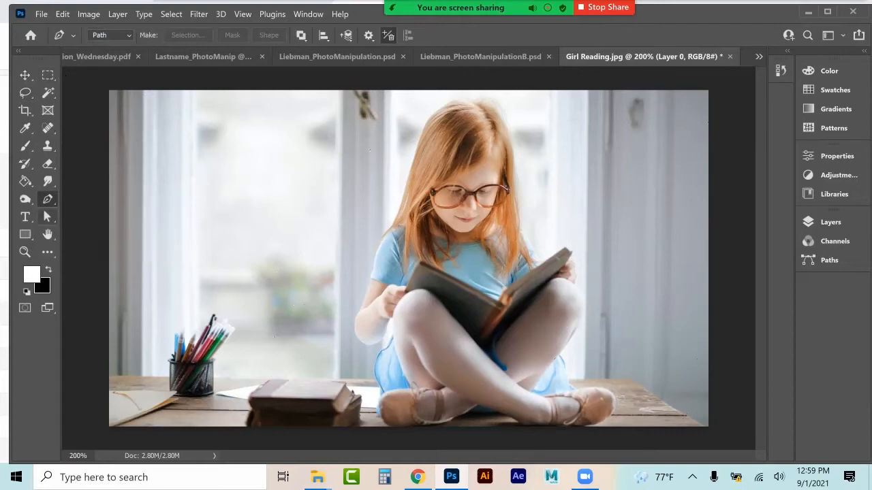
left_click(24, 252)
left_click(410, 199)
left_click(410, 198)
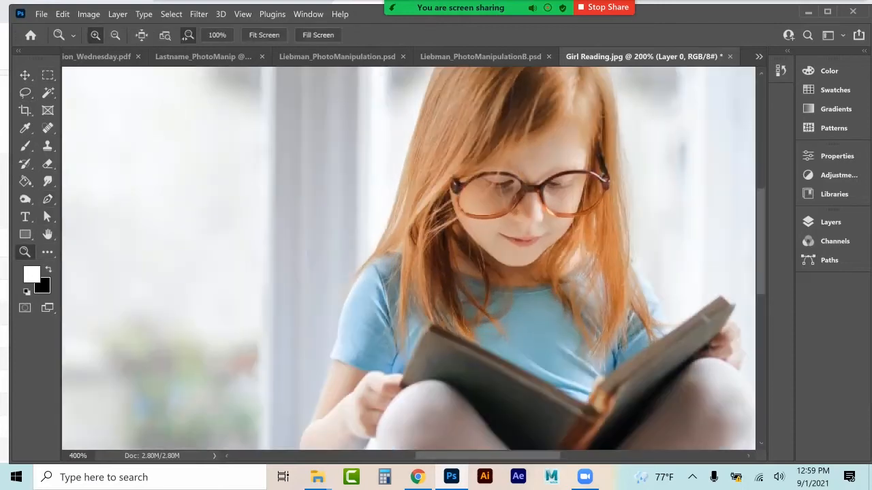
left_click(410, 198)
left_click(410, 198)
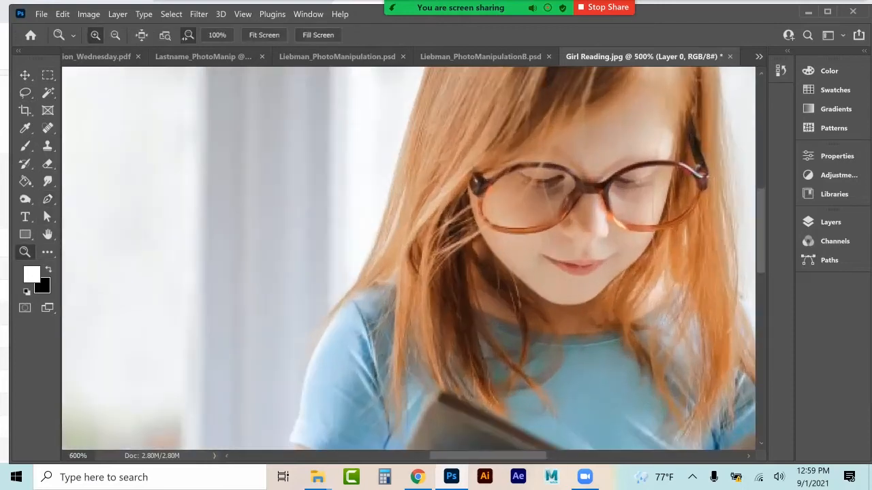
scroll(408, 259, "up", 5)
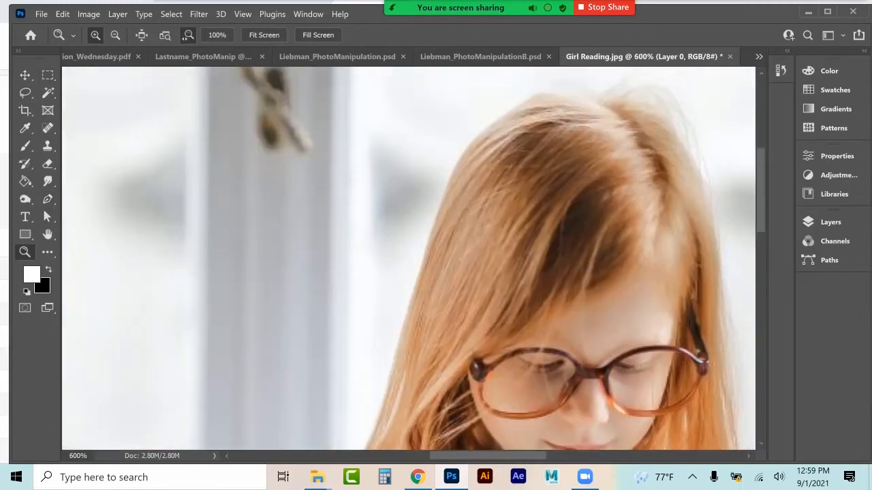
scroll(40, 273, "up", 2)
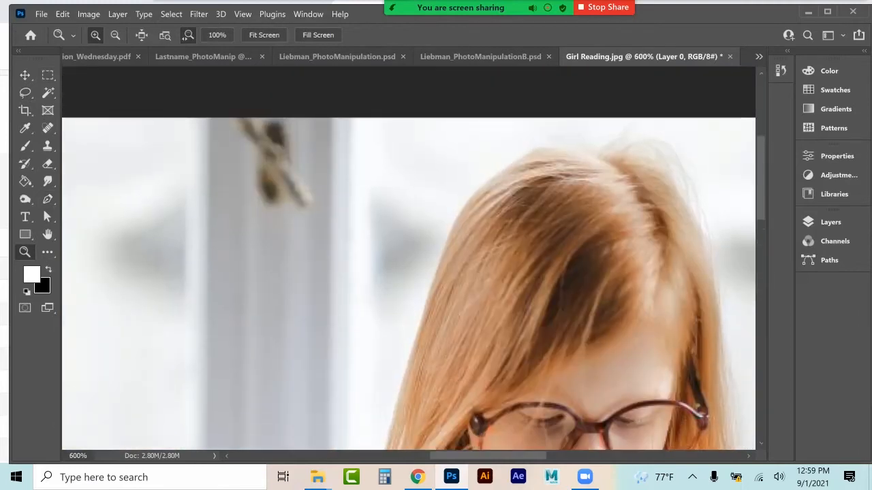
key("p")
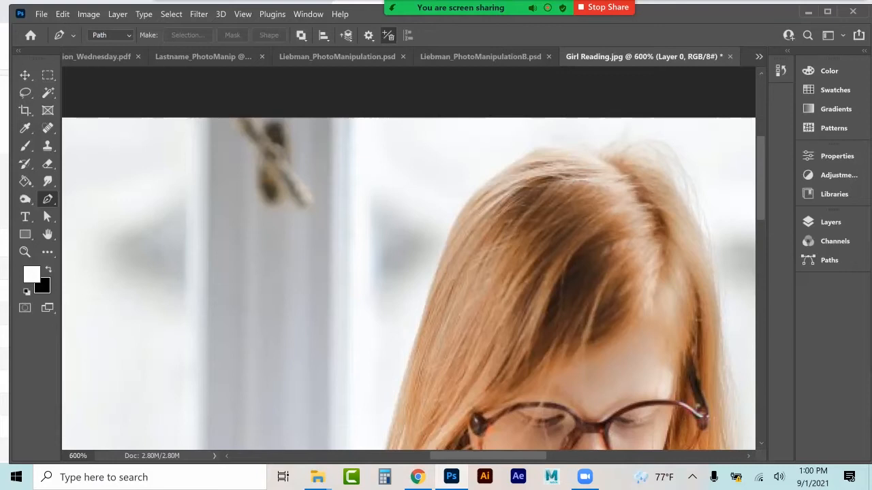
left_click(595, 154)
Step: Try tracing the crown and left side of the hair with curved Pen segments, and undo them back to the starting anchor
left_click(542, 147)
left_click_drag(542, 147, 521, 152)
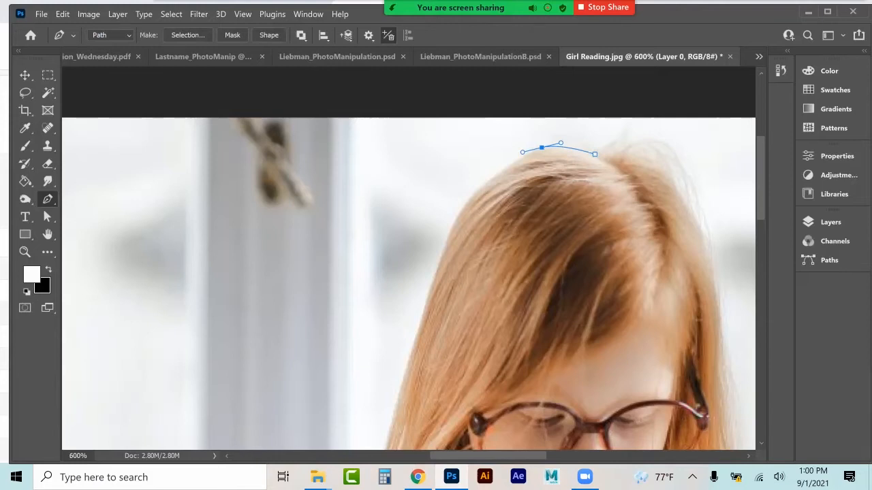
left_click_drag(487, 182, 483, 186)
left_click_drag(432, 279, 421, 331)
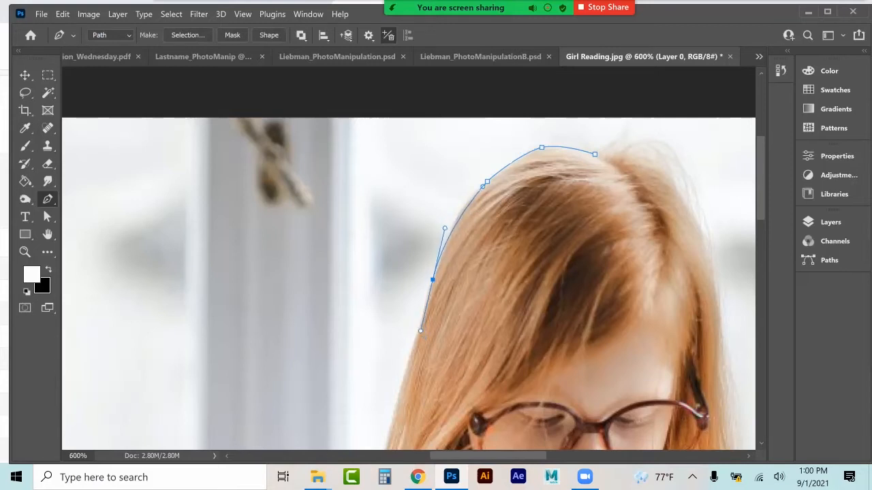
left_click_drag(420, 331, 420, 331)
left_click_drag(411, 351, 401, 344)
left_click(406, 242)
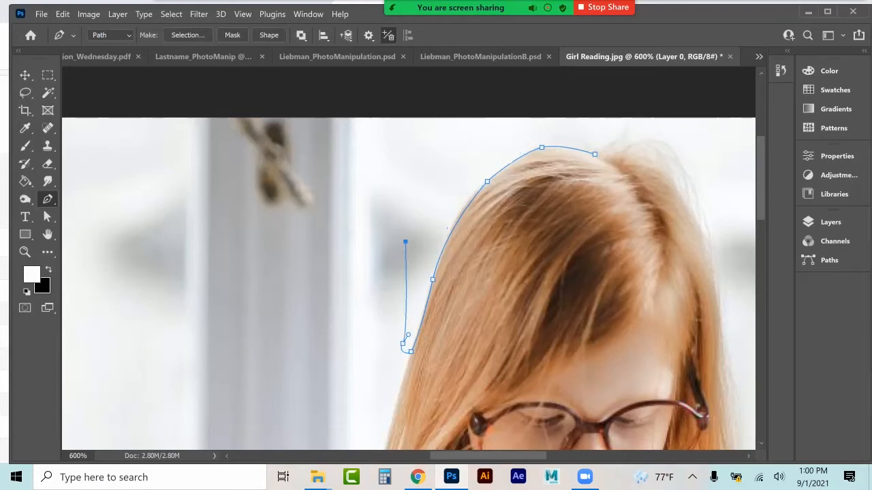
key("ctrl+z")
key("ctrl+z")
key("ctrl+z")
key("ctrl+z")
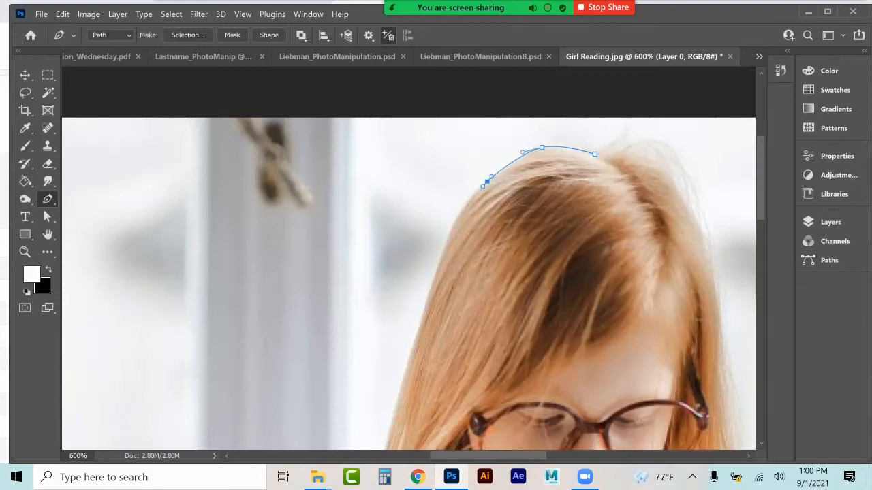
key("ctrl+z")
key("ctrl+z")
Step: Trace the crown and upper left edge of the hair with closely spaced straight path segments
left_click(573, 147)
left_click(553, 147)
left_click(538, 147)
left_click(520, 159)
left_click(495, 176)
left_click(468, 199)
left_click(450, 233)
left_click(433, 275)
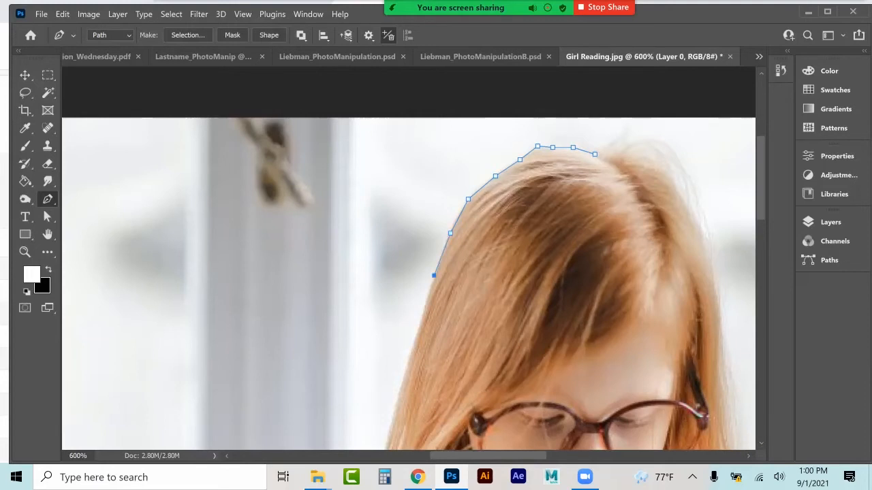
Step: Continue the path down the left edge of the hair onto the girl's shoulder
scroll(409, 279, "down", 5)
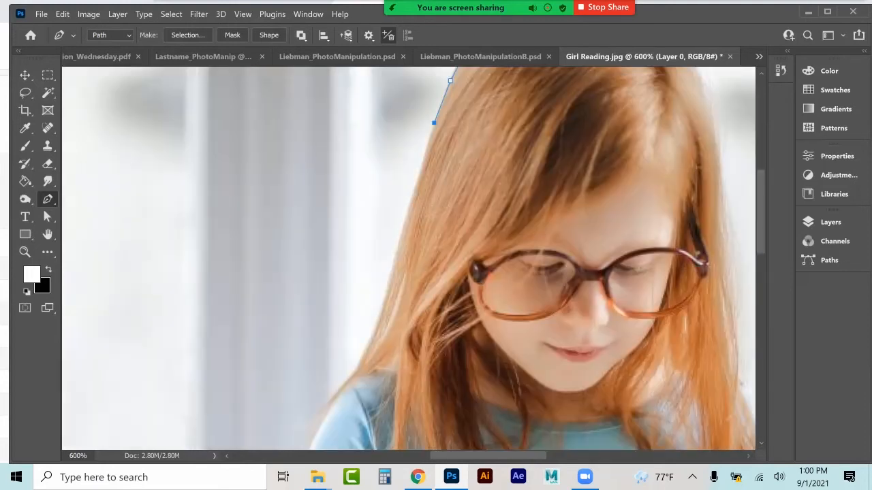
left_click_drag(404, 218, 401, 228)
left_click(390, 274)
left_click(377, 323)
left_click(357, 363)
left_click(350, 377)
left_click(339, 390)
left_click(331, 401)
left_click(325, 413)
left_click(319, 425)
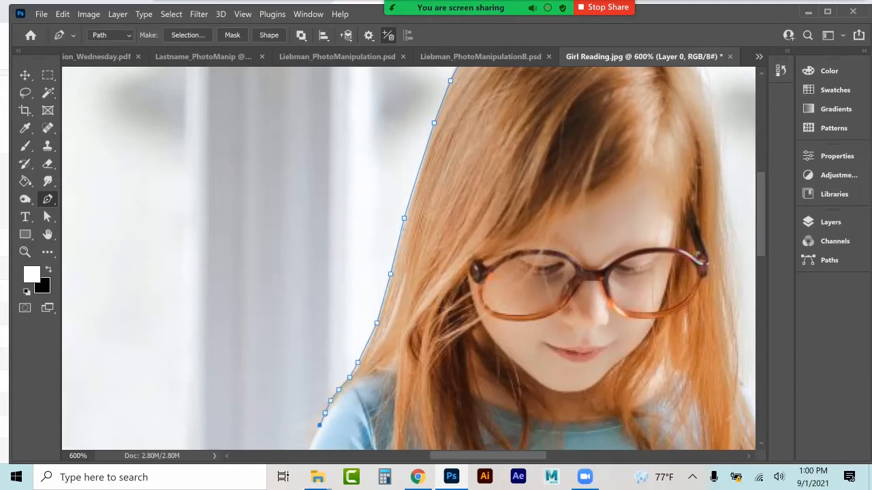
Step: Continue the path down the outer edge of the blue left sleeve and around its hem
scroll(408, 258, "down", 10)
left_click(307, 203)
left_click(302, 233)
left_click(301, 252)
left_click(294, 260)
left_click(291, 272)
left_click(288, 277)
left_click(292, 282)
Step: Extend the path along the outer edge of the bare upper arm to just above the elbow
left_click(289, 293)
left_click(283, 310)
left_click(275, 330)
left_click(269, 350)
left_click(258, 377)
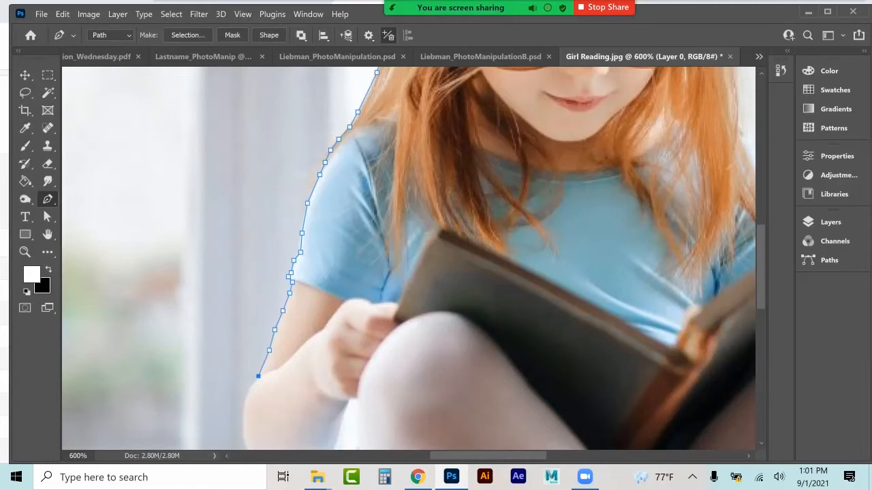
Step: Curve the path around the elbow and up the underside of the forearm to the knee
scroll(258, 376, "down", 5)
left_click_drag(246, 211, 244, 218)
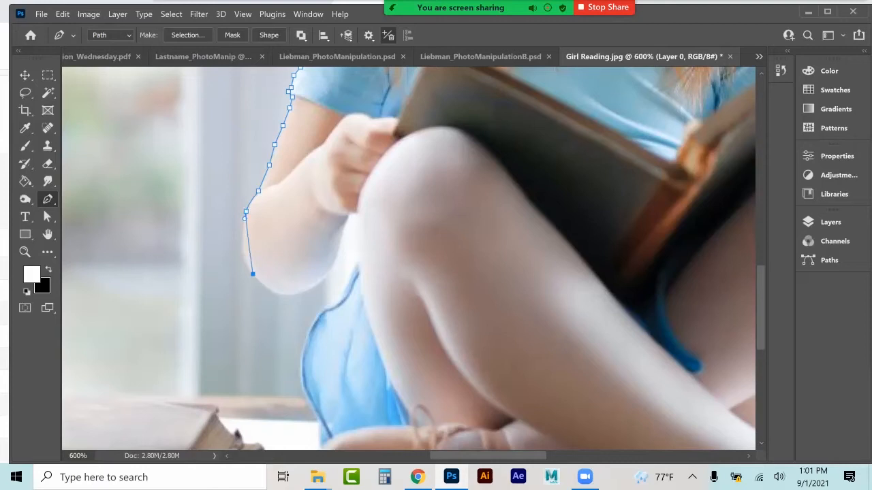
left_click_drag(253, 274, 324, 278)
left_click(332, 266)
left_click(339, 248)
left_click(346, 223)
left_click(350, 215)
Step: Trace down the gap beside the knee and along the upper outer edge of the blue skirt
left_click(355, 215)
left_click(356, 232)
left_click(355, 257)
left_click(354, 270)
left_click(345, 285)
left_click(340, 297)
left_click(329, 303)
left_click(317, 312)
left_click(309, 328)
left_click(300, 352)
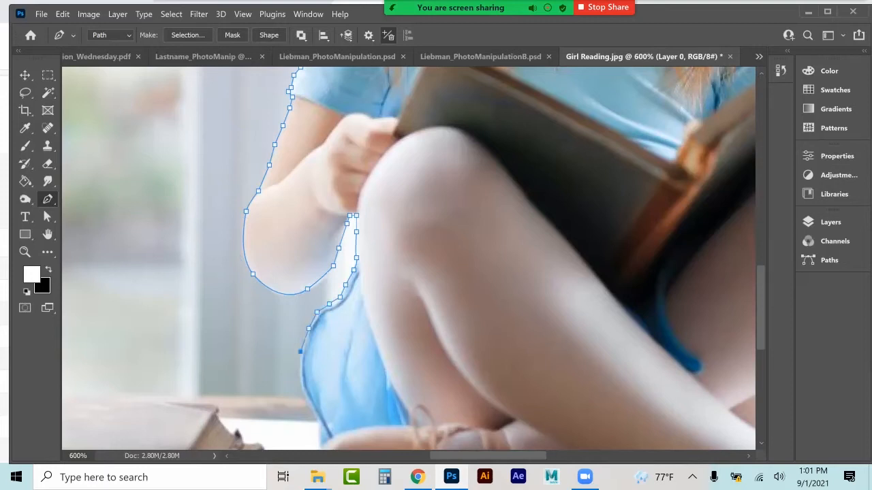
Step: Continue the path down the left edge of the skirt to where it meets the ballet shoe
scroll(408, 259, "down", 5)
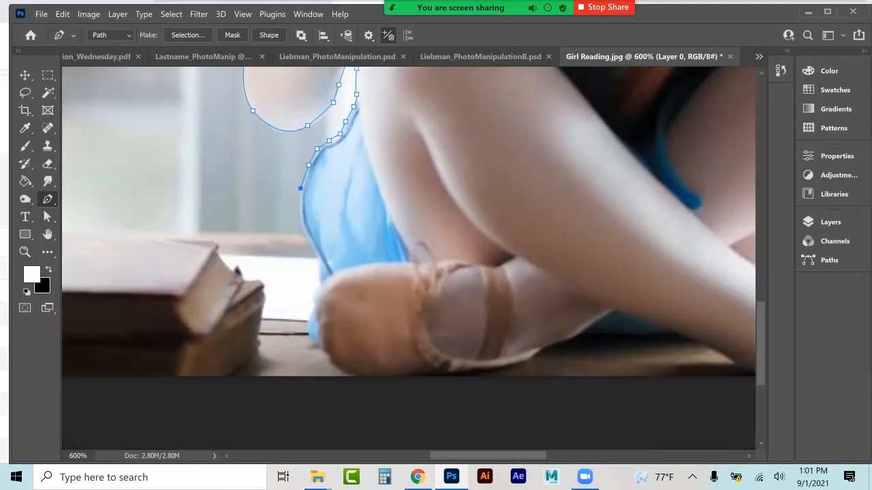
left_click(300, 217)
left_click(309, 242)
left_click(320, 265)
left_click(319, 281)
left_click(317, 290)
left_click(315, 296)
left_click(314, 305)
left_click(310, 315)
left_click(308, 329)
left_click(313, 339)
left_click(319, 344)
Step: Trace around the toe and along the sole of the left ballet shoe
left_click(323, 353)
left_click(330, 360)
left_click(340, 369)
left_click(353, 374)
left_click(381, 377)
left_click(427, 377)
left_click(496, 371)
left_click(528, 364)
left_click(536, 355)
Step: Extend the path past the shoe and along the dark skirt hem beneath the crossed legs
left_click_drag(548, 348, 572, 339)
left_click(590, 338)
left_click(633, 338)
left_click(654, 334)
left_click(673, 333)
left_click(656, 335)
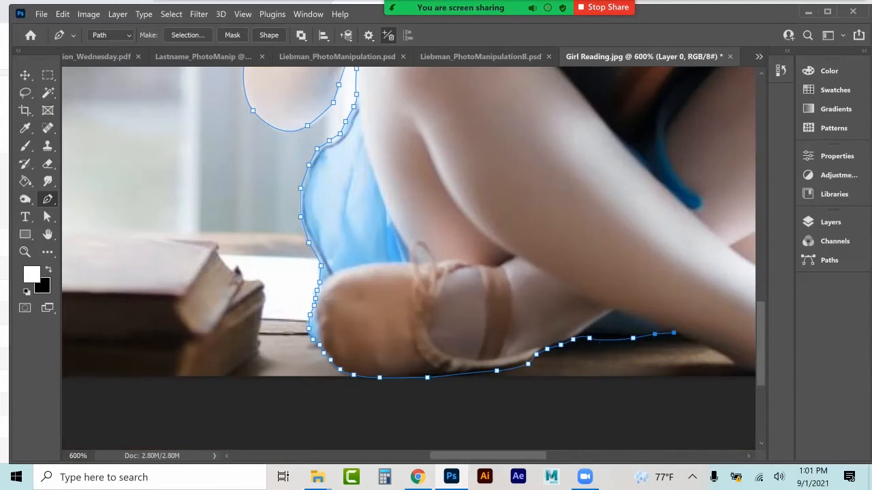
Step: Continue the path under the front leg and ankle along the bottom edge of the photo
left_click_drag(658, 335, 328, 322)
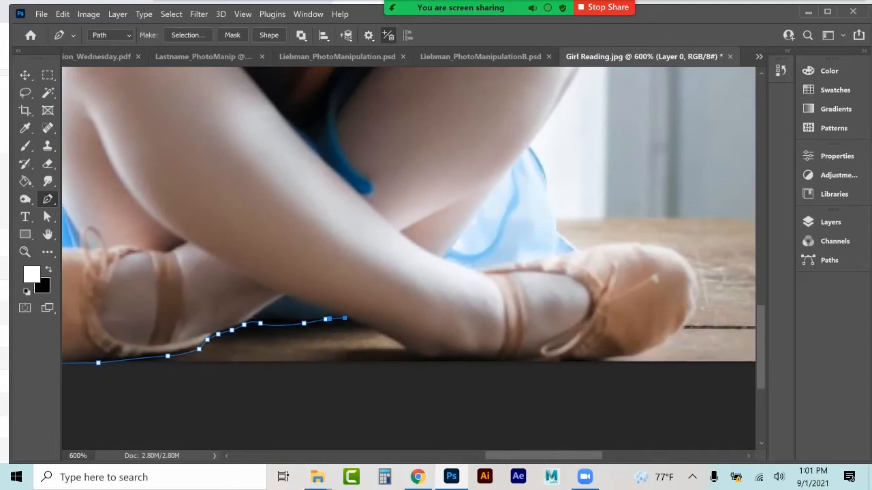
left_click(365, 332)
left_click(402, 347)
left_click(415, 355)
left_click(432, 362)
left_click(455, 362)
left_click(477, 361)
left_click(497, 363)
left_click(511, 362)
left_click(538, 366)
left_click(572, 365)
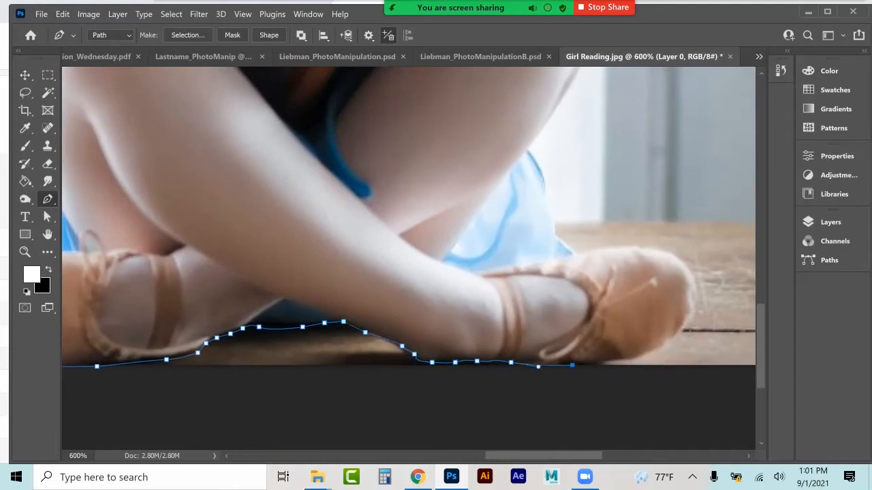
Step: Trace around the sole and toe of the right ballet shoe and over its upper edge
left_click(609, 361)
left_click(632, 358)
left_click(651, 348)
left_click(677, 334)
left_click(692, 316)
left_click_drag(684, 263, 585, 253)
Step: Continue the path up the right edge of the light blue skirt to the underside of the leg
left_click(579, 256)
left_click(566, 247)
left_click(556, 230)
left_click(549, 199)
left_click(544, 180)
left_click(538, 168)
left_click(532, 156)
left_click(527, 150)
Step: Trace up the outer edge of the right leg and around the knee to the hand holding the book
left_click(540, 131)
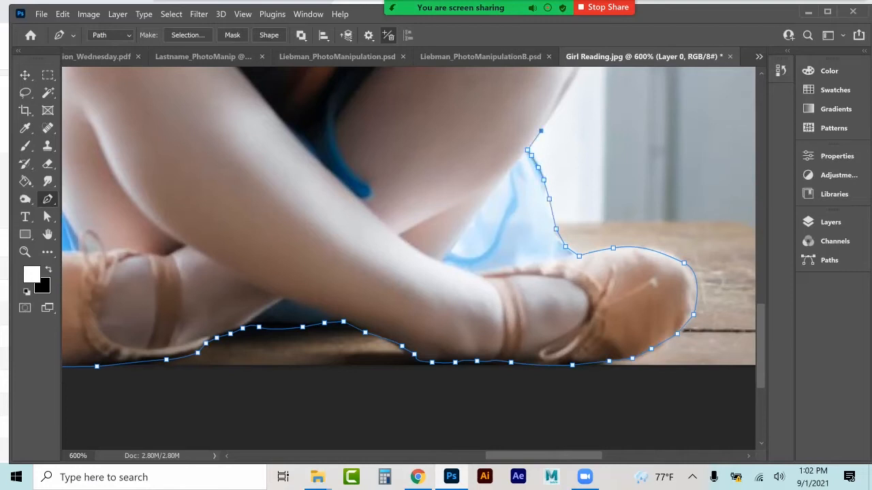
left_click(562, 99)
left_click(577, 75)
scroll(578, 75, "up", 5)
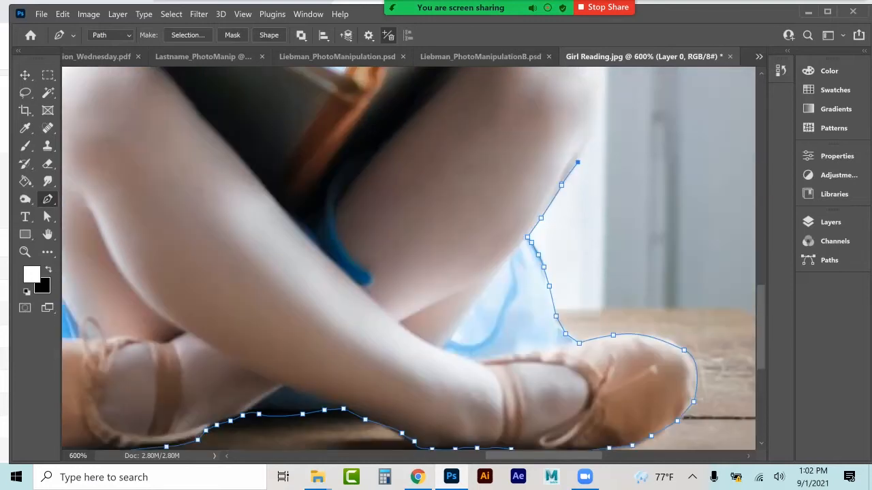
mouse_move(598, 118)
left_mouse_down()
mouse_move(599, 107)
mouse_move(603, 133)
mouse_move(596, 117)
mouse_move(572, 102)
left_mouse_up()
scroll(599, 107, "up", 4)
left_click(572, 97)
Step: Trace closely around the fingers of the right hand up to the book cover
left_click(578, 85)
left_click(582, 76)
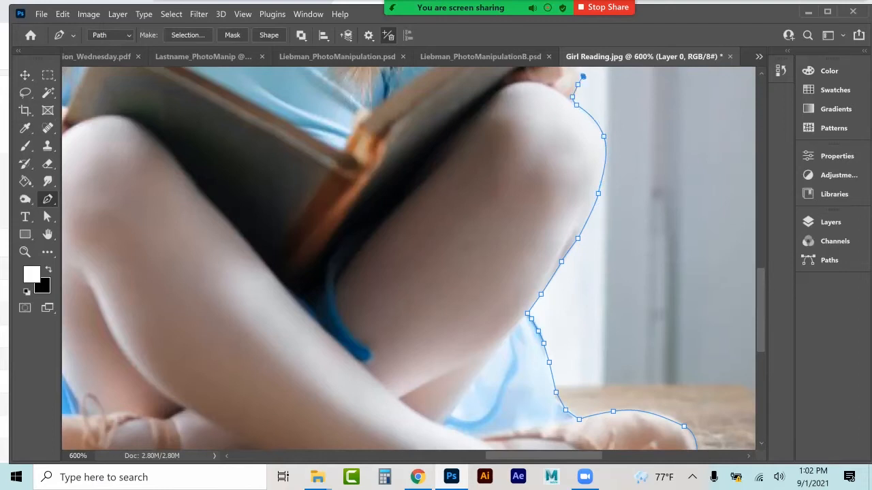
scroll(582, 76, "up", 4)
left_click(577, 146)
left_click(574, 135)
left_click(575, 125)
left_click(573, 114)
left_click(569, 109)
left_click(564, 108)
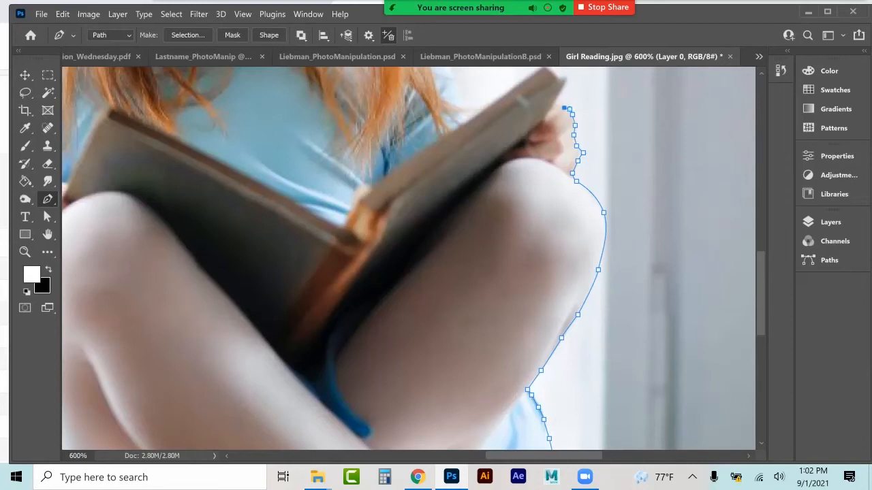
left_click(554, 106)
Step: Outline the book's upper right corner and follow its top edge down to the sleeve
left_click(568, 81)
scroll(568, 81, "up", 2)
left_click(564, 118)
left_click(558, 122)
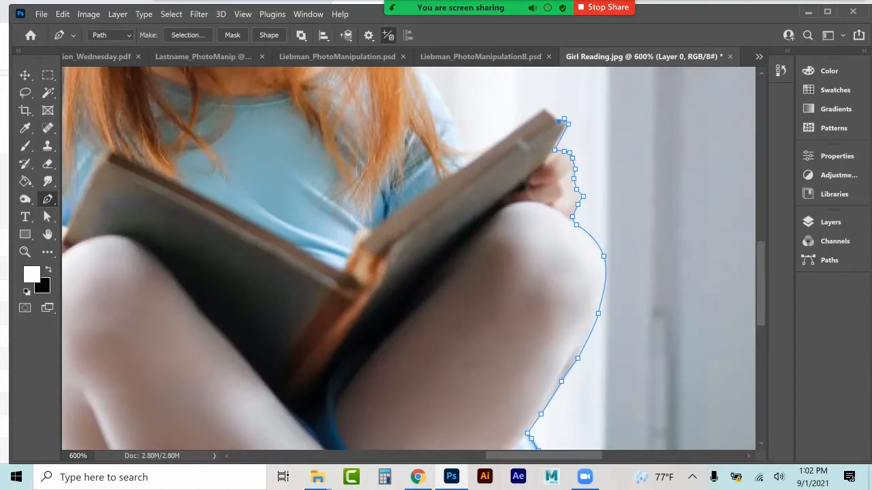
left_click(545, 109)
left_click(465, 166)
Step: Continue the path from the book up the outer edge of the sleeve to where the hair meets the shoulder
left_click(465, 150)
left_click(453, 123)
left_click(441, 97)
scroll(442, 98, "up", 1)
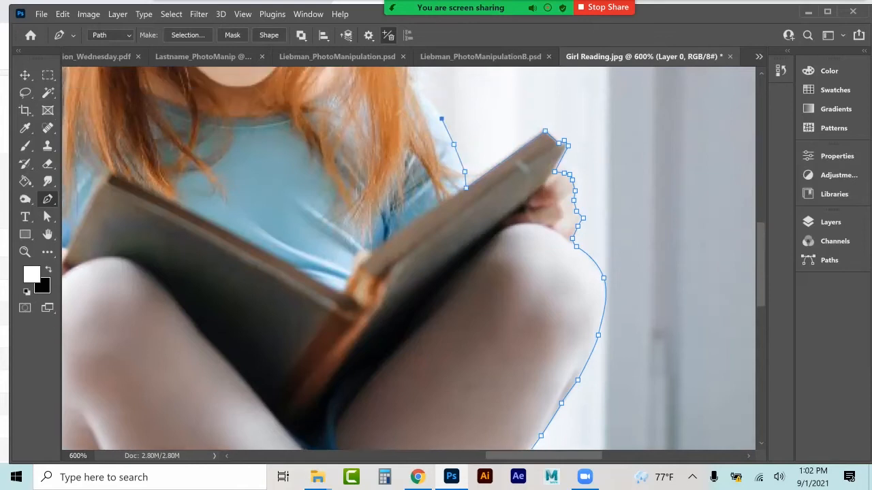
scroll(441, 97, "up", 4)
left_click(432, 193)
left_click(425, 179)
left_click(417, 170)
left_click(416, 165)
Step: Trace up the outer edge of the long hair, past the glasses to the side of the forehead
left_click(413, 139)
left_click(410, 119)
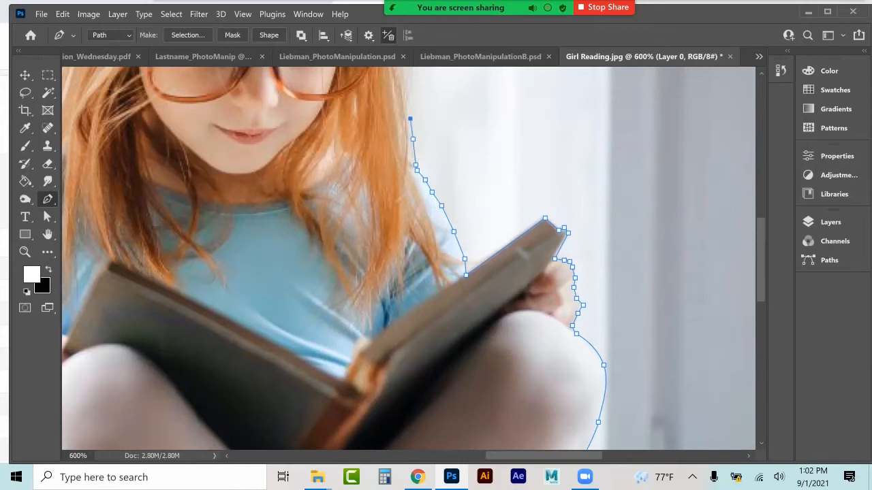
left_click(406, 99)
scroll(406, 99, "up", 5)
left_click(398, 196)
left_click(391, 155)
scroll(391, 155, "up", 3)
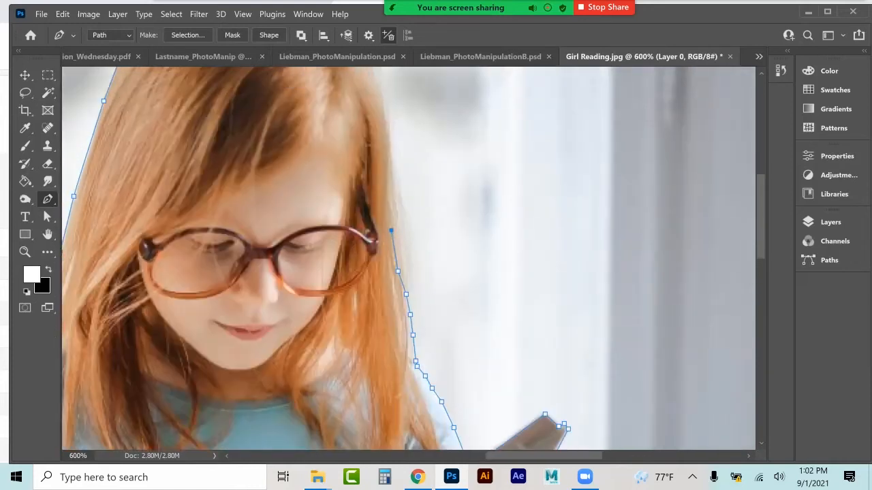
left_click_drag(388, 156, 389, 139)
left_click_drag(381, 94, 378, 85)
Step: Curve the path around the top of the head and close it at the starting anchor on the crown
scroll(378, 85, "up", 2)
scroll(378, 89, "up", 3)
left_click_drag(358, 190, 355, 184)
left_click_drag(335, 150, 331, 148)
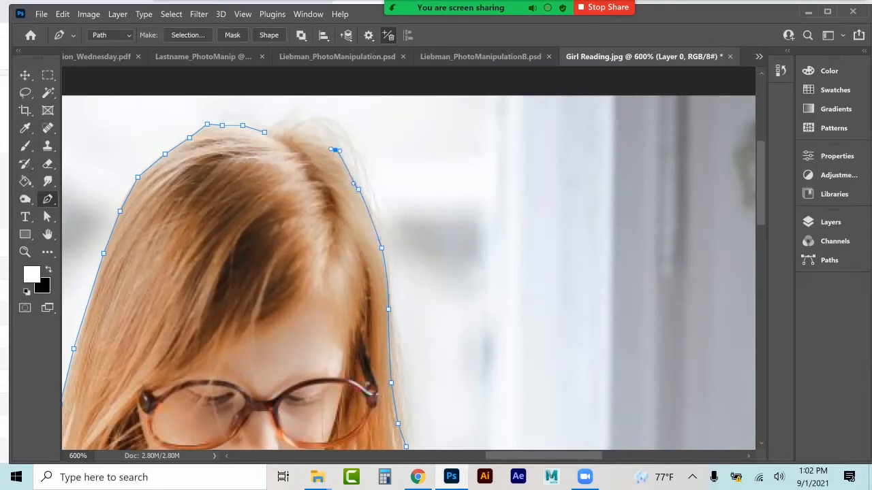
left_click(316, 140)
left_click(305, 139)
left_click(291, 140)
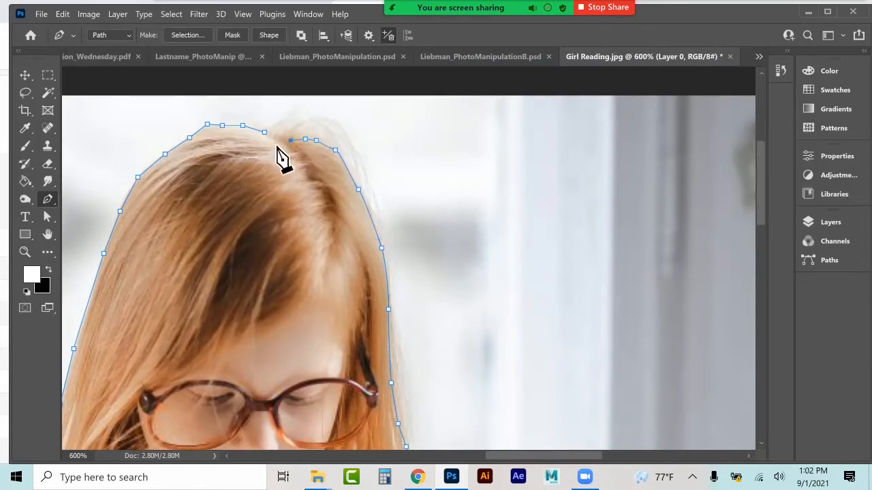
left_click(279, 139)
left_click(264, 131)
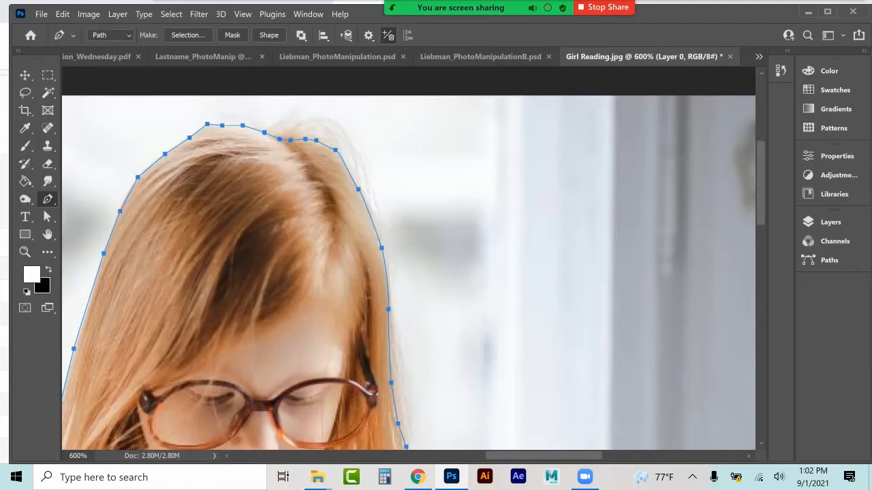
Step: Try a vector mask made from the closed path, inspect it in the layer stack, and undo it
scroll(408, 259, "down", 5)
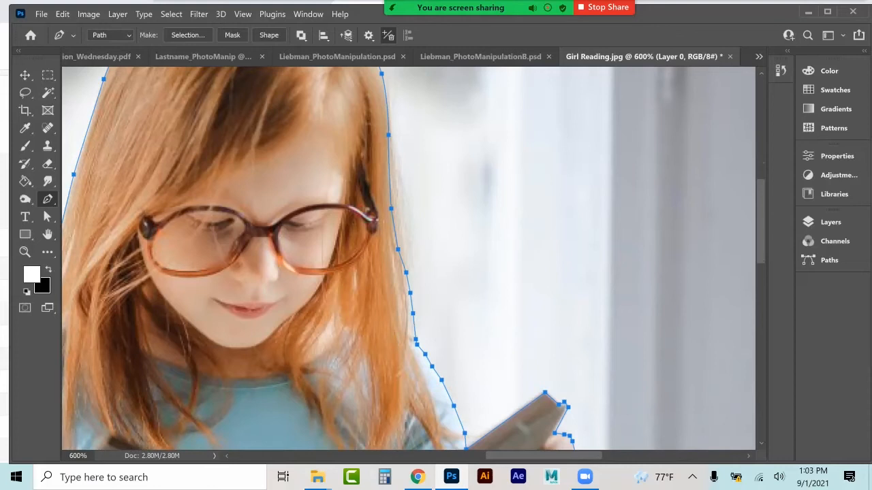
right_click(388, 135)
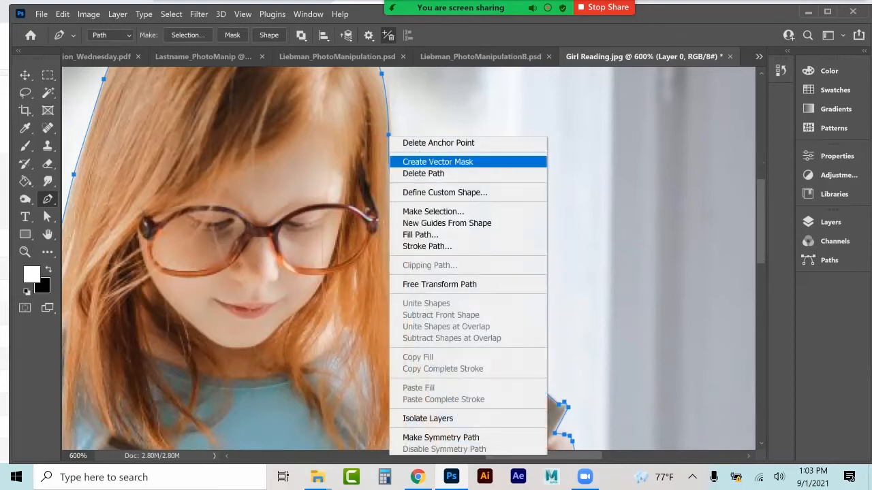
left_click(437, 162)
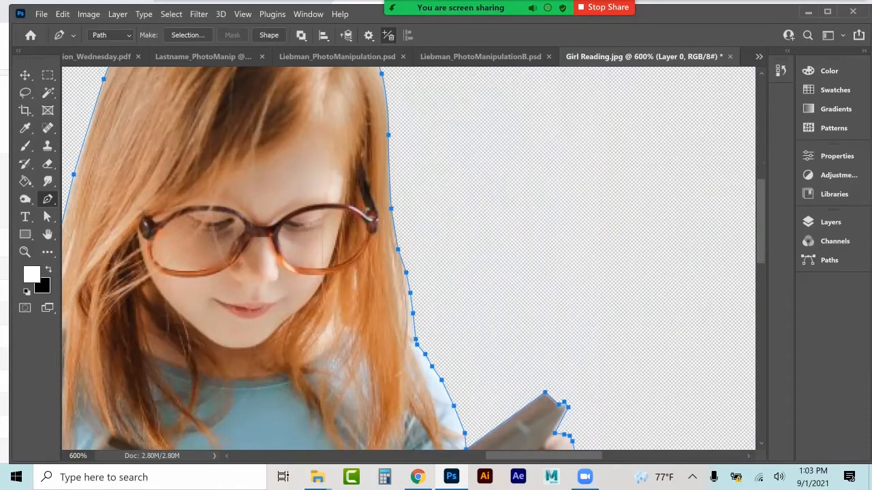
left_click(831, 223)
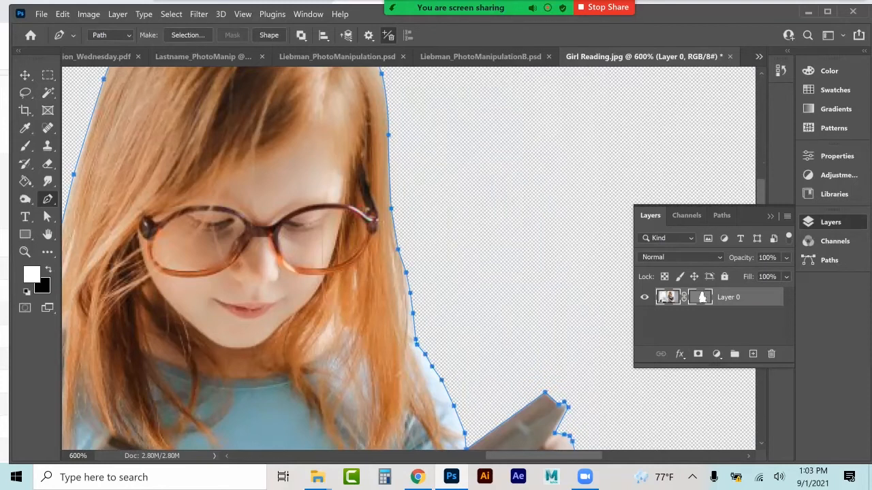
key("ctrl+z")
Step: Make a new anti-aliased selection from the closed path with a feather radius of 2 pixels
right_click(391, 144)
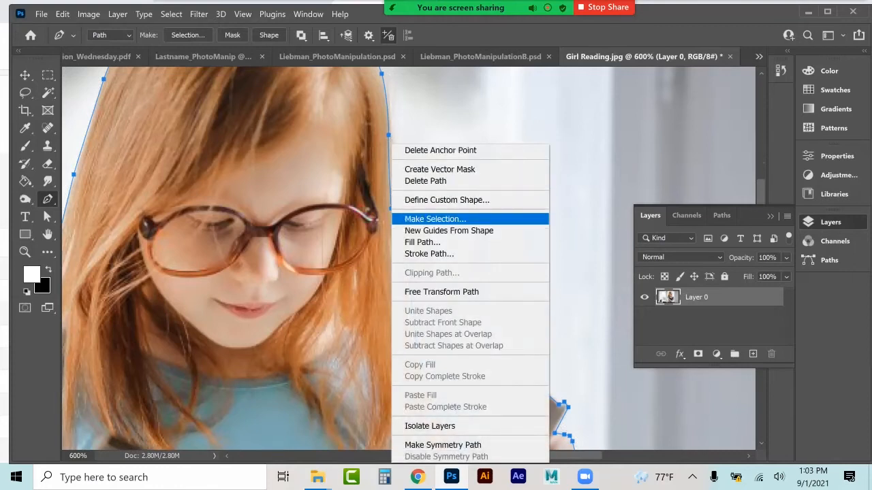
left_click(435, 219)
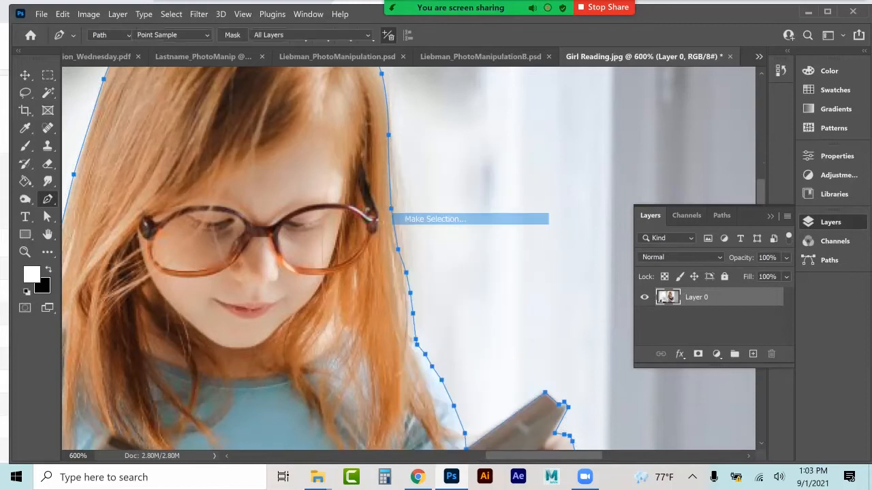
type("2")
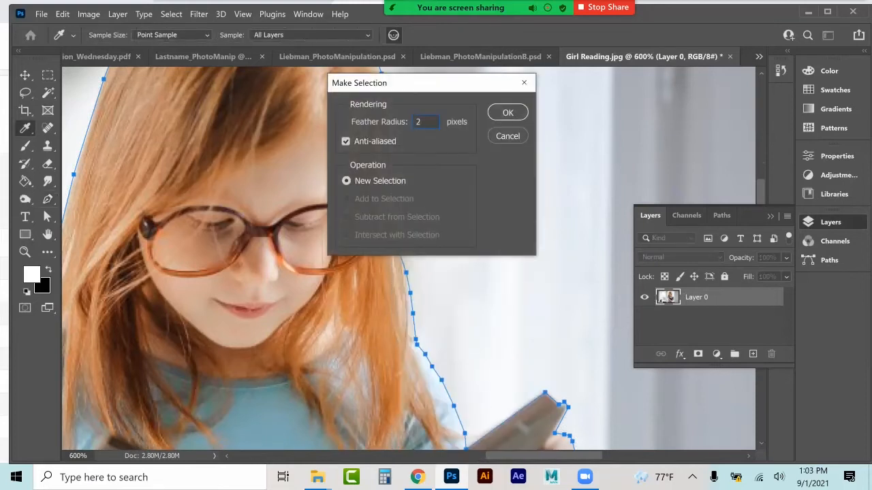
key("Return")
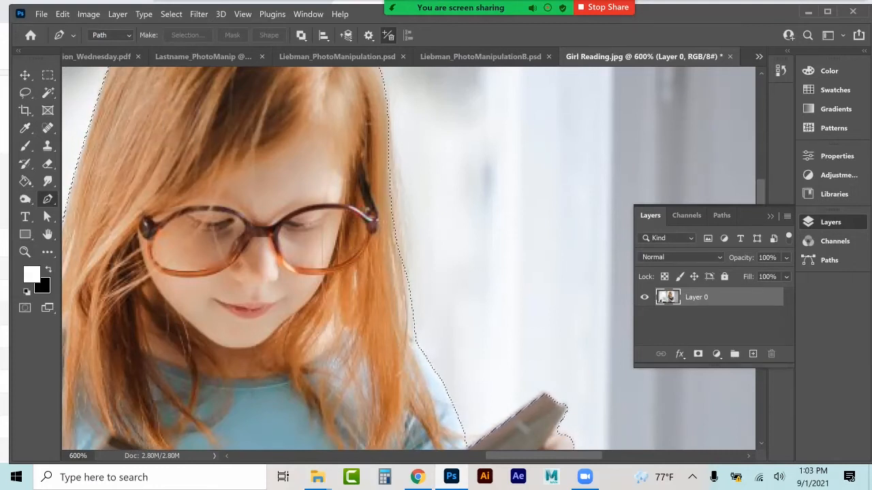
Step: Refine the selection with Select and Mask, raising Smooth slightly and shifting the edge inward
left_click(25, 92)
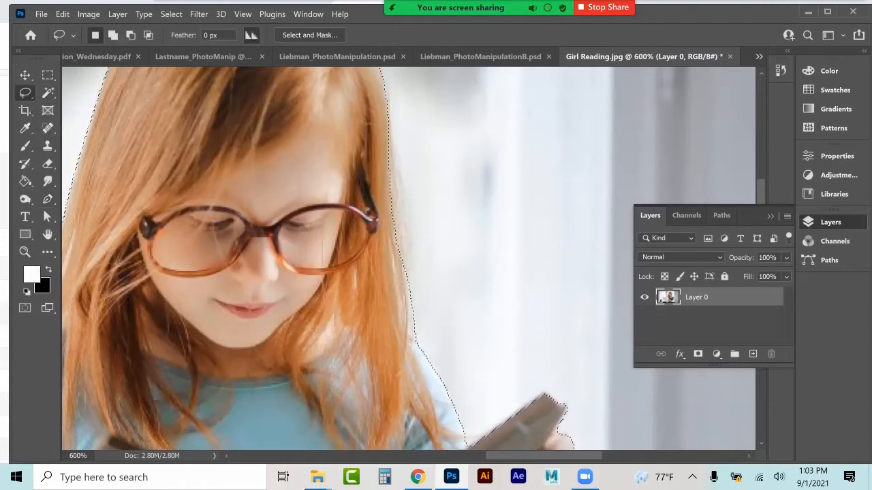
left_click(309, 35)
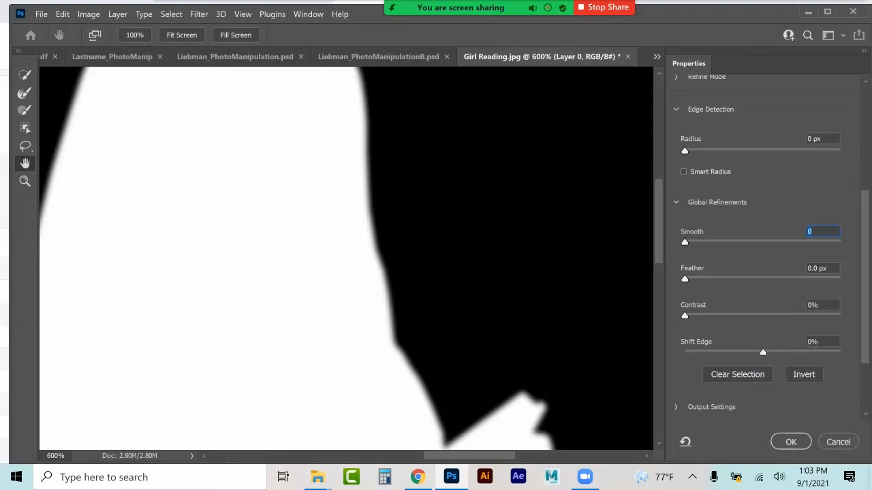
key("Up")
key("Up")
left_click_drag(763, 352, 732, 352)
left_click(790, 441)
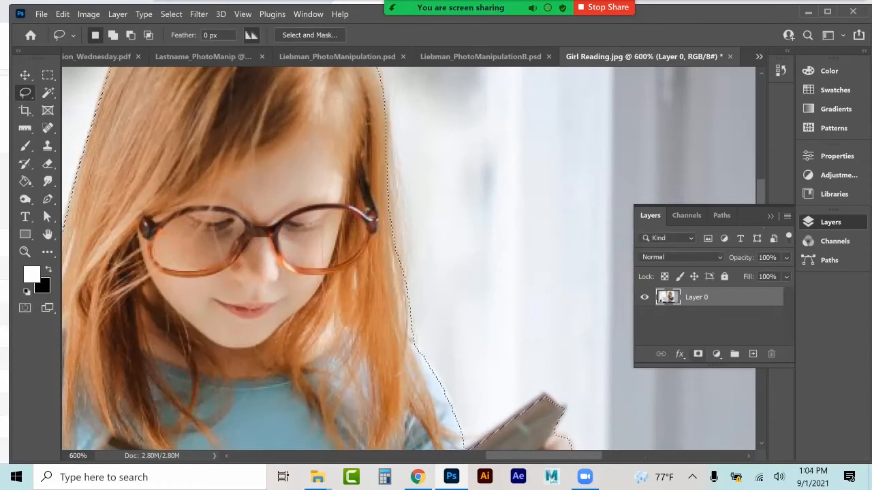
Step: Add a layer mask to Layer 0 from the refined selection and check the cut-out down to the shoes
left_click(697, 353)
scroll(409, 259, "down", 8)
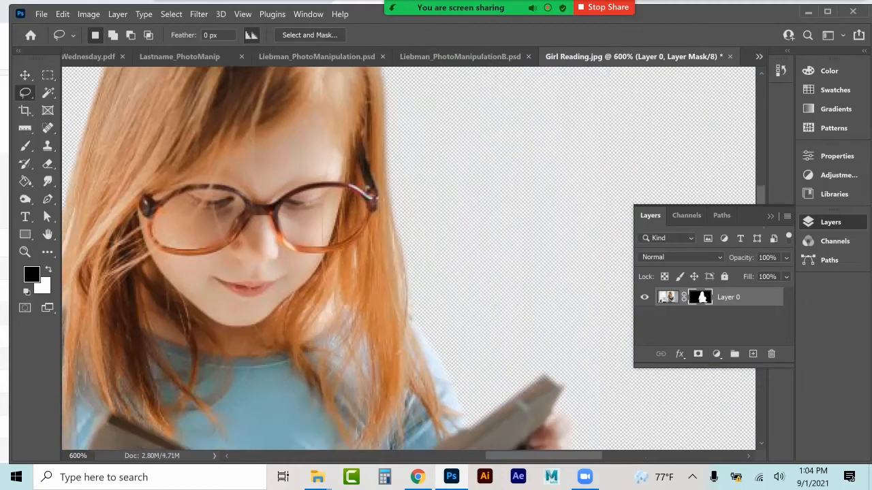
scroll(379, 259, "down", 5)
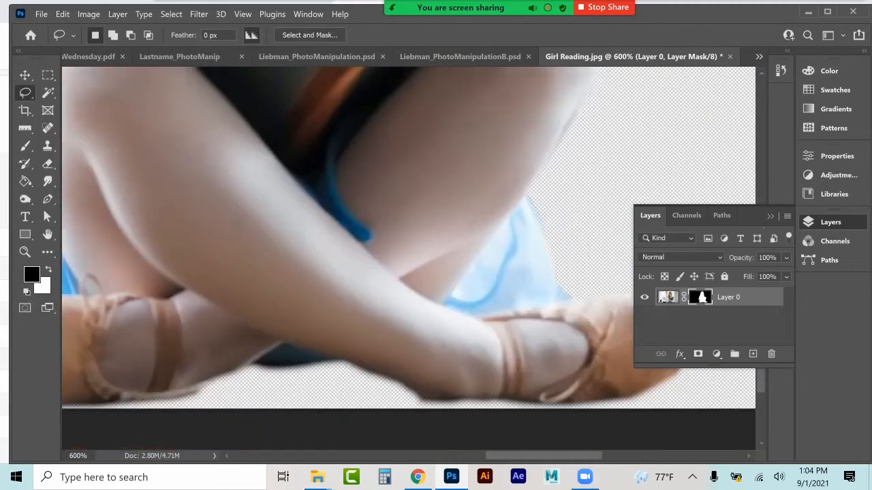
Step: Copy the masked girl into the Lastname_PhotoManip document and place her over the water below the turtle's tail
left_click(25, 75)
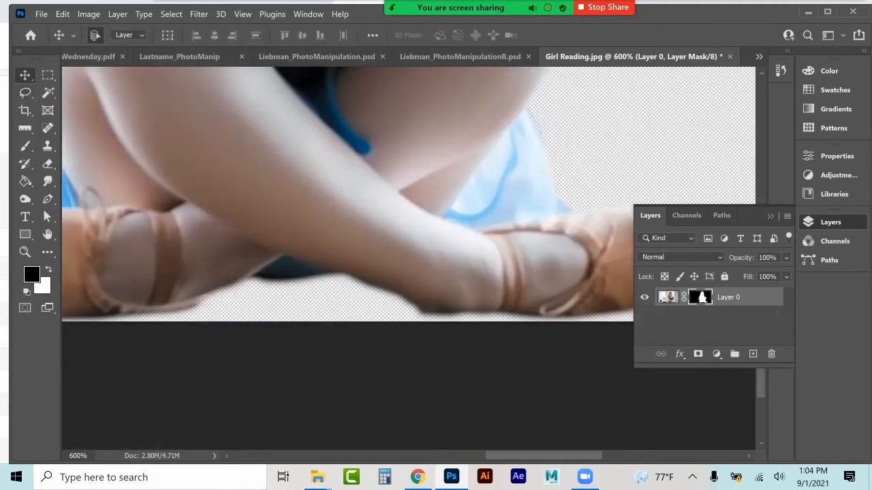
scroll(347, 259, "up", 4)
left_click_drag(246, 135, 698, 297)
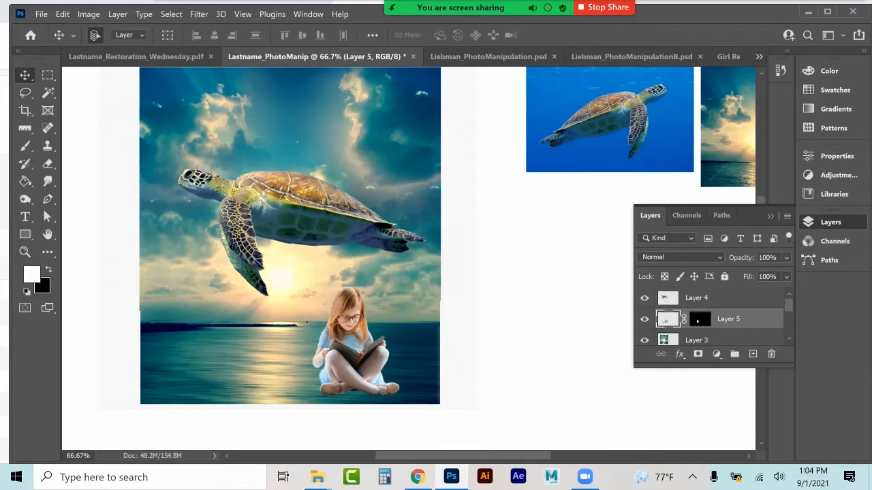
left_click_drag(350, 316, 371, 298)
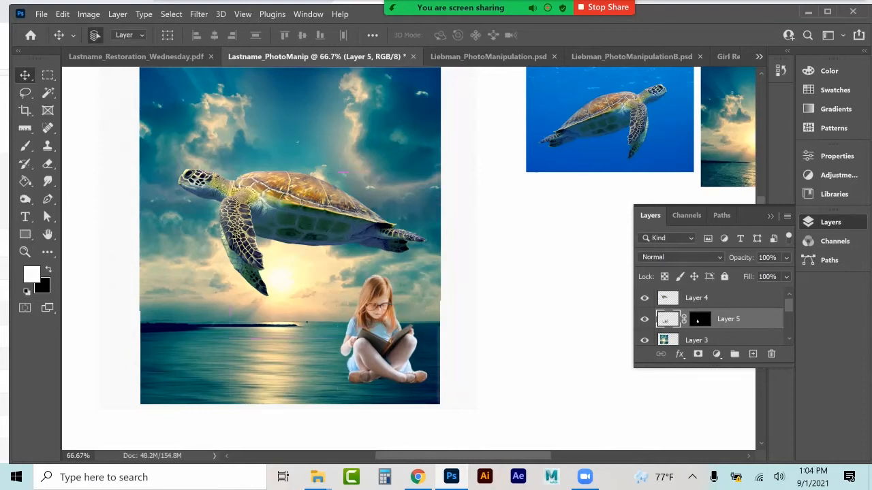
Step: Examine the girl's cut-out edges up close against the sea and sky, from the shoes to the hair
left_click(24, 252)
left_click(358, 359)
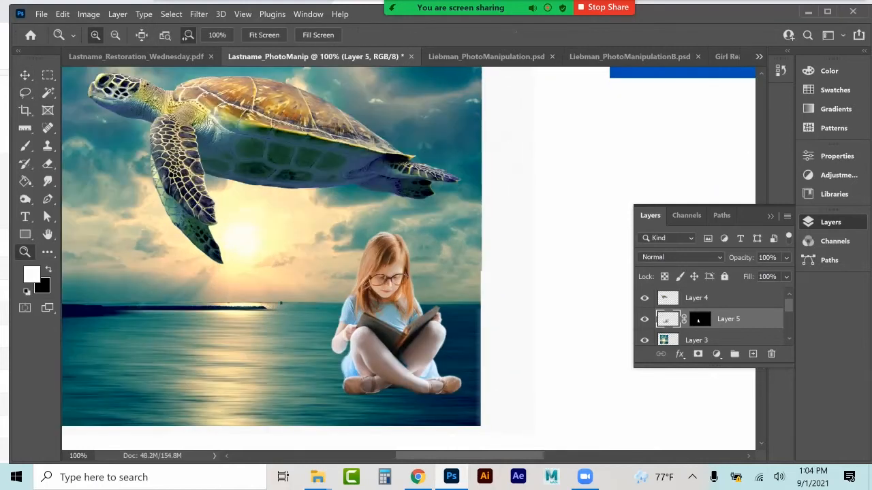
left_click(429, 377)
left_click(429, 376)
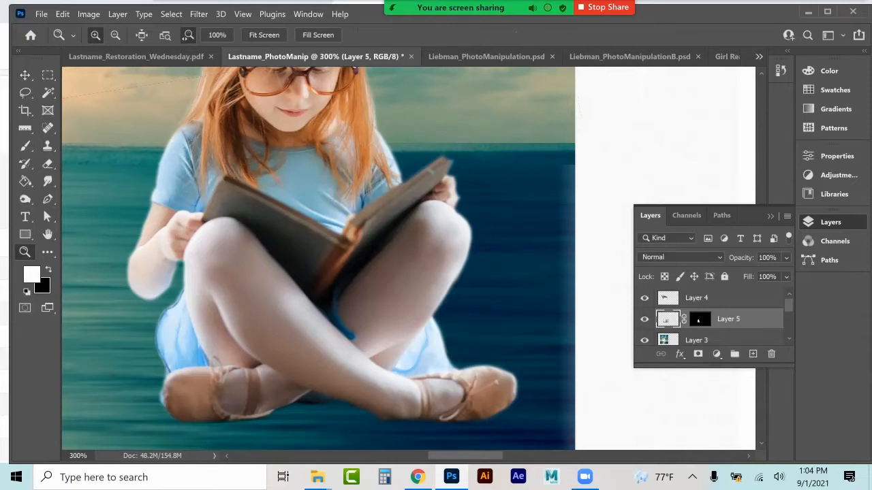
scroll(224, 119, "up", 4)
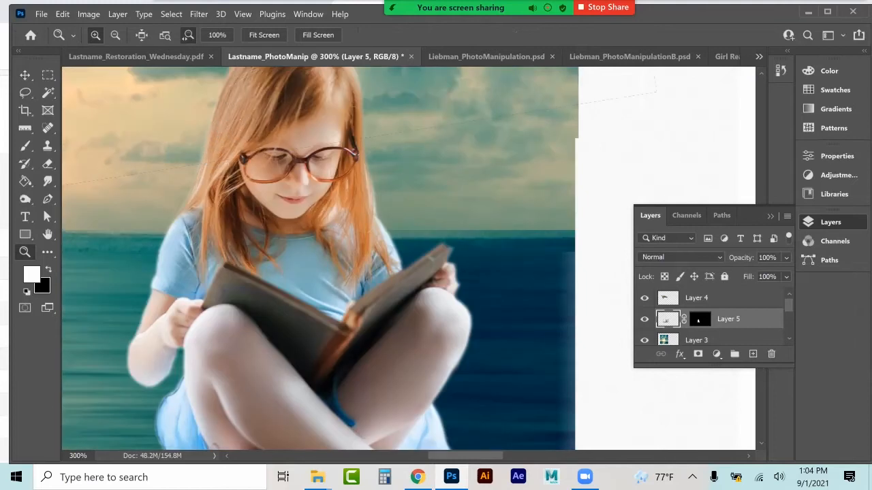
scroll(224, 119, "up", 3)
left_click(356, 202)
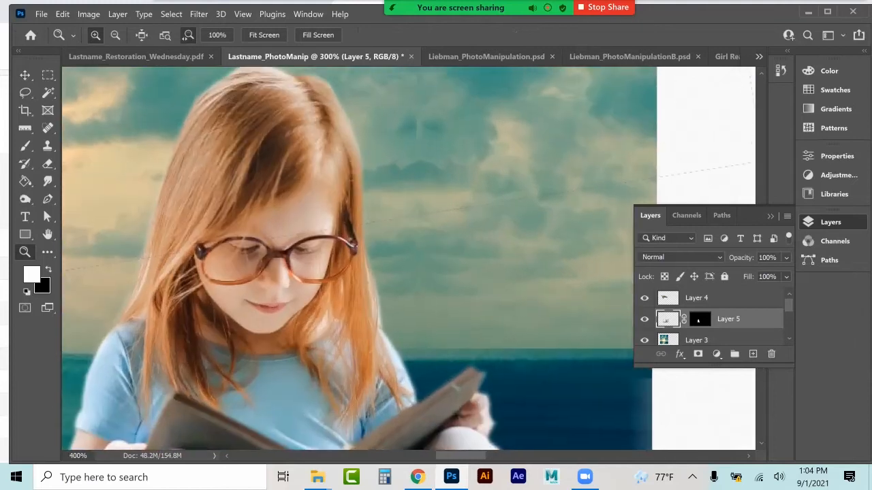
left_click(356, 201)
left_click(356, 202)
left_click(355, 202)
left_click(356, 202)
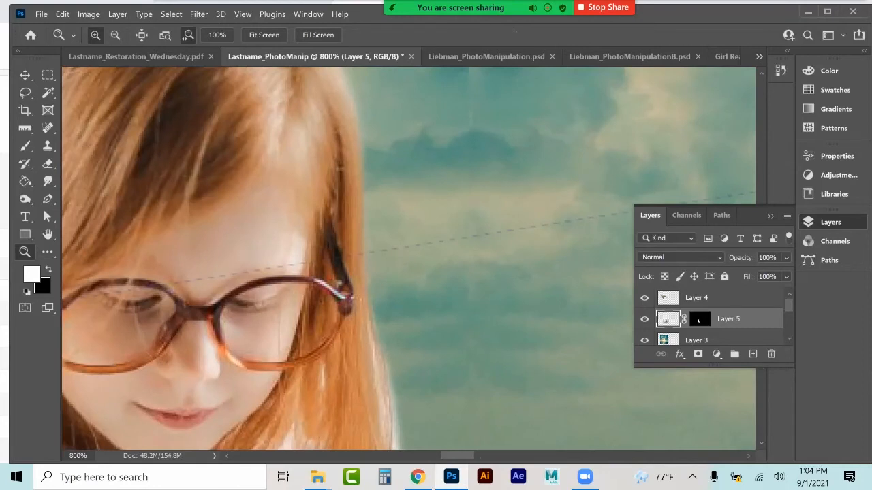
key("ctrl+minus")
key("ctrl+minus")
key("ctrl+minus")
key("ctrl+minus")
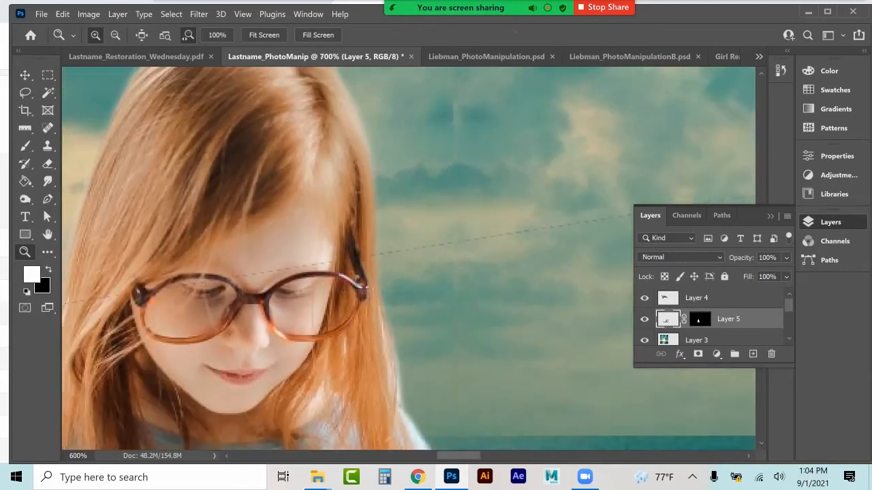
key("ctrl+minus")
key("ctrl+minus")
key("ctrl+minus")
key("ctrl+minus")
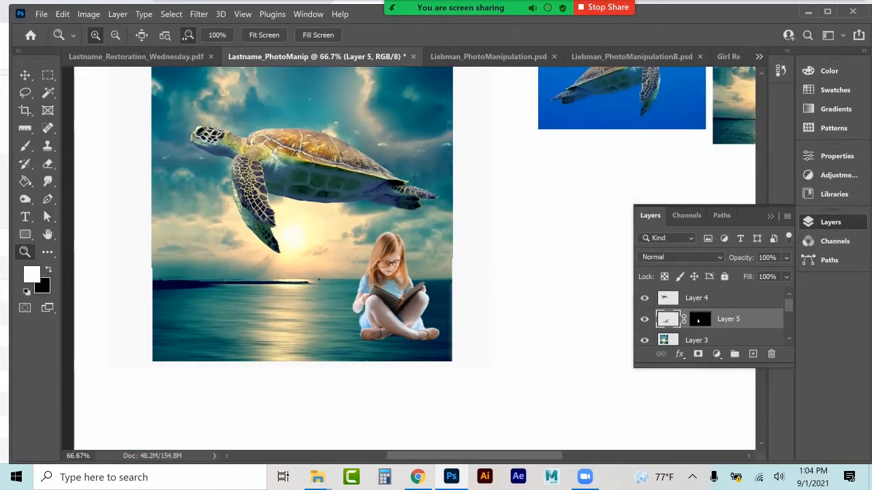
Step: Lock the girl's layer, Layer 5, and make the turtle's layer, Layer 4, active
left_click(194, 146)
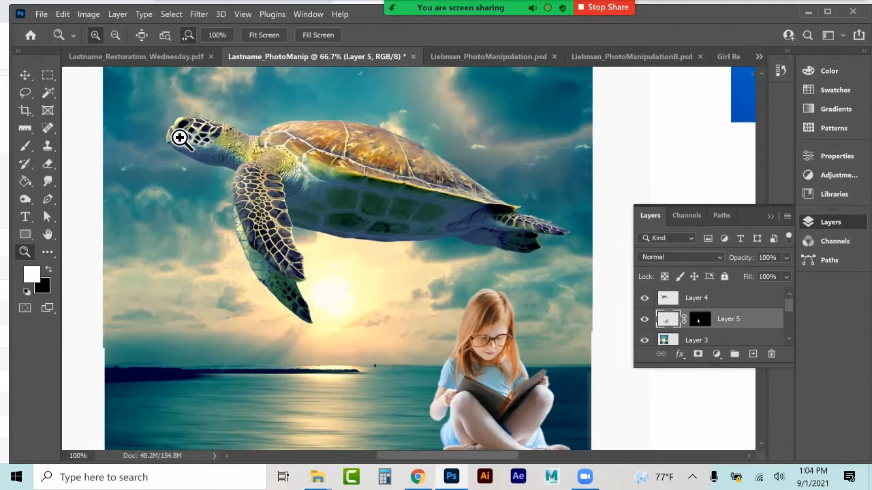
left_click(185, 143)
left_click(184, 143)
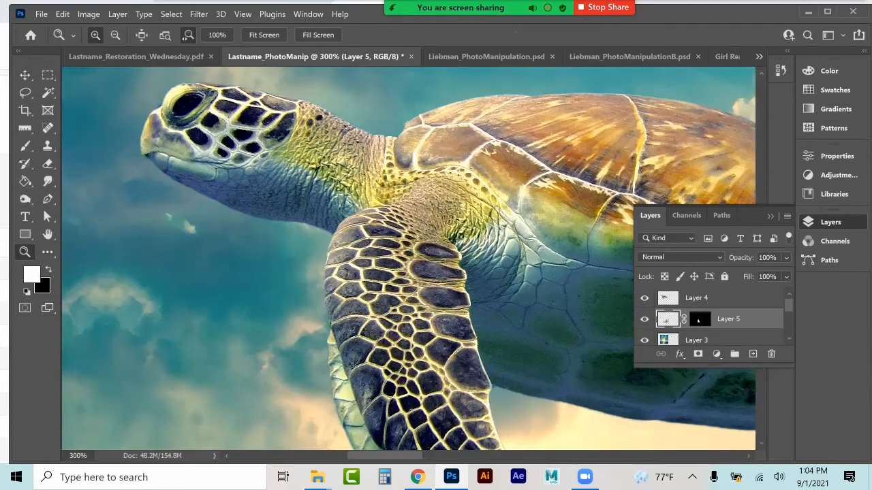
key("ctrl+slash")
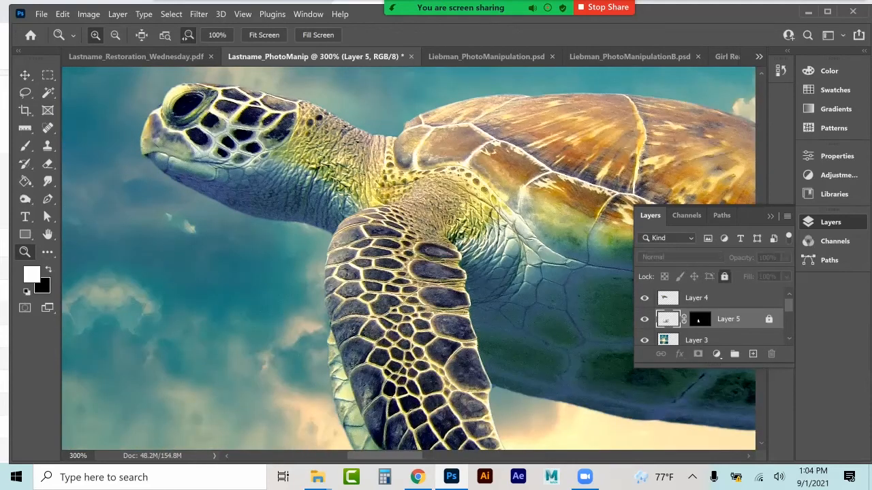
left_click(699, 297)
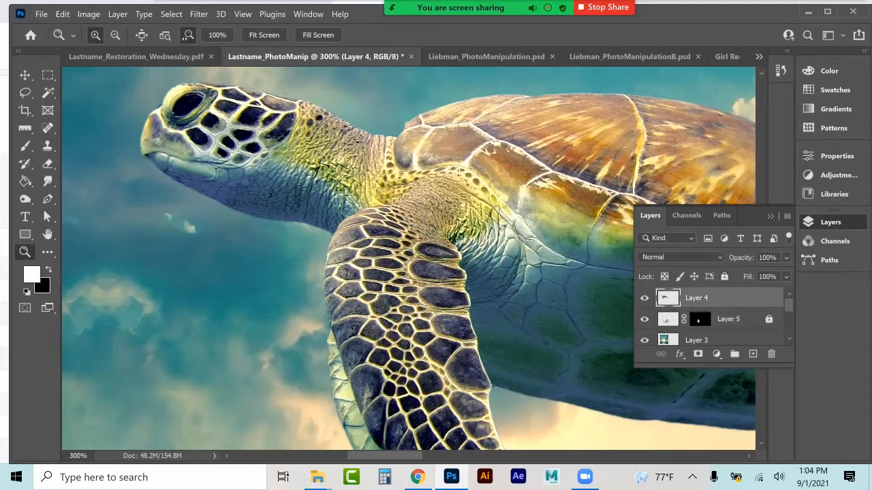
Step: Examine the turtle's cut-out edge up close beneath the neck and along the front flipper
left_click(241, 208)
left_click(241, 208)
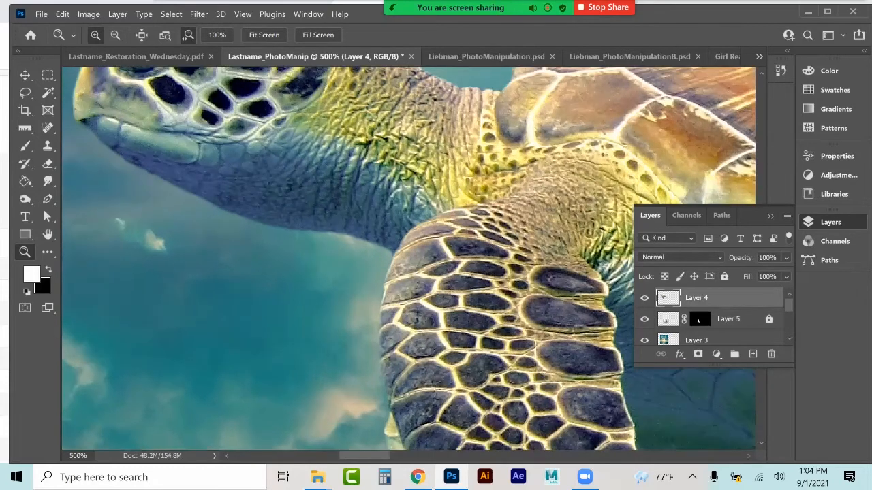
left_click(368, 259)
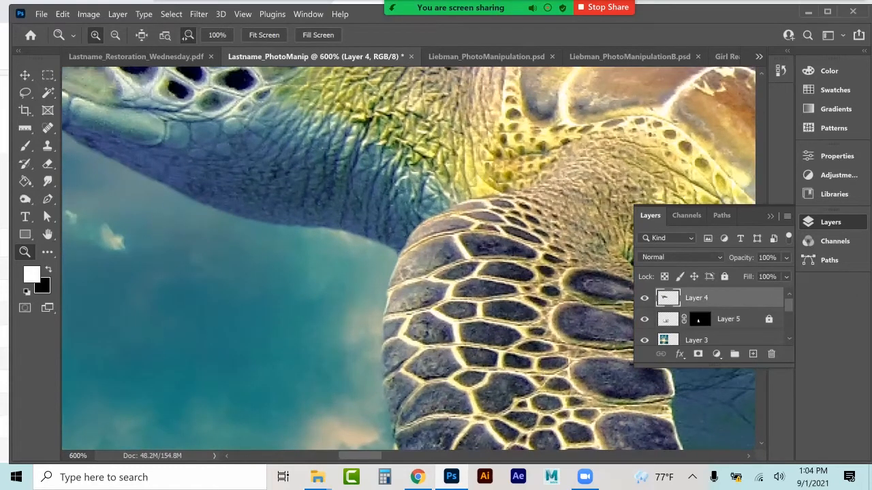
Step: Set up the Blur tool with a 20 px brush for softening the turtle's cut-out edge
left_click(256, 218)
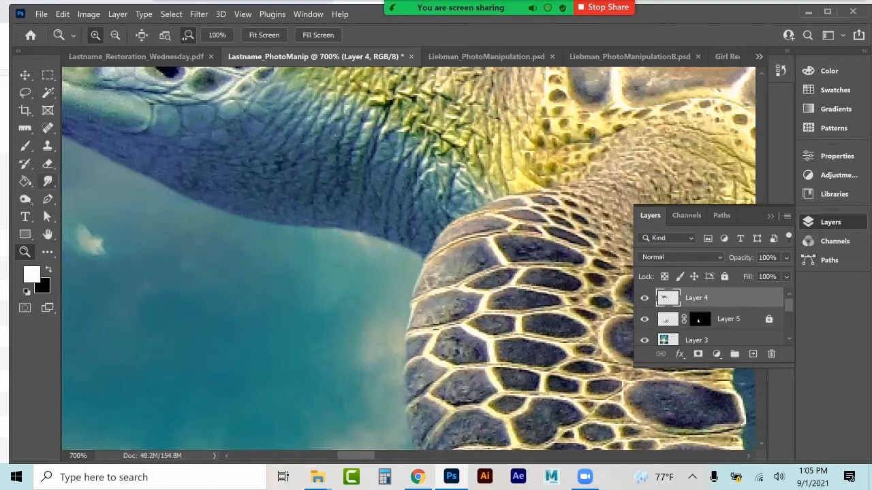
left_click(48, 181)
left_click(99, 180)
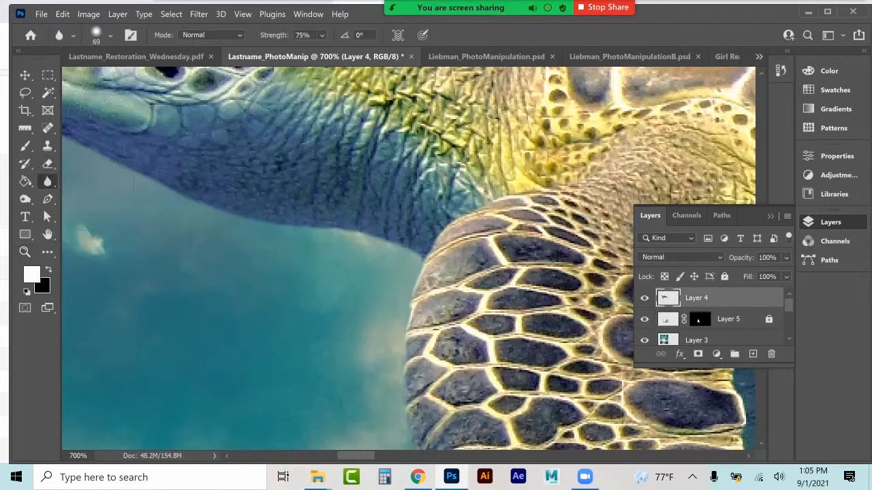
left_click(106, 37)
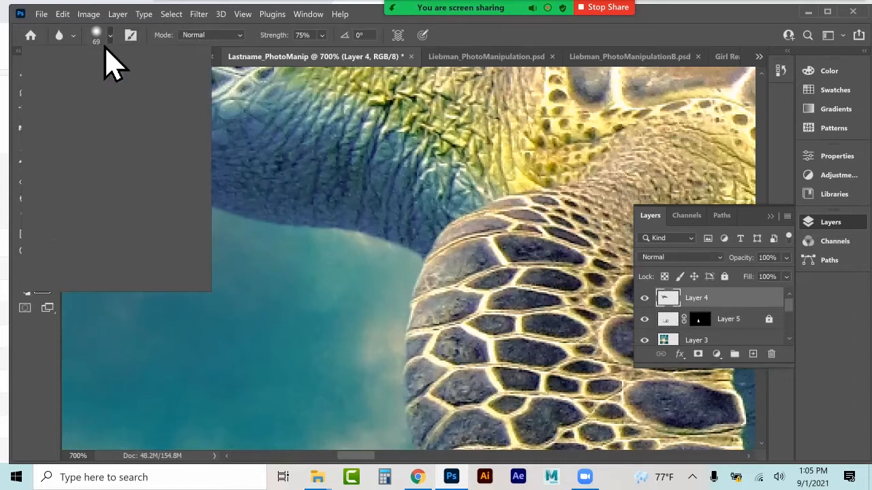
left_click(111, 79)
left_click_drag(114, 83, 111, 80)
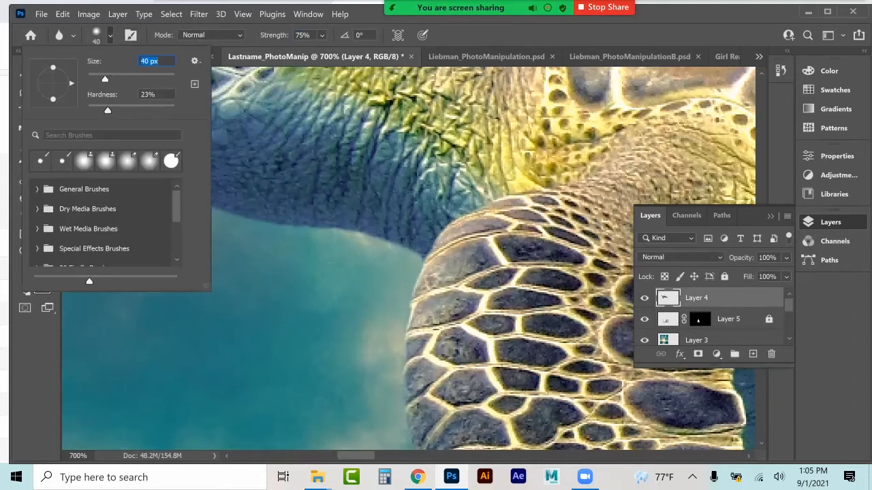
key("Return")
left_click(107, 36)
left_click_drag(110, 79, 96, 84)
key("Return")
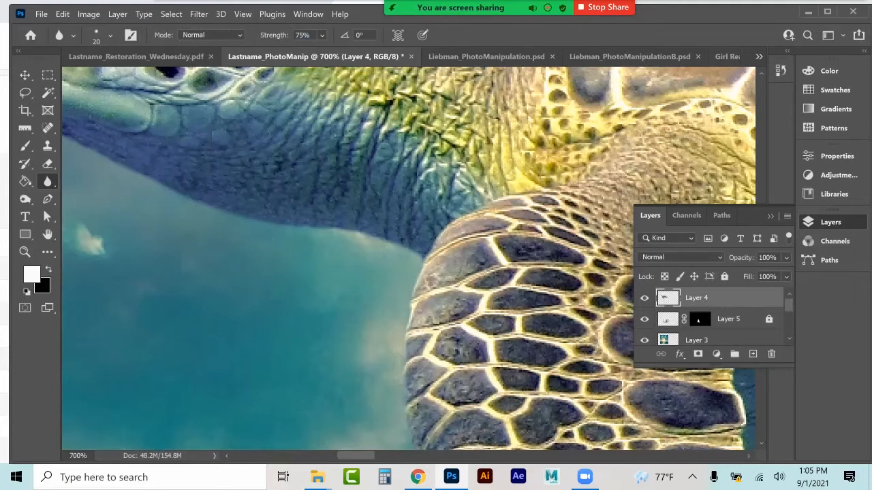
Step: Blur the turtle's cut-out edge on Layer 4 along the outer side of the front flipper, from the shoulder downward
left_click_drag(425, 279, 410, 331)
scroll(409, 259, "down", 5)
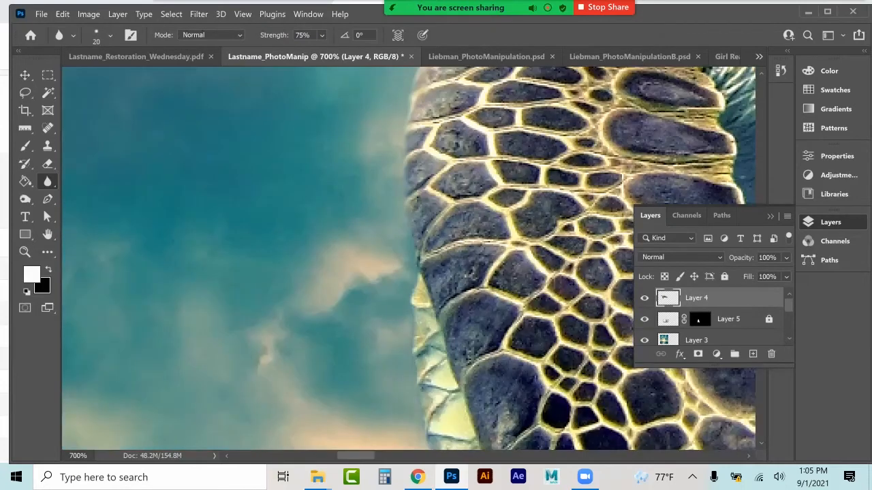
scroll(408, 258, "down", 3)
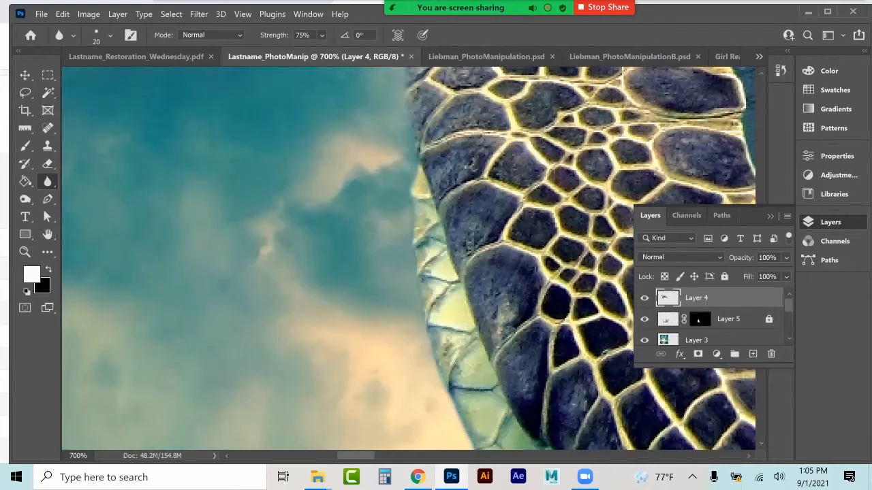
scroll(418, 273, "down", 4)
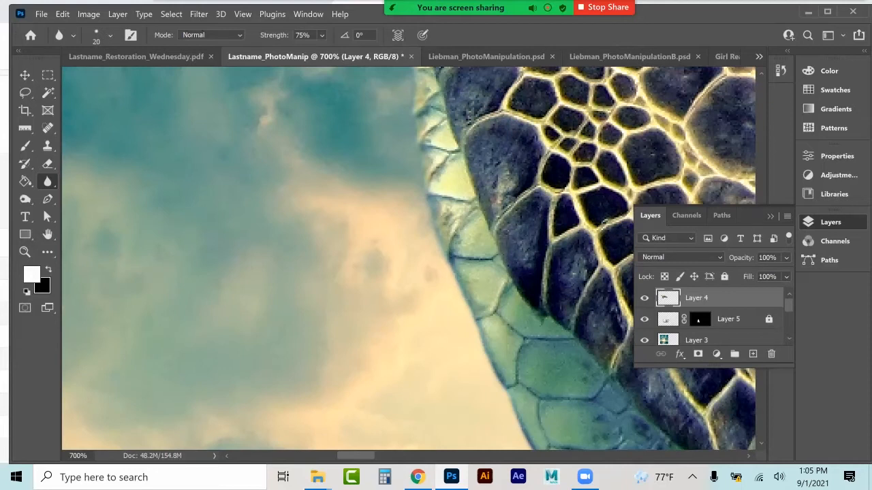
scroll(409, 259, "down", 5)
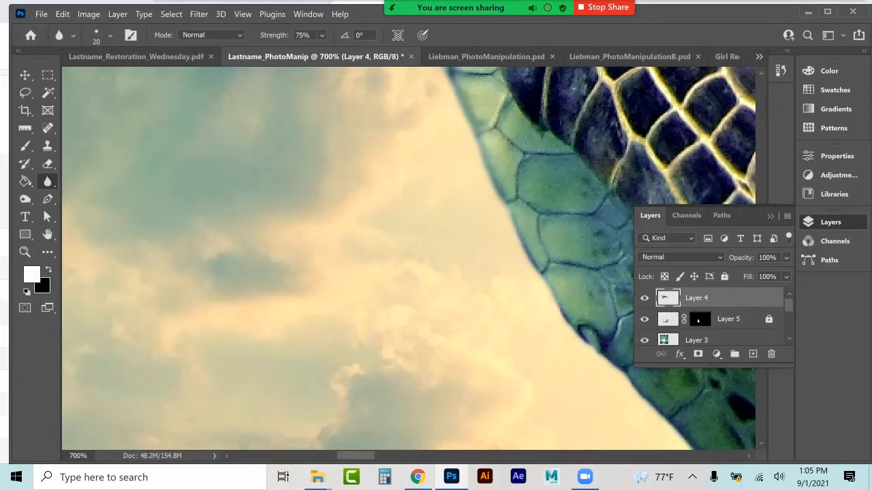
Step: Hide the layer list and soften the cut-out edges around the tips of the two overlapping flippers
key("F7")
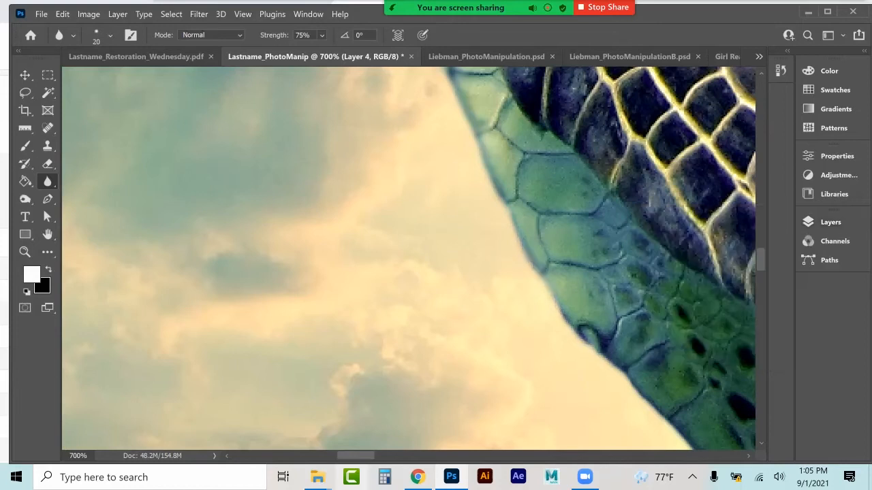
scroll(409, 259, "right", 5)
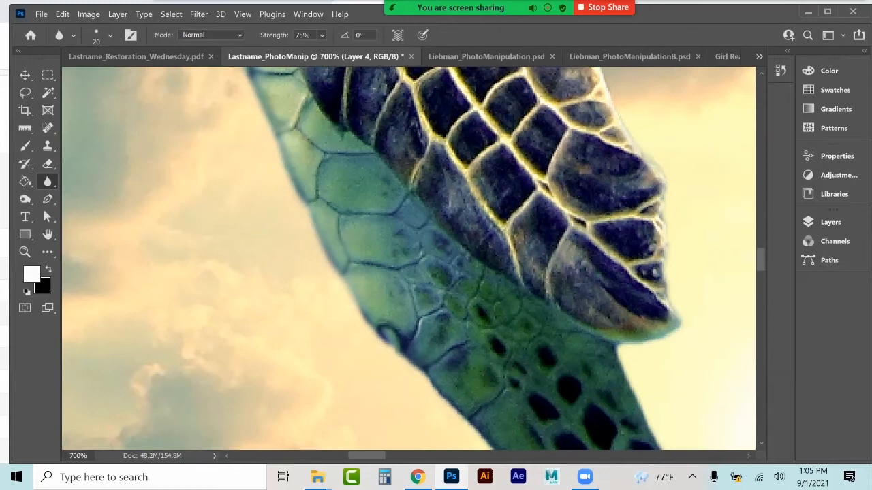
scroll(409, 259, "down", 5)
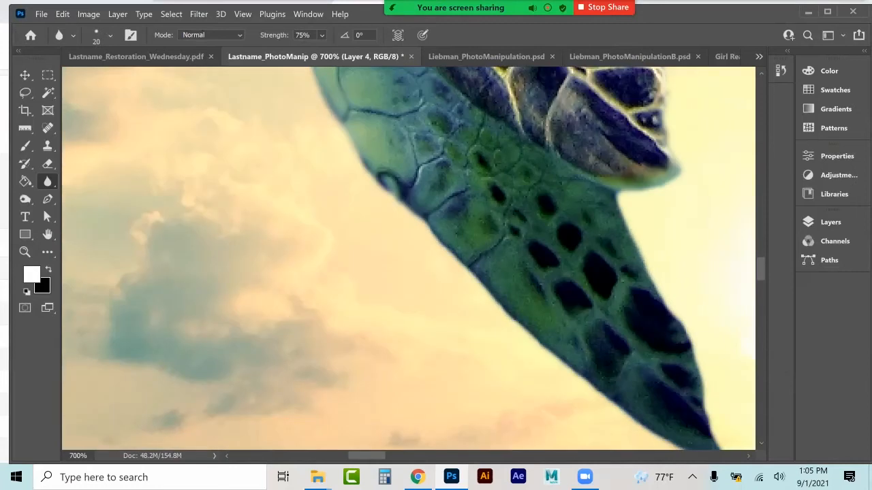
scroll(409, 259, "up", 7)
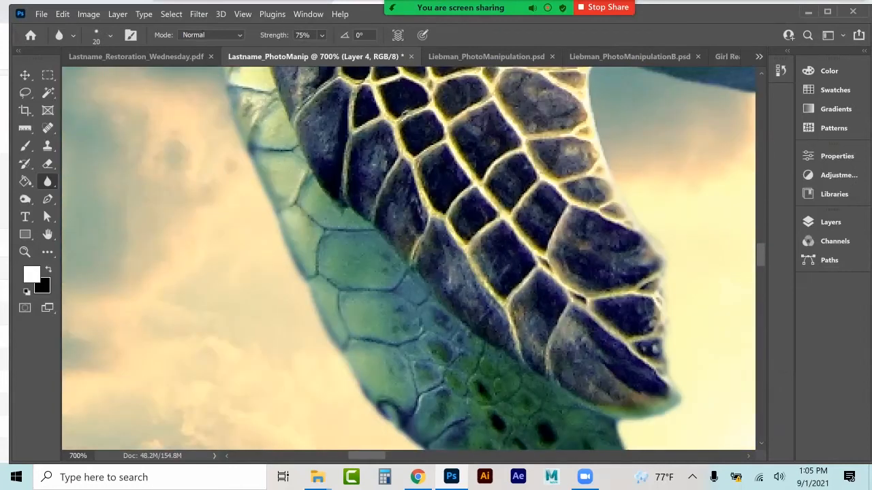
Step: Blur the underside edge of the turtle's belly from the front flipper back toward the rear flippers, at 75% strength with a 20 px brush
scroll(408, 258, "up", 3)
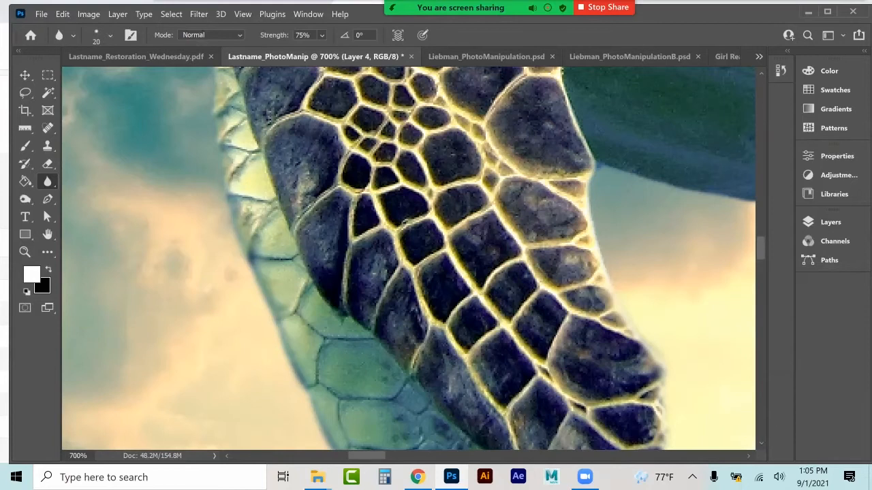
scroll(409, 259, "right", 5)
mouse_move(469, 210)
left_mouse_down()
mouse_move(594, 241)
mouse_move(728, 252)
left_mouse_up()
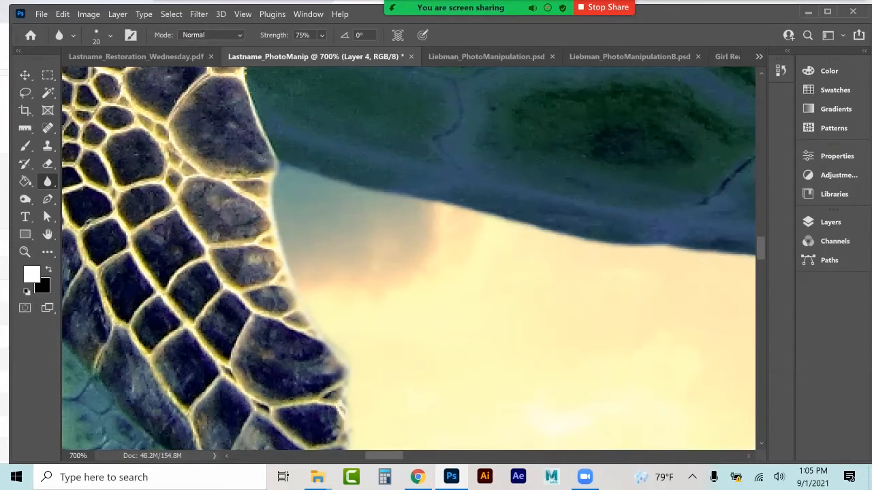
scroll(408, 258, "right", 6)
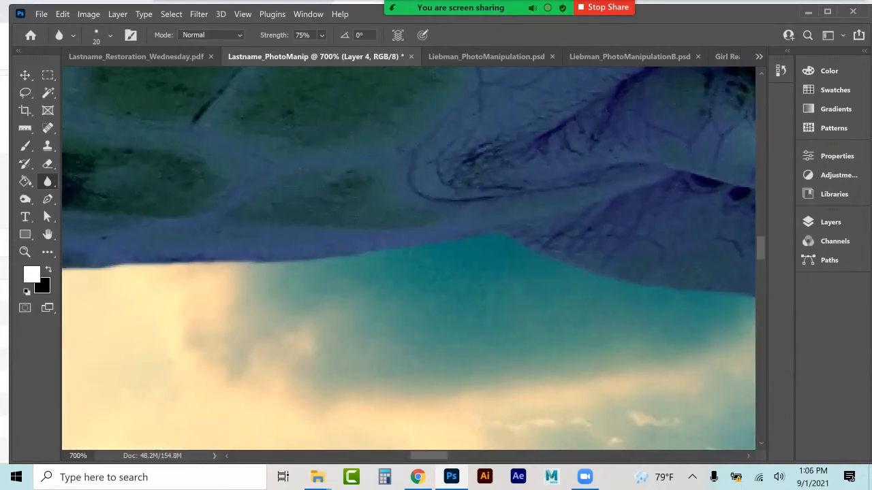
left_click_drag(81, 267, 229, 260)
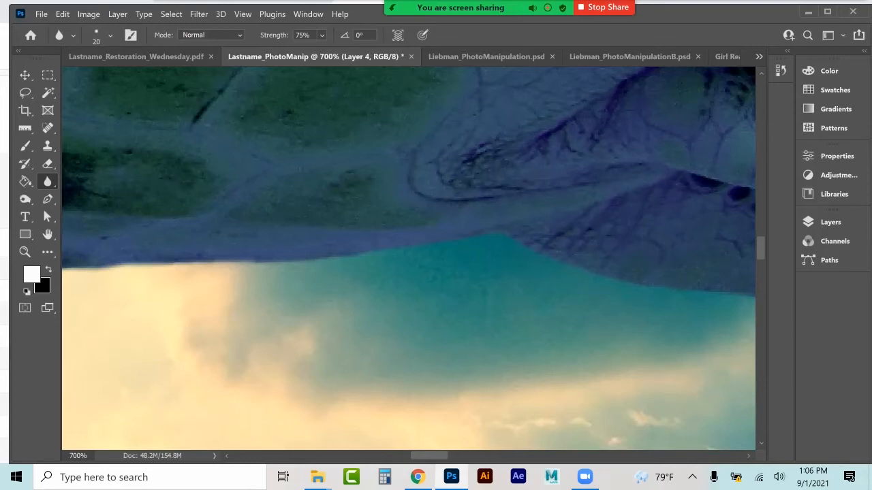
Step: Soften the outline of the turtle's rear flippers and the pointed back end of its shell with the Blur tool
scroll(409, 259, "right", 6)
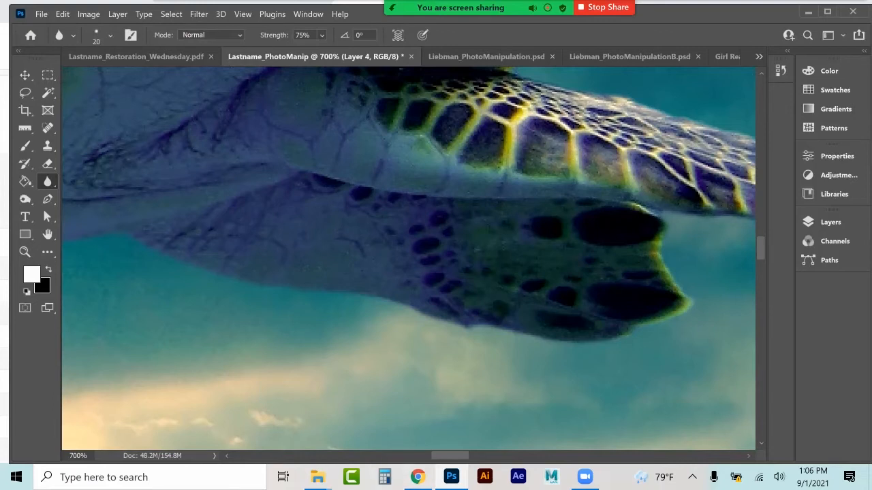
scroll(409, 258, "right", 6)
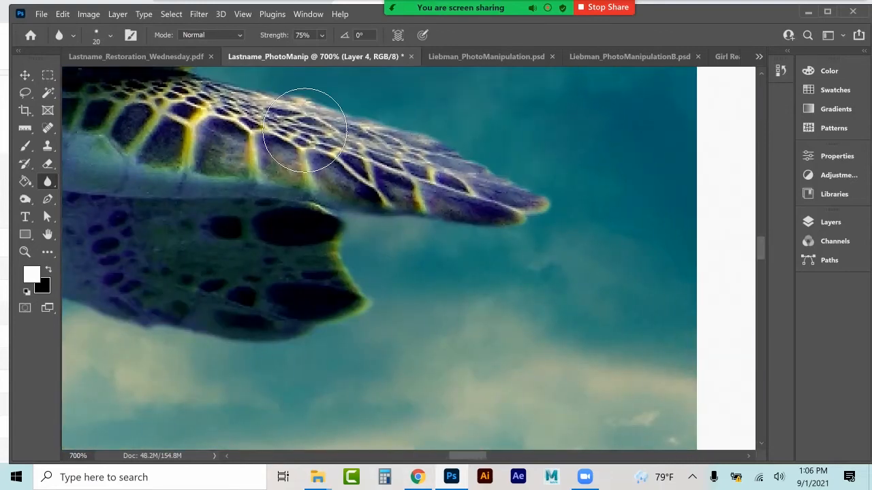
scroll(266, 112, "up", 3)
scroll(374, 259, "up", 1)
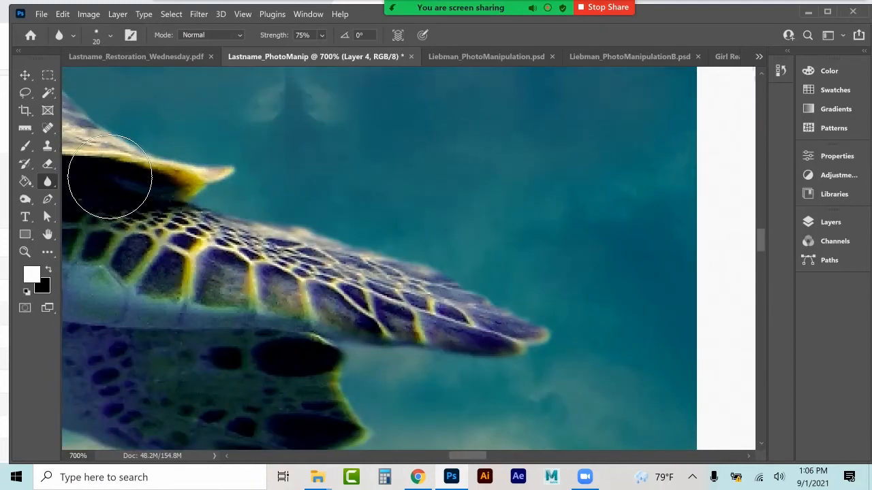
scroll(409, 259, "left", 5)
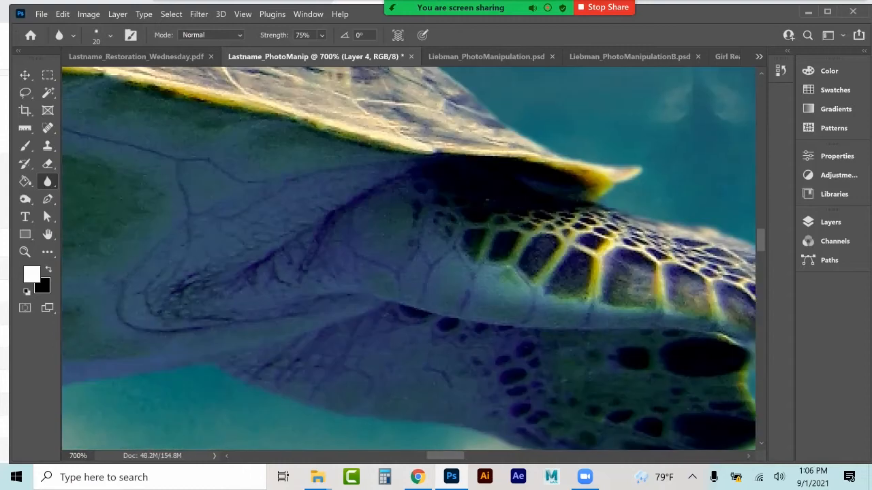
scroll(408, 259, "up", 3)
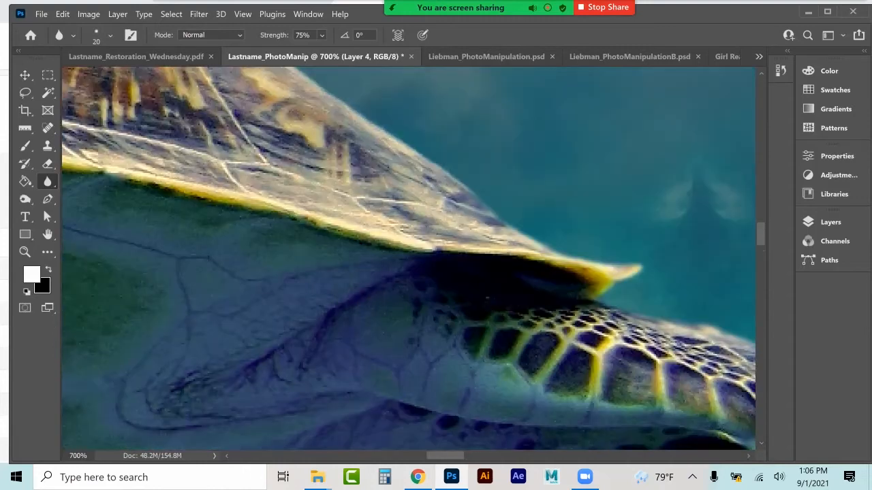
scroll(418, 153, "up", 5)
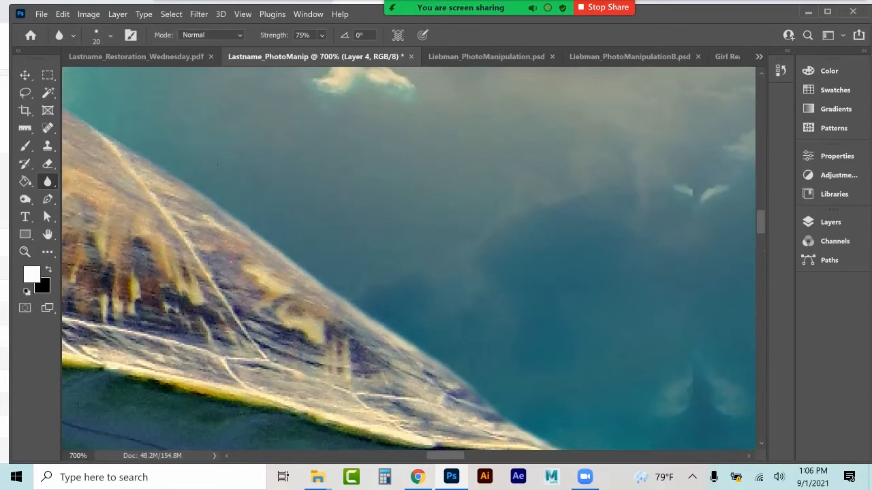
Step: Blur the upper edge of the turtle's shell and the back of its neck against the sky
scroll(217, 165, "left", 6)
scroll(217, 165, "up", 2)
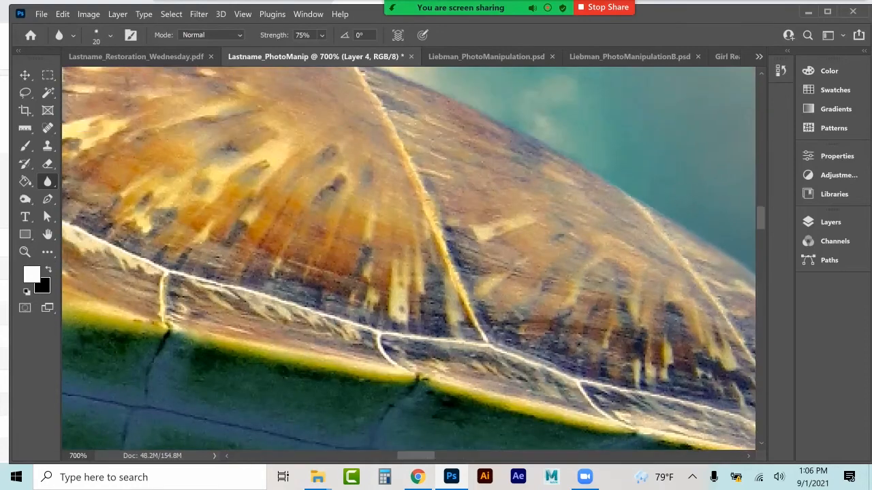
scroll(302, 156, "up", 2)
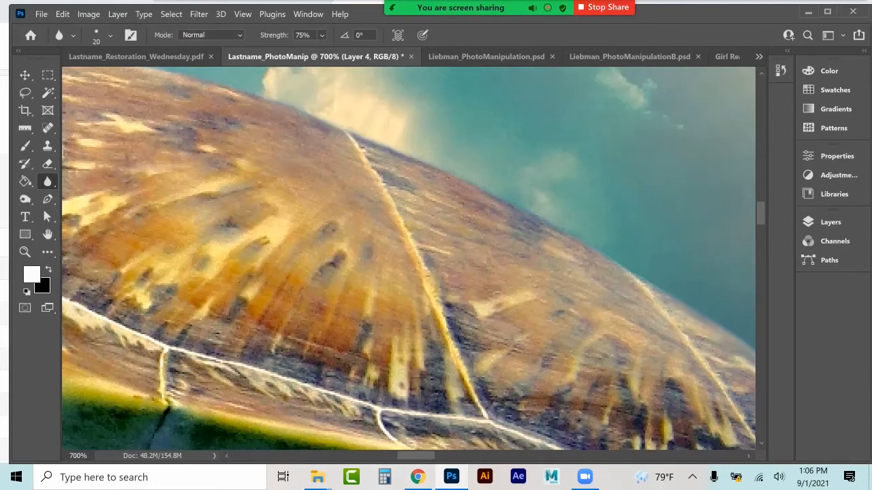
scroll(409, 259, "left", 6)
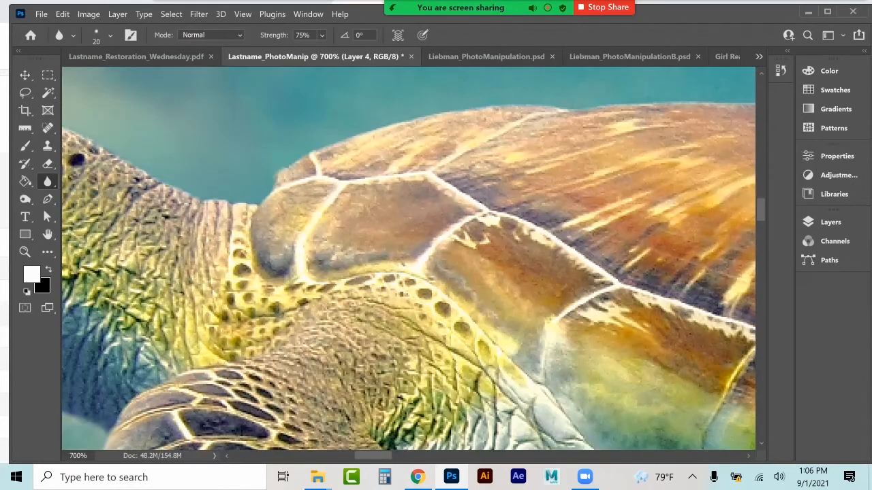
scroll(409, 259, "up", 1)
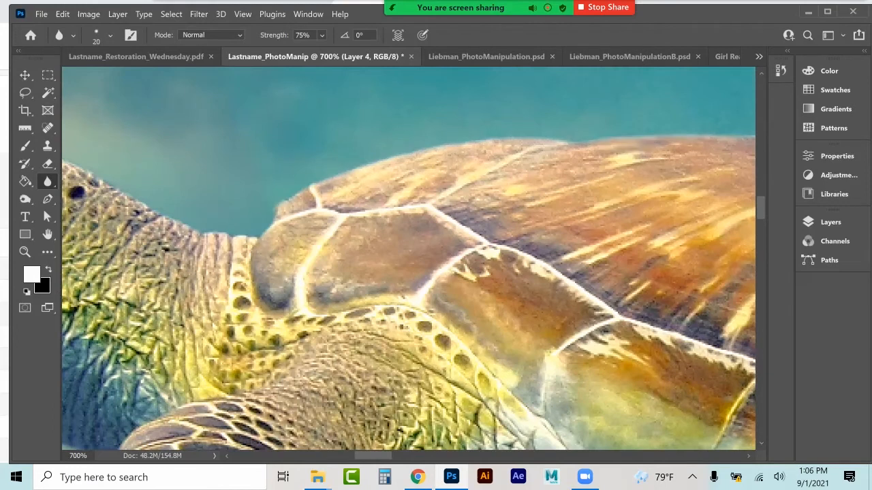
mouse_move(256, 236)
left_mouse_down()
mouse_move(161, 215)
mouse_move(106, 176)
left_mouse_up()
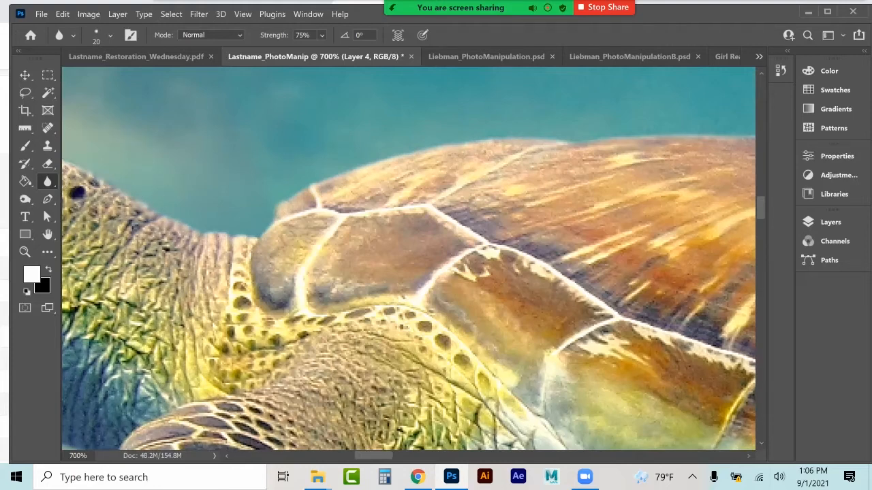
Step: Hide Layer 5, which contains the girl reading a book
key("ctrl+minus")
key("ctrl+minus")
key("ctrl+minus")
key("ctrl+minus")
key("ctrl+minus")
key("ctrl+minus")
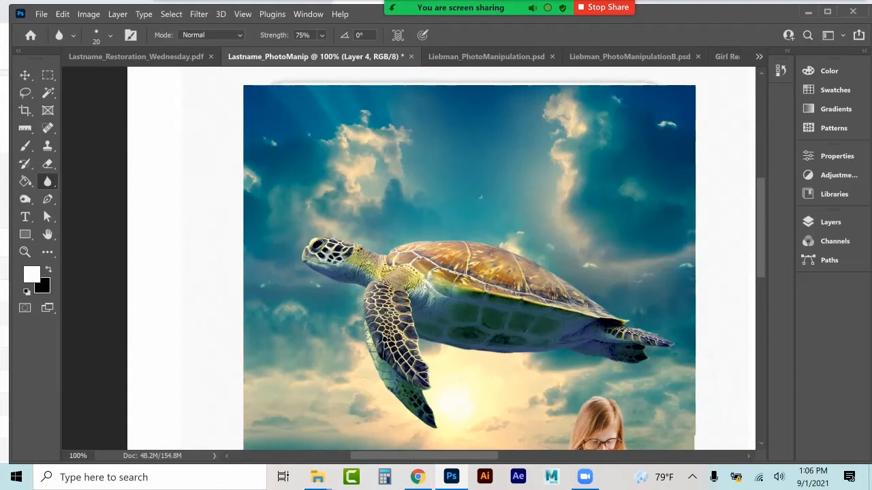
scroll(469, 258, "down", 3)
scroll(469, 258, "down", 5)
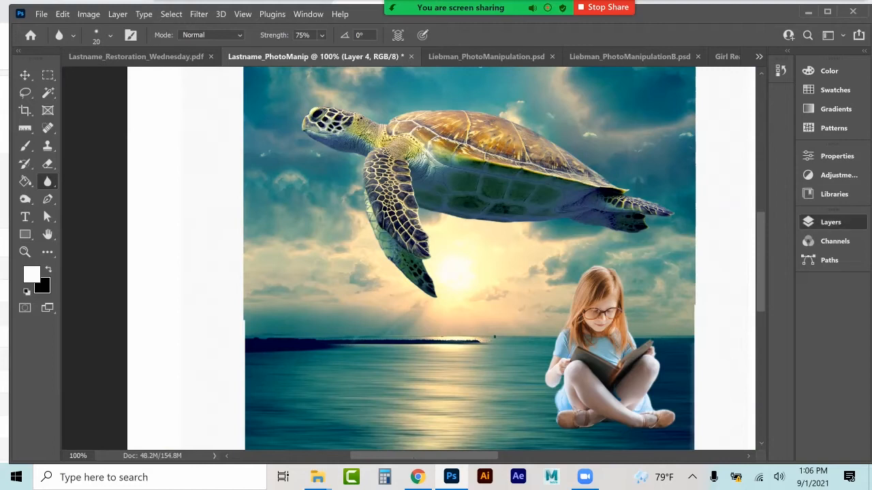
left_click(830, 223)
left_click(644, 319)
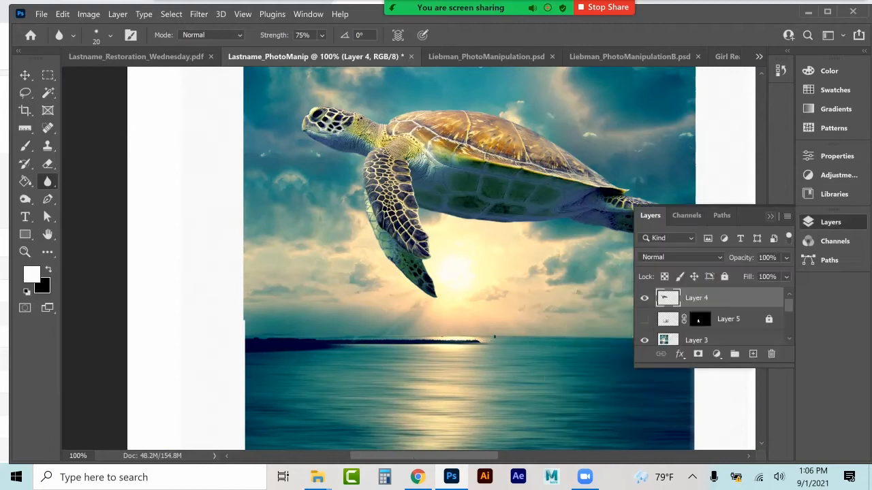
left_click(771, 216)
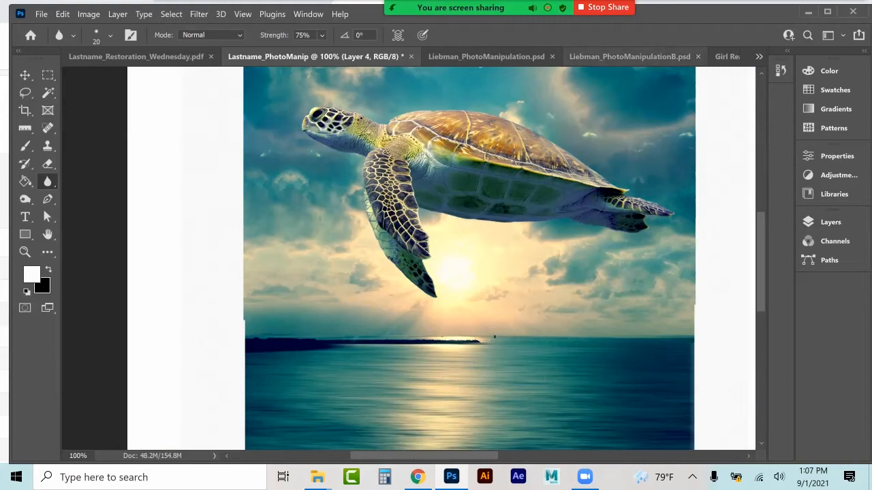
Step: Examine how the turtle and fish net are combined in the finished sample, and look at the fairy composition in the other sample document
left_click(629, 56)
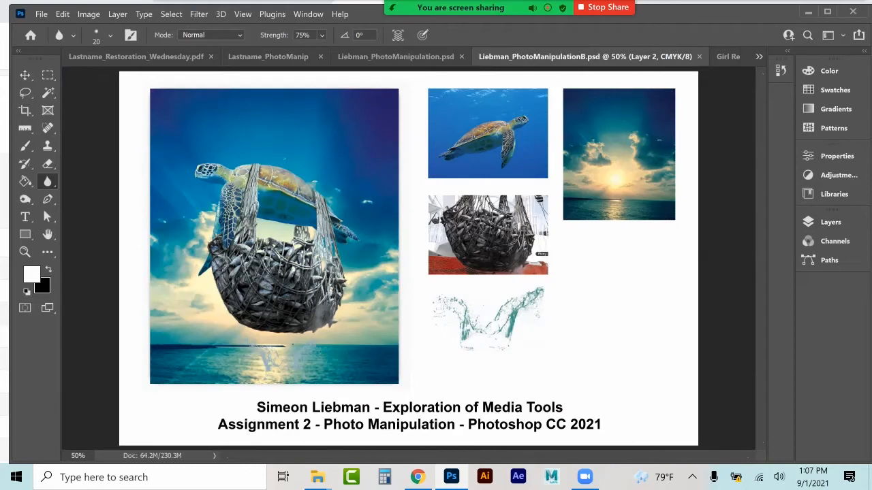
left_click(24, 252)
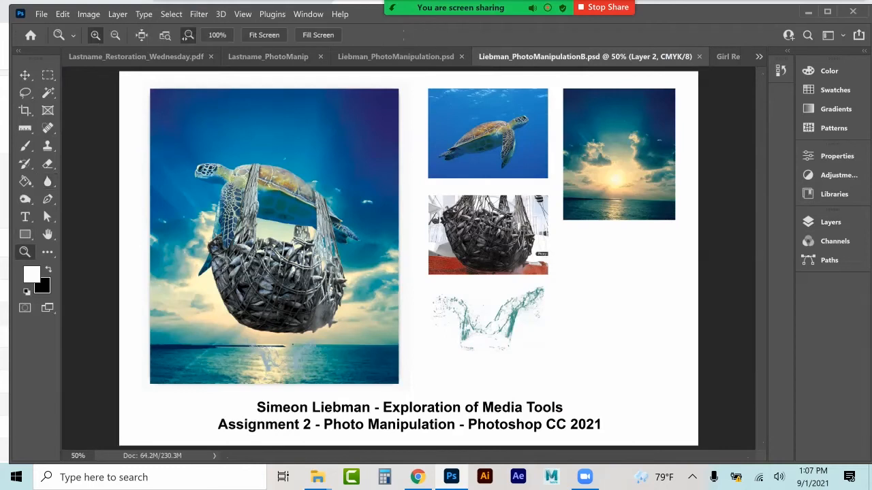
left_click(225, 268)
left_click(242, 222)
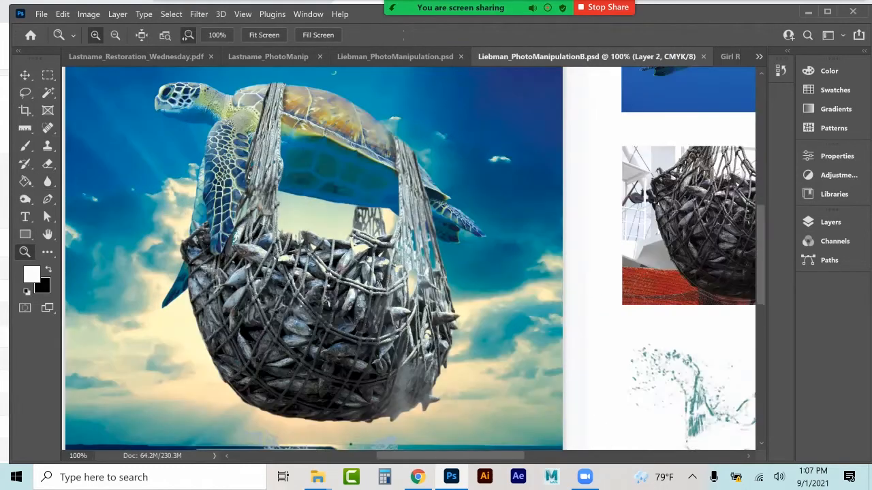
scroll(415, 259, "up", 2)
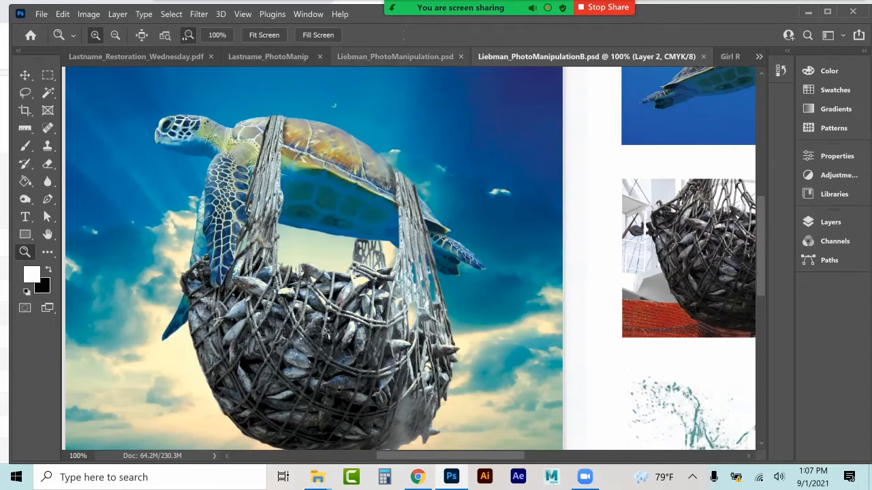
left_click(395, 56)
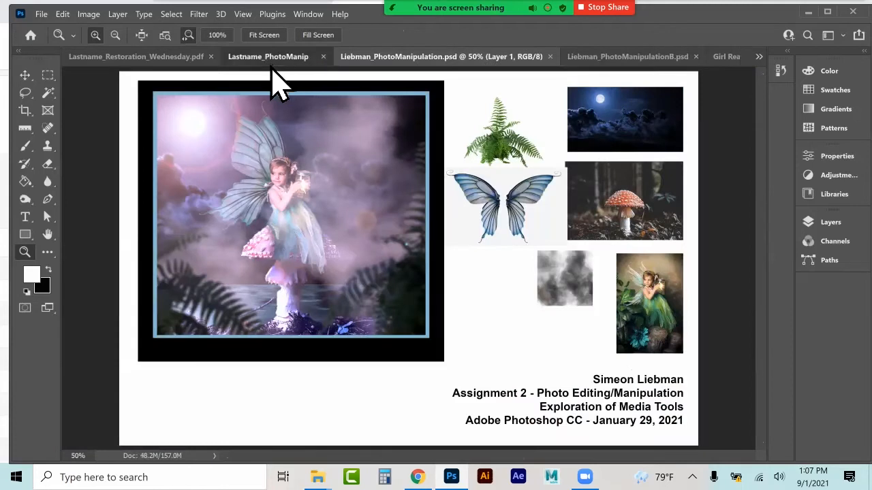
Step: Return to the Lastname_PhotoManip document and lasso the turtle's far front flipper, following the edge of the near flipper
left_click(252, 58)
left_click(245, 274)
scroll(433, 258, "up", 2)
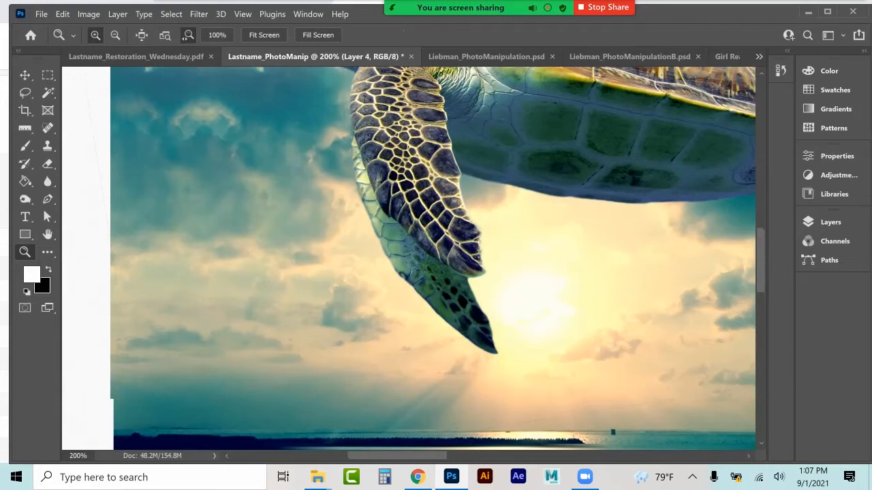
left_click(25, 93)
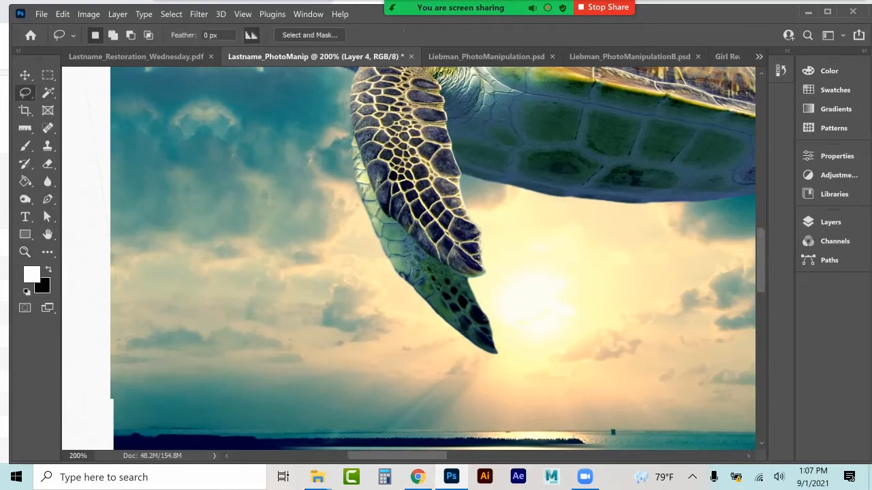
mouse_move(341, 130)
left_mouse_down()
mouse_move(378, 345)
mouse_move(508, 395)
mouse_move(519, 298)
mouse_move(421, 250)
mouse_move(343, 129)
left_mouse_up()
key("ctrl+c")
key("ctrl+v")
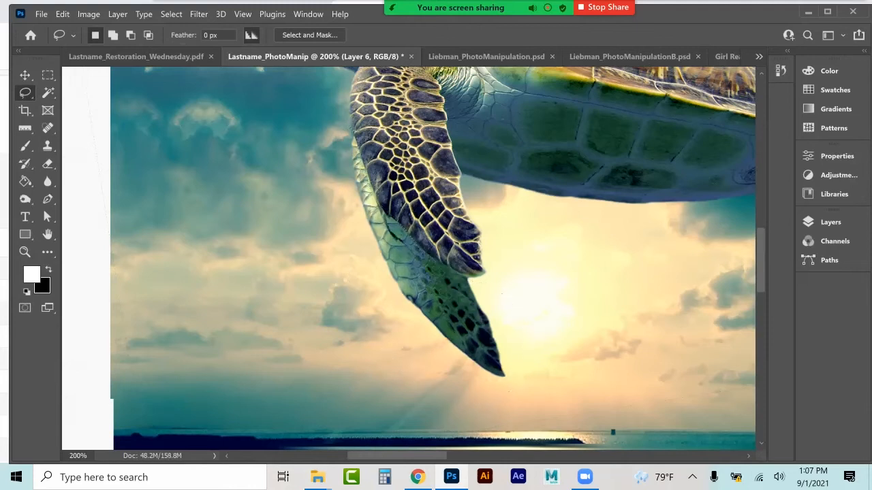
left_click(830, 222)
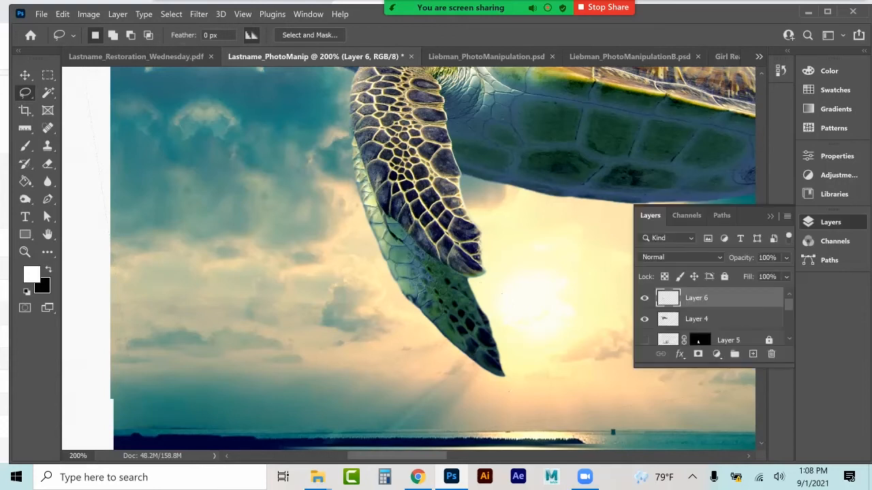
left_click(770, 216)
key("ctrl+z")
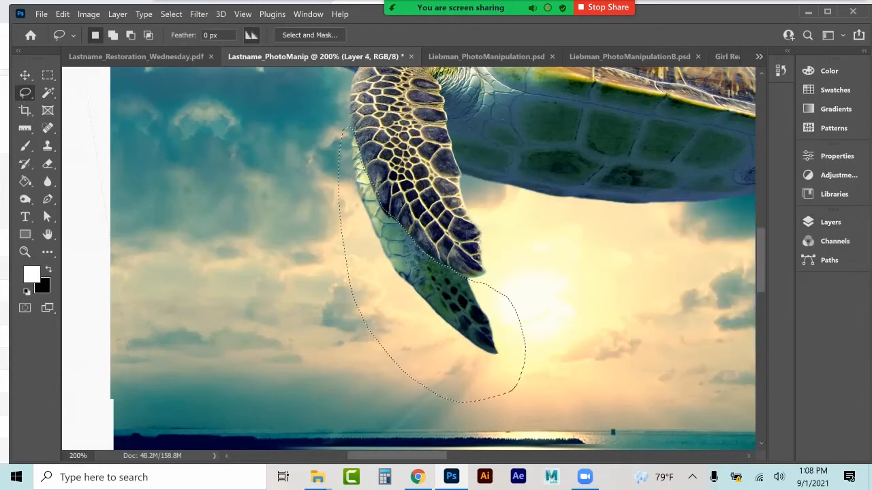
Step: Refine the far flipper selection with Smooth 4, Feather 1.0 px and Shift Edge +25%, and cut the flipper onto its own layer
left_click(310, 35)
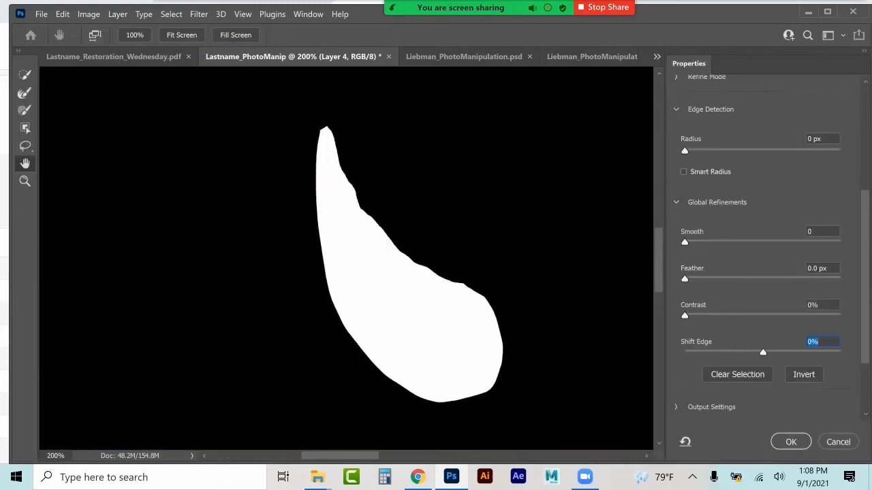
left_click_drag(685, 242, 692, 241)
left_click_drag(684, 279, 693, 278)
left_click_drag(763, 353, 782, 352)
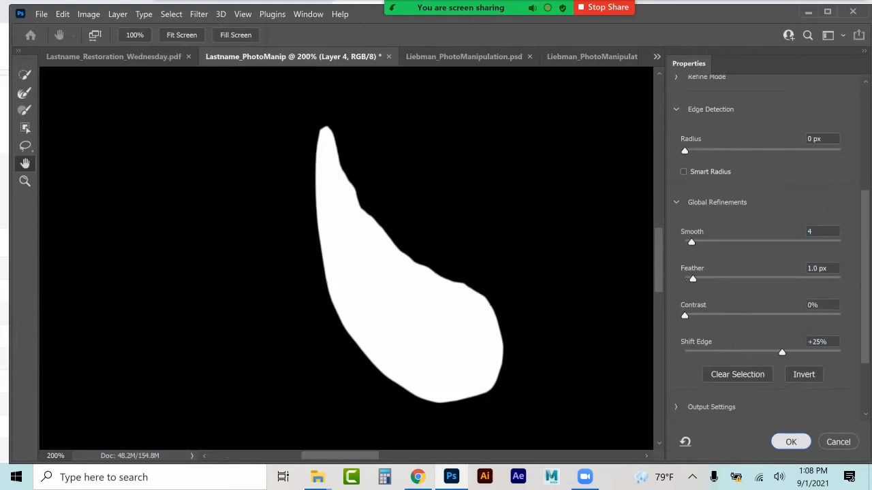
left_click(791, 442)
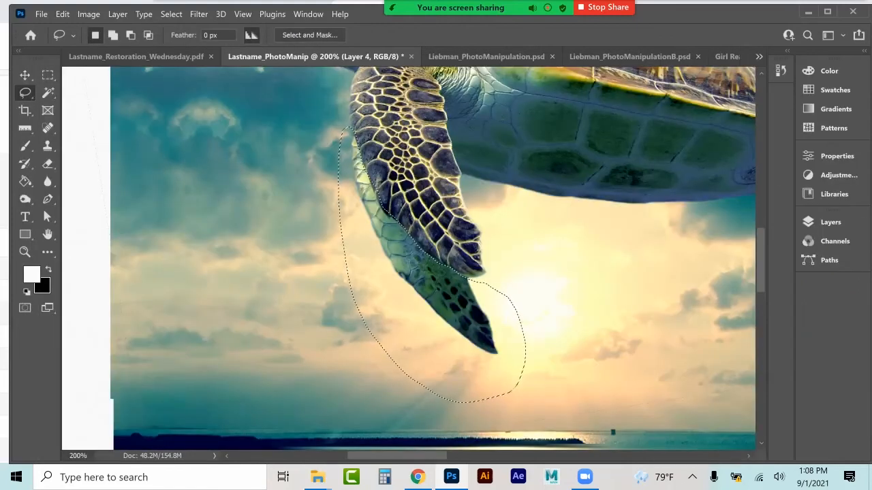
key("ctrl+v")
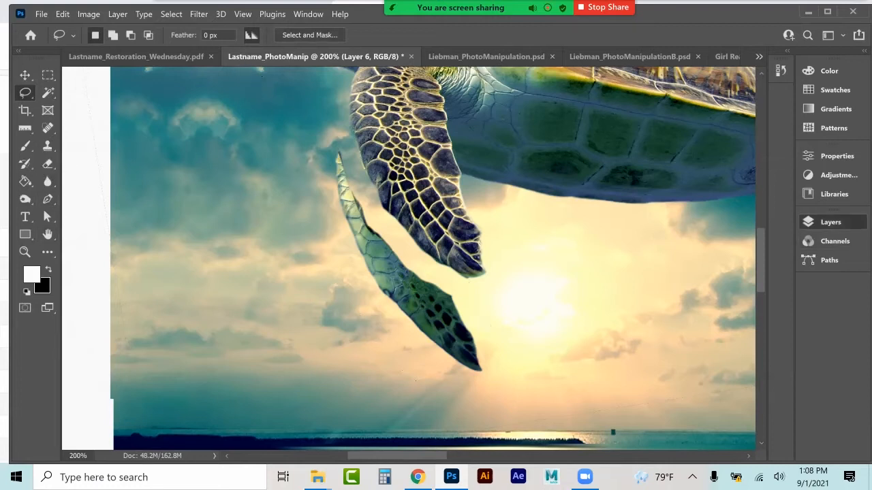
Step: Move the cut far flipper on Layer 6 away from the near flipper, into the open sky below the turtle's head
left_click(830, 222)
left_click(696, 319)
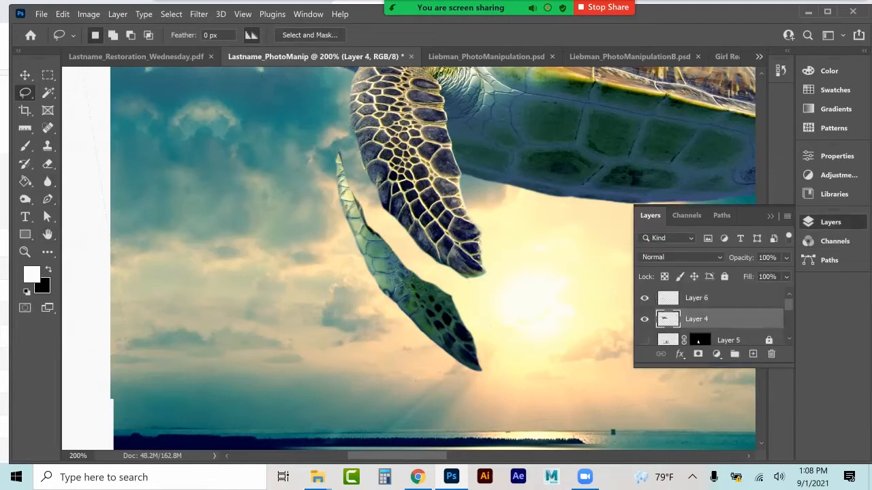
left_click(47, 181)
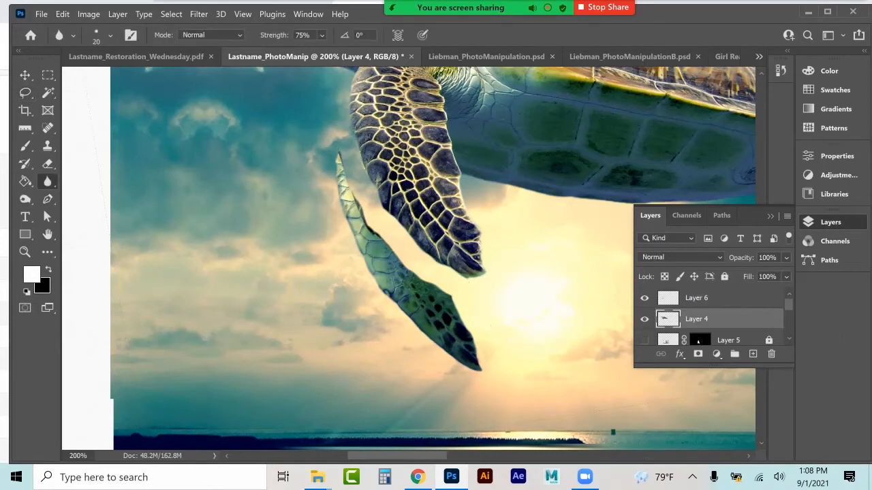
left_click(696, 298)
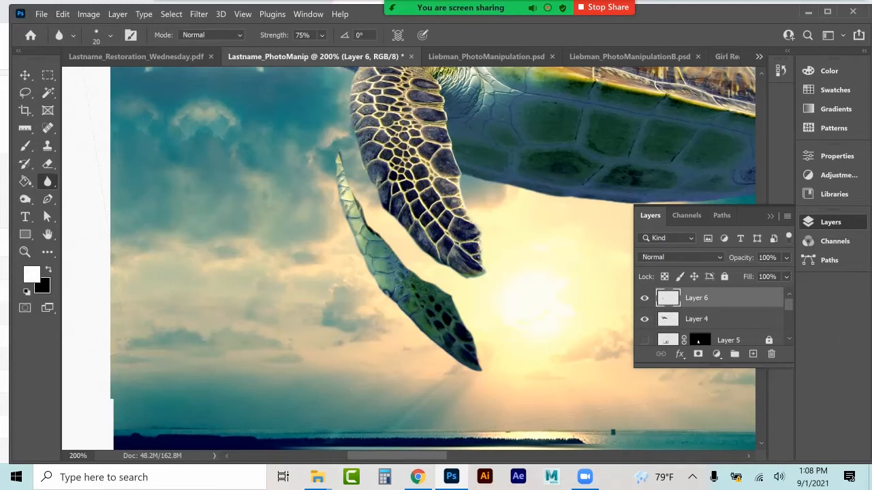
left_click(24, 75)
left_click_drag(404, 278, 301, 215)
scroll(301, 215, "up", 1)
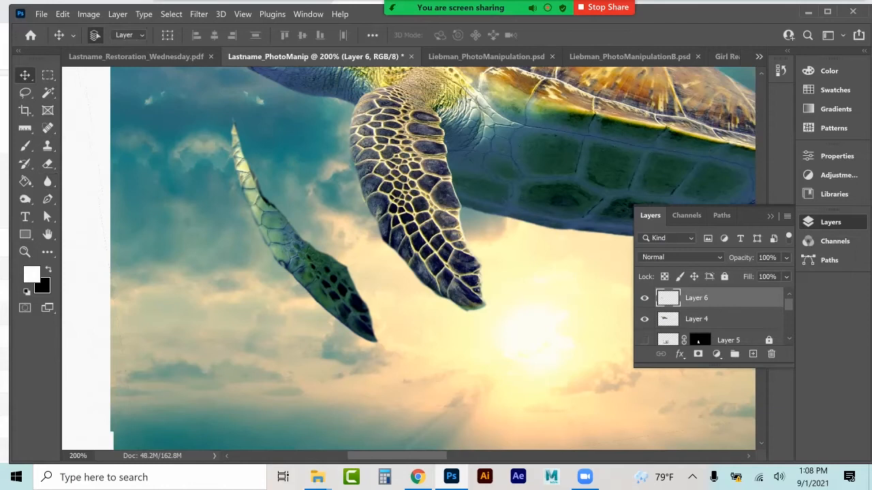
scroll(433, 258, "up", 1)
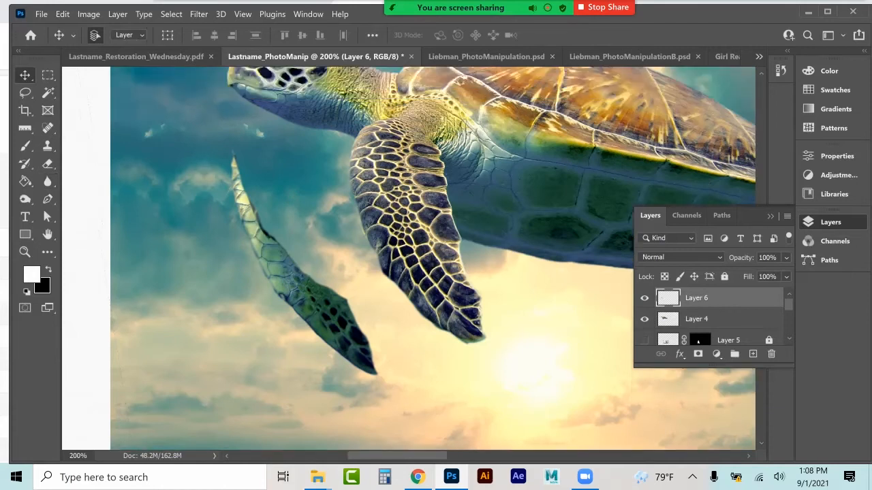
left_click_drag(263, 230, 275, 227)
Step: Rotate the far flipper about 45°, place its narrow end against the near flipper, and put Layer 6 beneath Layer 4
key("ctrl+t")
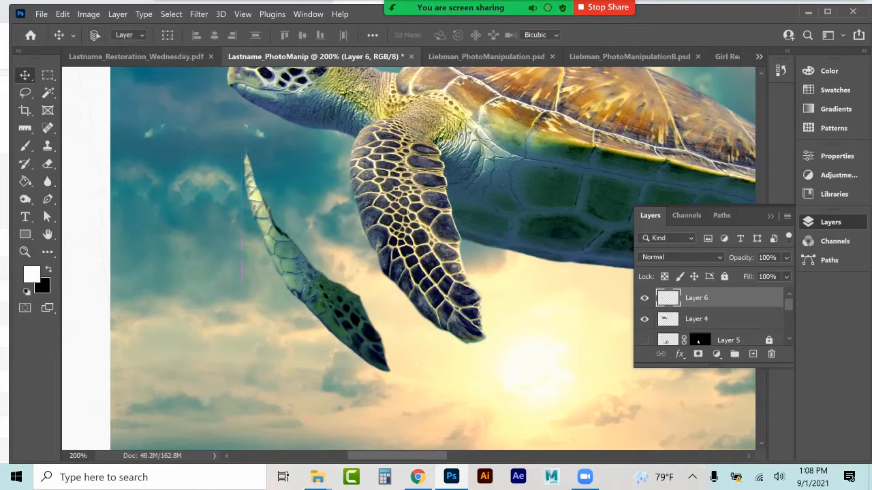
left_click_drag(383, 113, 449, 174)
left_click_drag(293, 197, 307, 218)
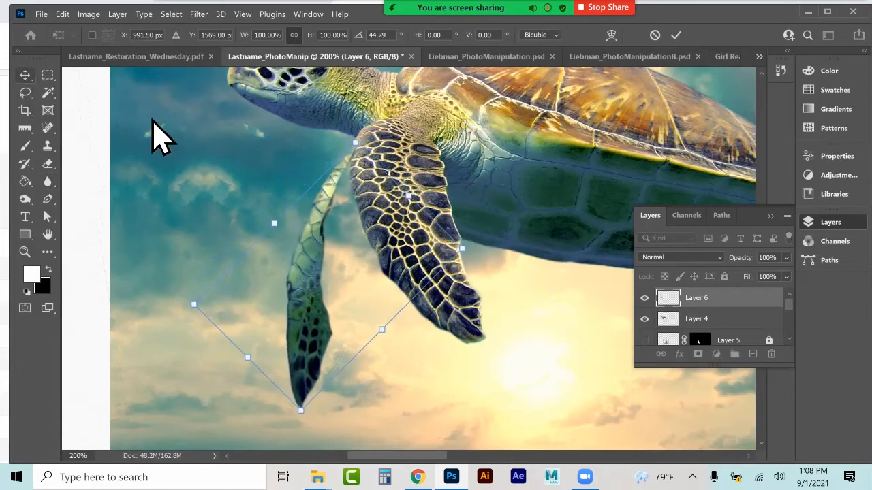
key("Return")
left_click_drag(715, 298, 715, 330)
Step: Lock the sky background on Layer 3 and tuck the far flipper on Layer 6 closer behind the near flipper
key("alt+bracketleft")
left_click_drag(281, 275, 323, 275)
key("ctrl+z")
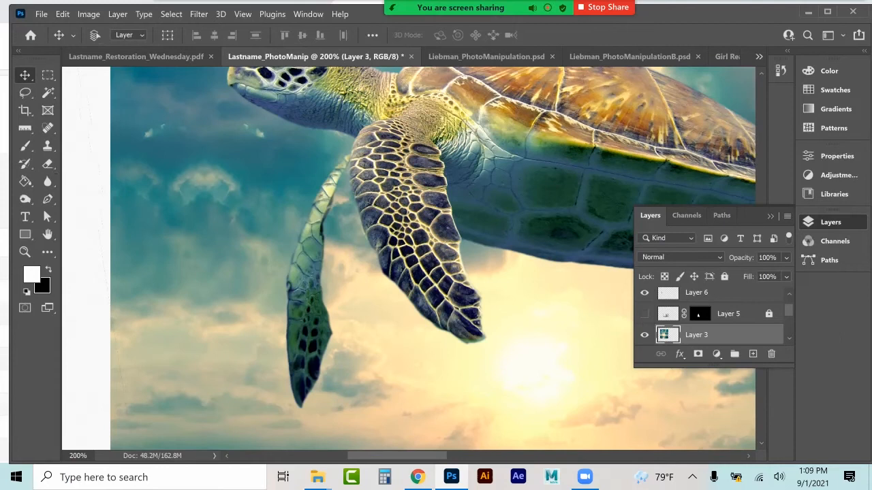
key("ctrl+slash")
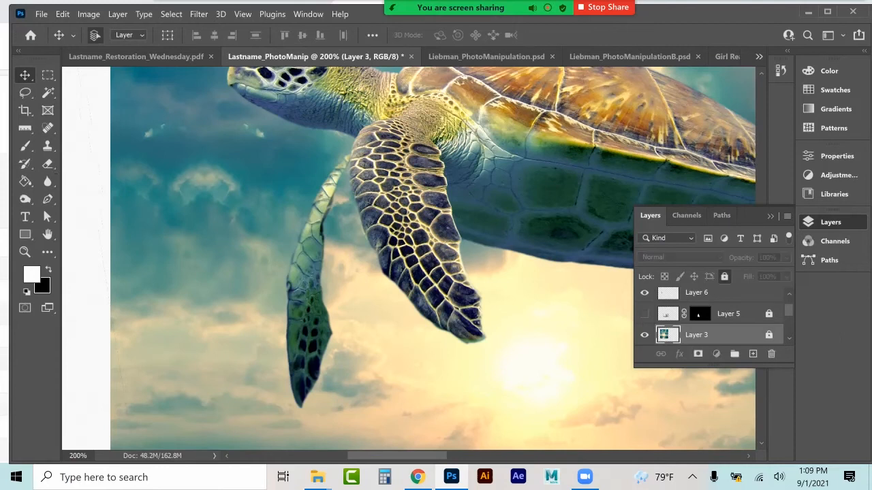
key("alt+bracketright")
left_click_drag(306, 265, 320, 253)
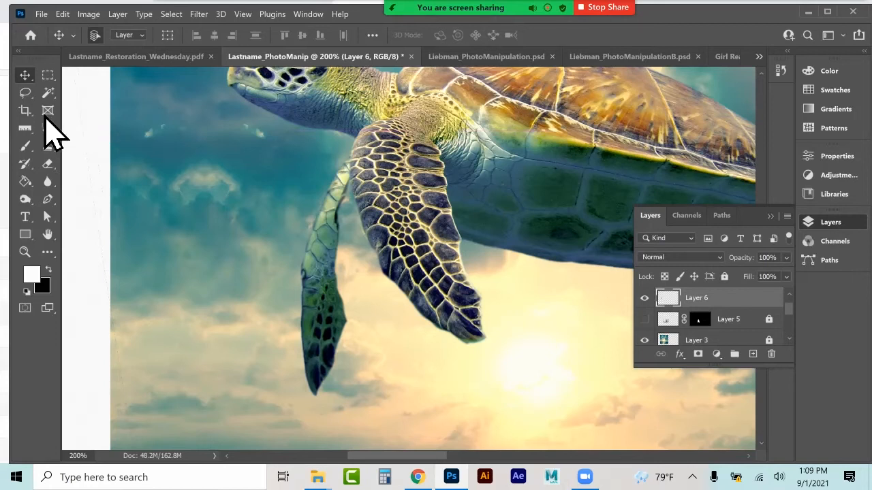
Step: Lasso the area around the far flipper and set the Clone Stamp to 53 px size and 88% opacity
left_click(25, 92)
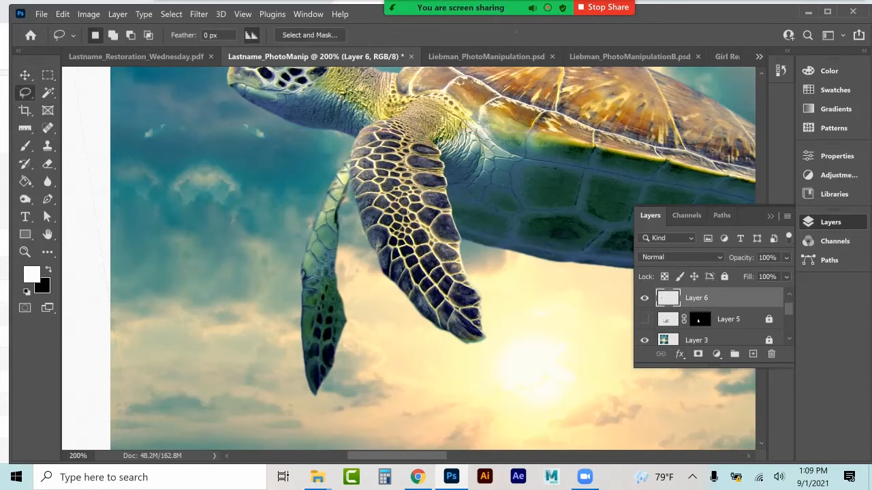
mouse_move(345, 324)
left_mouse_down()
mouse_move(382, 245)
mouse_move(389, 185)
mouse_move(324, 156)
mouse_move(257, 269)
mouse_move(252, 306)
mouse_move(265, 410)
mouse_move(317, 423)
mouse_move(347, 323)
left_mouse_up()
key("s")
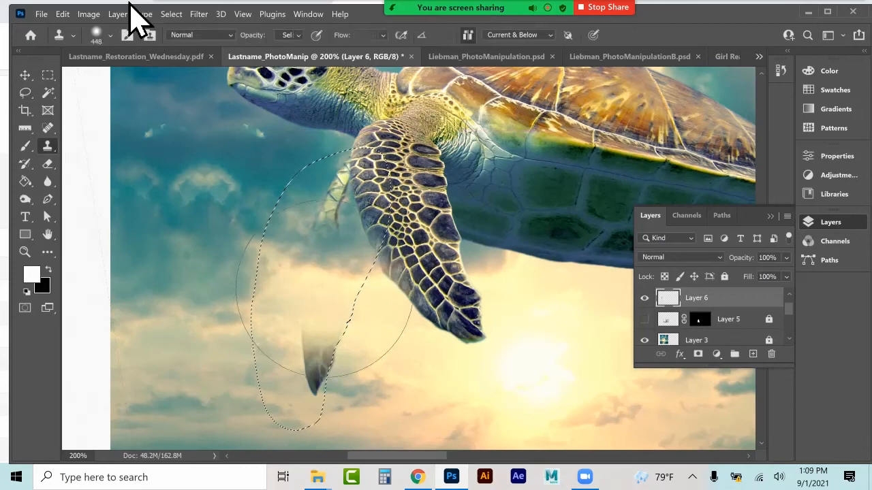
left_click(100, 36)
left_click(107, 79)
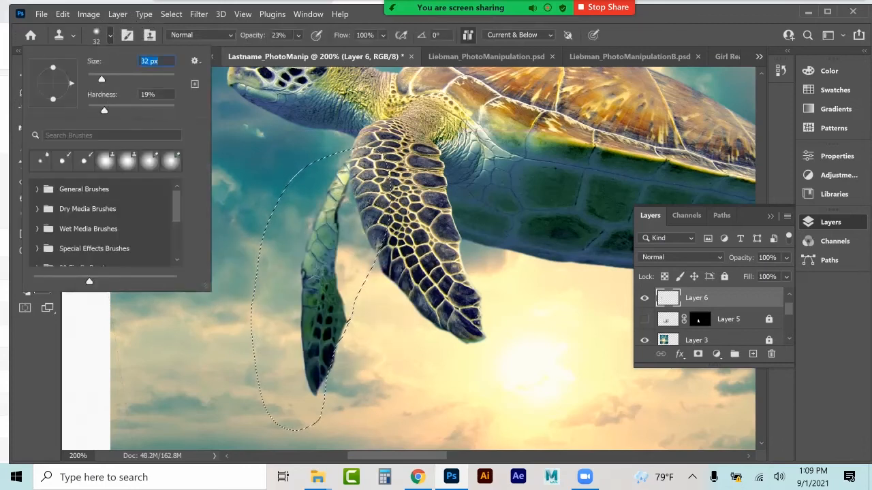
left_click_drag(107, 80, 110, 79)
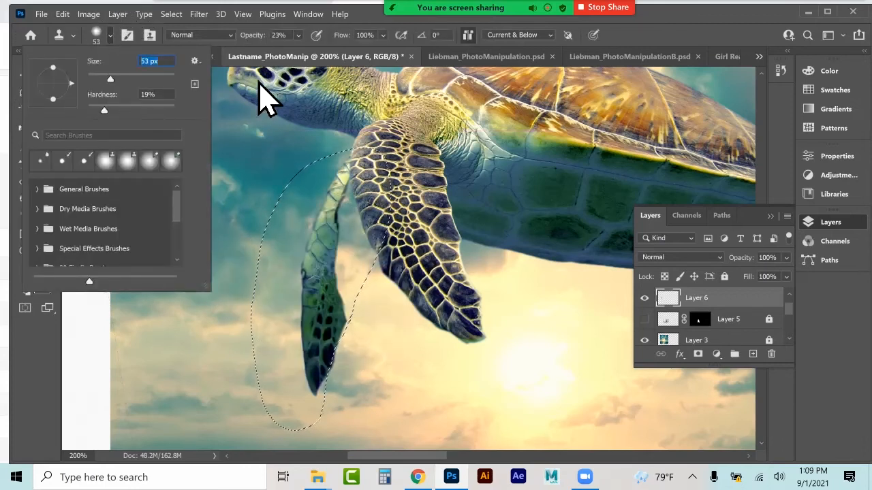
left_click(297, 35)
left_click_drag(312, 51, 354, 50)
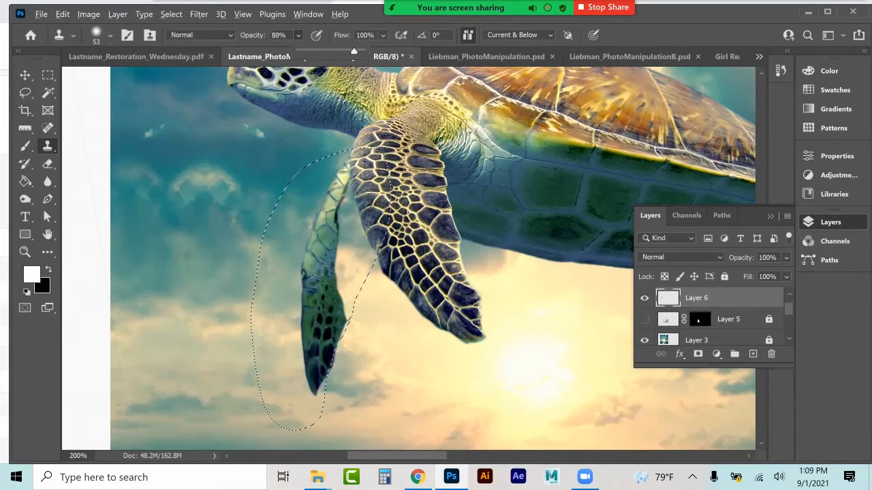
Step: Clone the flipper's scaly texture along its inner edge to widen it up to the near flipper, and clear the lasso selection
left_click(331, 321, "alt")
left_click(346, 316)
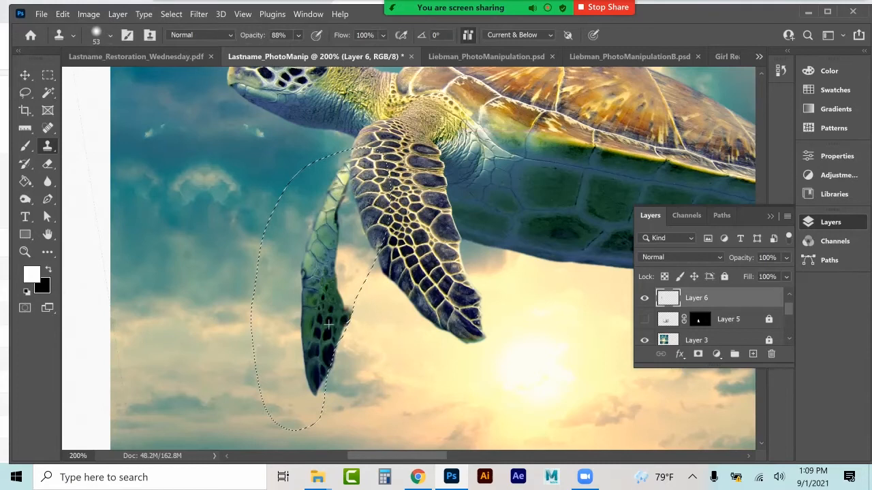
left_click_drag(346, 297, 341, 275)
left_click(342, 270)
left_click(340, 256)
left_click(342, 253)
left_click(344, 250)
left_click(352, 251)
left_click(354, 260)
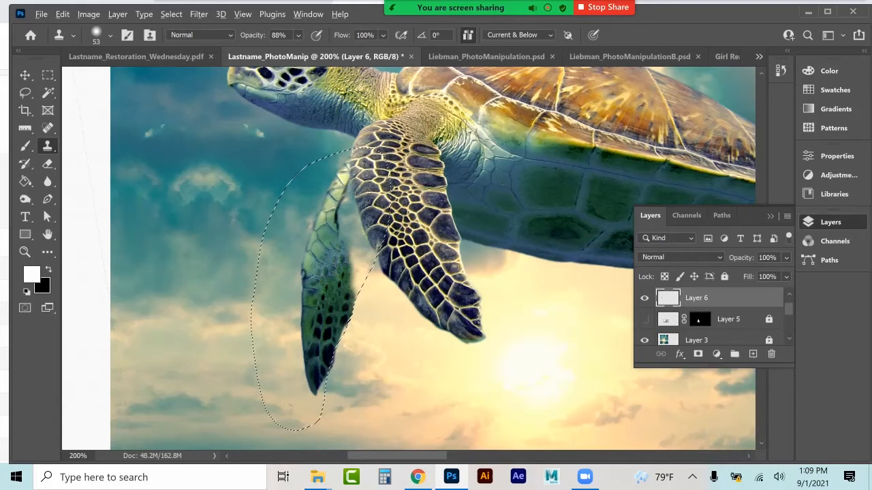
mouse_move(349, 184)
left_mouse_down()
mouse_move(345, 244)
mouse_move(351, 233)
mouse_move(360, 240)
mouse_move(353, 286)
mouse_move(347, 253)
mouse_move(362, 252)
mouse_move(365, 267)
mouse_move(367, 251)
mouse_move(352, 247)
mouse_move(347, 232)
mouse_move(362, 279)
left_mouse_up()
left_click(47, 75)
left_click(215, 160)
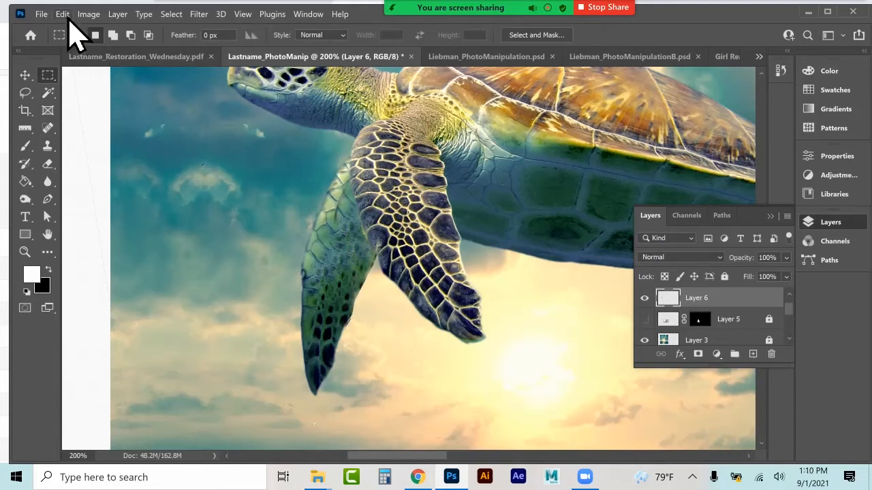
Step: Try to start a Puppet Warp on the far flipper
left_click(62, 14)
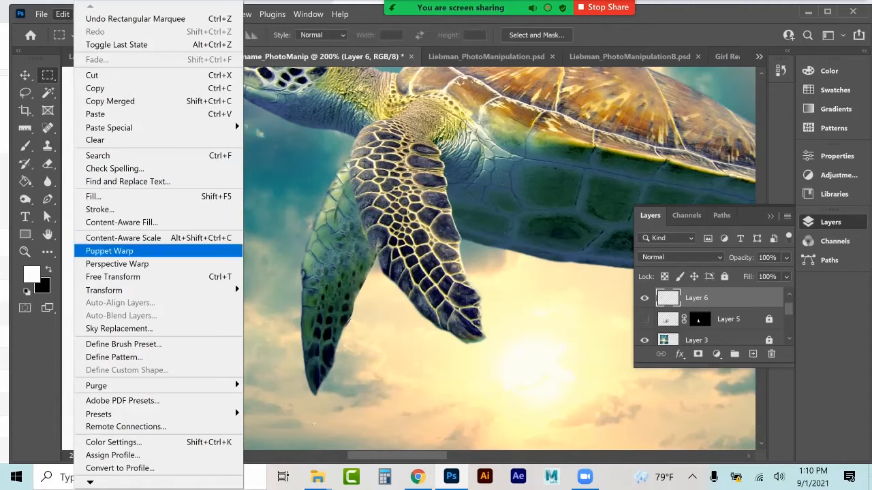
left_click(109, 251)
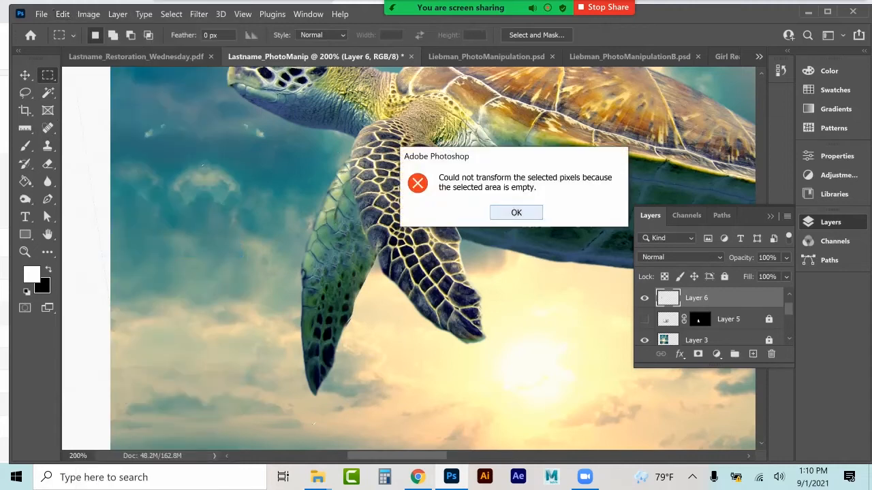
key("Return")
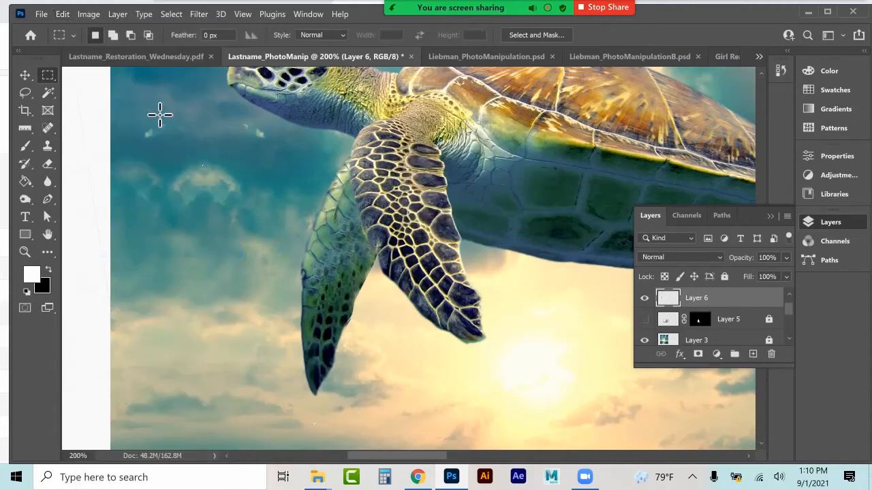
Step: Puppet Warp the far flipper with pins at its base, inner edge and tip, swing the tip outward from the near flipper, and apply it
left_click(26, 76)
key("m")
left_click(25, 75)
left_click(62, 14)
left_click(109, 250)
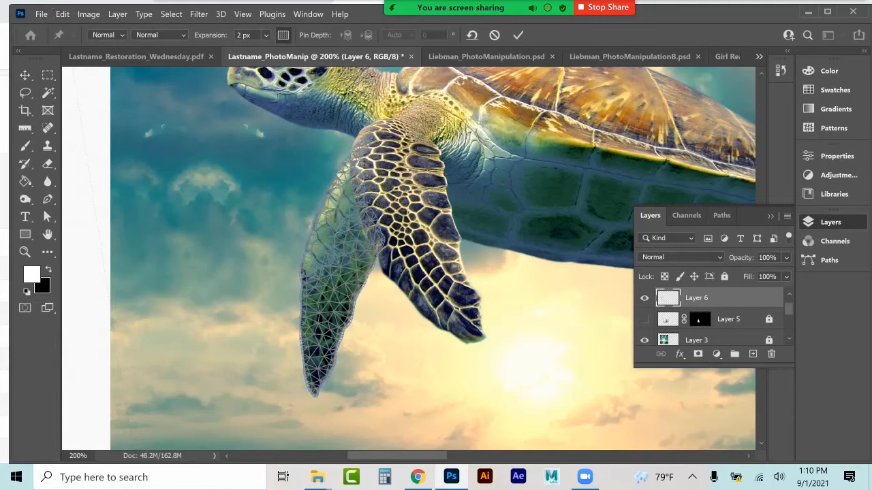
left_click(354, 154)
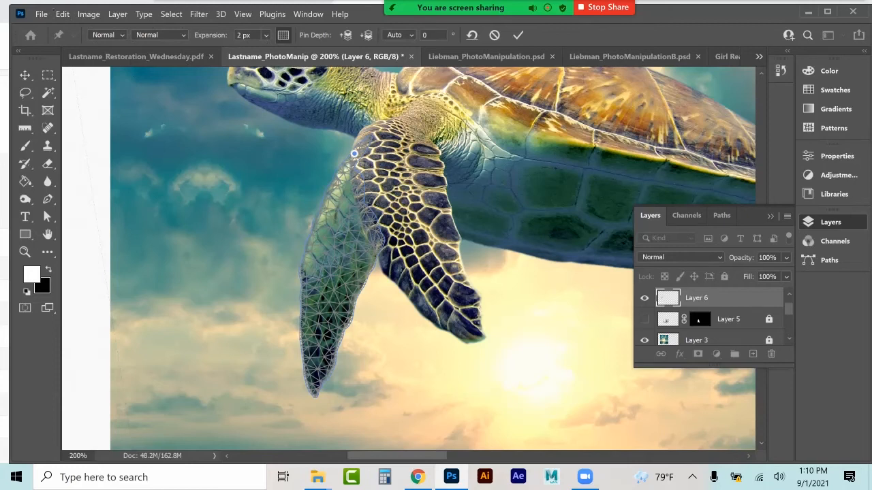
left_click(374, 240)
left_click(318, 382)
left_click_drag(317, 382, 246, 318)
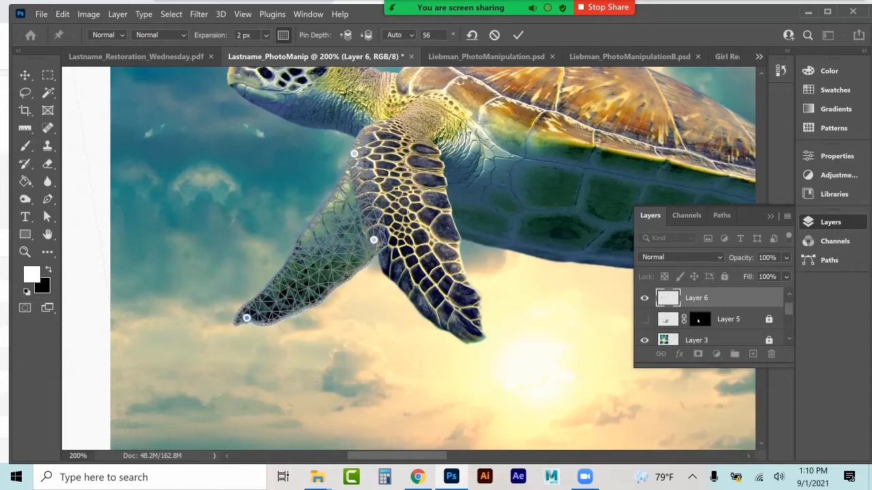
left_click(24, 75)
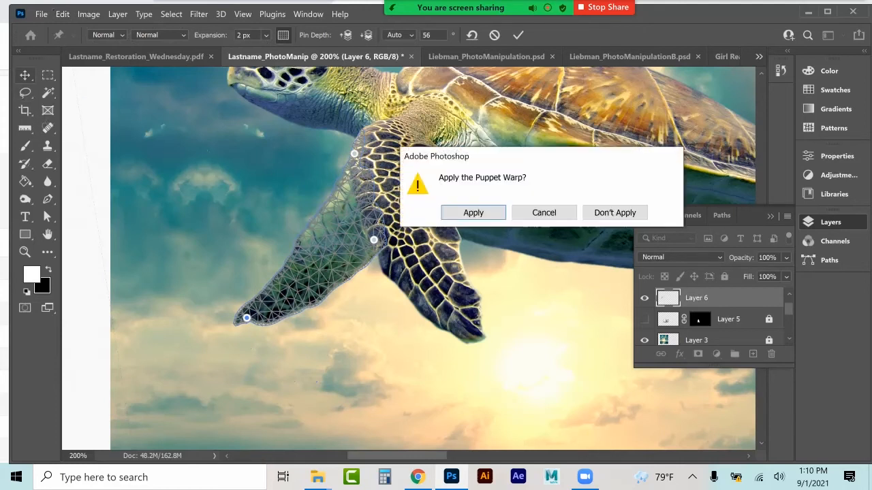
key("Return")
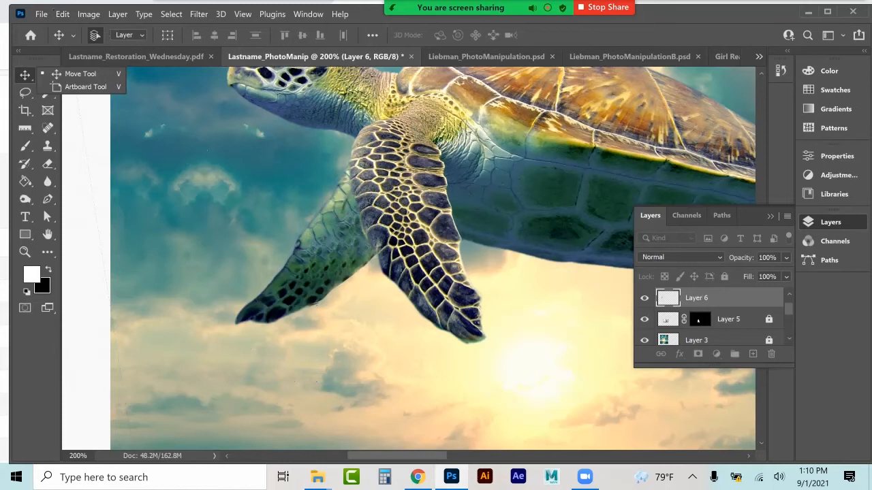
Step: Show Layer 5 and try opening its layer mask in Select and Mask
left_click(698, 319)
right_click(702, 319)
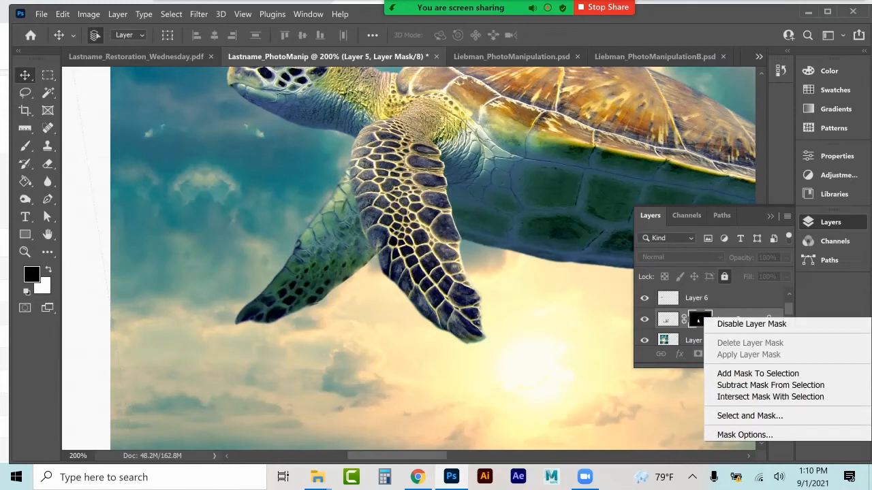
left_click(699, 319)
right_click(699, 319)
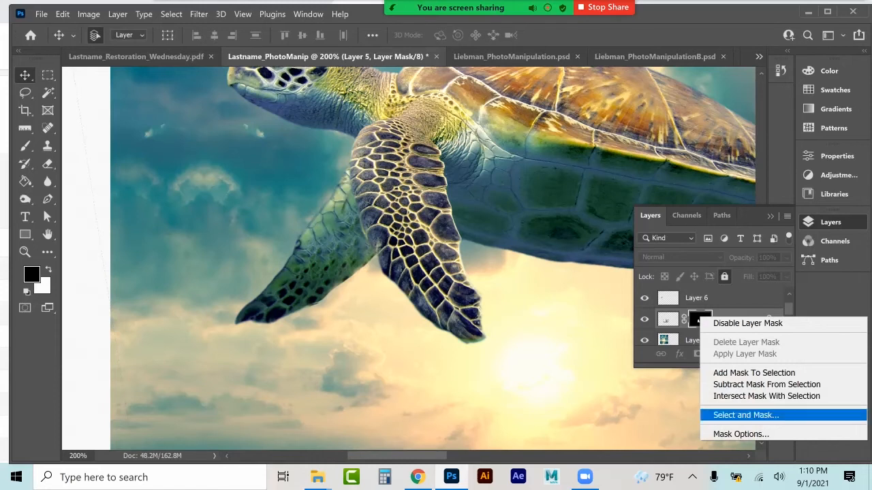
left_click(745, 415)
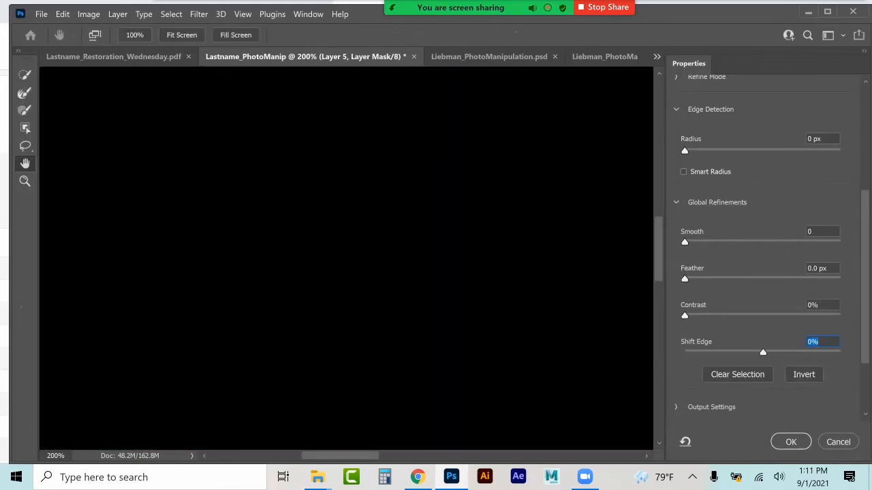
key("Escape")
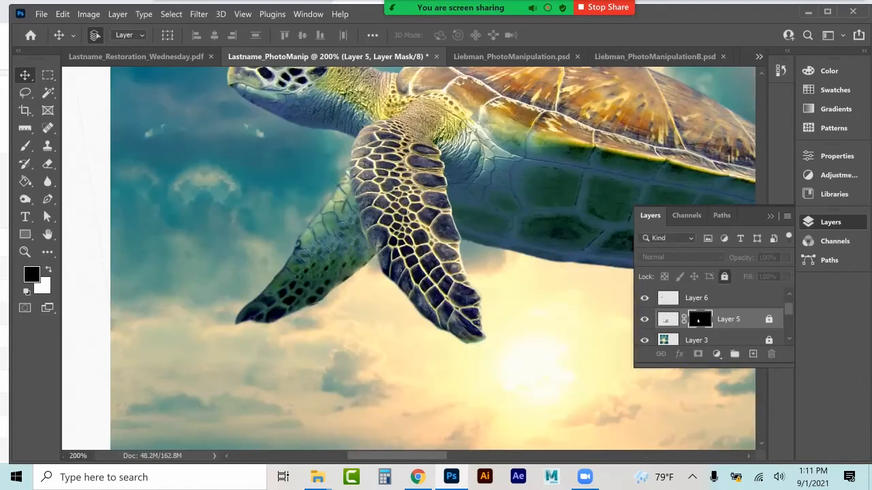
Step: Unlock the reading girl's Layer 5 and apply its layer mask
scroll(432, 258, "down", 5)
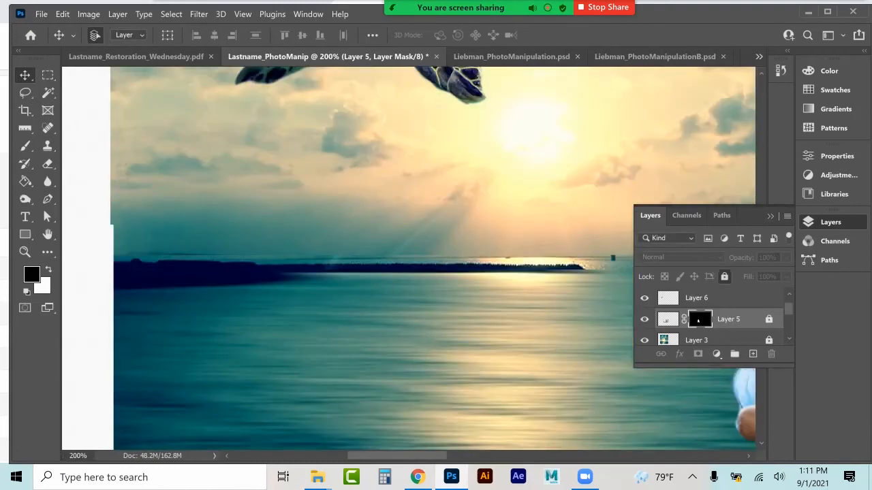
scroll(409, 259, "right", 10)
scroll(409, 259, "left", 6)
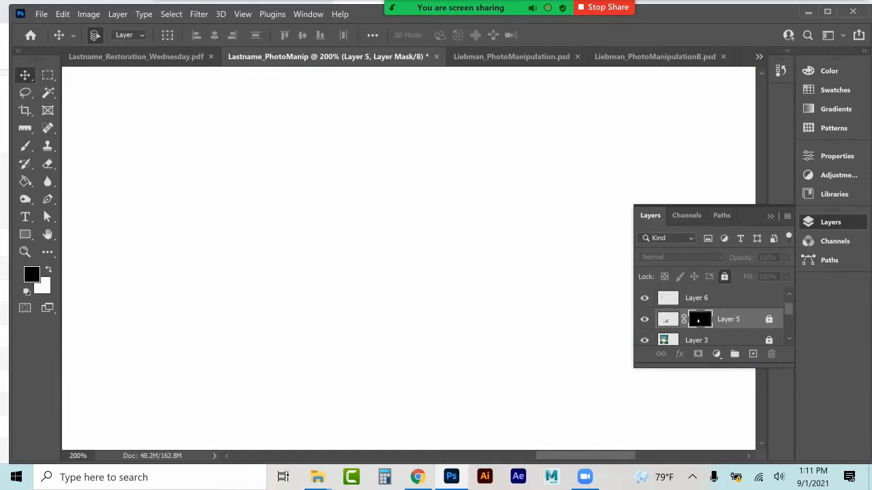
scroll(409, 258, "left", 5)
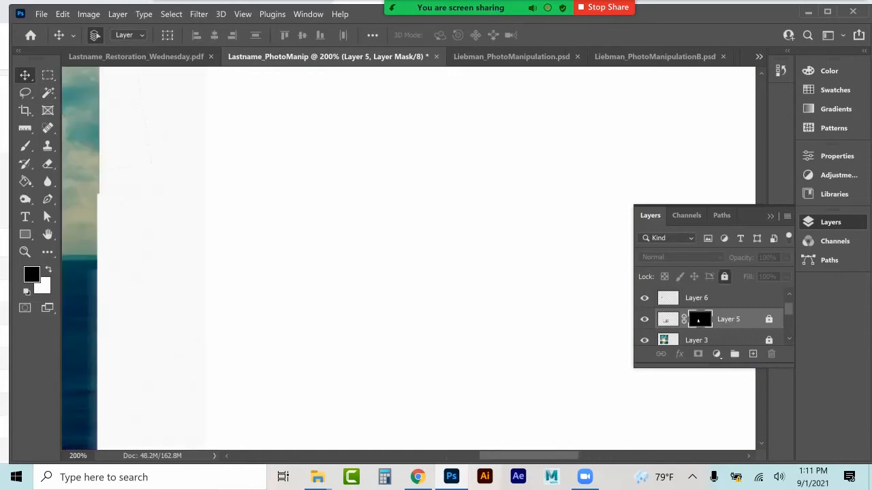
scroll(408, 259, "left", 3)
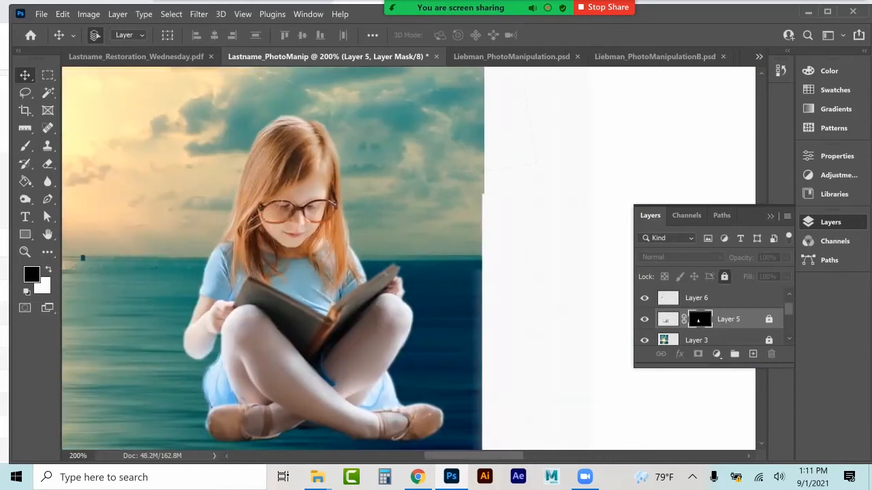
scroll(273, 259, "down", 1)
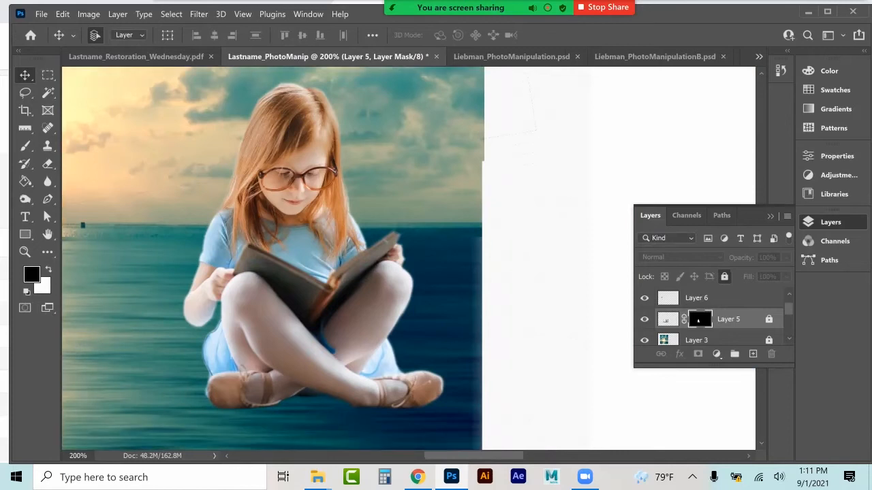
left_click(668, 318)
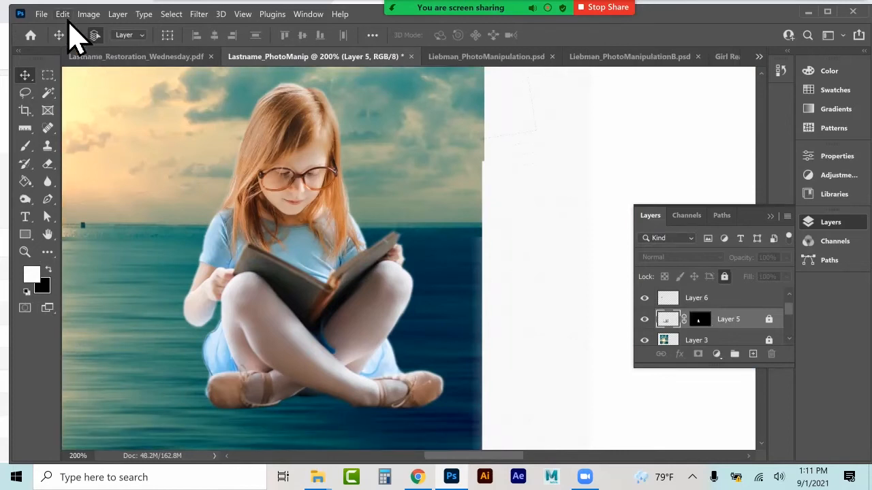
left_click(63, 15)
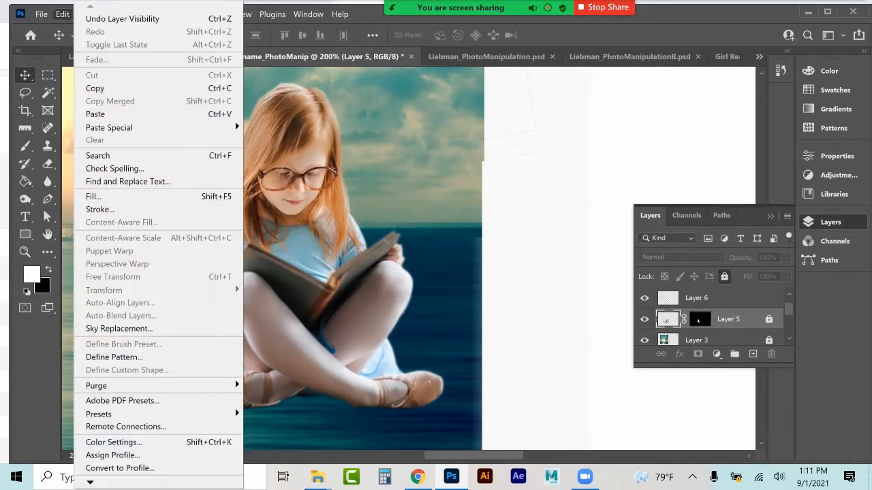
key("Escape")
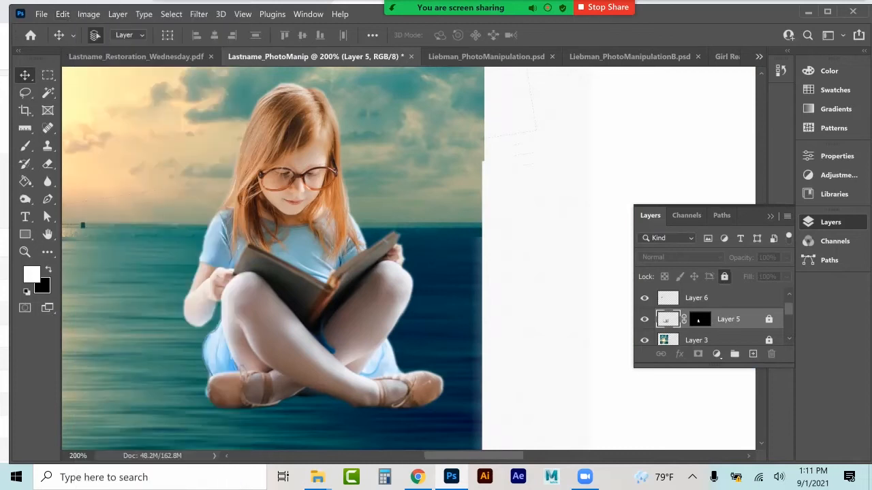
right_click(699, 318)
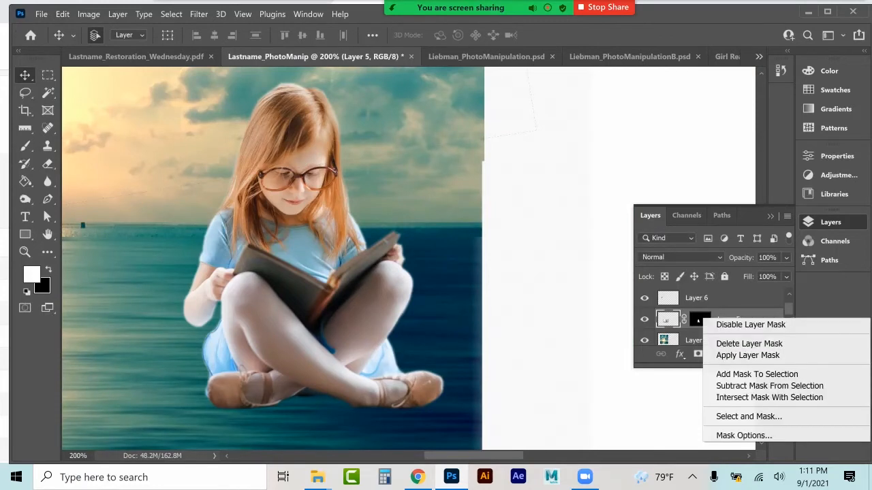
left_click(748, 355)
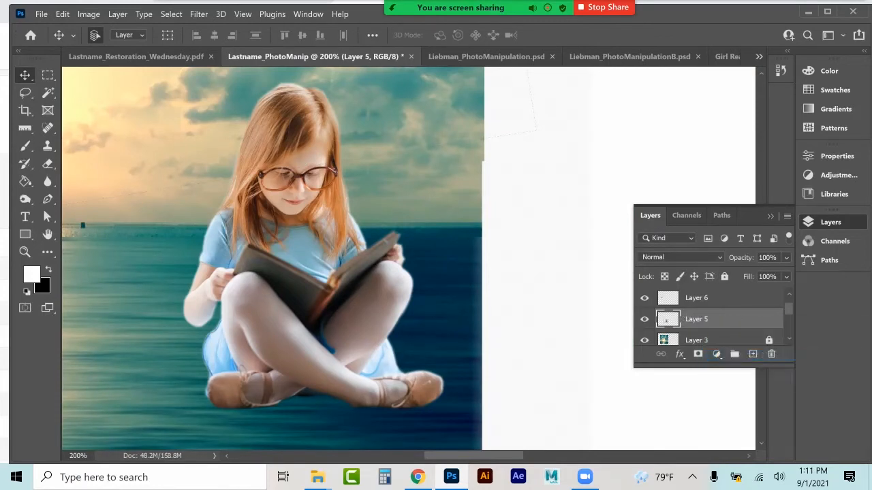
Step: Puppet Warp the girl with pins on both shoes, both knees and her head, tilt the head toward the sun, and apply it
left_click(62, 14)
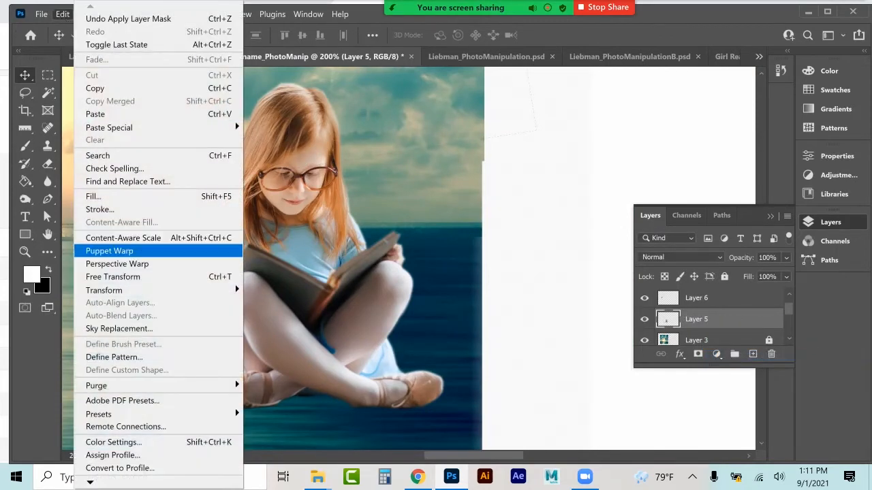
key("Escape")
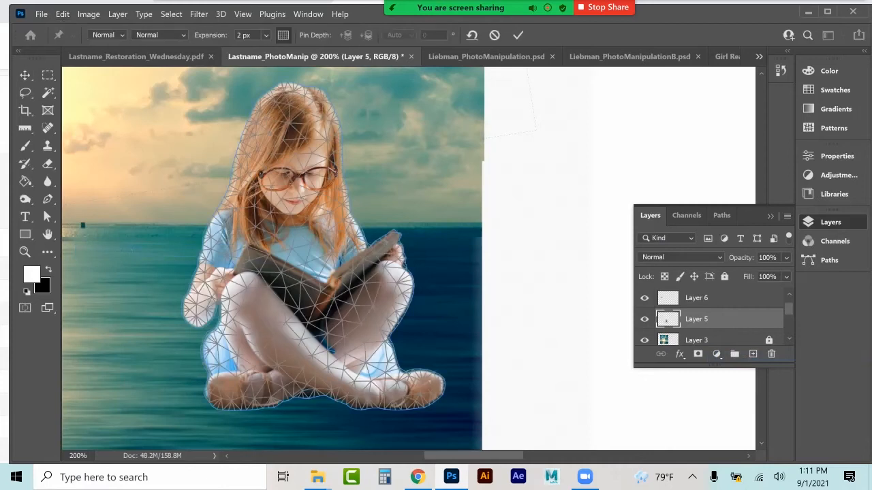
left_click(232, 402)
left_click(428, 395)
left_click(245, 287)
left_click(400, 280)
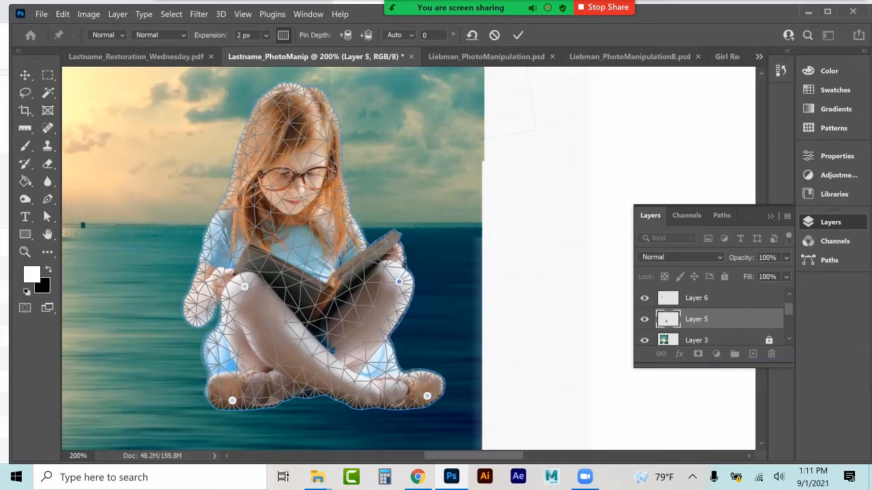
left_click(297, 102)
left_click_drag(297, 102, 246, 110)
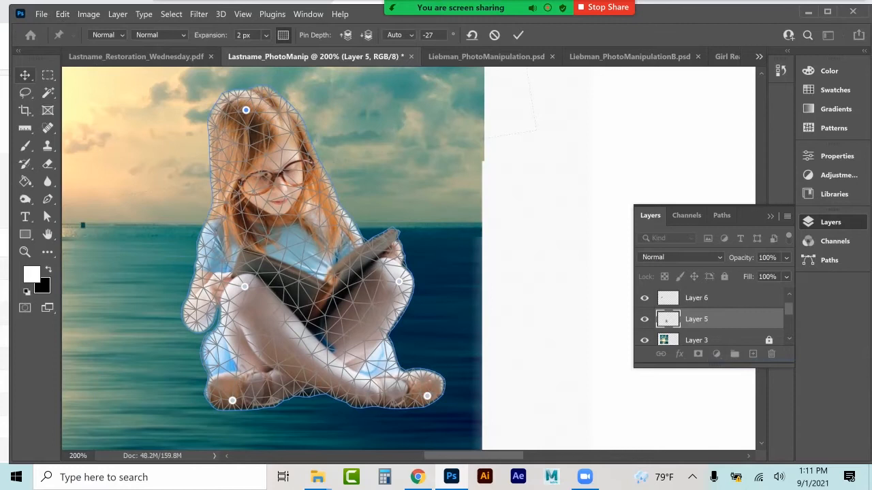
left_click(24, 75)
left_click(472, 212)
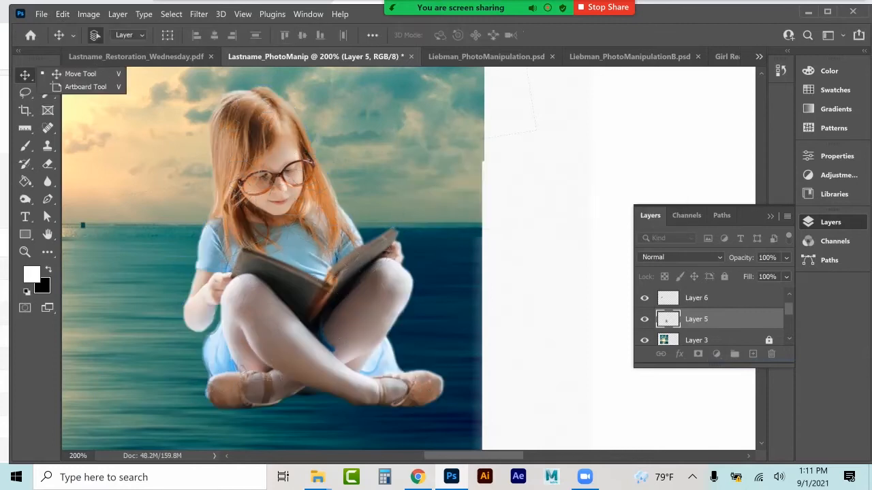
Step: Undo the girl's Puppet Warp, mask application and unlocking by deleting the history states from Unlock Layer onward
key("ctrl")
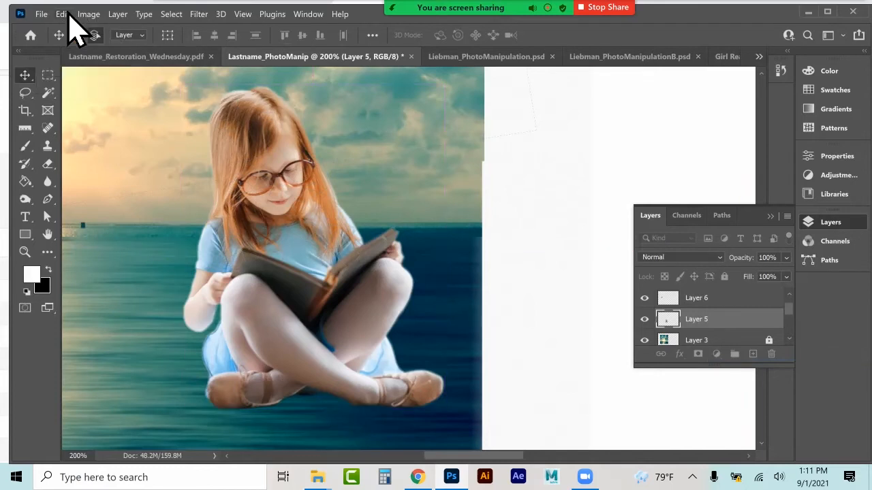
left_click(64, 14)
left_click(89, 19)
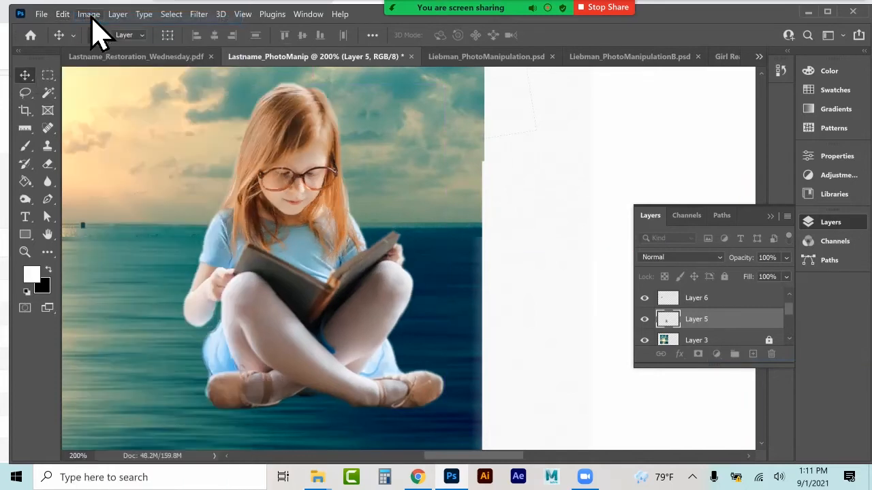
left_click(74, 17)
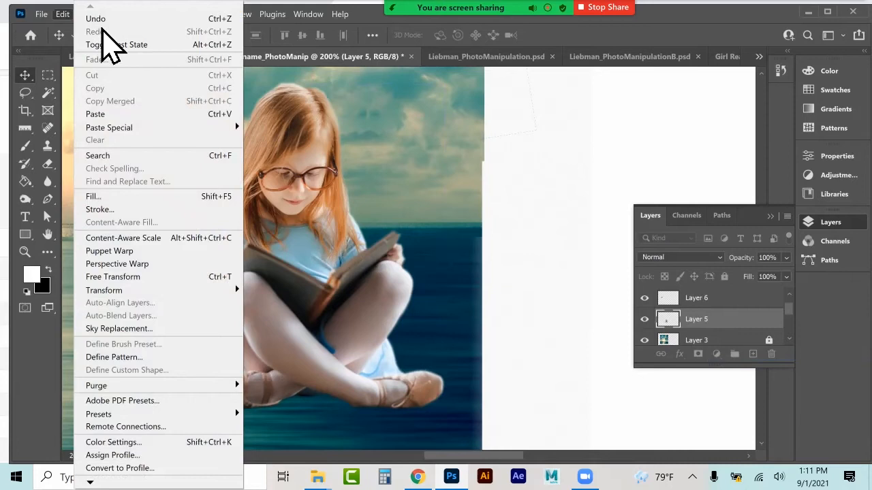
left_click(781, 71)
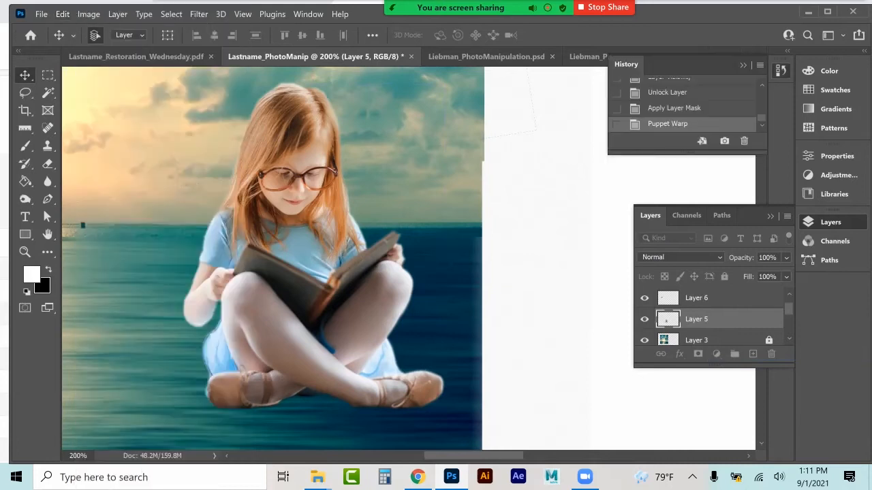
left_click(62, 15)
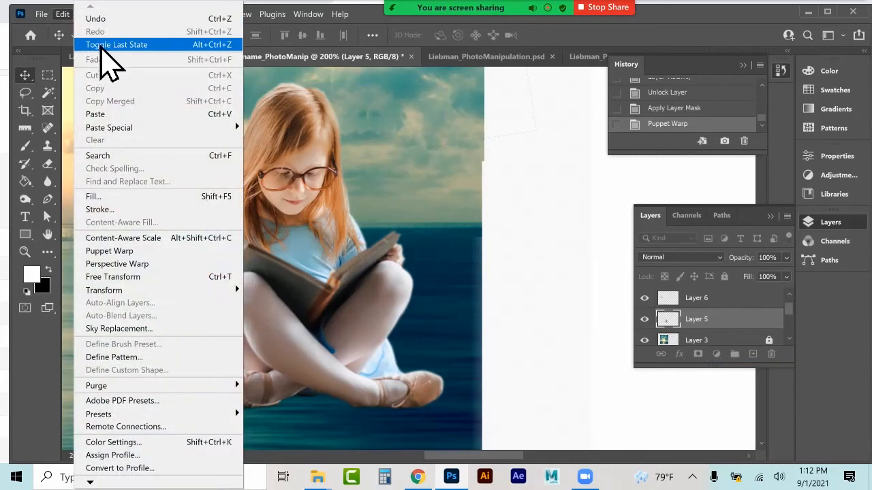
left_click(107, 21)
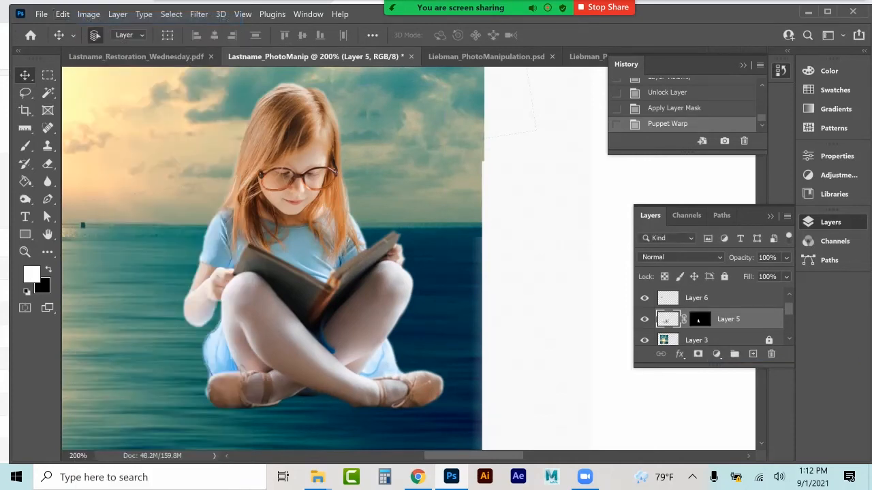
left_click(63, 15)
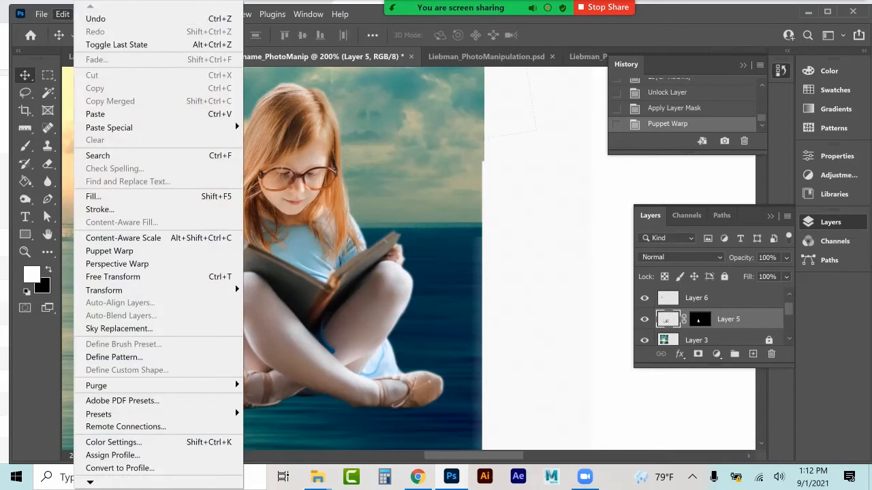
key("Escape")
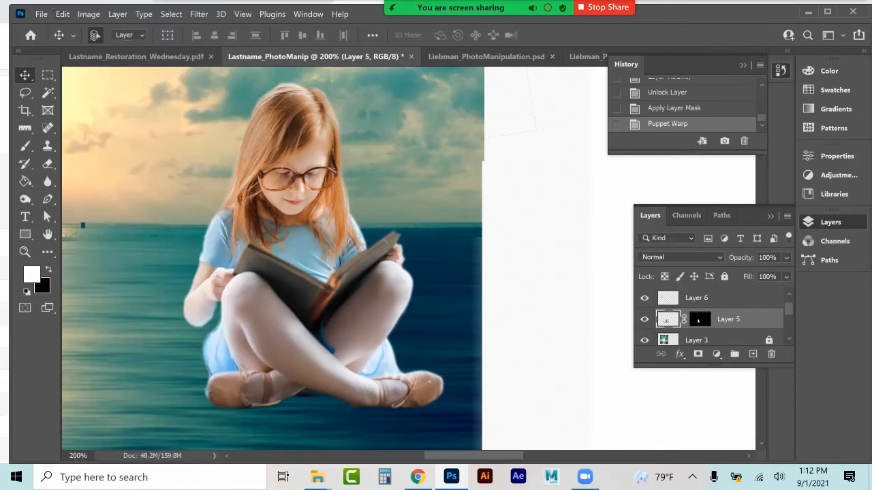
left_click(667, 92)
left_click(743, 141)
left_click(467, 212)
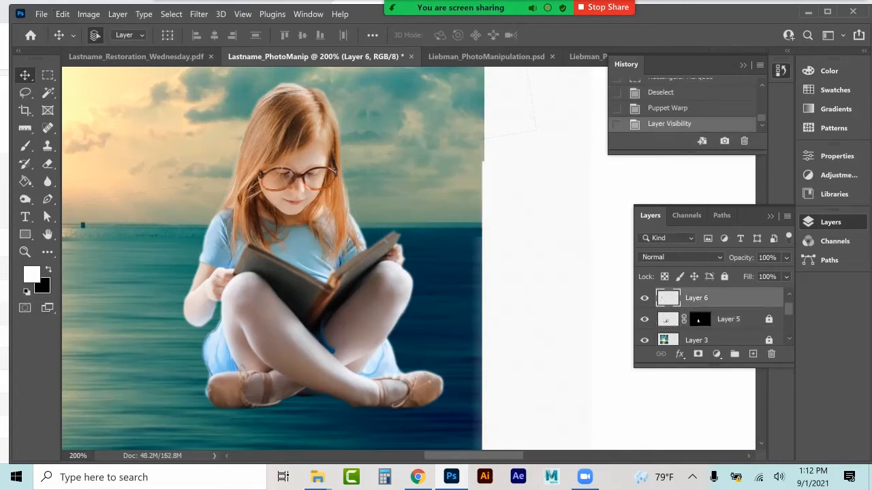
Step: Unlock Layer 5 again and apply its layer mask
left_click(700, 319)
left_click(724, 276)
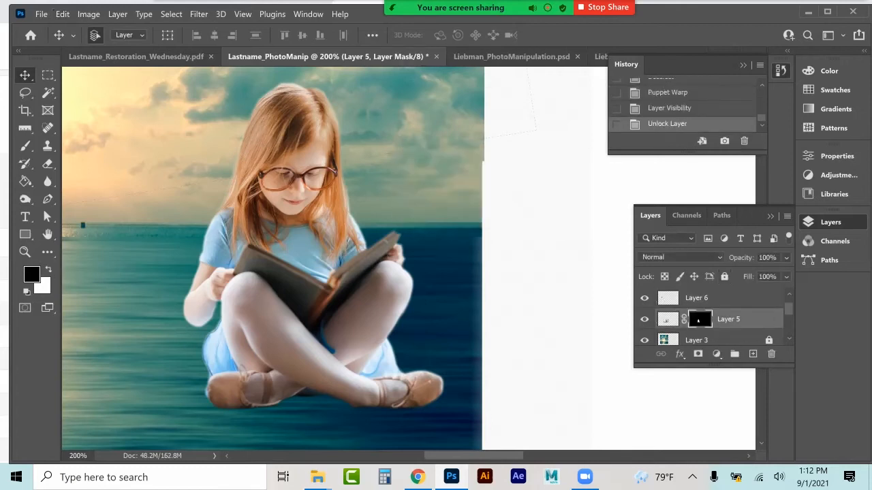
right_click(698, 320)
left_click(743, 360)
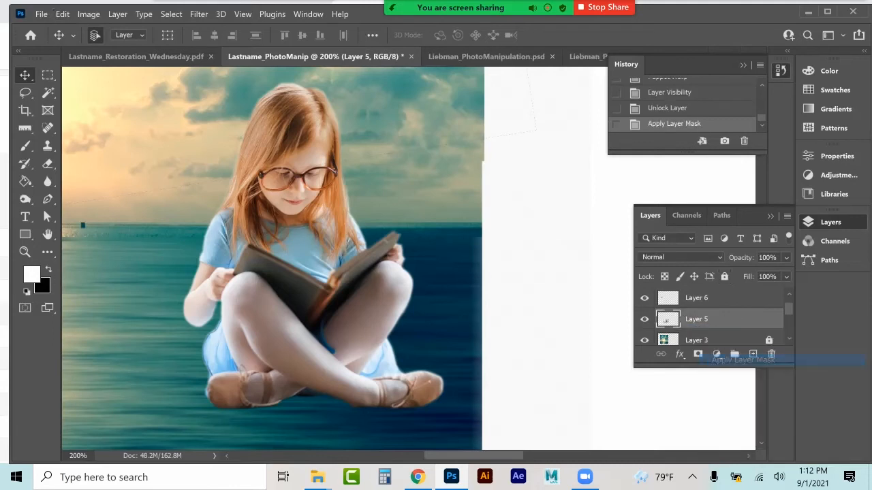
Step: Start a Puppet Warp on Layer 5 and pin the girl's elbow, far-side knee, head and both shoes
left_click(63, 14)
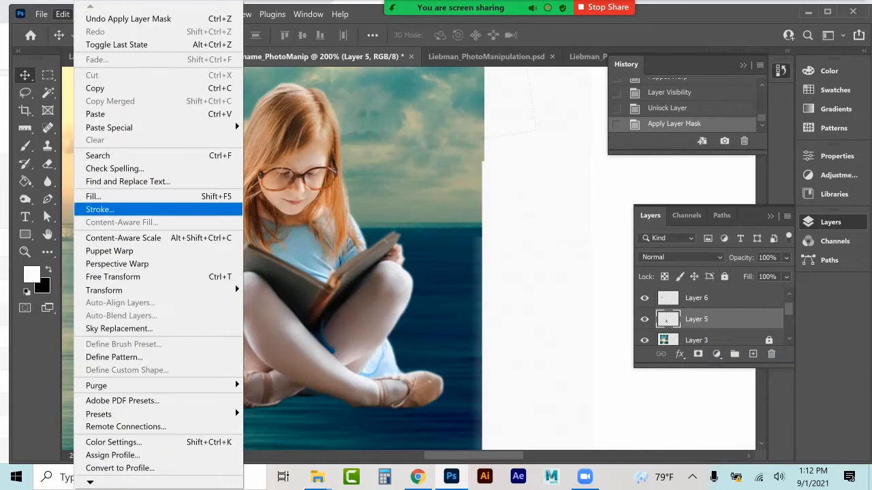
left_click(119, 250)
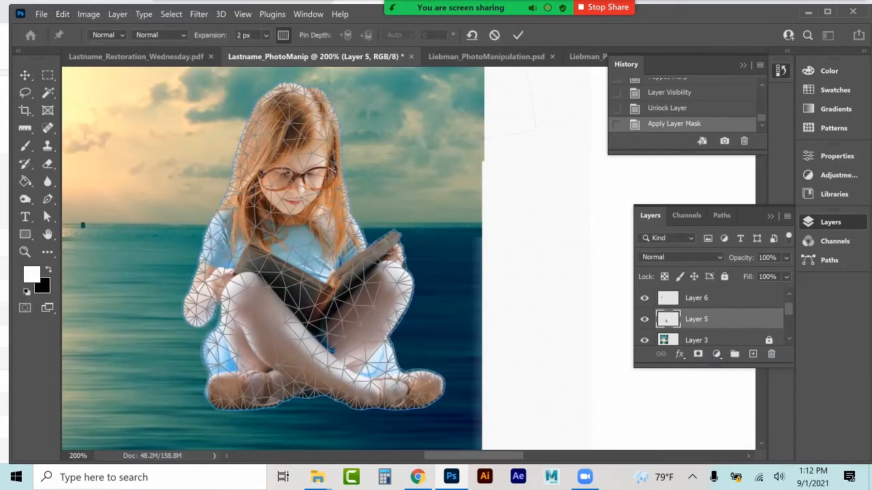
left_click(200, 306)
left_click_drag(266, 283, 339, 286)
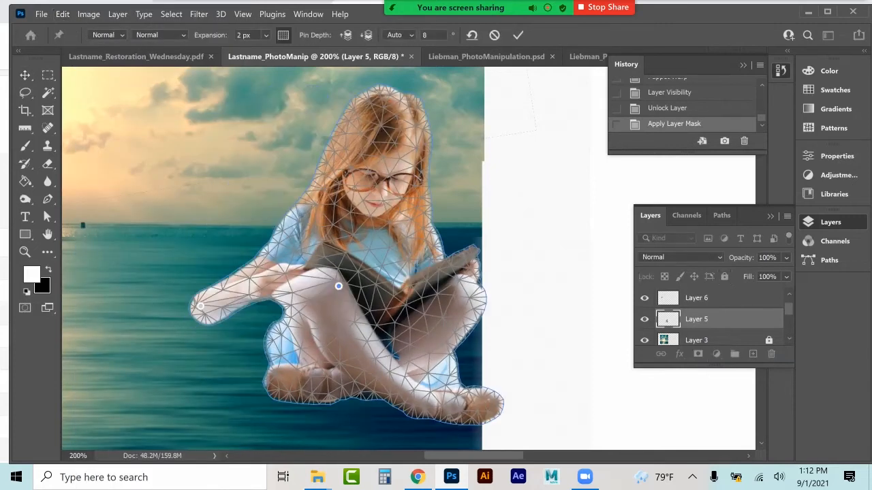
key("ctrl+z")
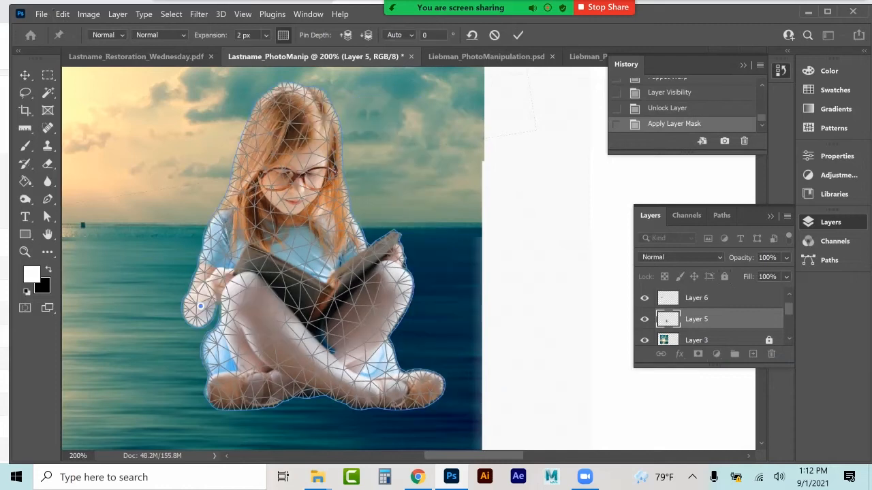
left_click(403, 277)
left_click(300, 98)
left_click(233, 392)
left_click(418, 389)
Step: Tilt the girl's head away from the sun, raise her elbow outward, lower the opposite knee, and apply the Puppet Warp
left_click_drag(301, 98, 383, 129)
left_click_drag(201, 306, 180, 253)
left_click_drag(404, 277, 441, 318)
left_click(25, 75)
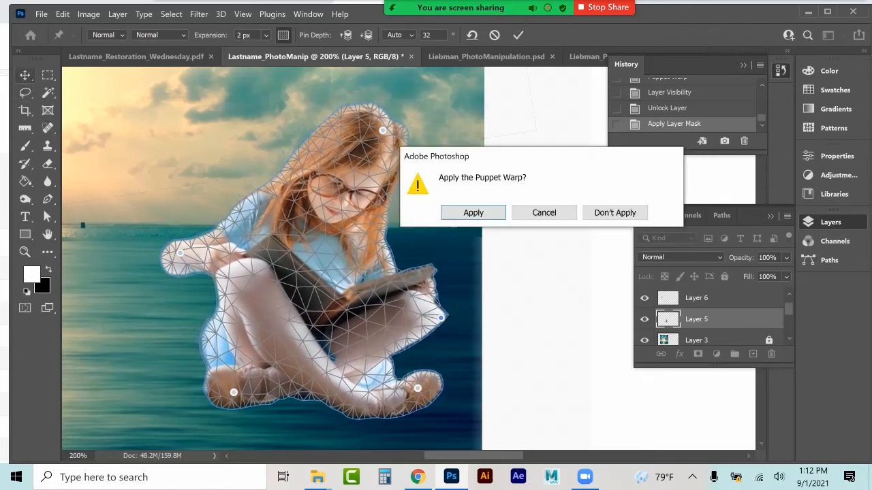
key("Return")
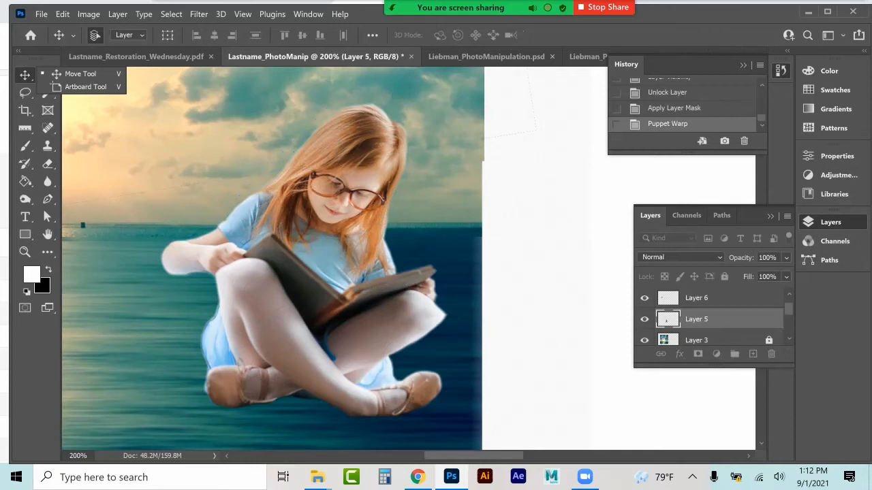
Step: Identify the girl's layer by toggling its visibility off and on, and delete Layer 5
scroll(714, 319, "up", 1)
left_click(714, 298)
left_click(714, 319)
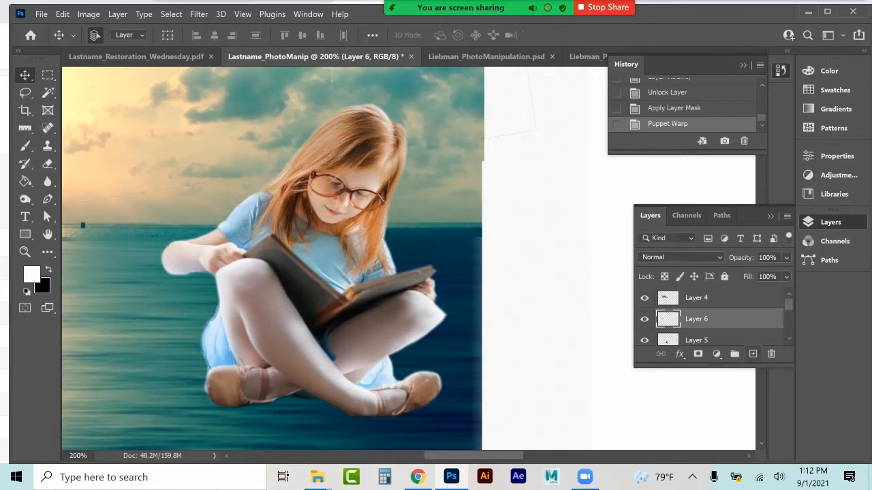
left_click(645, 339)
left_click(644, 340)
left_click(709, 339)
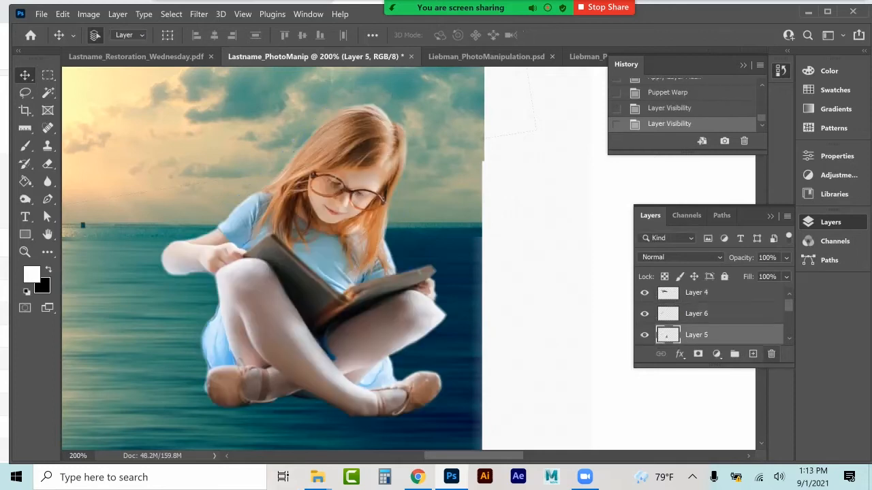
left_click(771, 353)
key("Return")
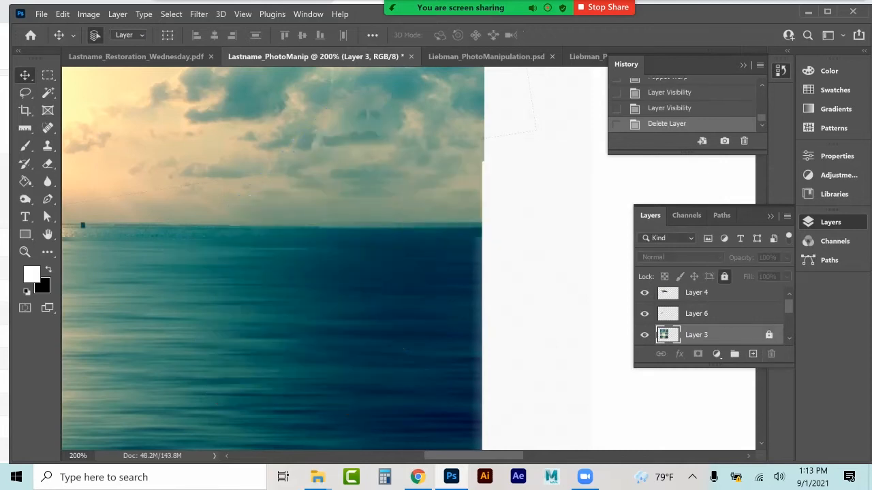
key("ctrl")
key("ctrl+0")
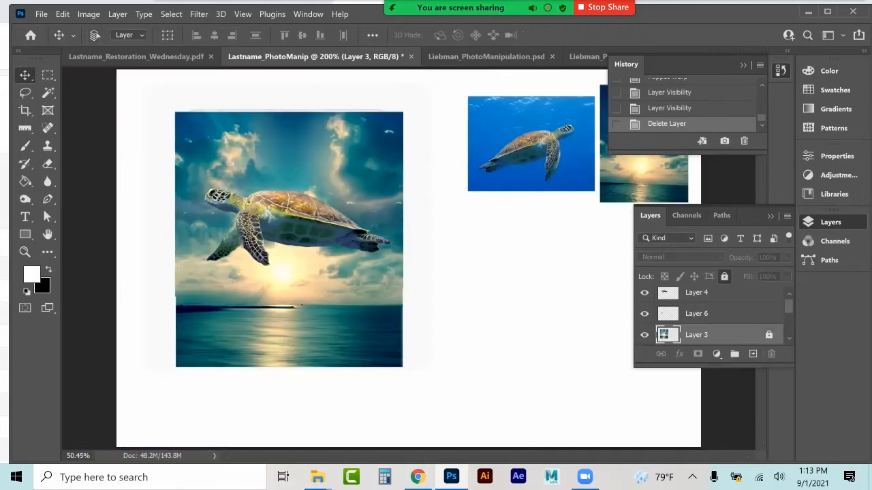
key("ctrl+Tab")
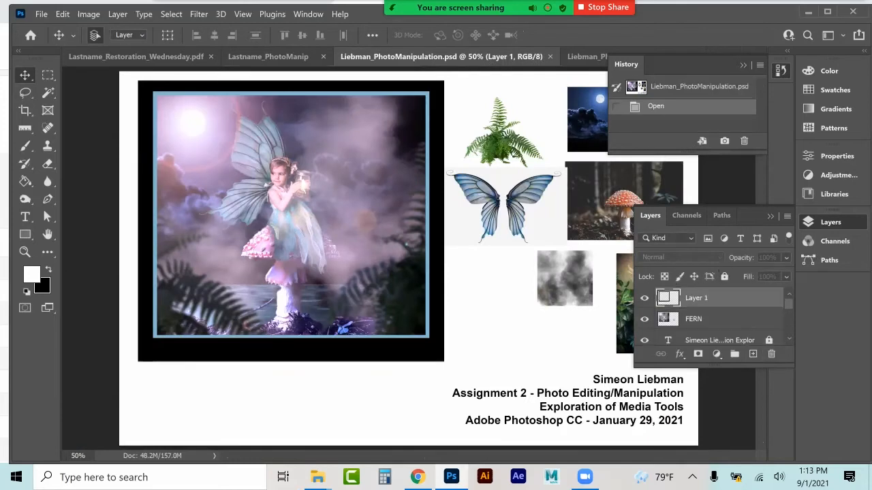
left_click(272, 59)
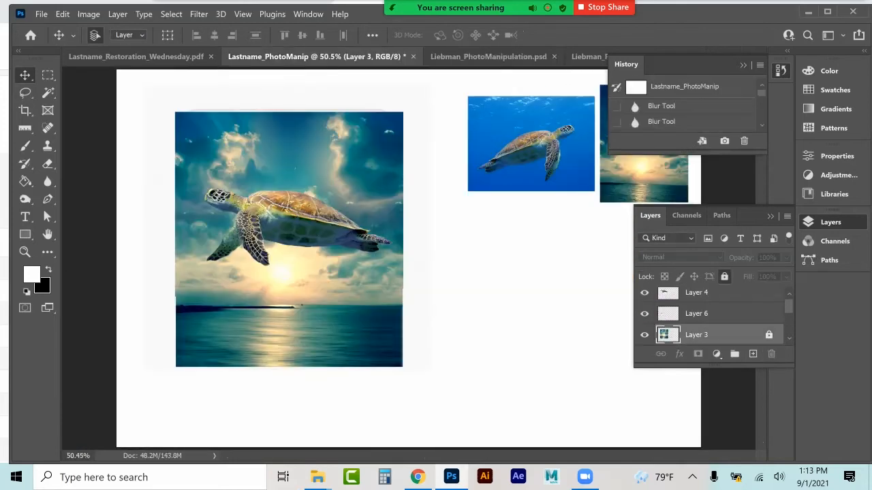
Step: Lighten the upper outer edge of the turtle's near flipper on Layer 4 with the Dodge tool, using a 75 px brush
key("z")
left_click(227, 239)
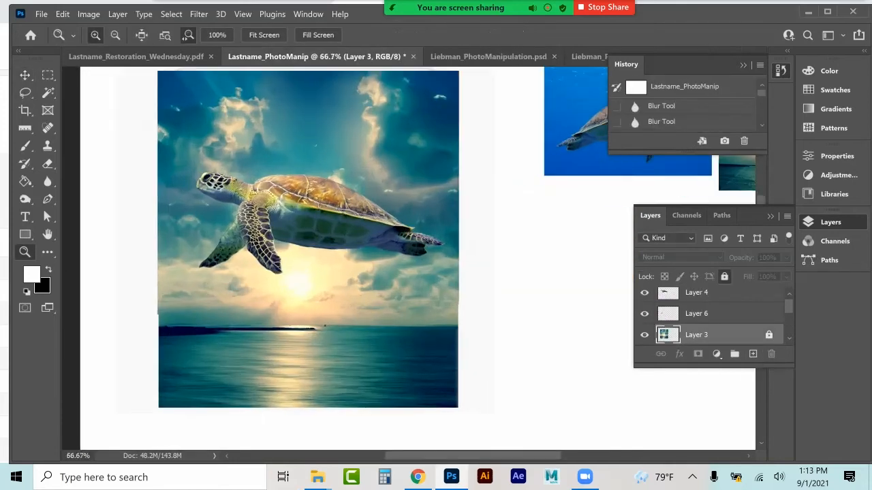
left_click(227, 238)
left_click(227, 239)
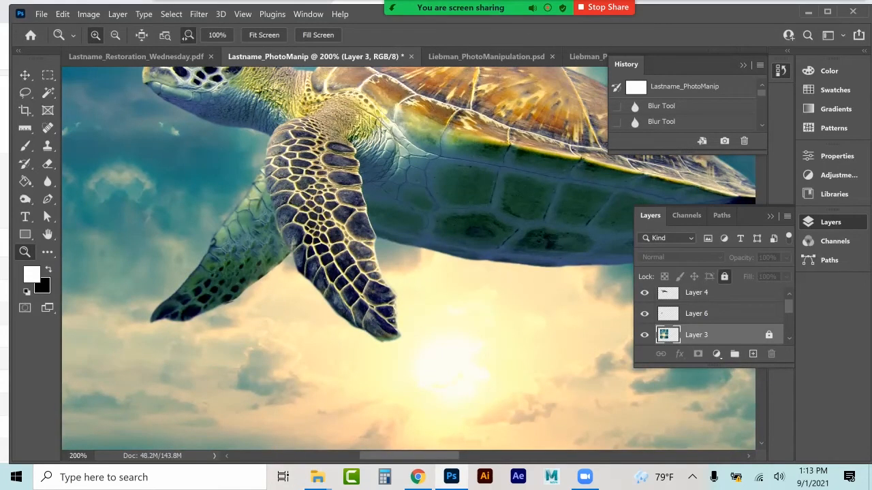
left_click(697, 292)
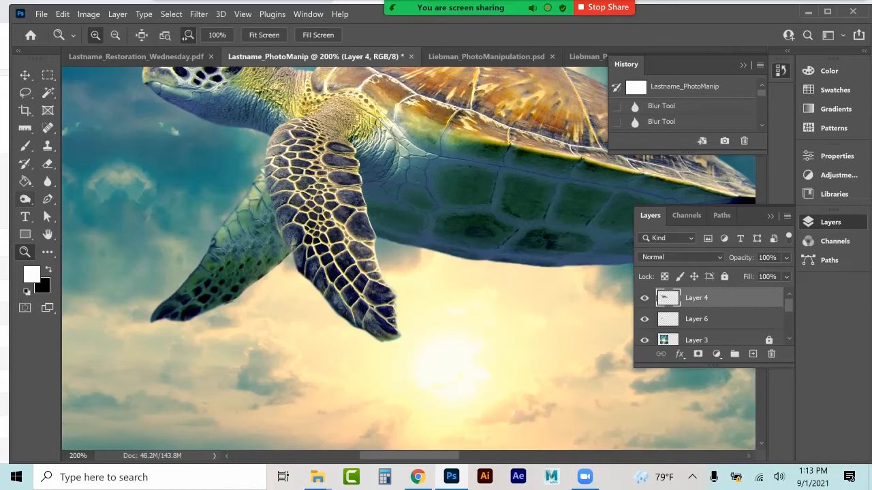
left_click(26, 199)
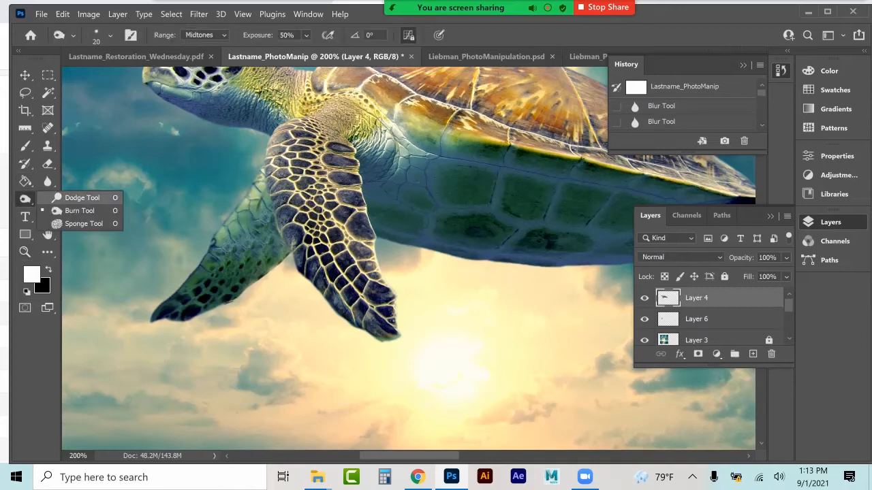
left_click(78, 198)
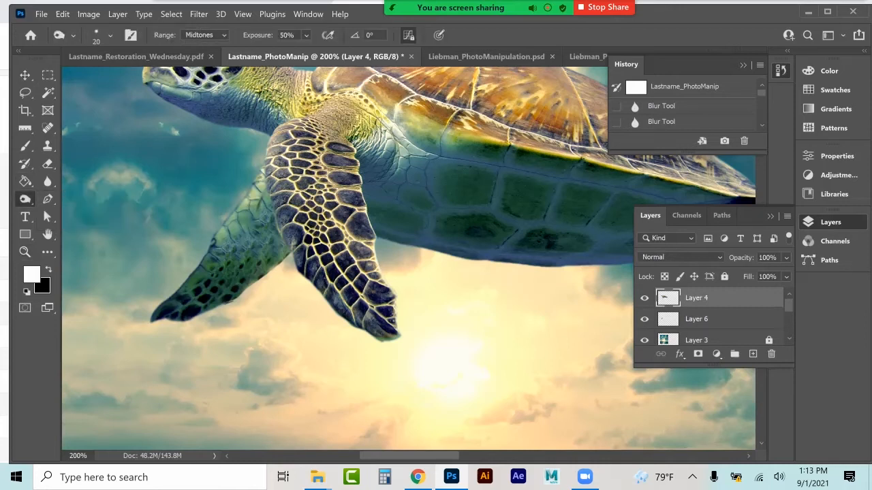
mouse_move(295, 175)
left_mouse_down()
mouse_move(300, 141)
mouse_move(286, 164)
left_mouse_up()
left_click(109, 39)
left_click_drag(116, 78, 121, 78)
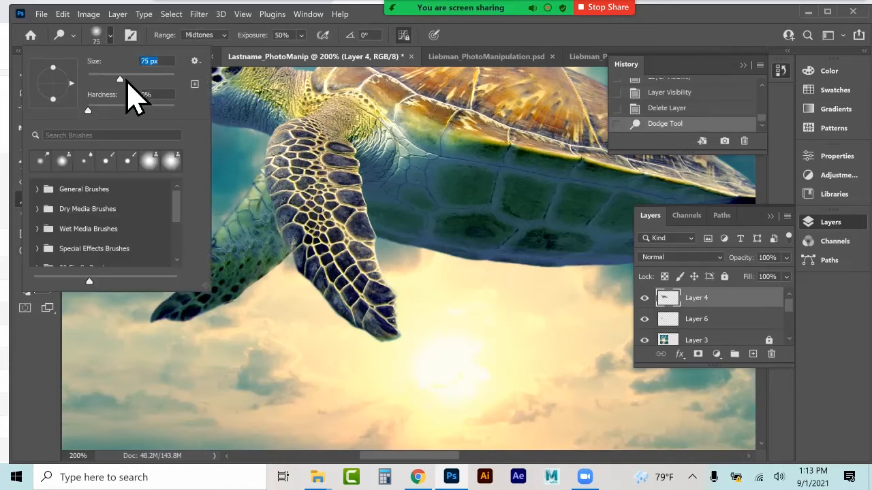
mouse_move(307, 165)
left_mouse_down()
mouse_move(303, 155)
mouse_move(307, 170)
left_mouse_up()
mouse_move(304, 158)
left_mouse_down()
mouse_move(301, 219)
mouse_move(308, 153)
mouse_move(308, 179)
mouse_move(298, 174)
left_mouse_up()
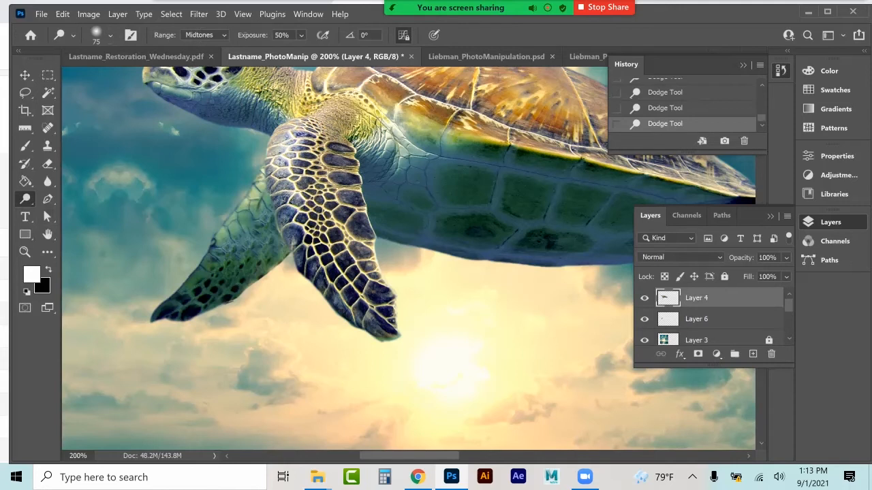
Step: Darken the far flipper on Layer 6 where it meets the near flipper, using the Burn tool
left_click(24, 198)
left_click(79, 211)
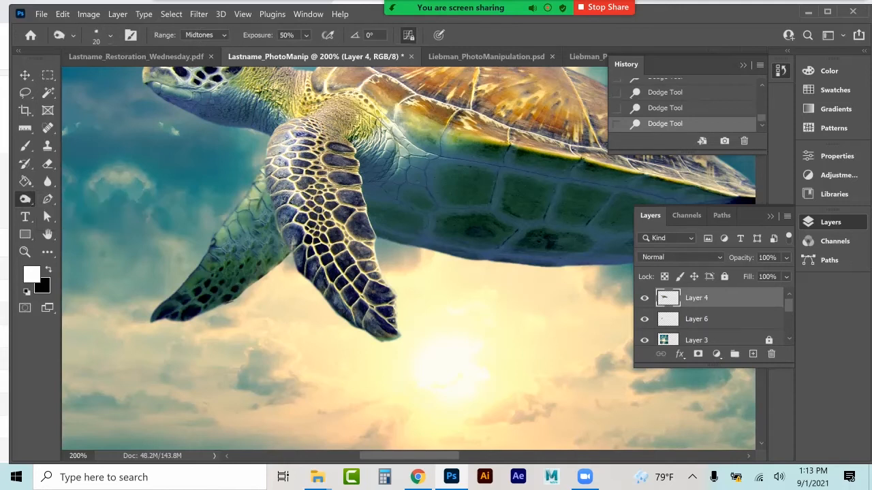
left_click(696, 319)
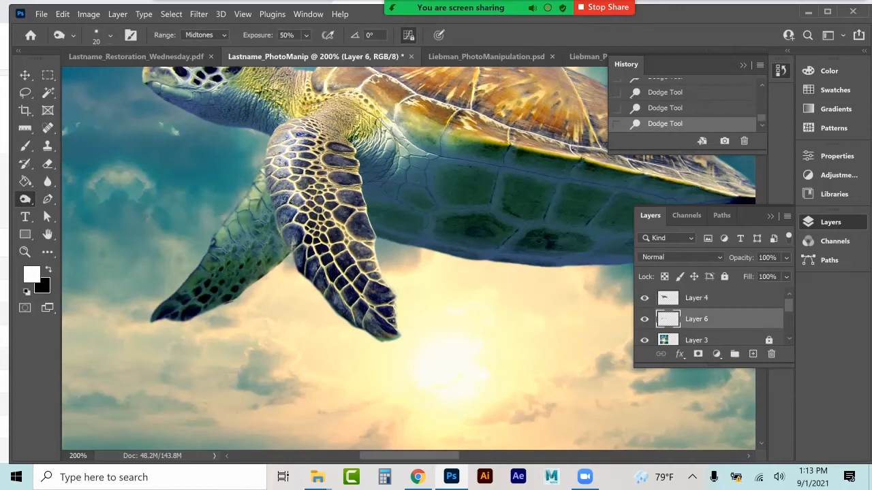
mouse_move(265, 183)
left_mouse_down()
mouse_move(279, 258)
mouse_move(263, 181)
mouse_move(262, 210)
left_mouse_up()
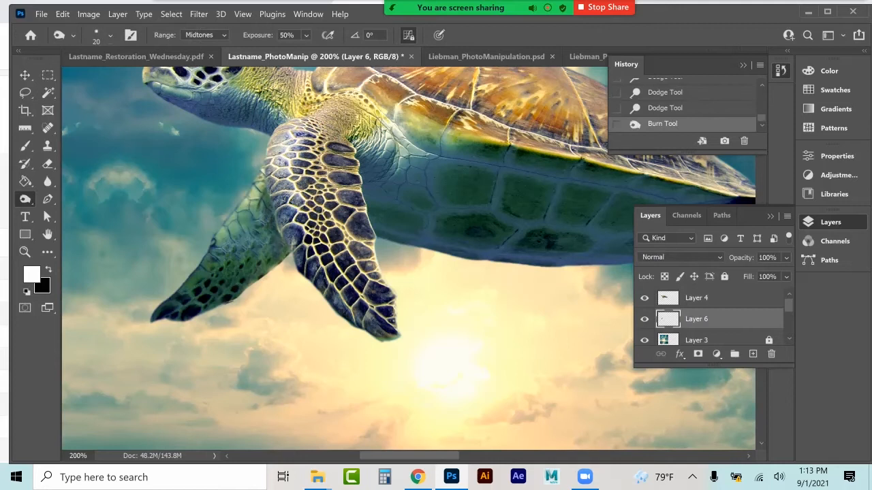
mouse_move(271, 239)
left_mouse_down()
mouse_move(272, 256)
mouse_move(266, 239)
left_mouse_up()
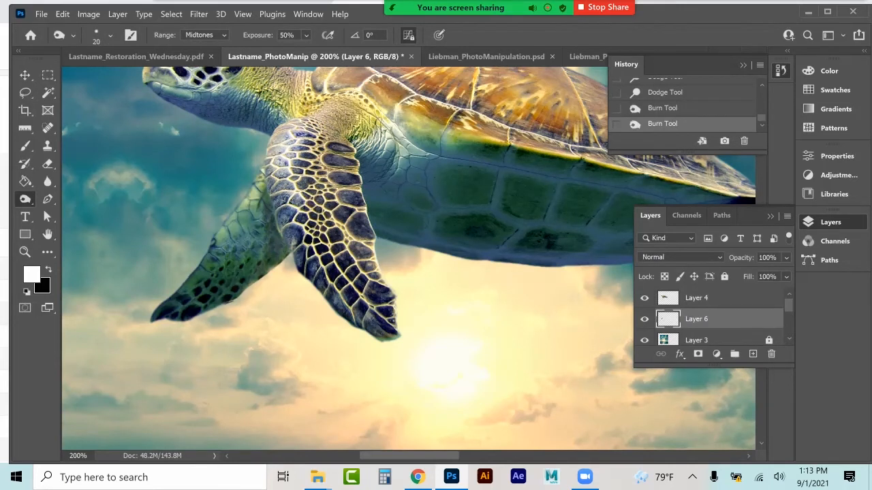
Step: Burn a shadow on Layer 4 along the turtle's body just behind the near flipper
left_click(696, 298)
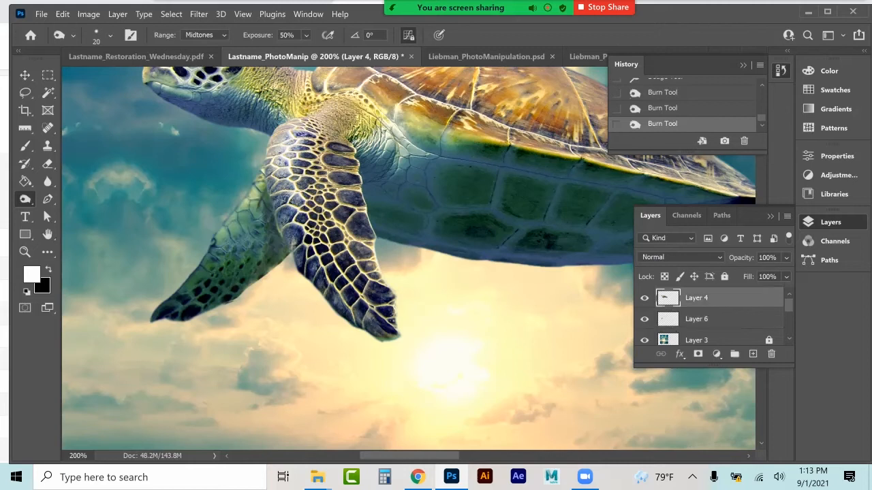
mouse_move(356, 146)
left_mouse_down()
mouse_move(375, 224)
mouse_move(384, 225)
mouse_move(366, 158)
left_mouse_up()
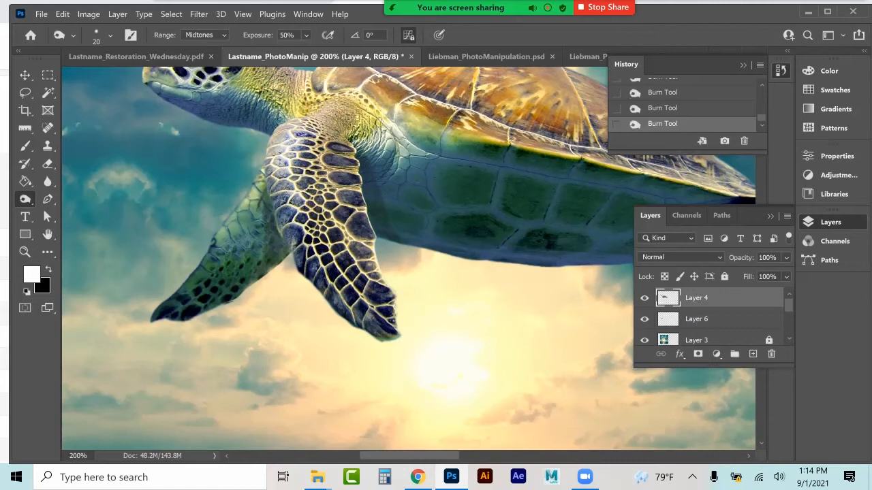
scroll(409, 259, "up", 3)
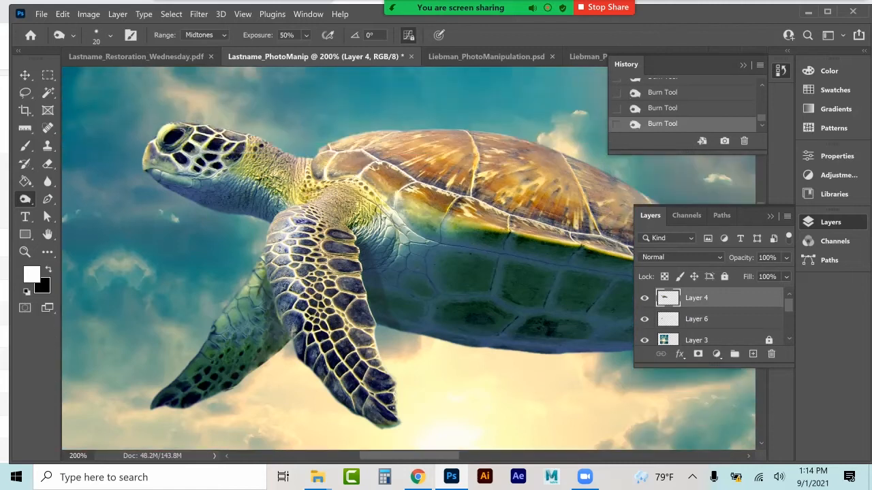
Step: Examine the finished turtle composite with the fish net in the other open document, and return to Lastname_PhotoManip
key("F7")
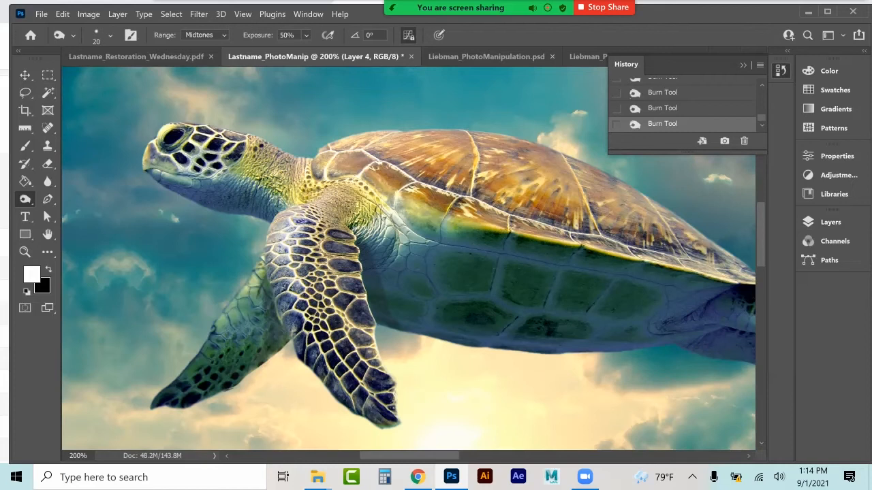
left_click(587, 57)
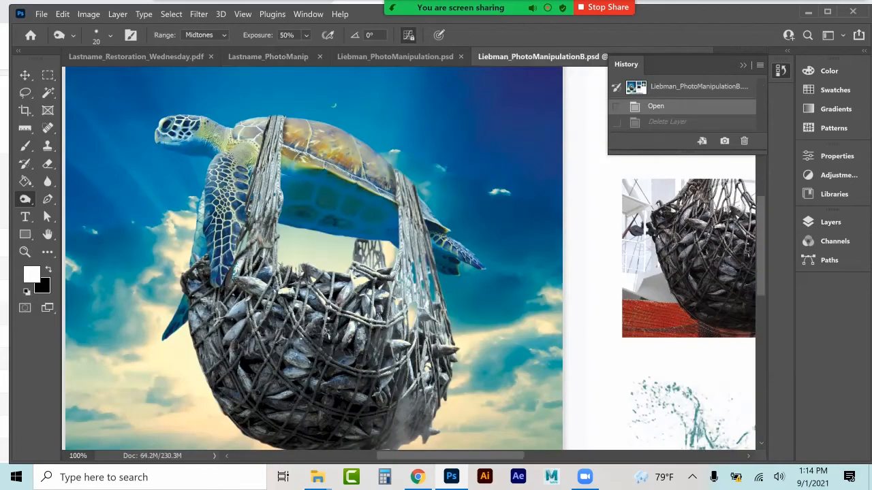
scroll(314, 259, "down", 3)
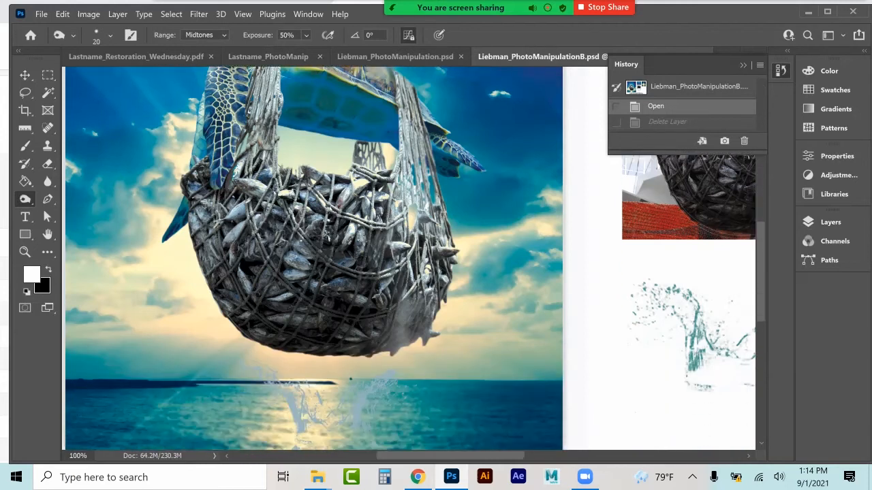
scroll(314, 259, "down", 1)
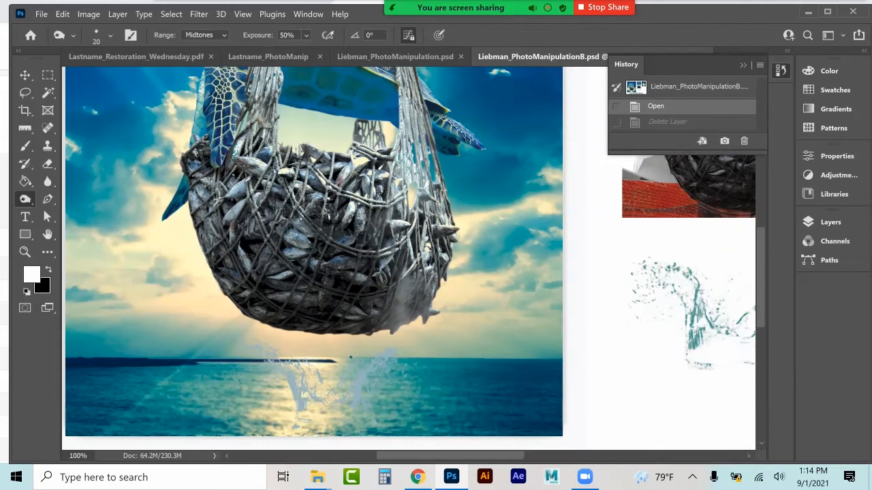
left_click(271, 58)
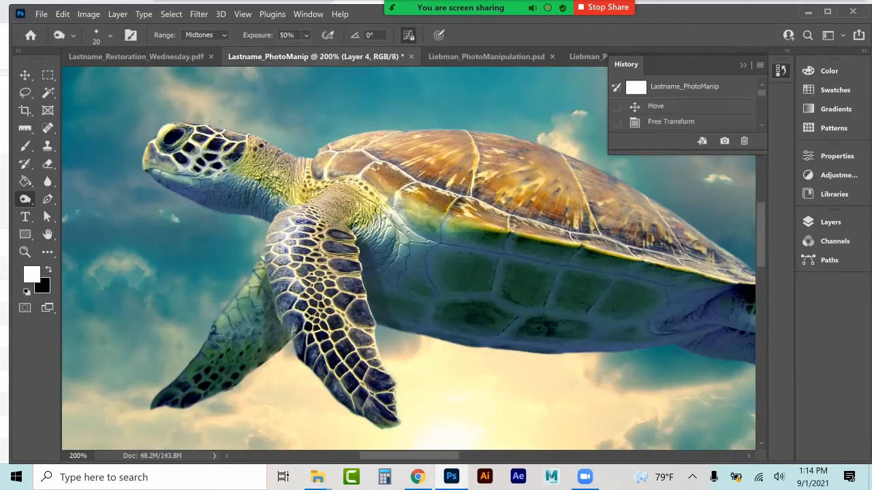
Step: Merge the turtle's Layer 4 down into Layer 6
key("ctrl+minus")
key("ctrl+minus")
key("ctrl+minus")
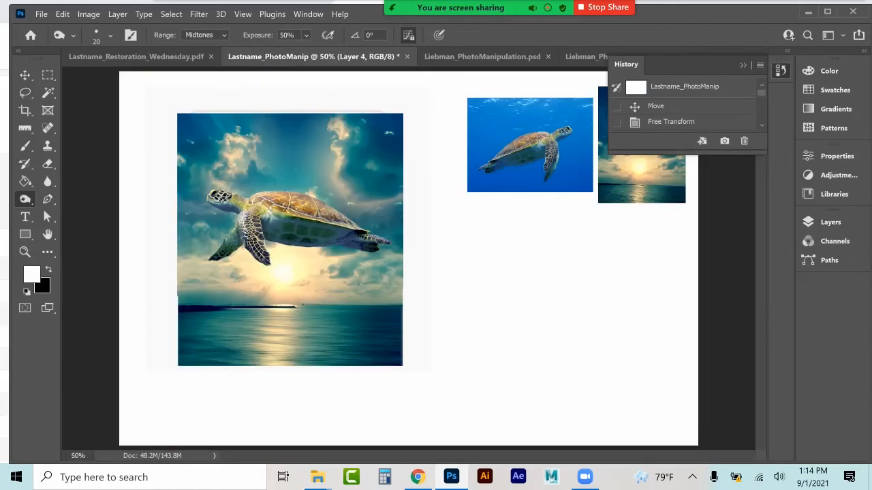
left_click(25, 75)
left_click(831, 222)
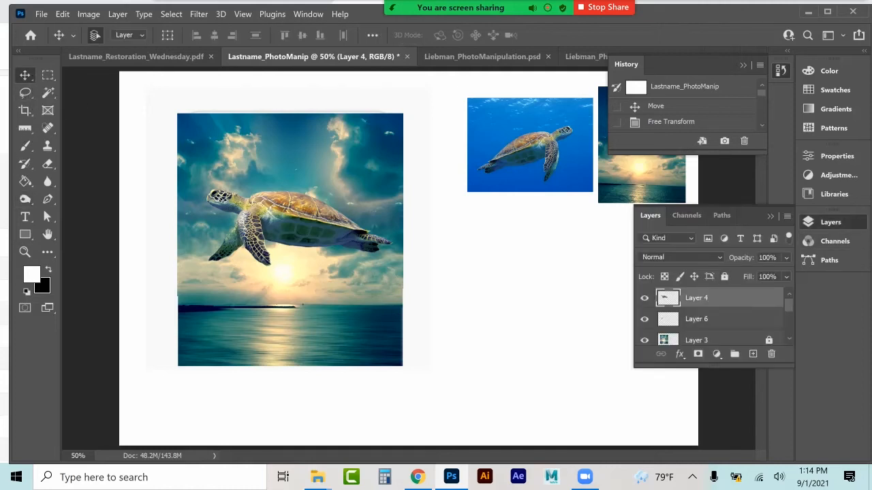
key("ctrl+e")
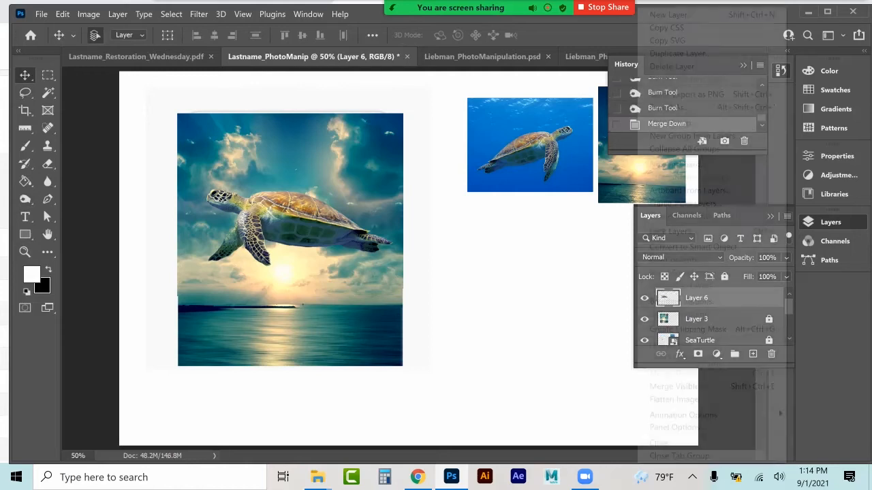
Step: Duplicate the merged turtle layer as Layer 6 copy
left_click(786, 215)
left_click(679, 53)
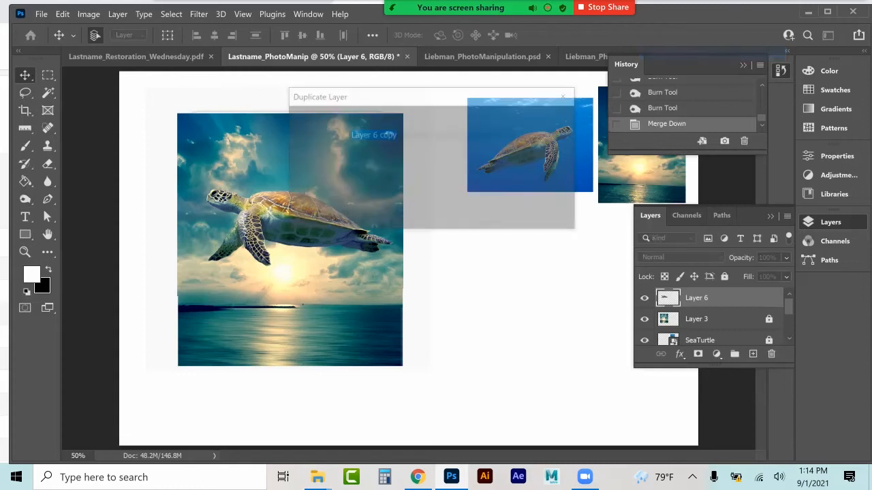
left_click(551, 119)
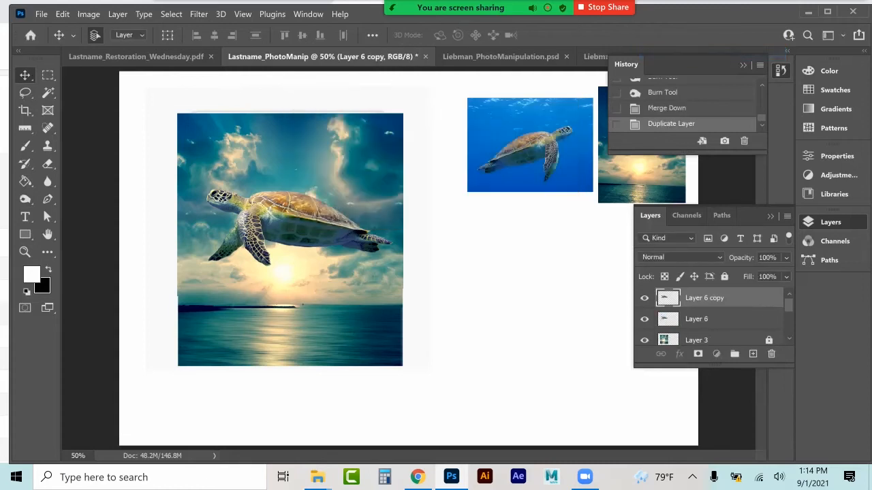
Step: Flip the turtle on Layer 6 vertically into the water as a flattened reflection with -36.76% height, and apply the transform
left_click(719, 319)
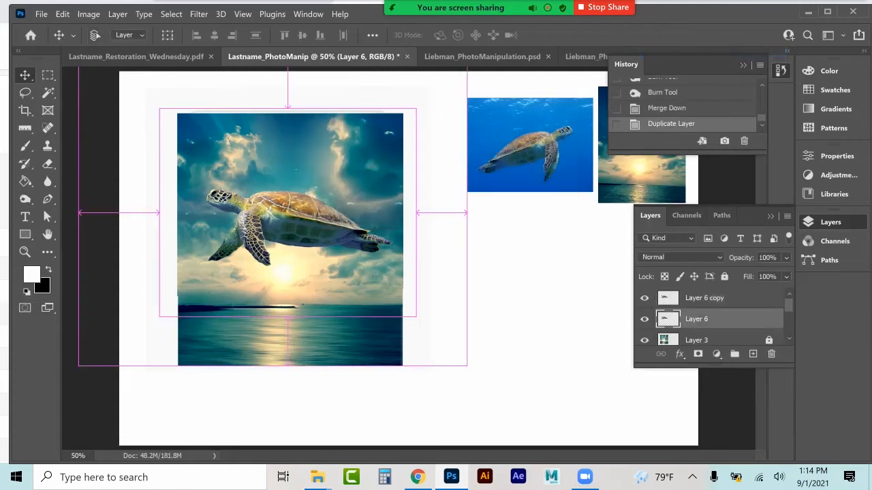
key("ctrl+t")
left_click_drag(287, 109, 288, 370)
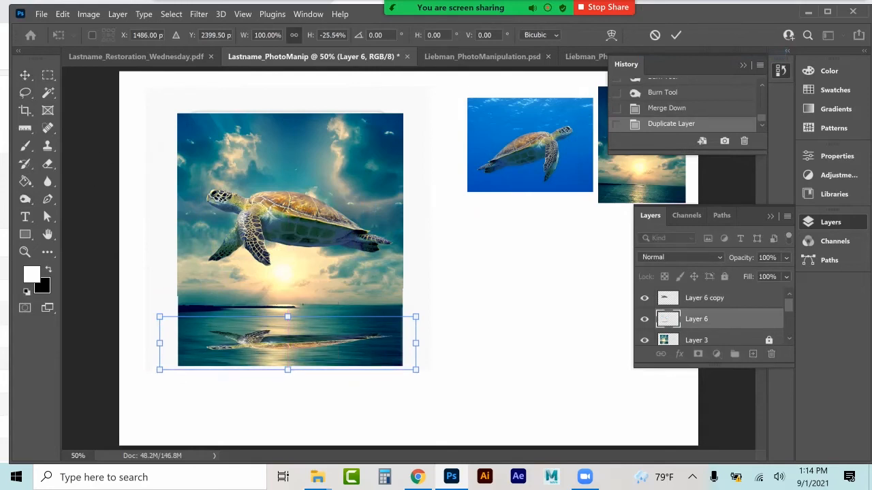
left_click_drag(288, 317, 287, 306)
left_click_drag(287, 370, 287, 383)
left_click_drag(18, 67, 24, 74)
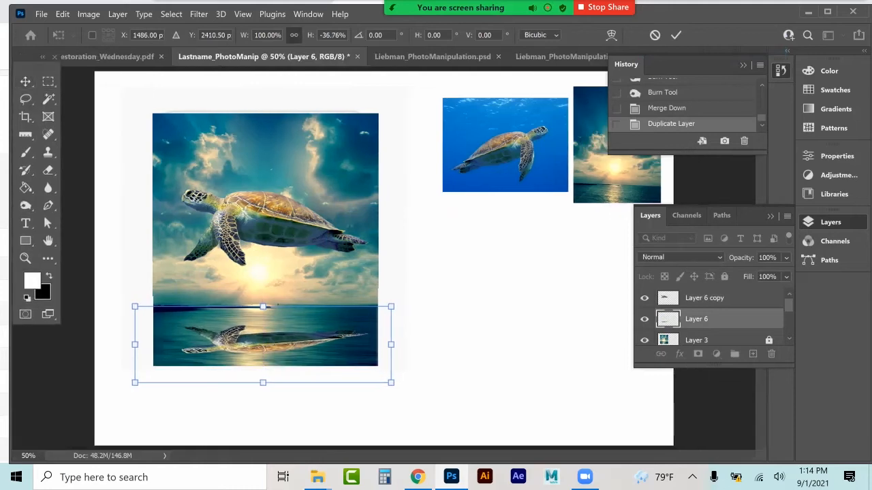
right_click(26, 81)
left_click(80, 97)
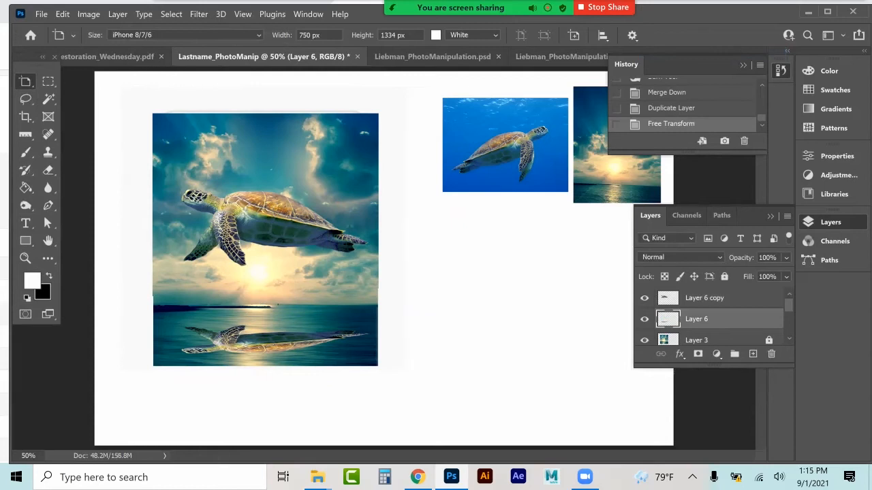
Step: Set the reflection on Layer 6 to the Overlay blend mode at 82% opacity
left_click(681, 258)
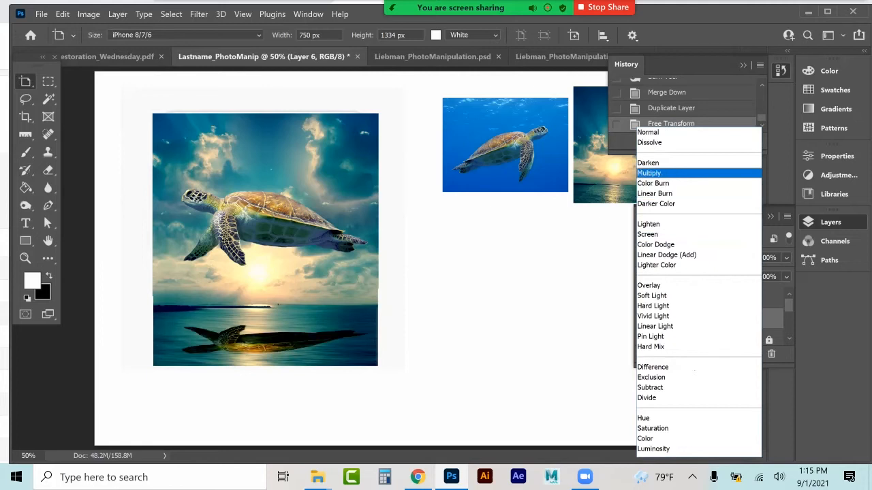
left_click(682, 285)
key("v")
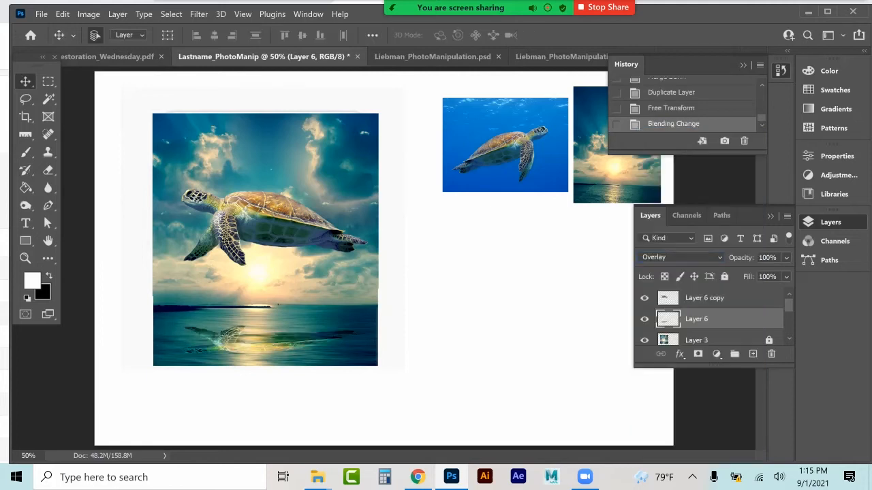
left_click(786, 258)
left_click_drag(785, 273, 774, 274)
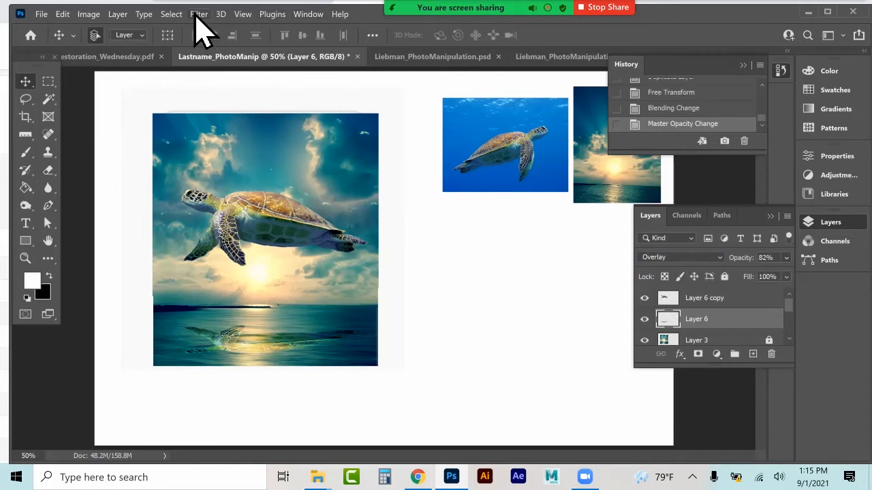
Step: Apply a Motion Blur at angle 0 with a 75-pixel distance to the turtle reflection on Layer 6
left_click(199, 14)
mouse_move(246, 166)
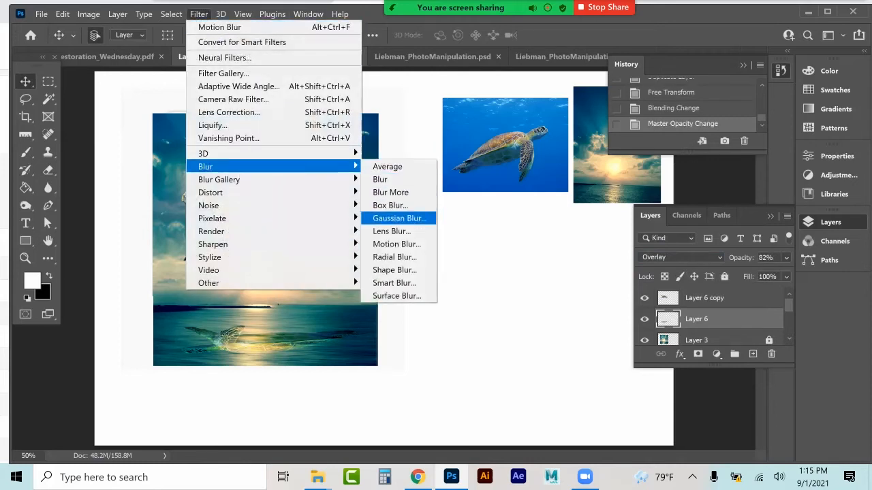
left_click(396, 244)
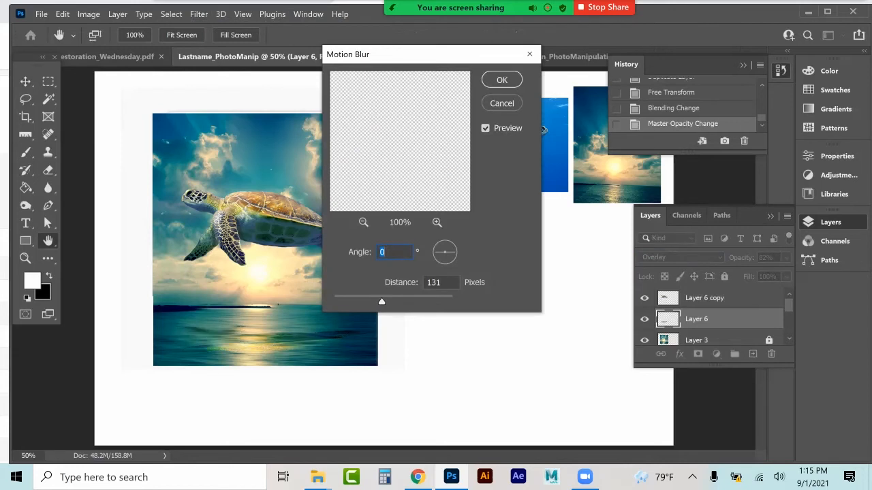
left_click_drag(382, 301, 370, 301)
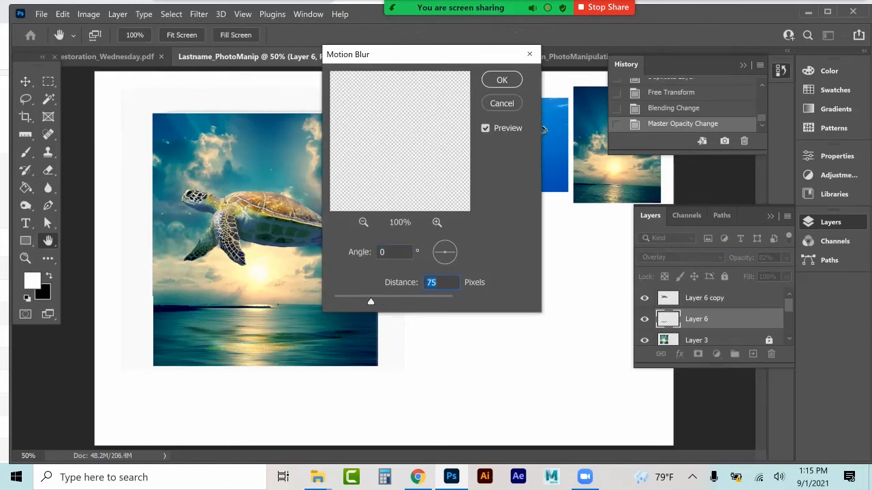
key("Return")
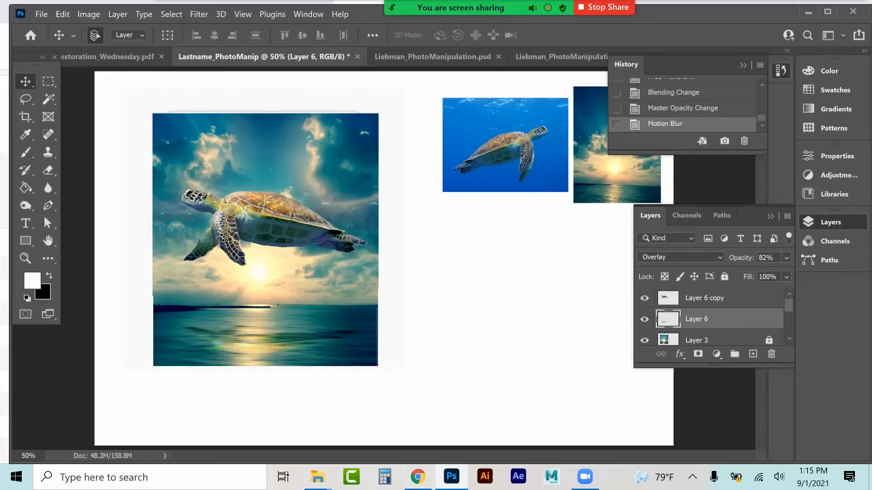
Step: Switch to Chrome, bring up the banana image search and close the E*TRADE page
left_click(416, 477)
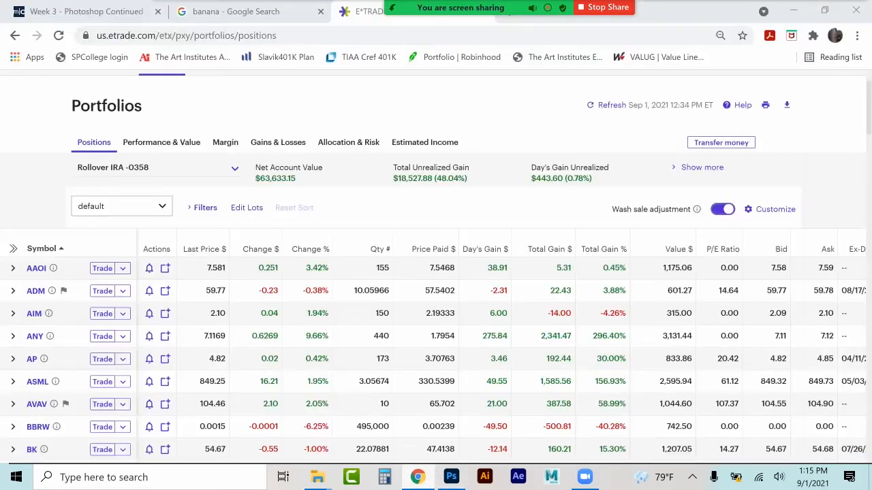
left_click(299, 12)
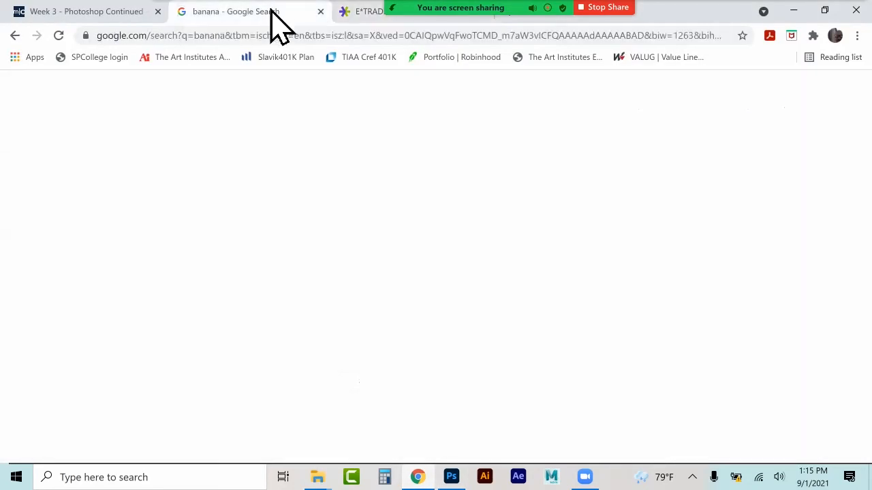
right_click(368, 12)
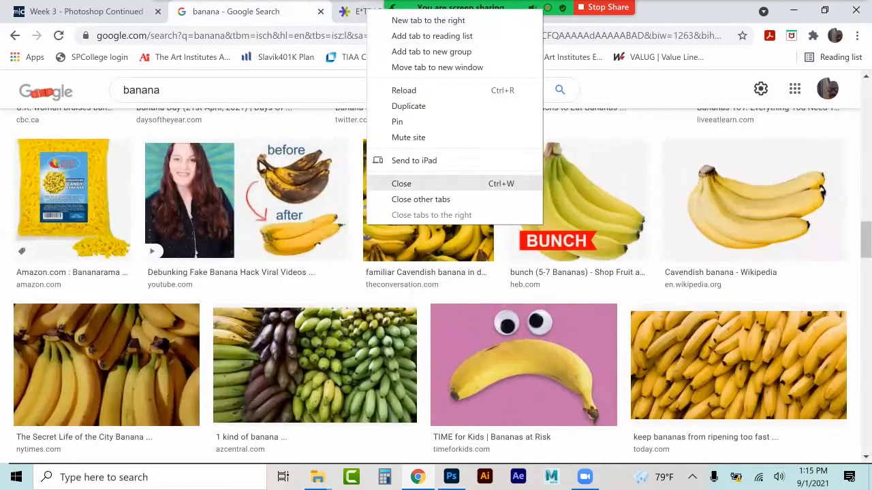
left_click(402, 184)
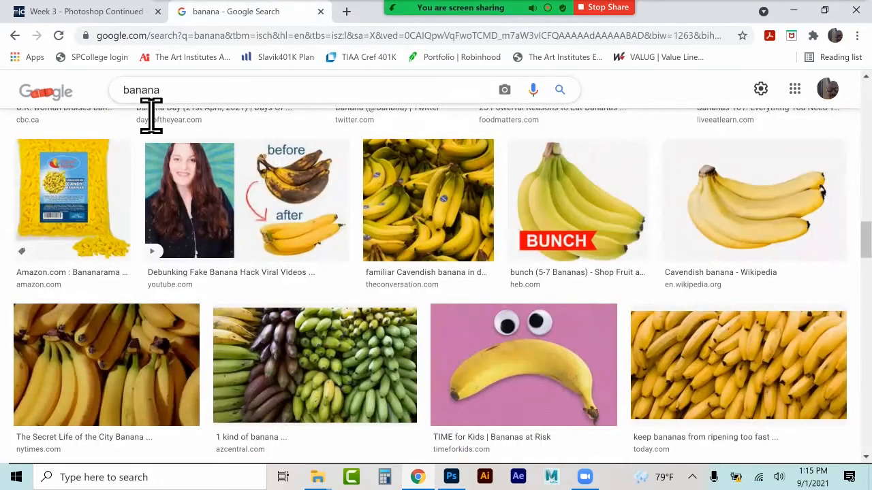
Step: Search Google for "photoshop brushes" and look through the results across all content types
double_click(140, 94)
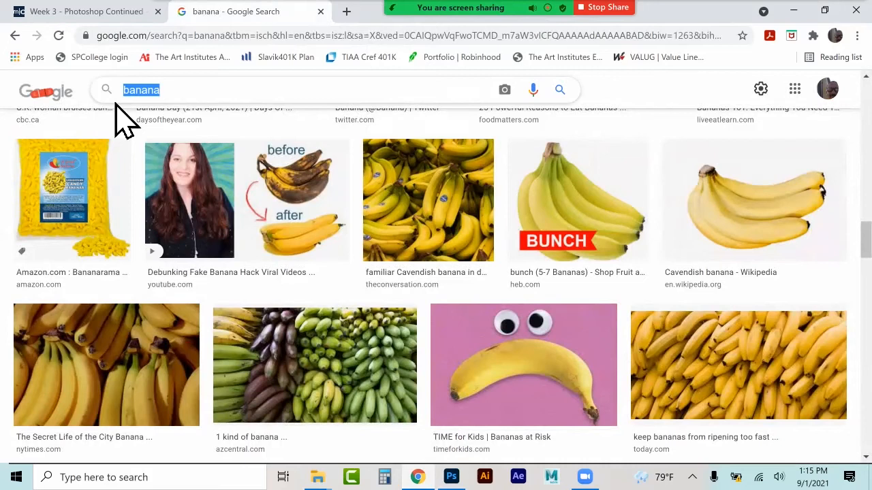
type("photoshop br")
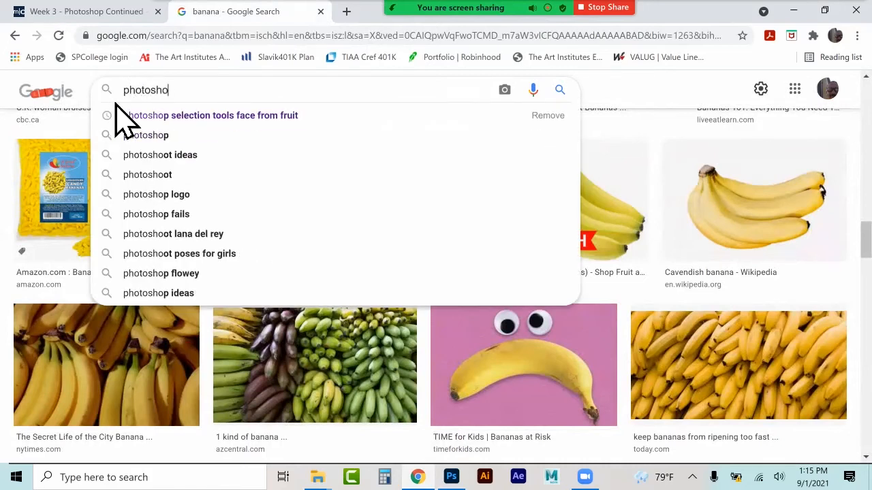
type("ushes")
key("Return")
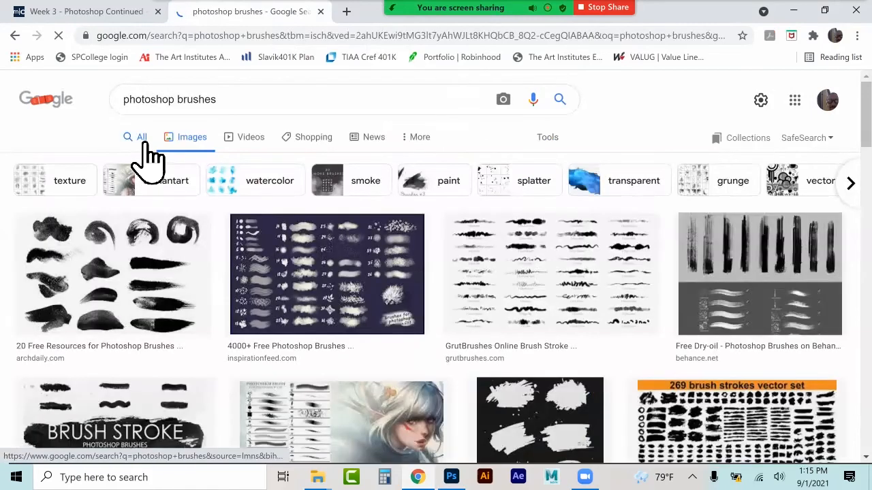
left_click(143, 142)
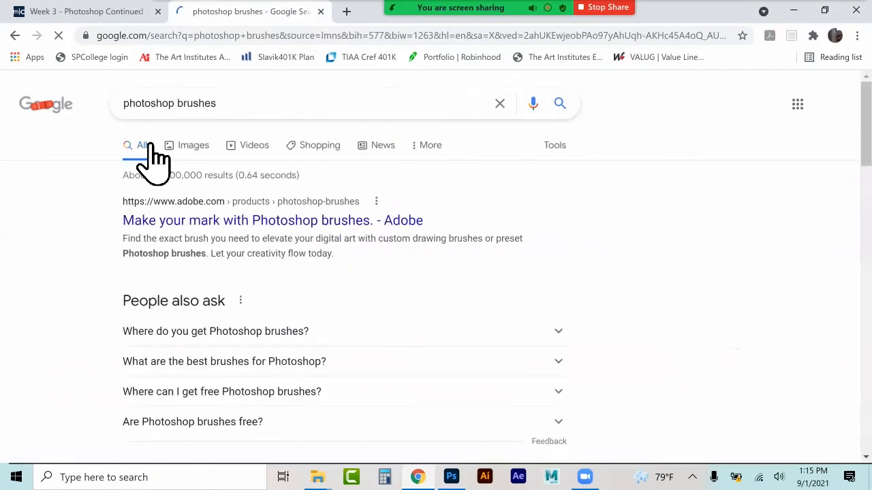
scroll(165, 175, "down", 1)
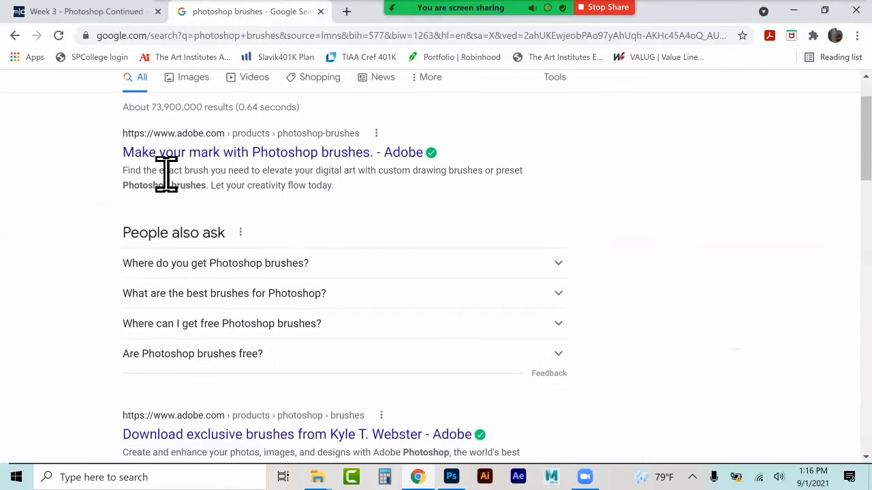
scroll(436, 273, "down", 1)
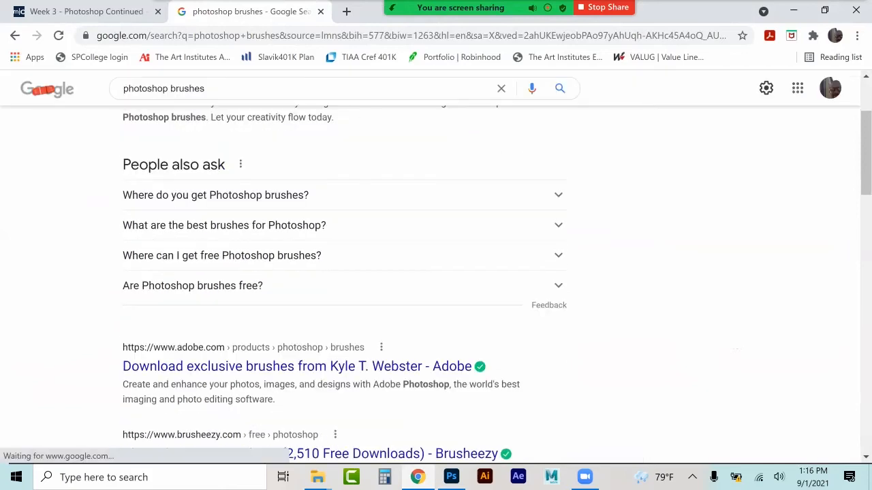
scroll(162, 140, "up", 3)
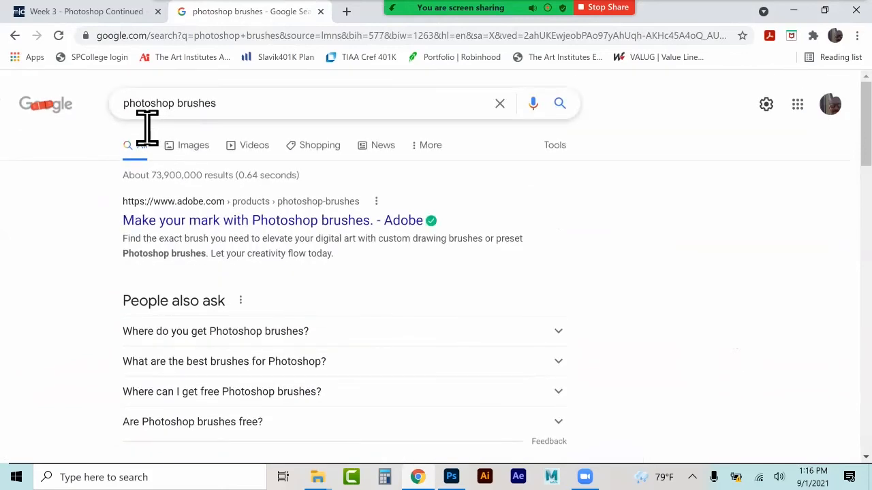
Step: Refine the search to "splash photoshop brushes" and open Brusheezy's Splash Free Brushes result
left_click(149, 126)
type("s")
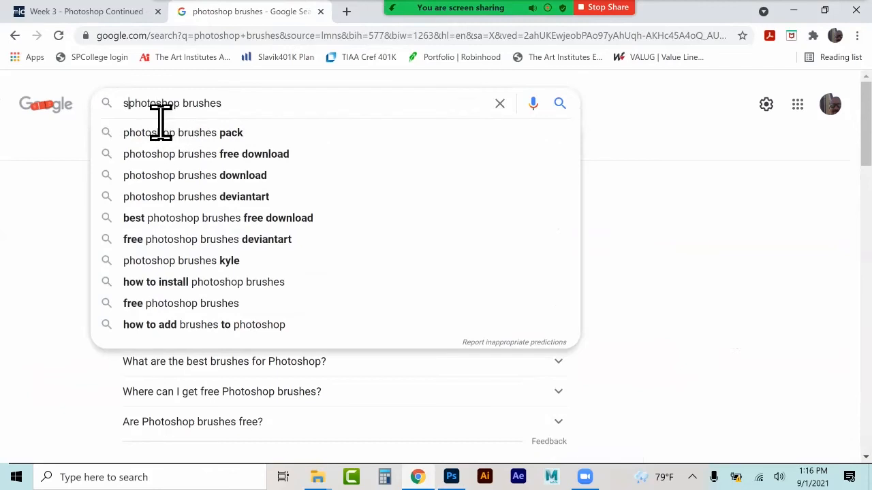
type("plash")
key("Return")
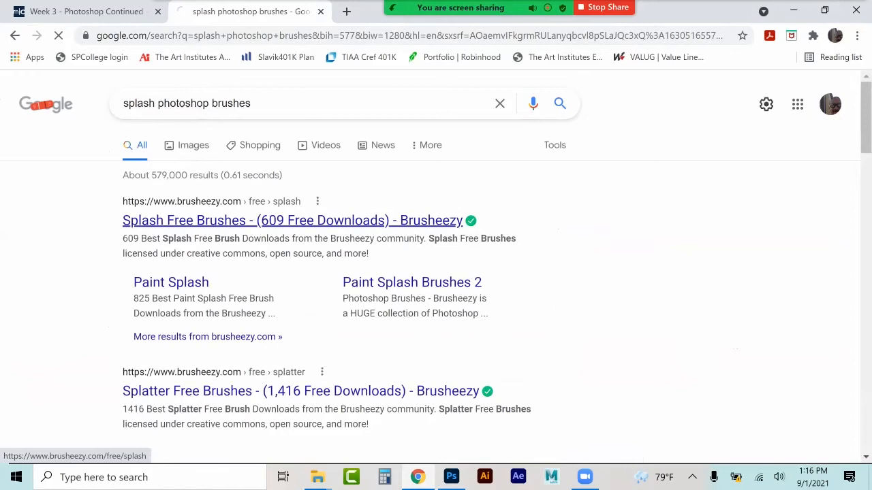
left_click(293, 220)
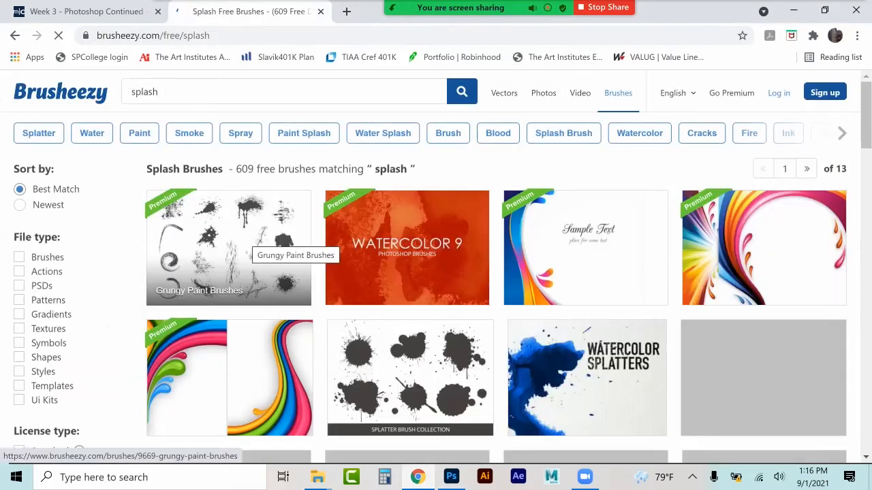
Step: Browse the splash brush sets and open the page for 20 Water Splash PS Brushes abr Vol.2
scroll(266, 255, "down", 2)
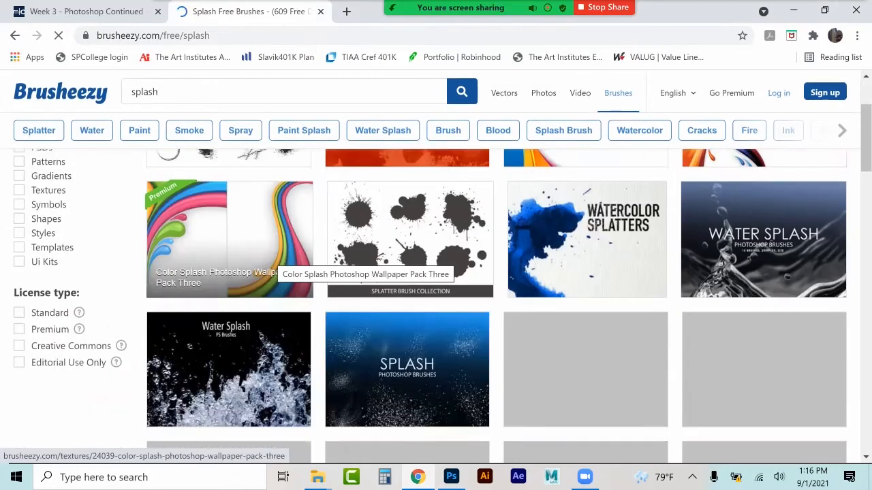
scroll(266, 255, "down", 2)
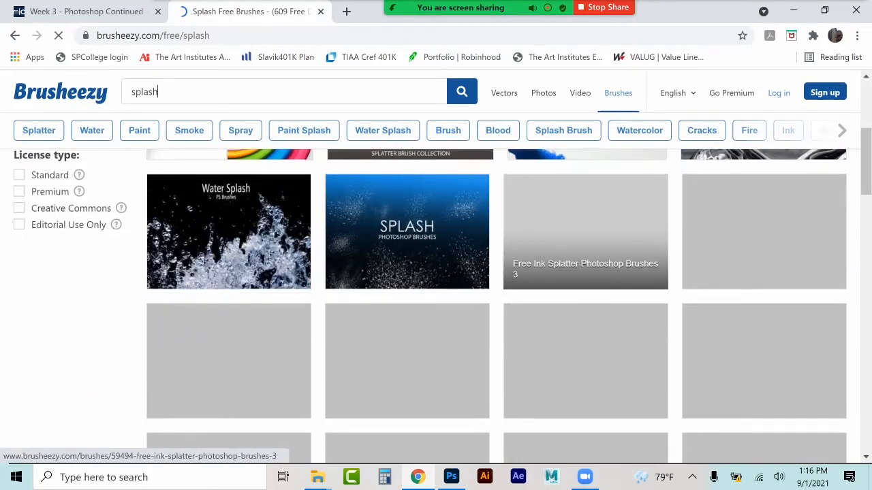
scroll(265, 256, "down", 2)
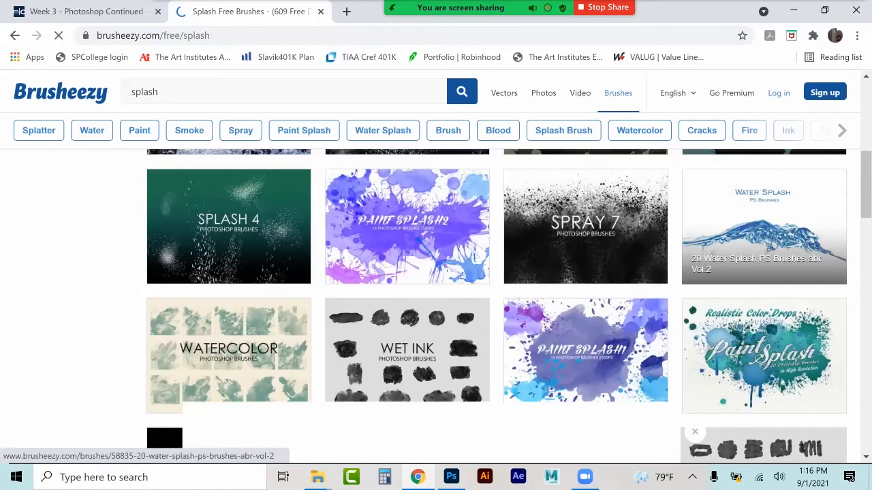
left_click(763, 224)
scroll(763, 225, "up", 3)
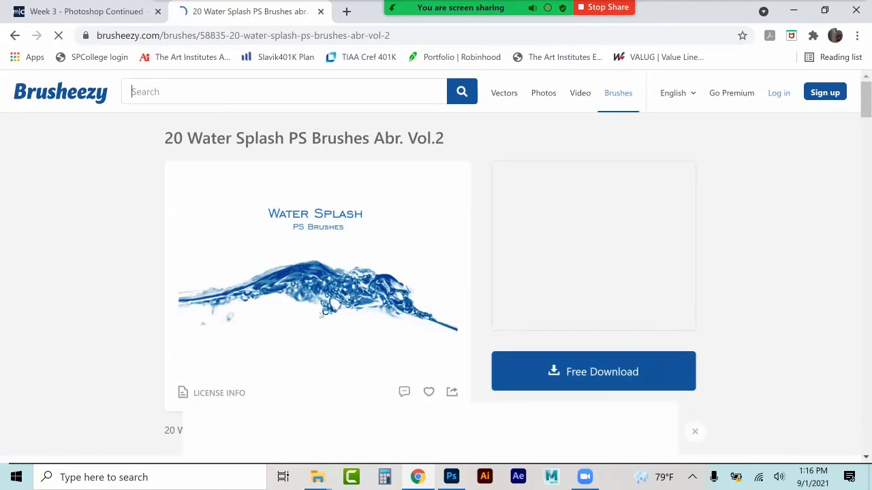
Step: Switch to File Explorer and look over the brush sets in the Photoshop Brushes folder under Exploration of Media Tools
mouse_move(317, 477)
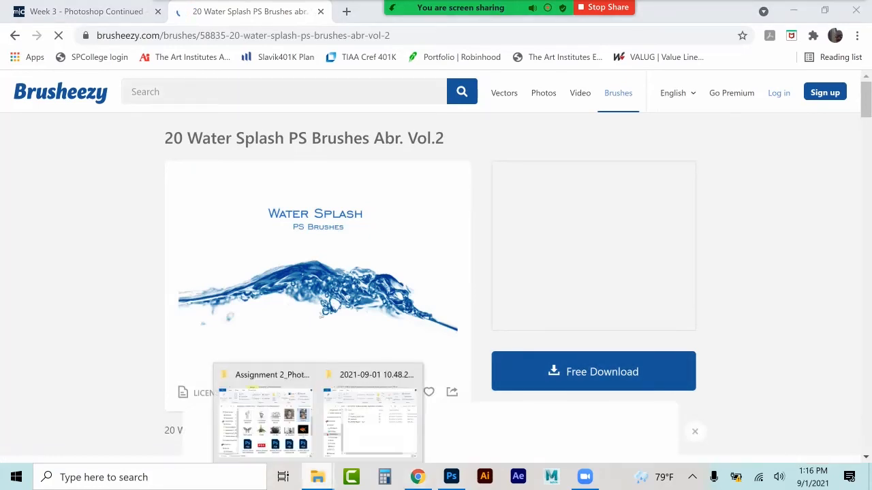
left_click(266, 419)
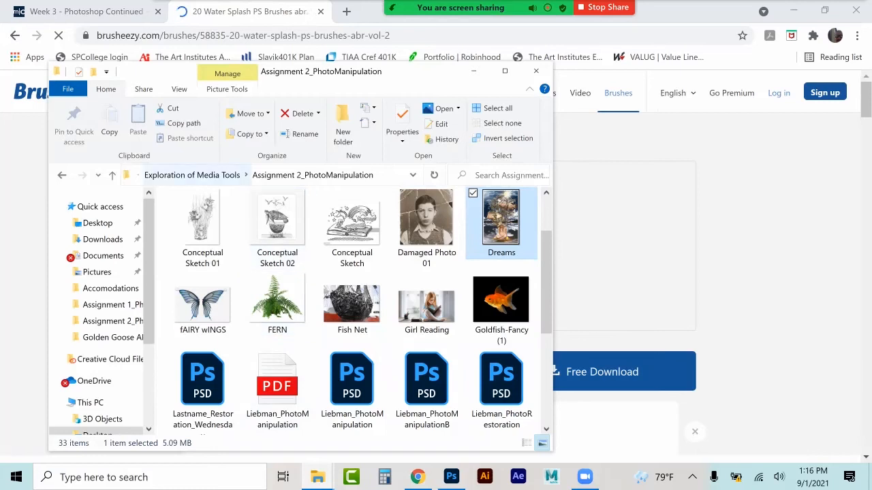
left_click(192, 176)
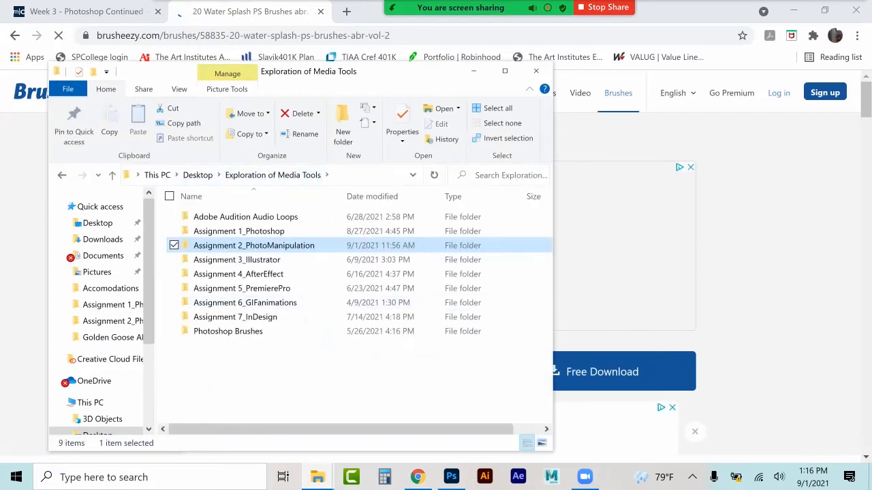
double_click(227, 331)
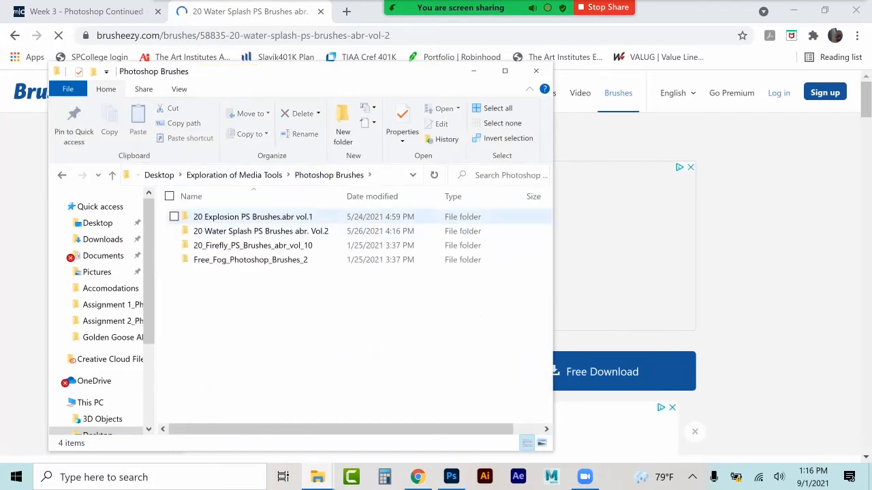
left_click(239, 217)
left_click(235, 231)
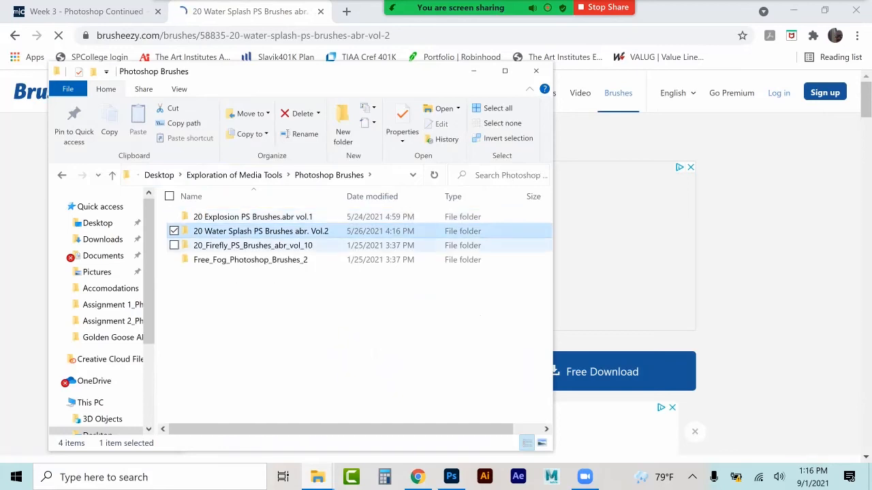
left_click(250, 259)
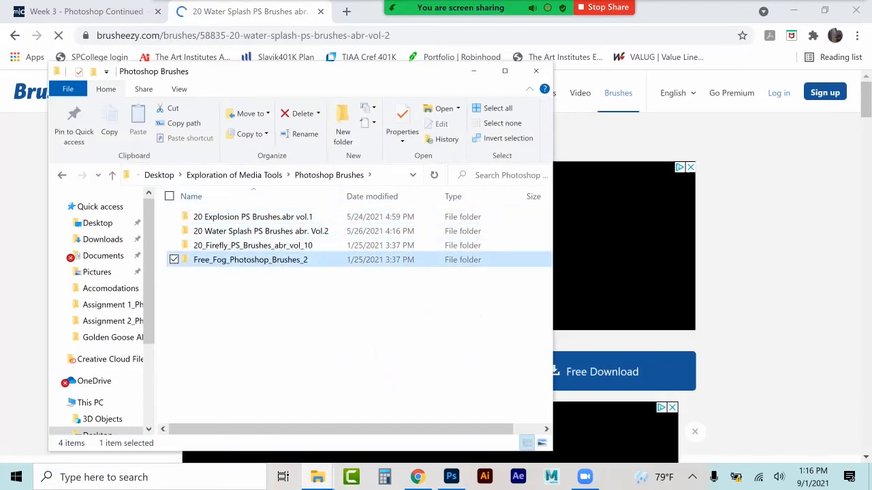
Step: Switch to Photoshop and import the 20 Explosion Brushes file from the 20 Explosion PS Brushes.abr vol.1 folder into the Brush tool's presets
left_click(451, 477)
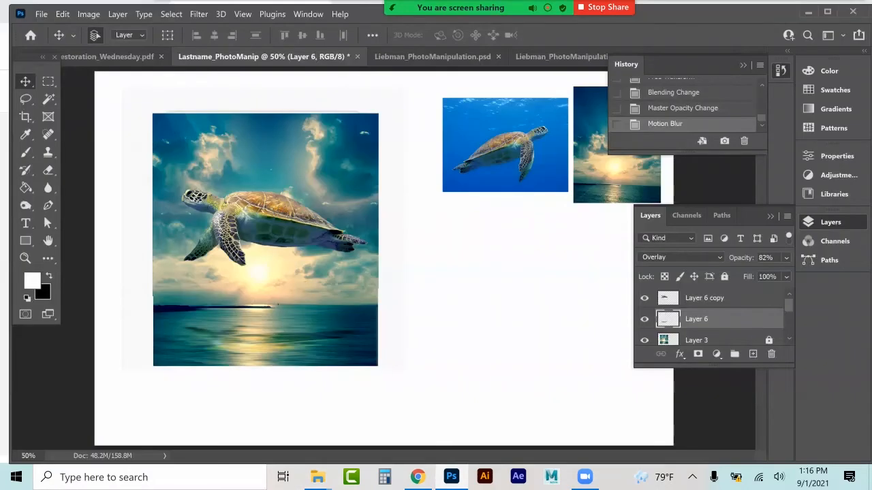
left_click(32, 145)
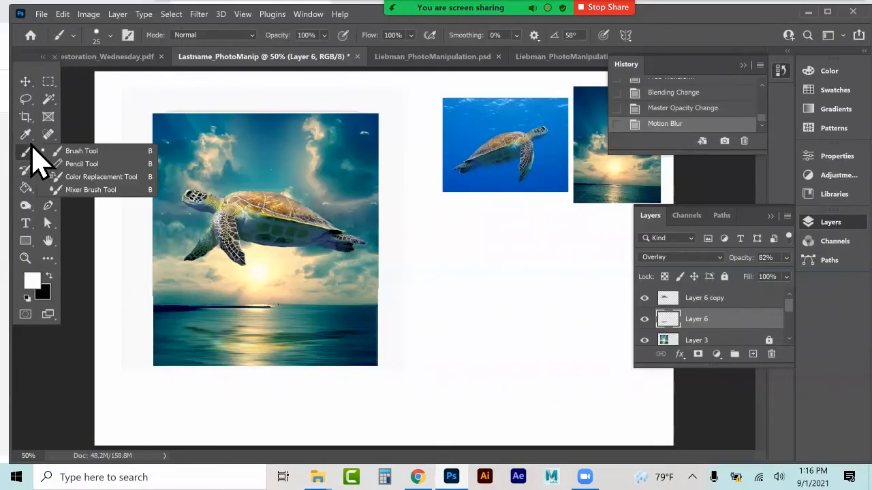
left_click(134, 40)
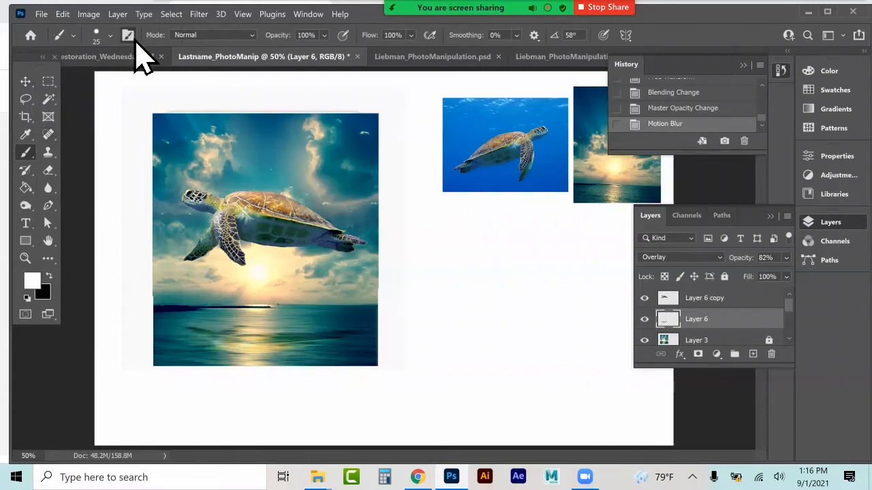
left_click(128, 35)
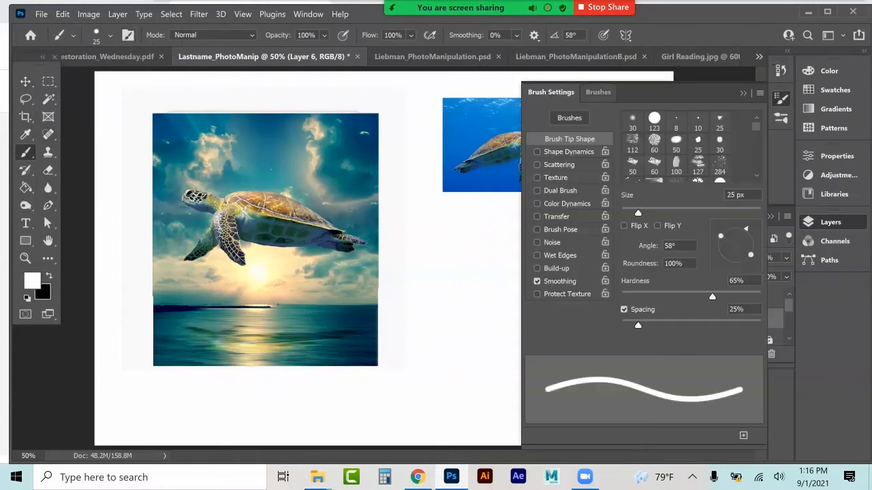
left_click(598, 92)
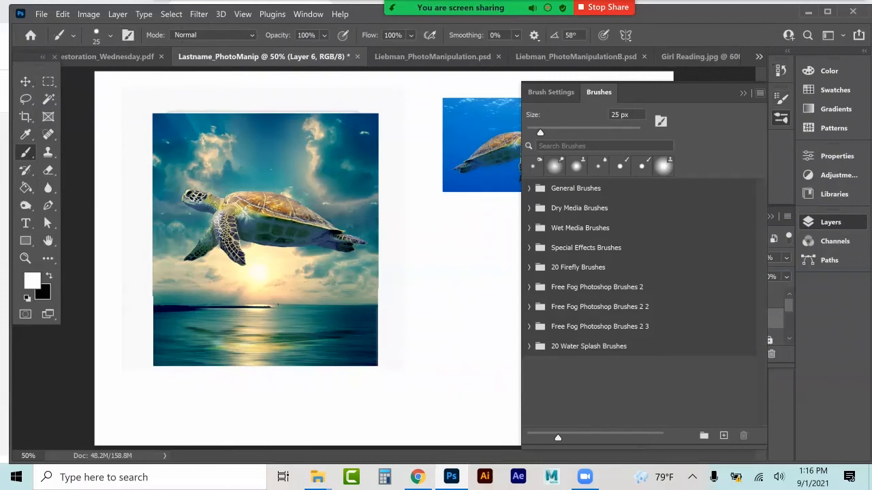
left_click(759, 92)
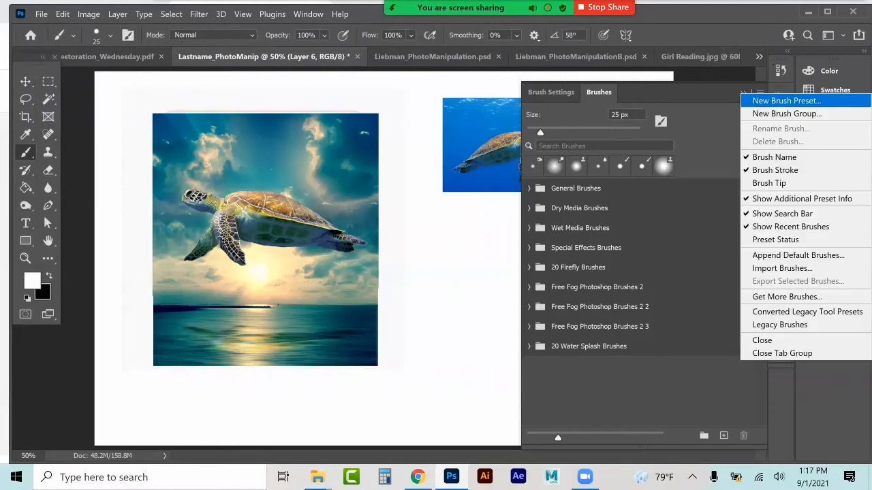
left_click(782, 268)
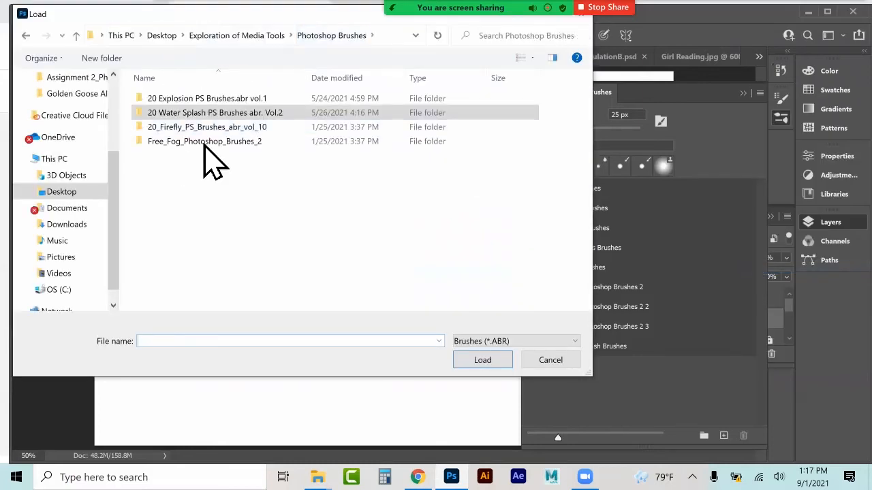
double_click(198, 102)
left_click(197, 103)
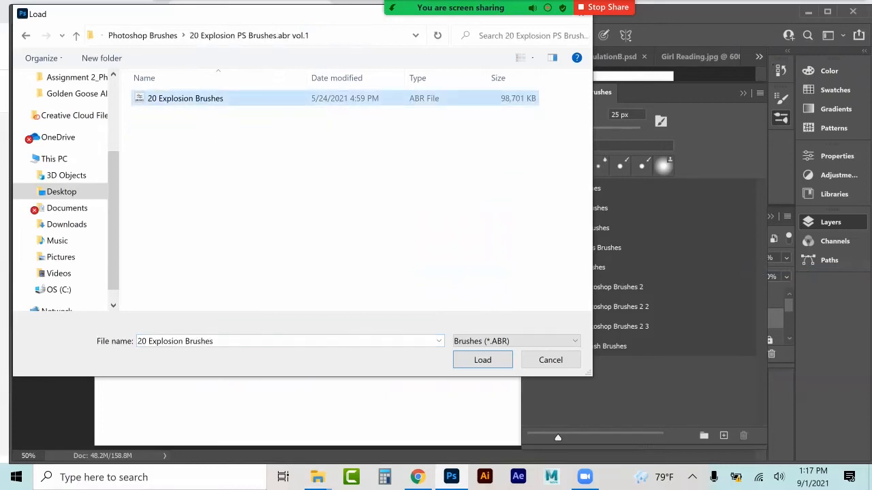
key("Return")
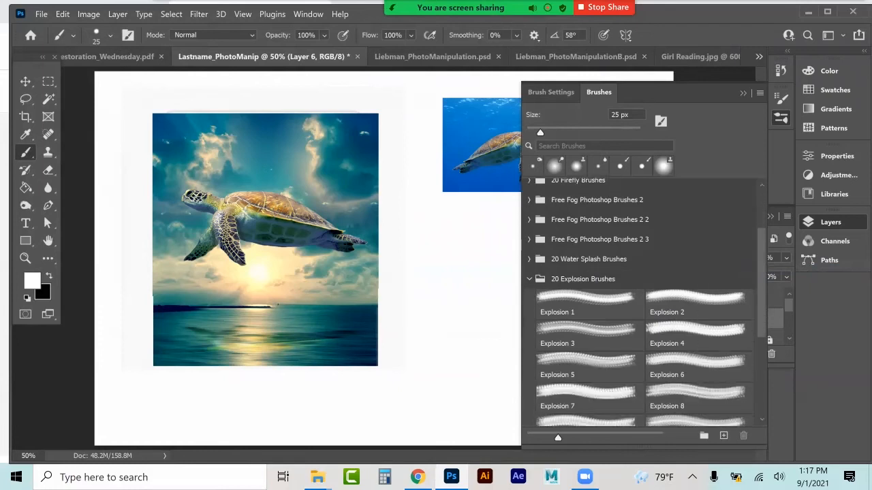
Step: Stamp the Explosion 7 brush once in black at 508 px on a new layer, in the blank area below the turtle photo
left_click(586, 393)
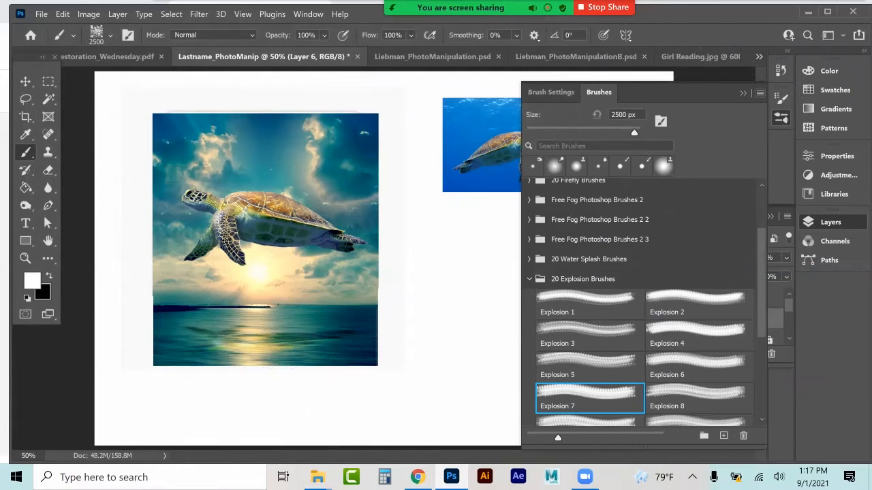
left_click_drag(634, 132, 630, 133)
key("F5")
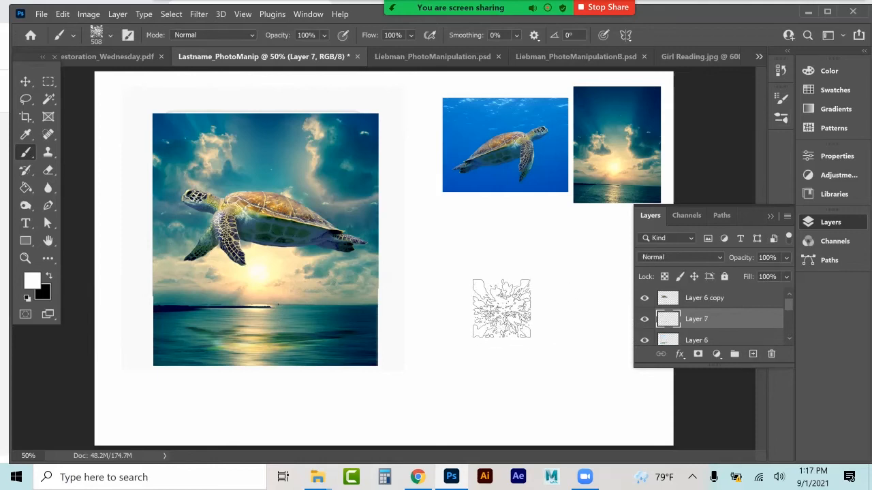
key("x")
left_click(475, 279)
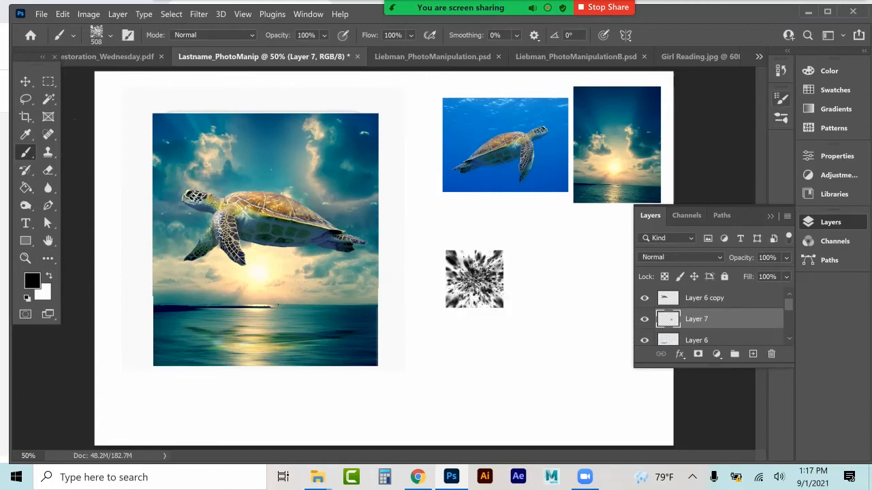
Step: Browse the 20 Water Splash Brushes group and choose the Water Splash 18 brush
left_click(781, 99)
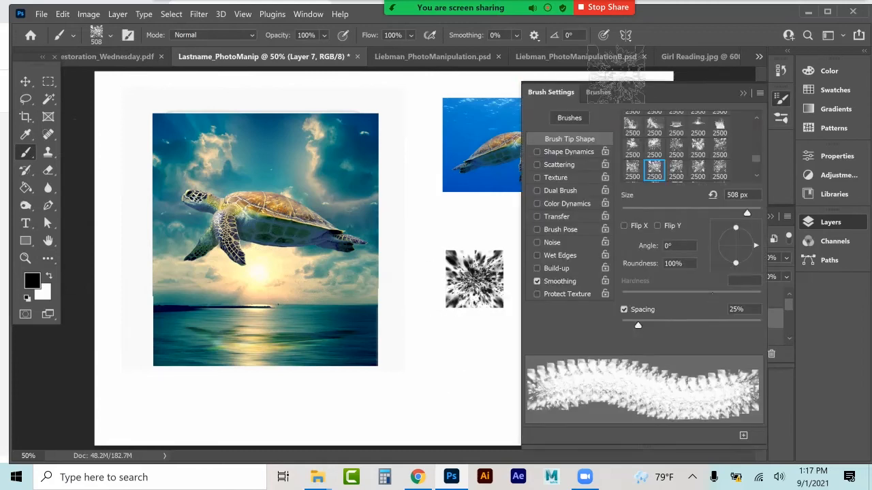
left_click(598, 92)
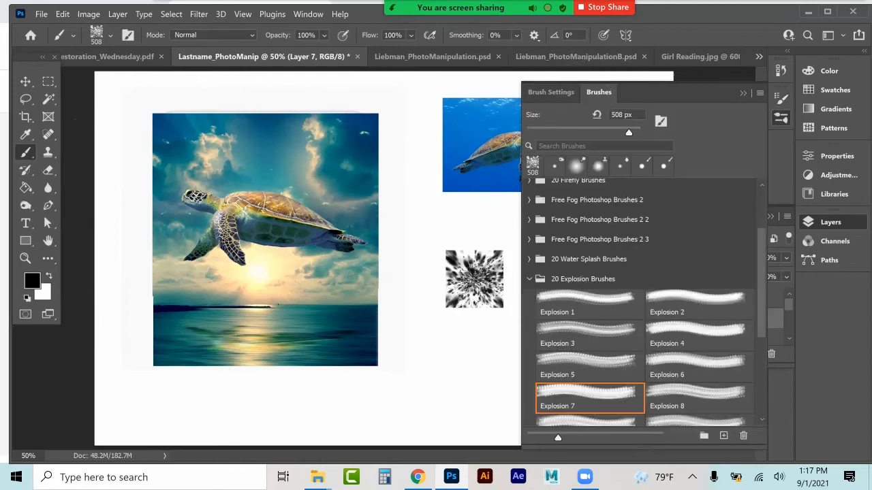
left_click(529, 278)
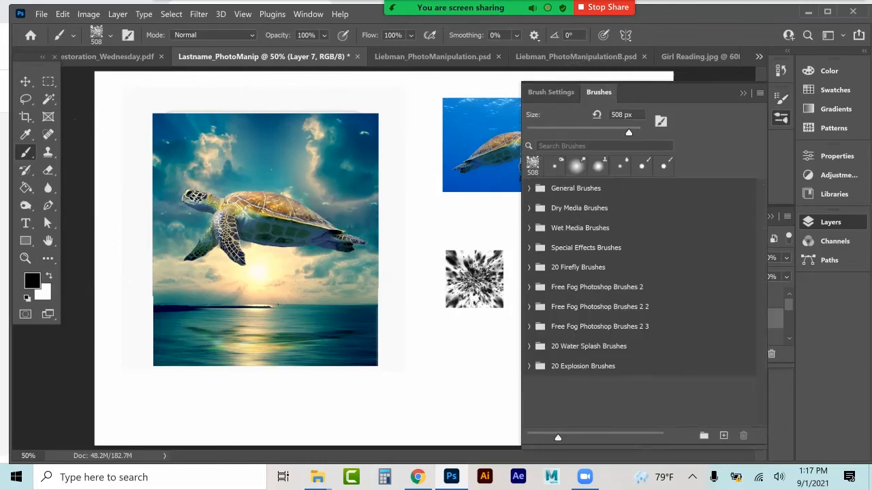
left_click(530, 346)
left_click(530, 346)
left_click(530, 346)
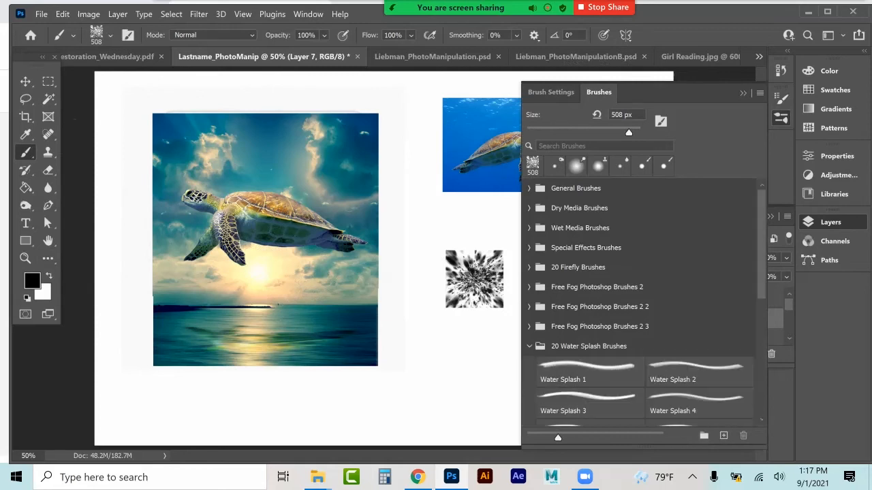
scroll(643, 302, "down", 5)
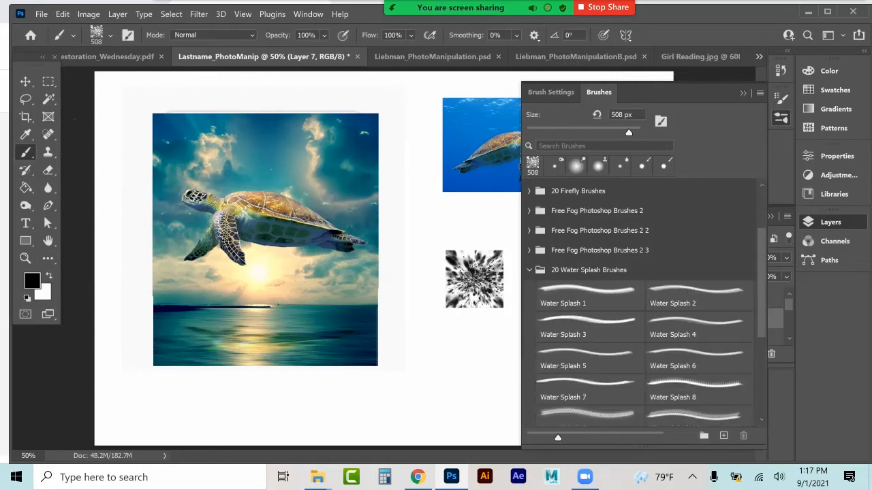
scroll(644, 302, "down", 3)
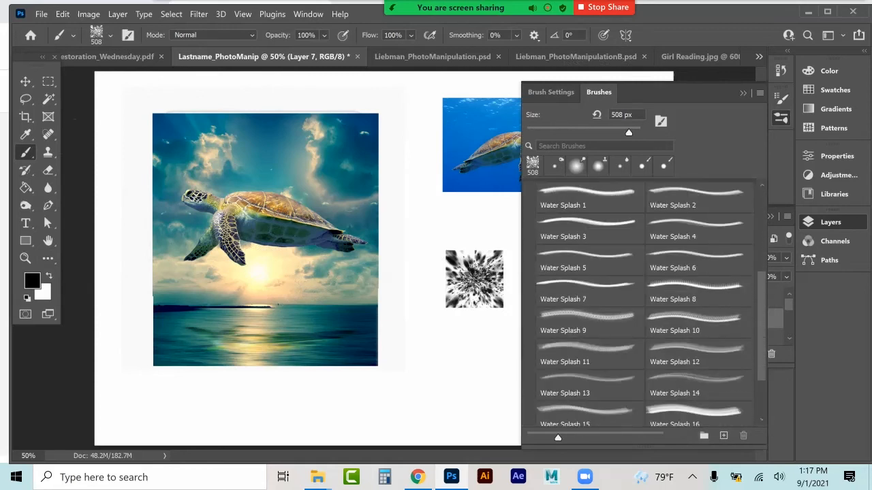
scroll(644, 302, "down", 2)
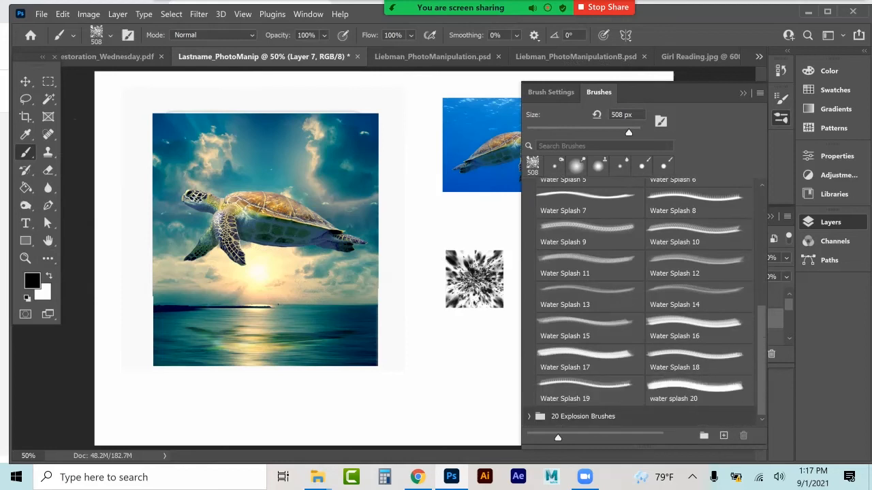
left_click(698, 328)
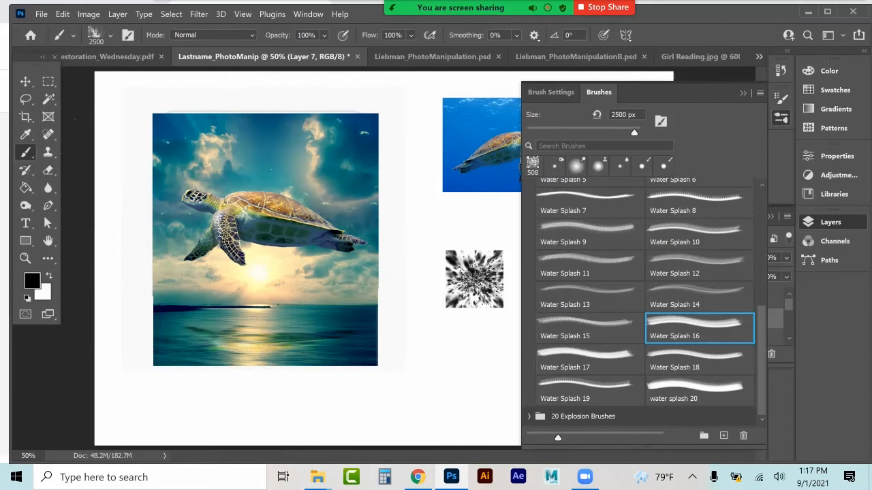
left_click(699, 360)
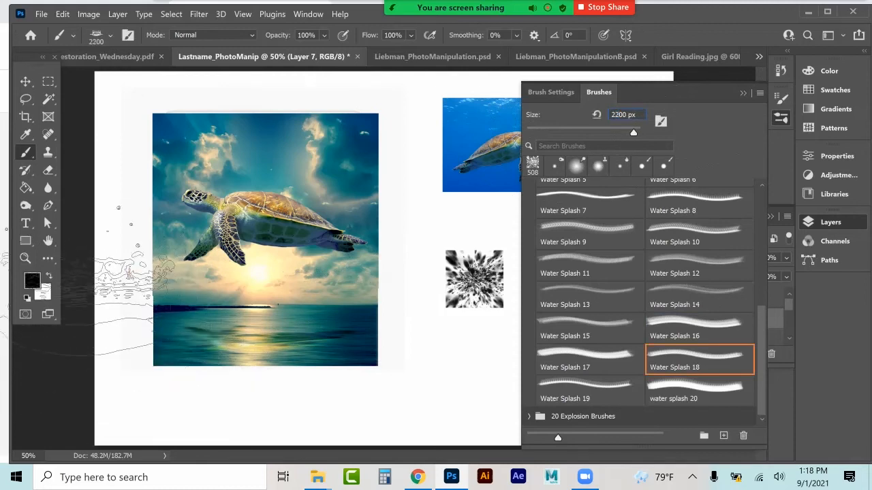
Step: Stamp one white water splash at 2200 px over the sea beneath the turtle in the composite
key("x")
left_click(744, 93)
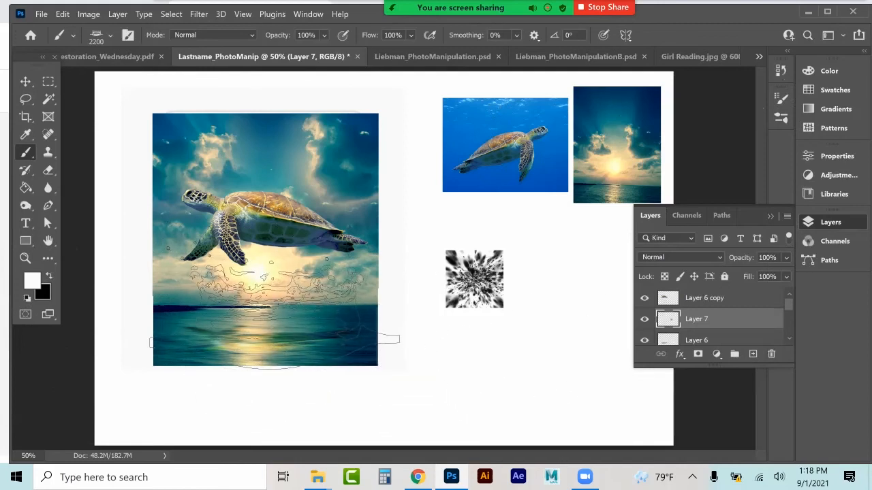
left_click(272, 315)
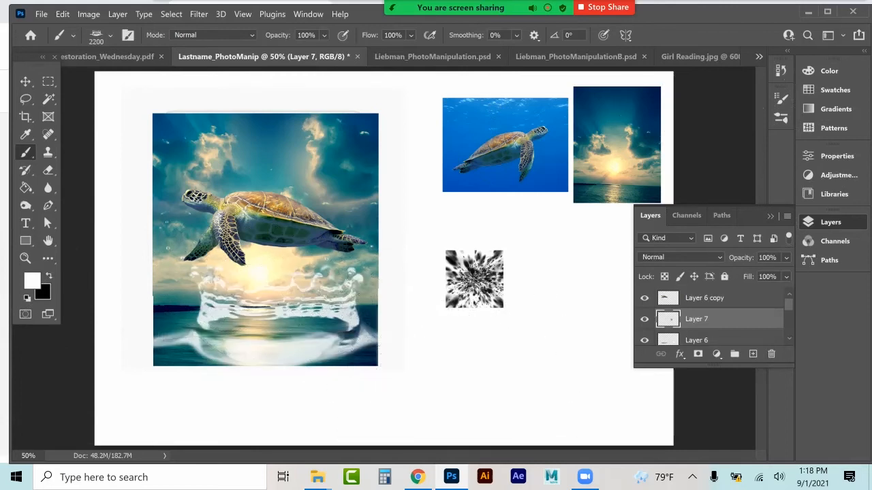
Step: Scale Layer 7 to about 87% and reposition it so the splash sits on the water under the turtle
key("ctrl+t")
left_click_drag(522, 399, 475, 369)
left_click_drag(280, 243, 286, 256)
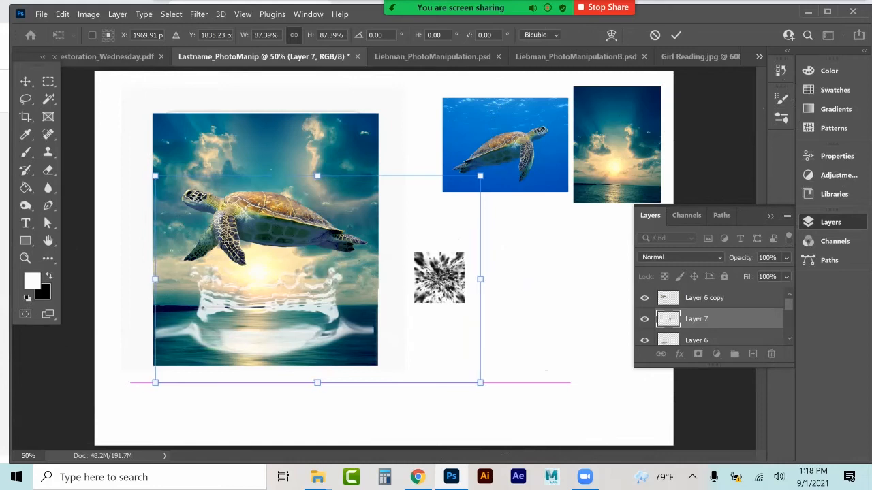
left_click(30, 84)
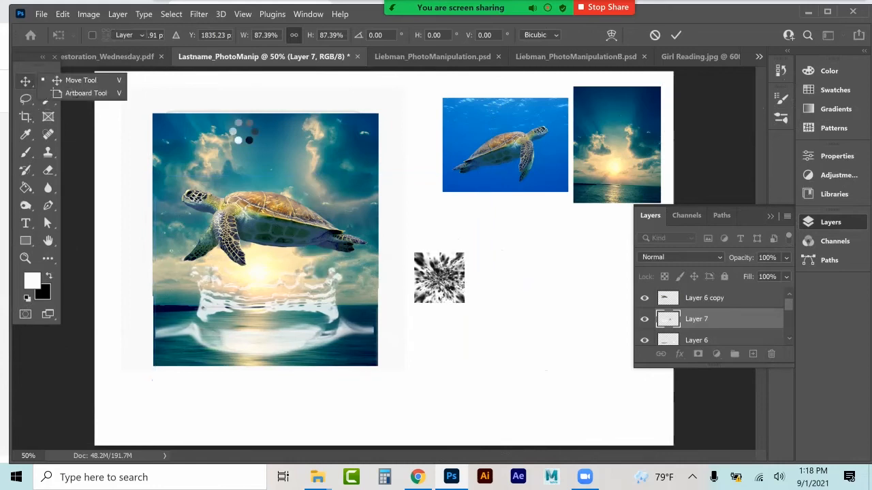
left_click(91, 93)
Step: Delete the black explosion stamp from Layer 7 with a rectangular selection and view the layer's blending modes
left_click(48, 81)
mouse_move(396, 221)
left_mouse_down()
mouse_move(487, 313)
mouse_move(516, 366)
left_mouse_up()
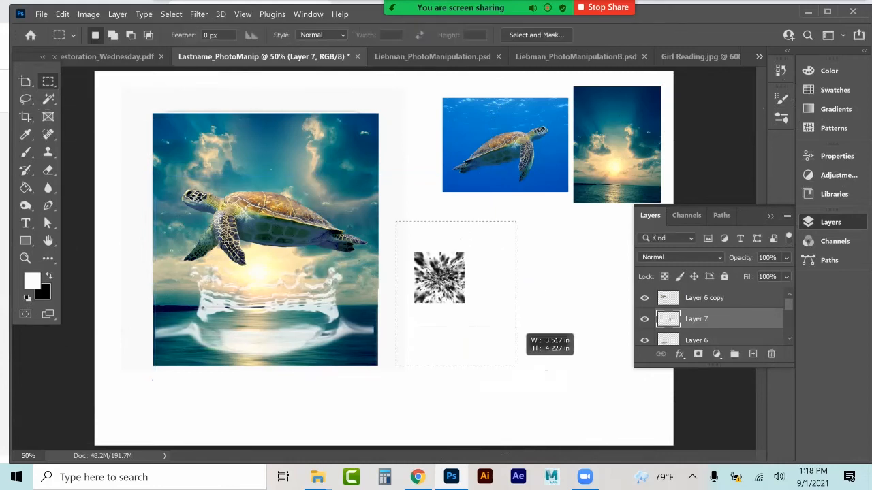
key("Delete")
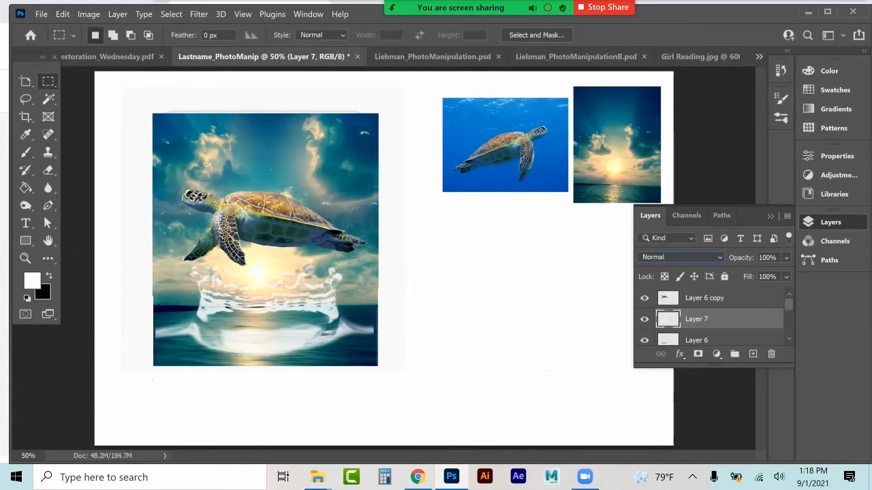
left_click(681, 257)
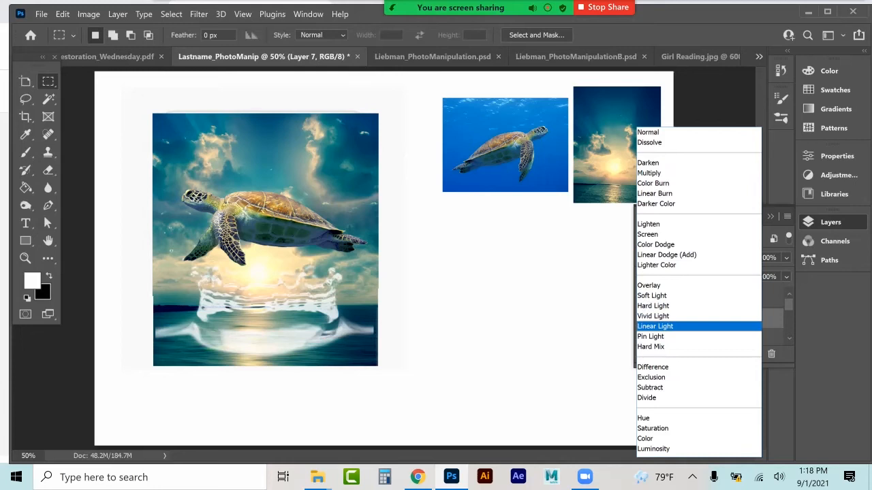
key("Escape")
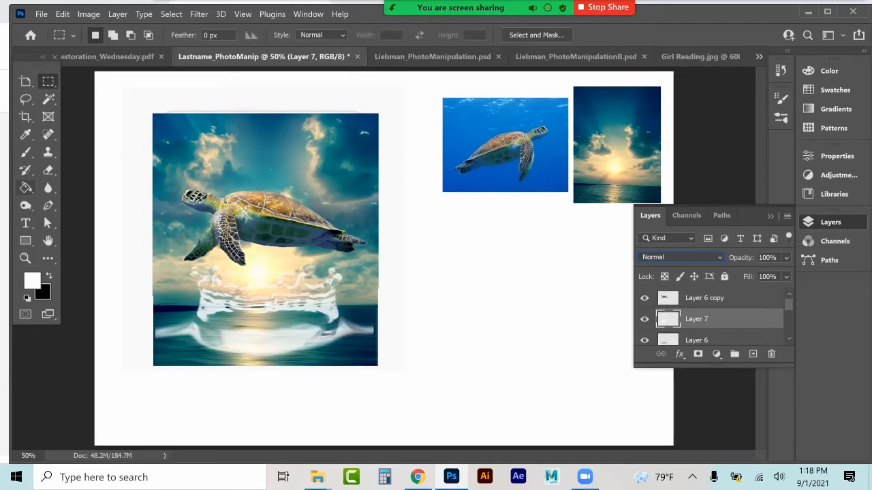
Step: Sample blue from the sea turtle photo and stamp a blue water splash on a new layer above Layer 1, in the blank canvas area
left_click(26, 134)
left_click(452, 177)
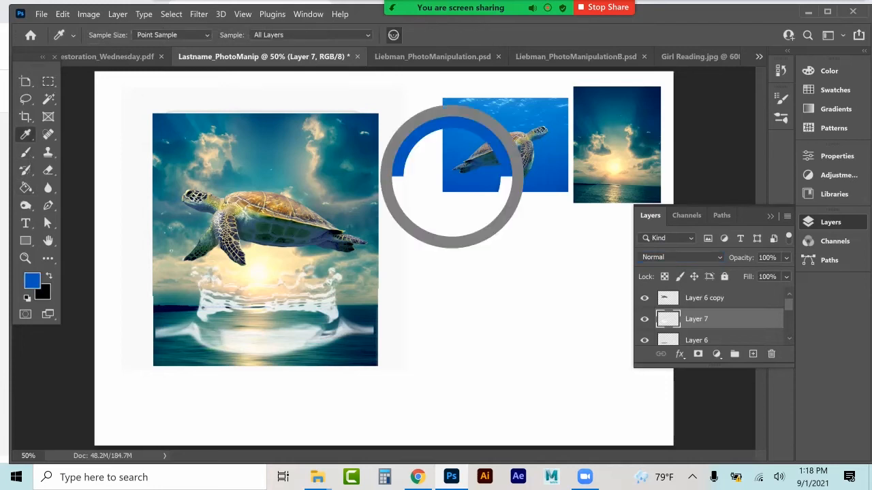
left_click(25, 152)
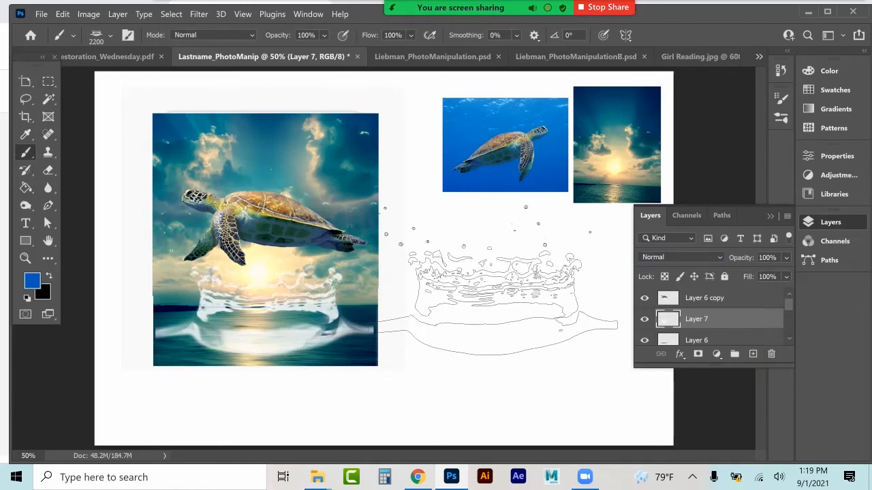
scroll(711, 319, "down", 3)
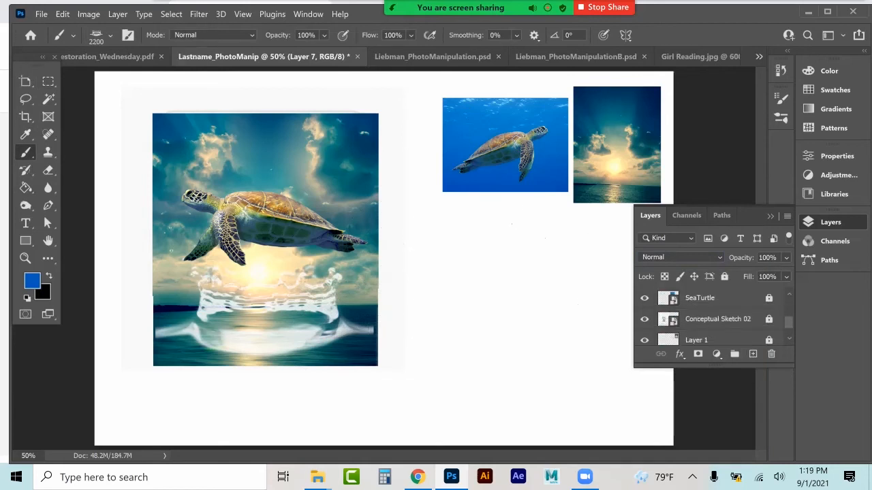
left_click(697, 340)
key("ctrl+v")
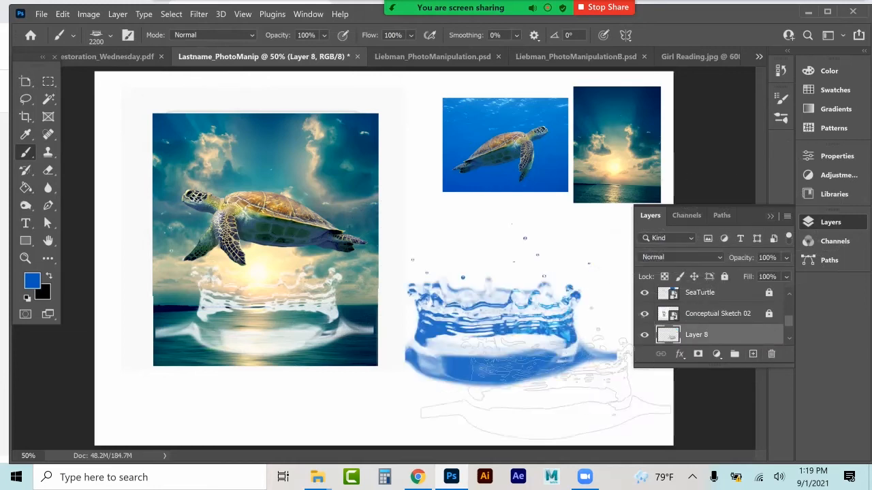
Step: Scale the blue water splash on Layer 8 to about 49% and place it directly below the sea turtle photo
key("ctrl+t")
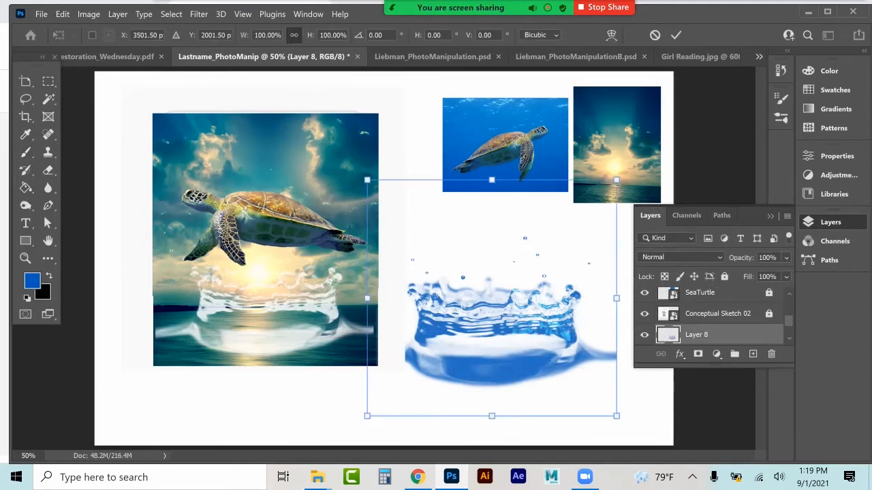
left_click_drag(367, 415, 495, 295)
left_click_drag(570, 253, 515, 249)
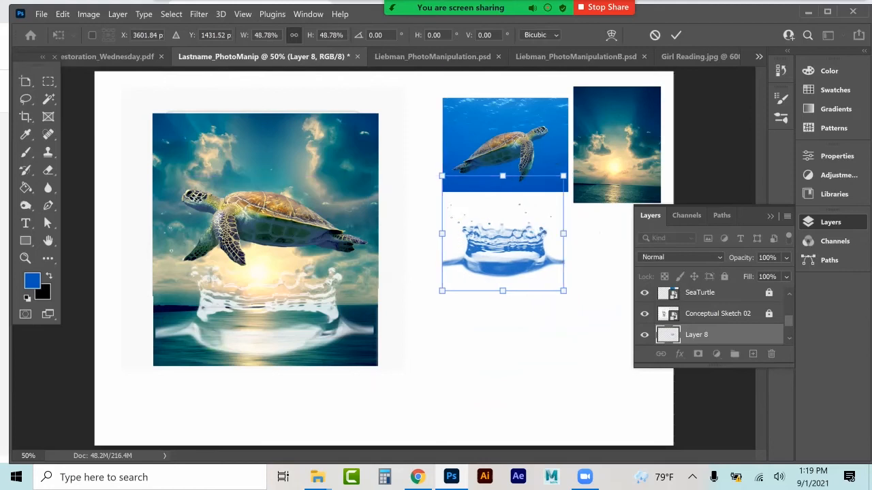
right_click(42, 82)
right_click(28, 81)
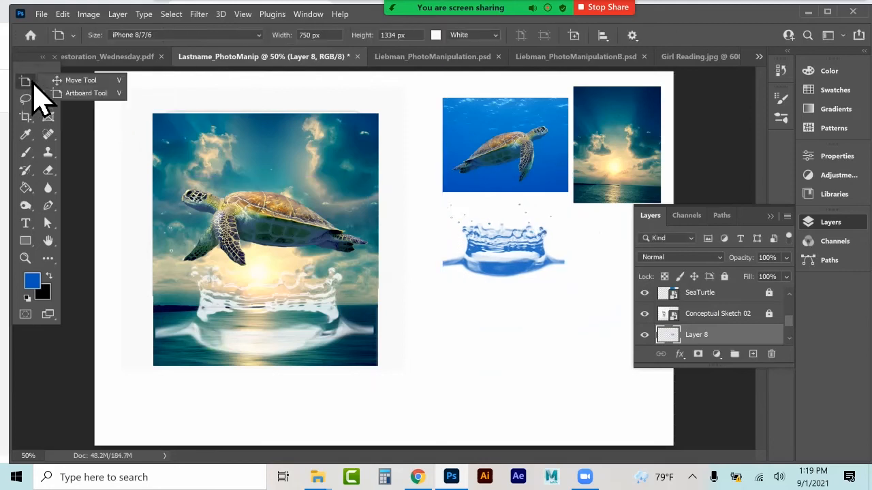
left_click(74, 79)
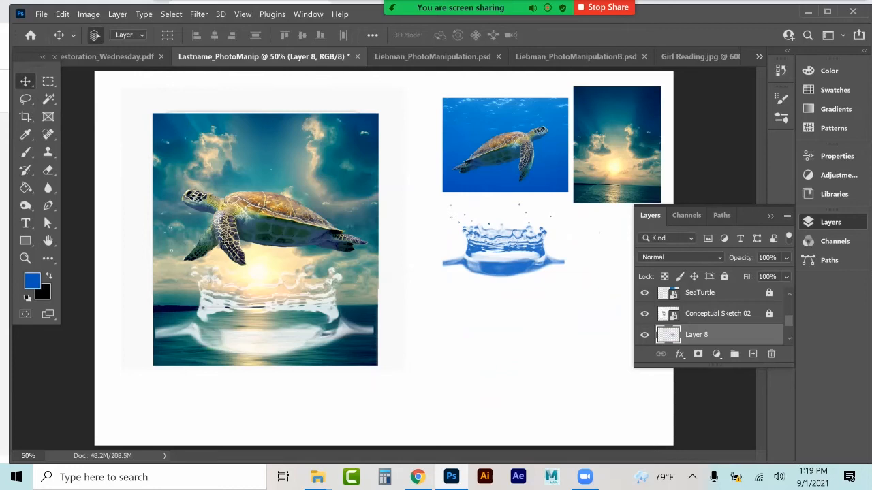
Step: Add a new empty layer above Layer 6 copy at the top of the layer stack
scroll(711, 313, "up", 3)
left_click(712, 298)
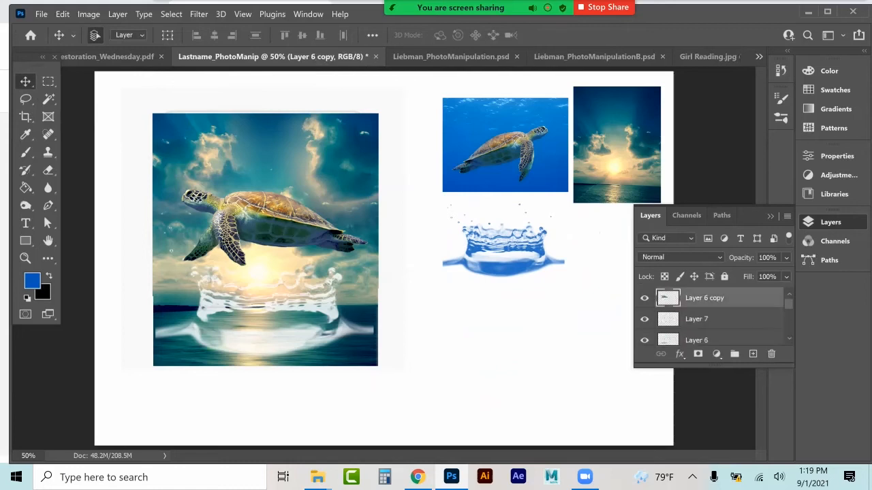
left_click(752, 354)
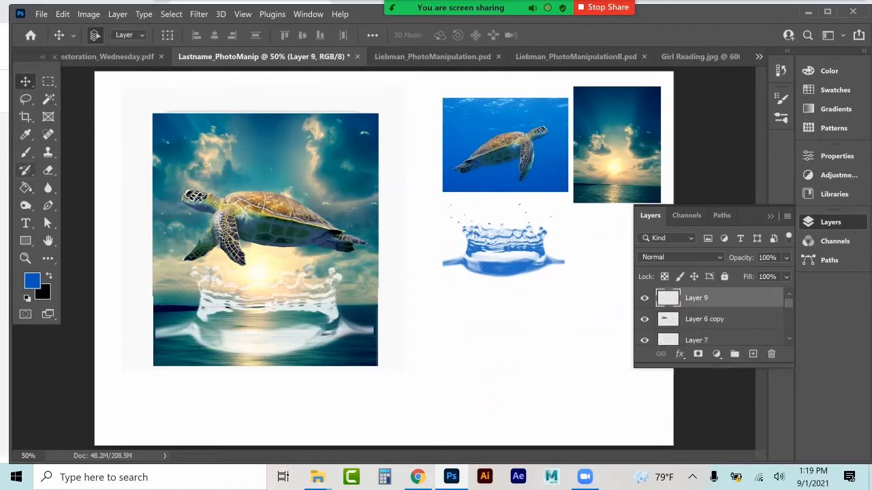
Step: Choose the Fog 26 brush from the Free Fog Photoshop Brushes 2 2 set for painting
left_click(25, 152)
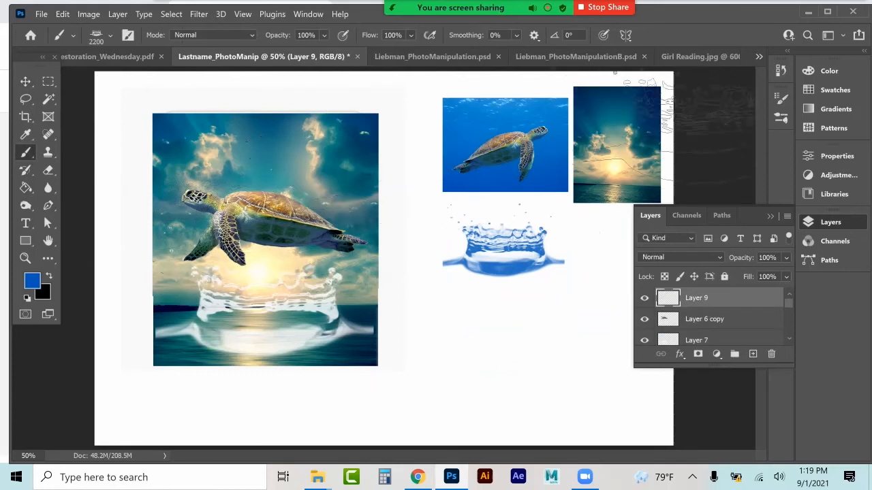
left_click(782, 99)
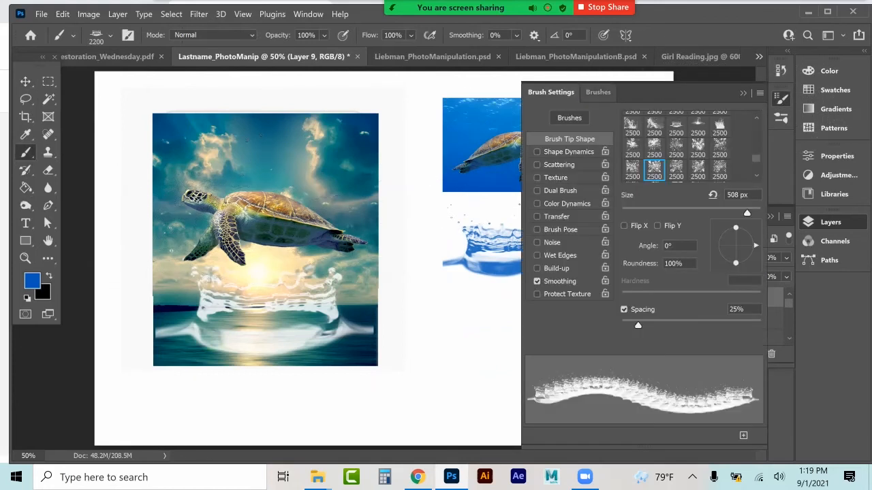
left_click(597, 92)
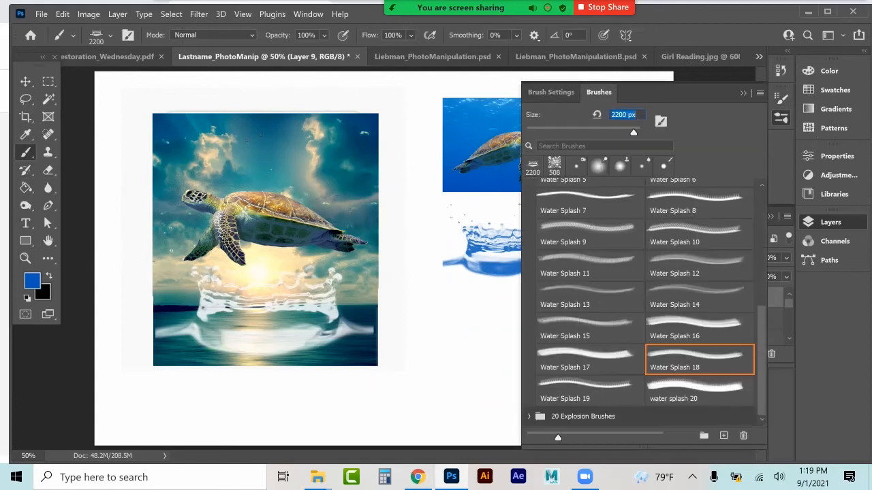
scroll(646, 300, "up", 3)
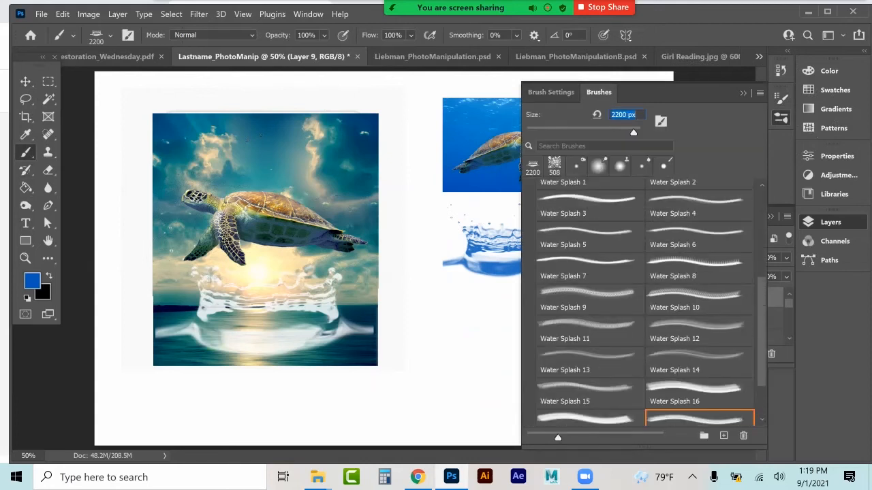
scroll(646, 300, "up", 1)
left_click(530, 192)
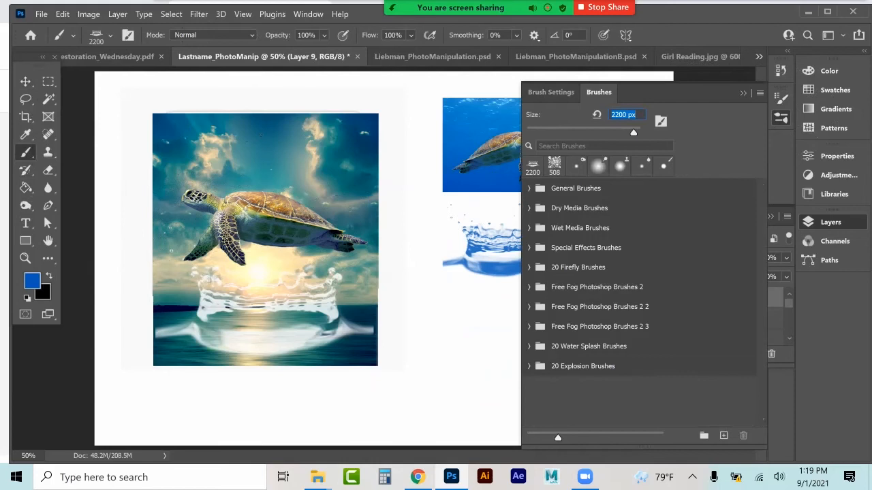
left_click(600, 306)
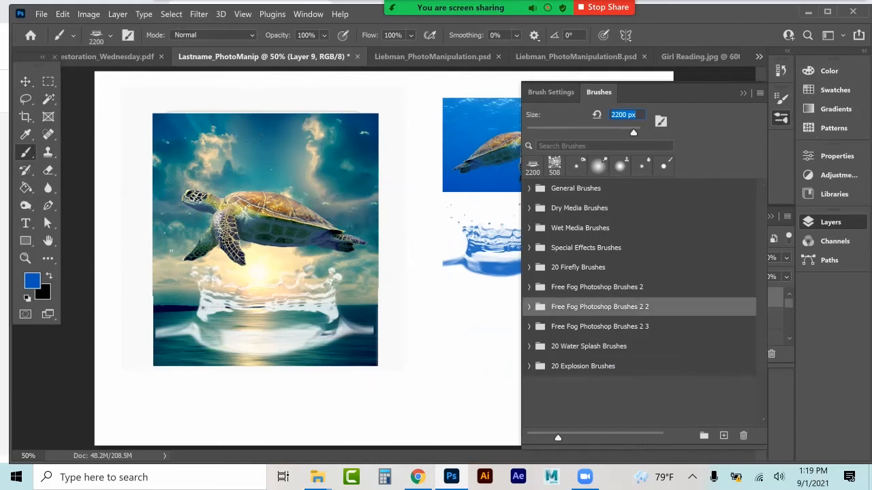
left_click(529, 306)
scroll(639, 307, "down", 6)
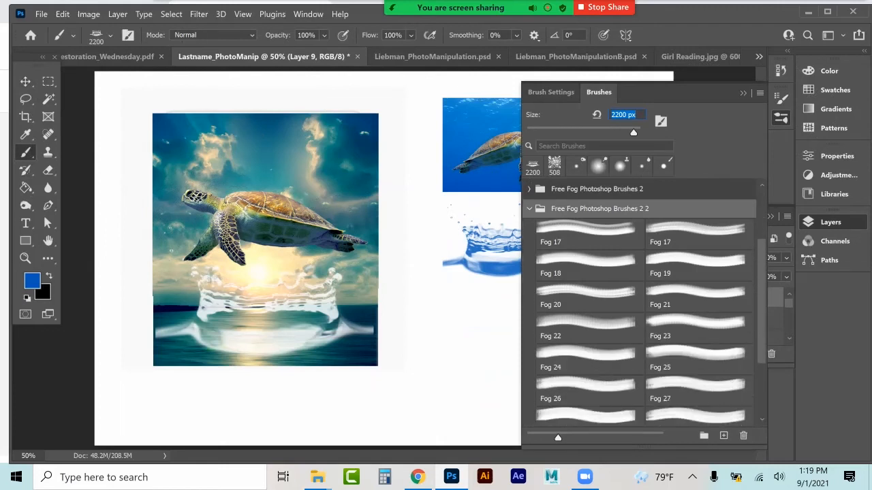
left_click(590, 390)
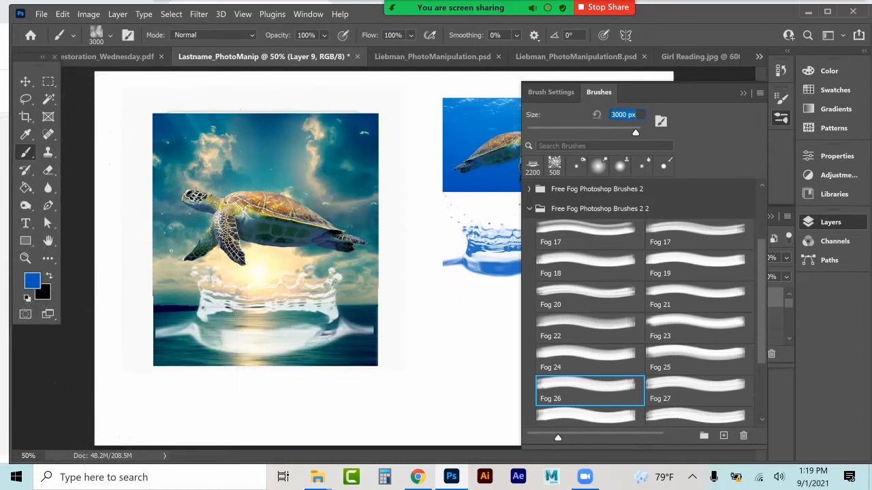
Step: Sample the light peach f4daaa from the composite's sunset clouds and stamp fog at 3000 px over the composite
left_click(32, 281)
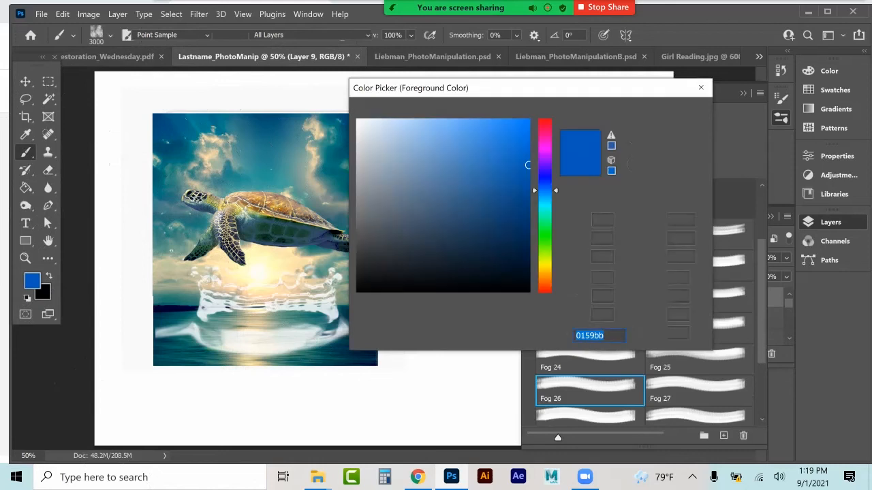
left_click(216, 171)
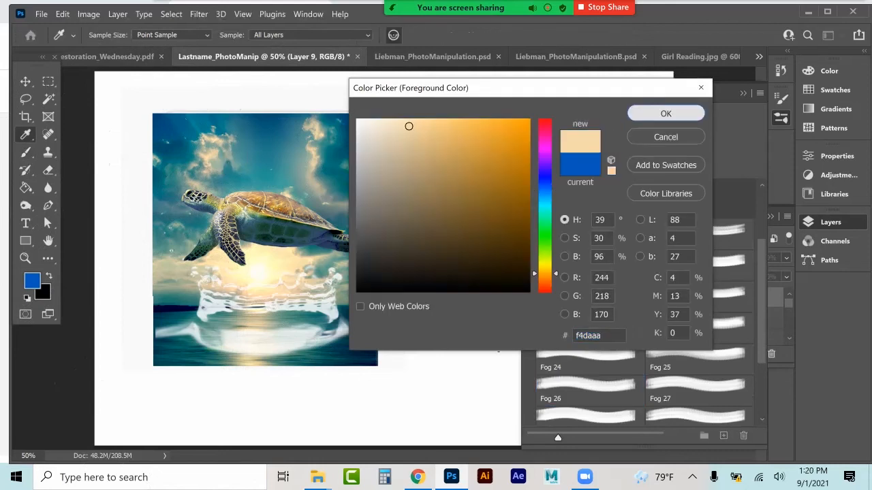
left_click(665, 114)
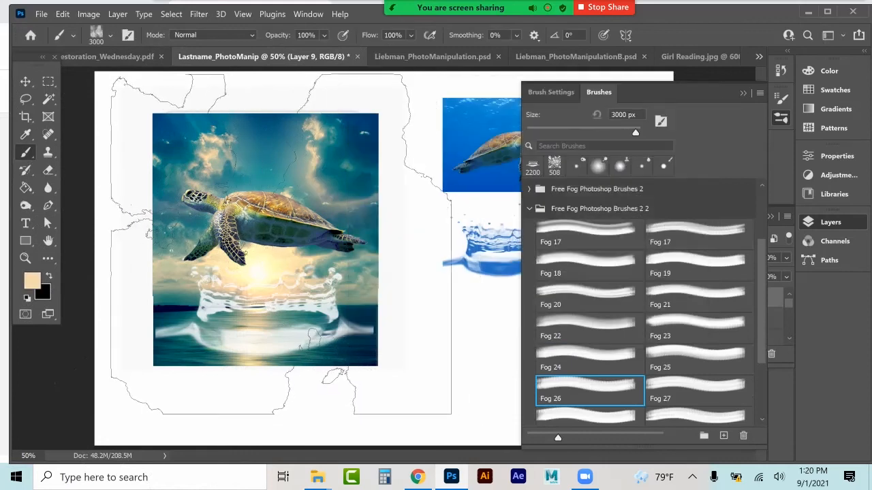
left_click(299, 304)
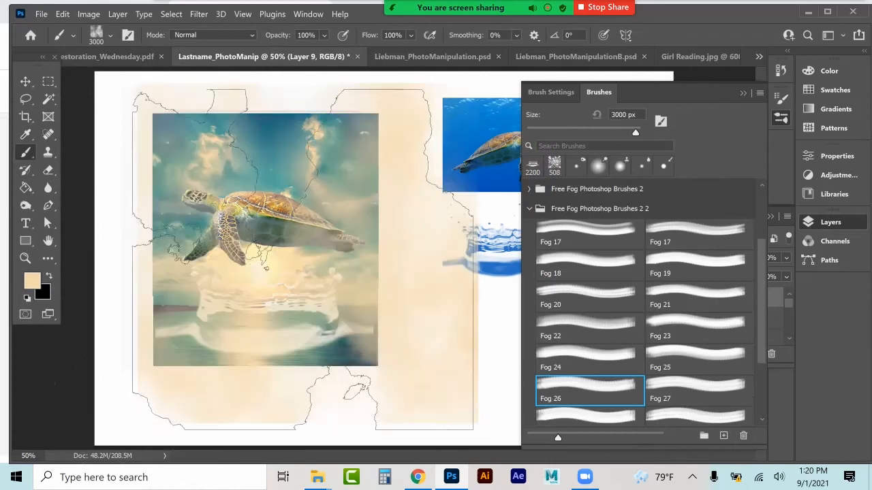
Step: Scale the fog on Layer 9 to about 66% width and 74% height and align it over the composite image
key("v")
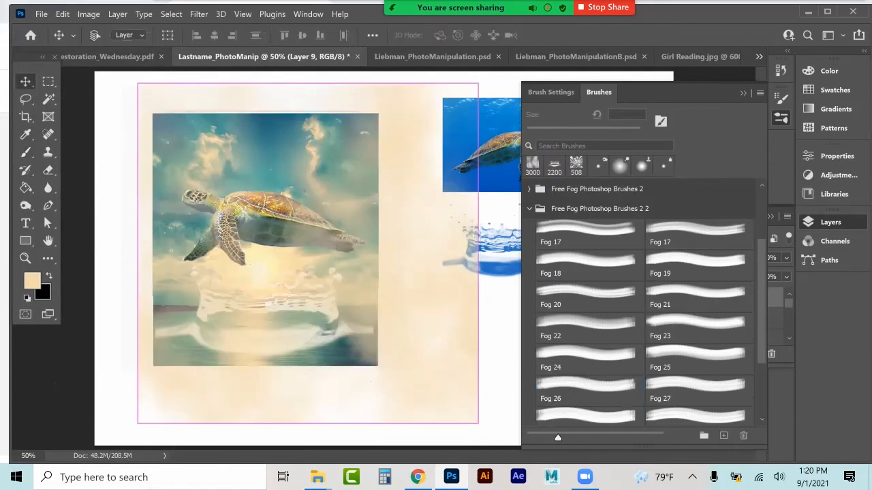
key("ctrl+t")
left_click_drag(477, 83, 448, 113)
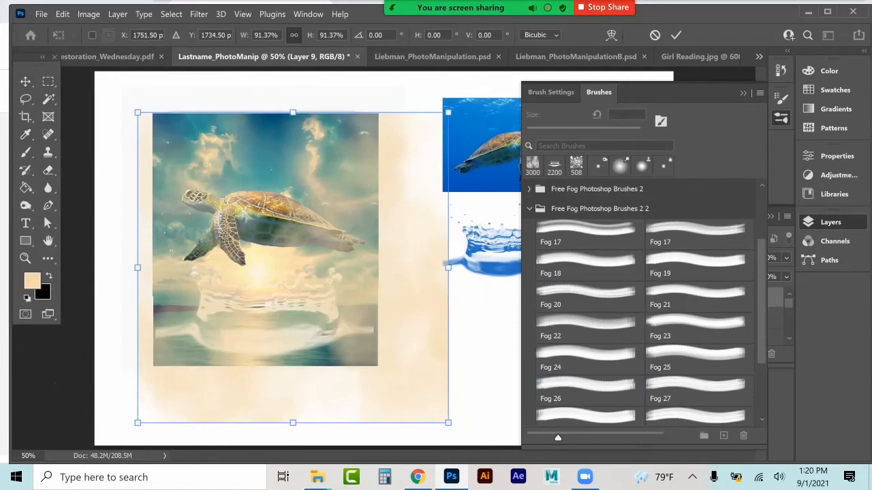
left_click_drag(449, 422, 373, 366)
mouse_move(137, 239)
left_mouse_down()
mouse_move(155, 235)
mouse_move(148, 235)
left_mouse_up()
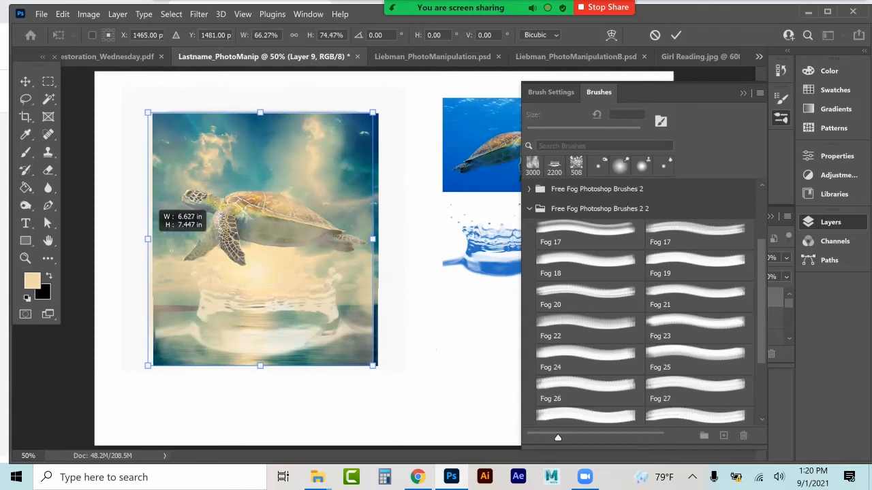
left_click(26, 81)
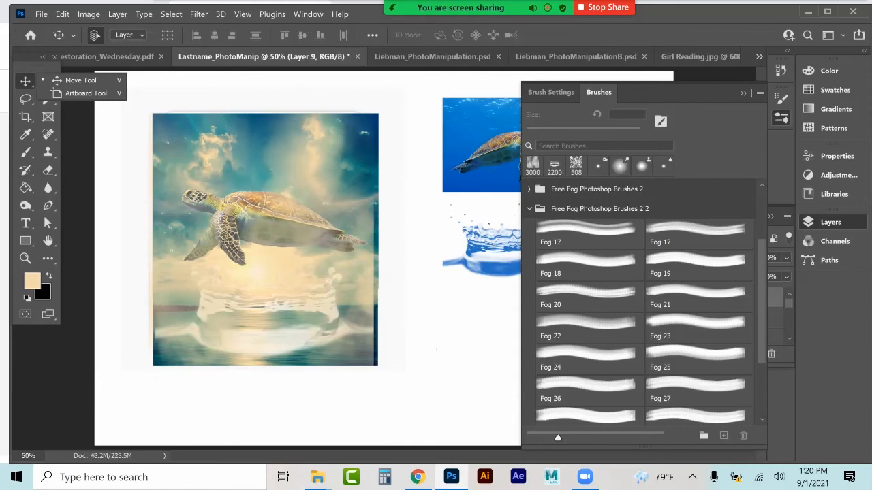
left_click_drag(294, 213, 298, 213)
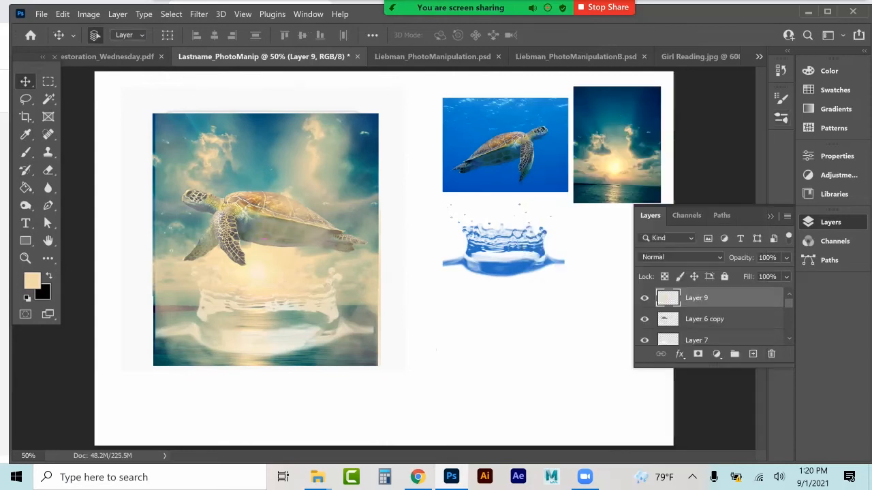
Step: Preview different blending modes on the fog layer and set Layer 9 to Multiply
left_click(682, 257)
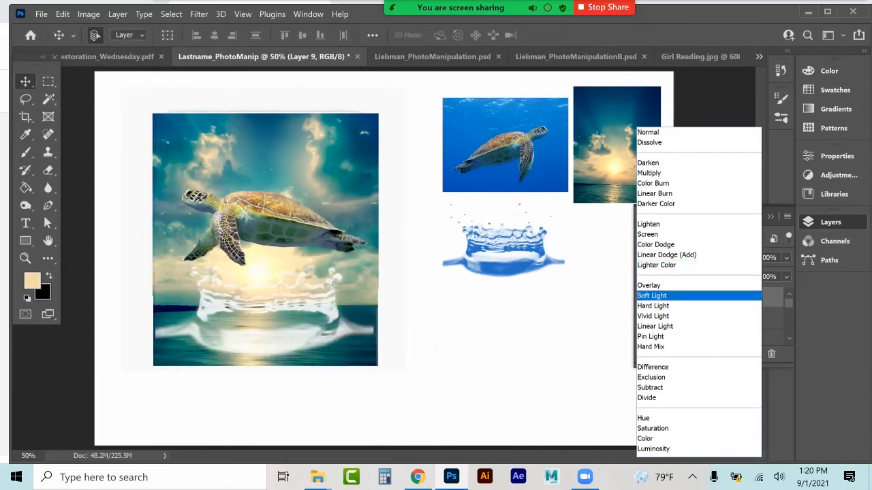
key("Down")
key("Down")
key("Down")
key("Down")
key("Down")
key("Down")
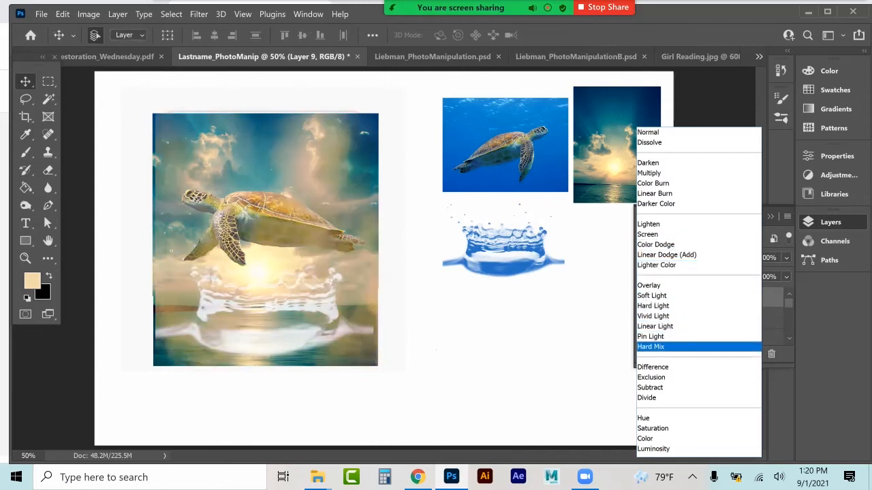
key("Down")
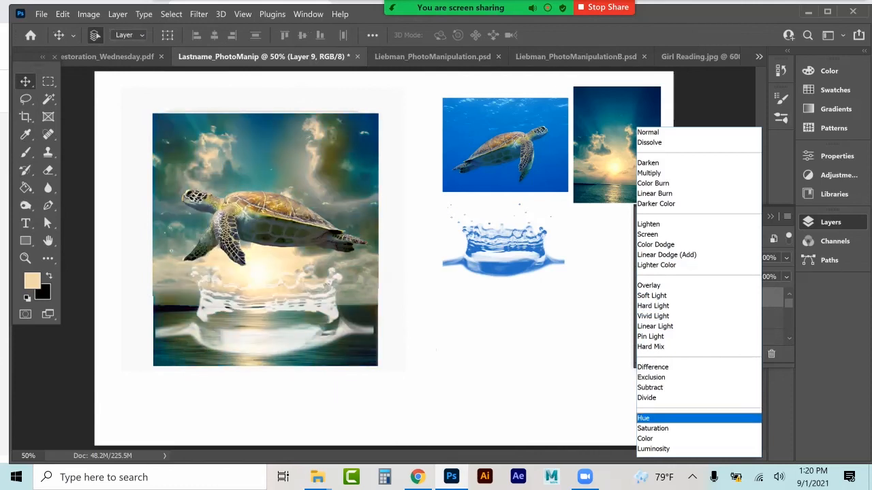
key("Down")
key("Down")
key("Up")
key("Up")
key("Up")
key("Up")
key("Up")
key("Up")
key("Up")
key("Up")
key("Up")
key("Up")
key("Up")
key("Up")
key("Up")
key("Up")
key("Up")
key("Up")
key("Up")
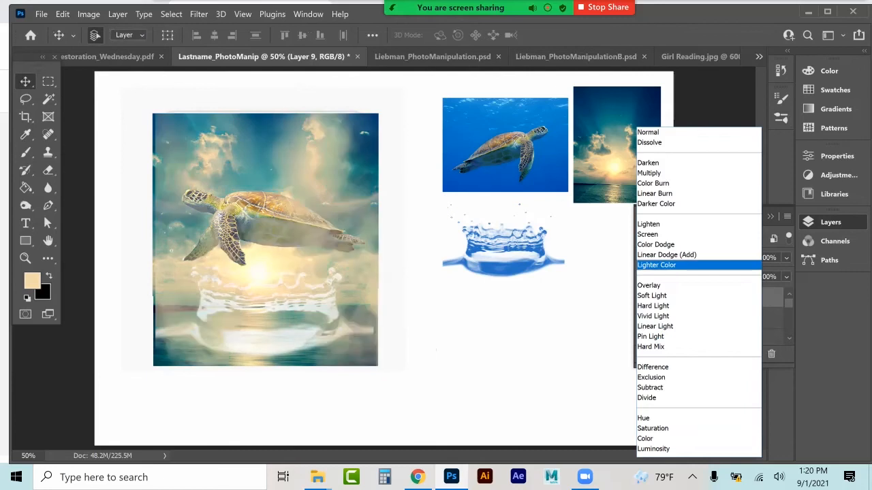
key("Up")
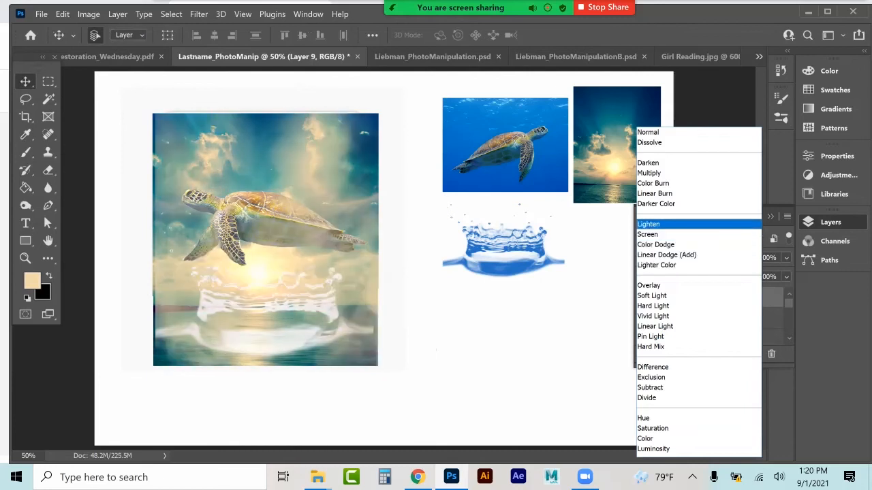
key("Up")
key("Up")
key("Up")
key("Up")
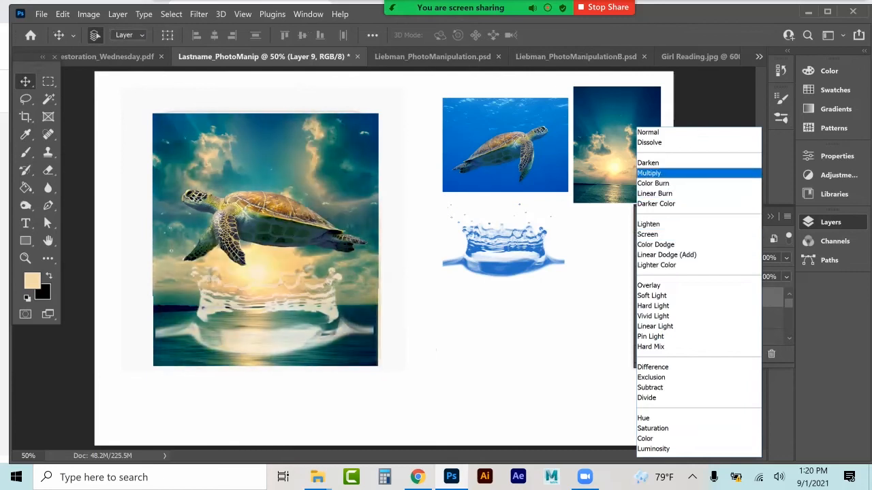
key("Return")
Step: Reduce the opacity of the fog on Layer 9 to 63%
left_click(786, 258)
left_click_drag(786, 274, 760, 274)
left_click(770, 216)
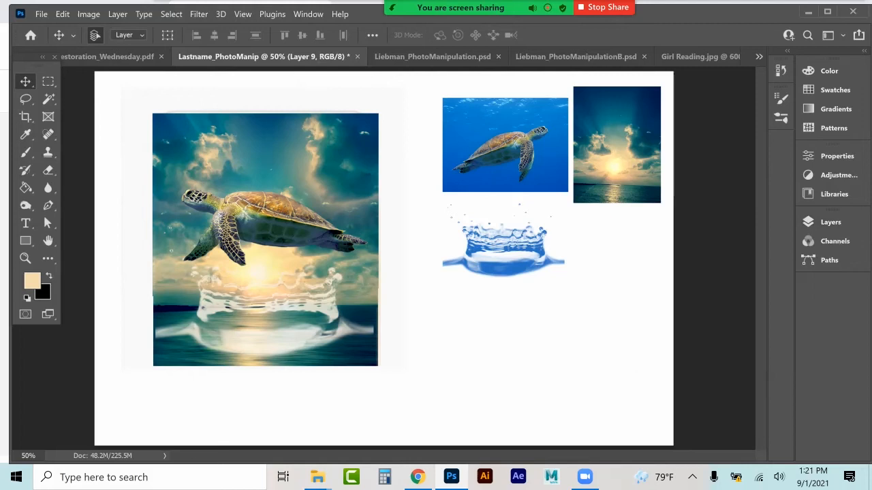
left_click(830, 222)
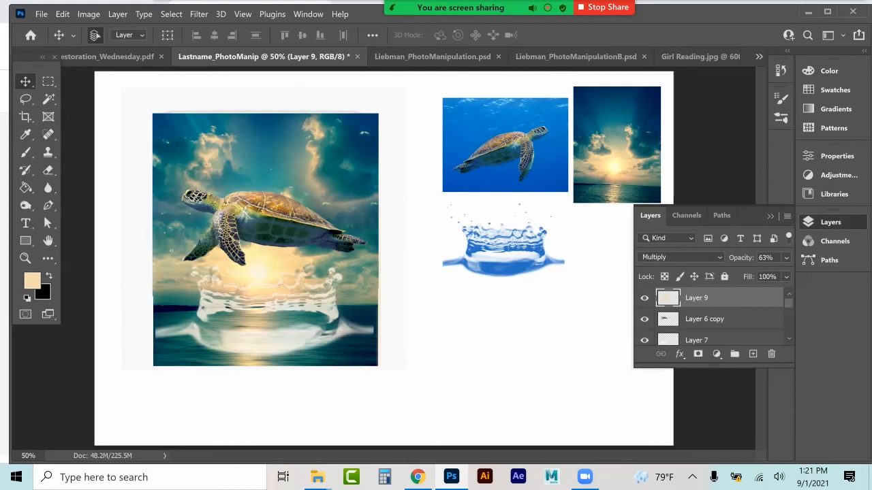
Step: Save the document in Photoshop PSD format as Lastname_PhotoManip_Wednesday with Maximize Compatibility enabled
key("ctrl")
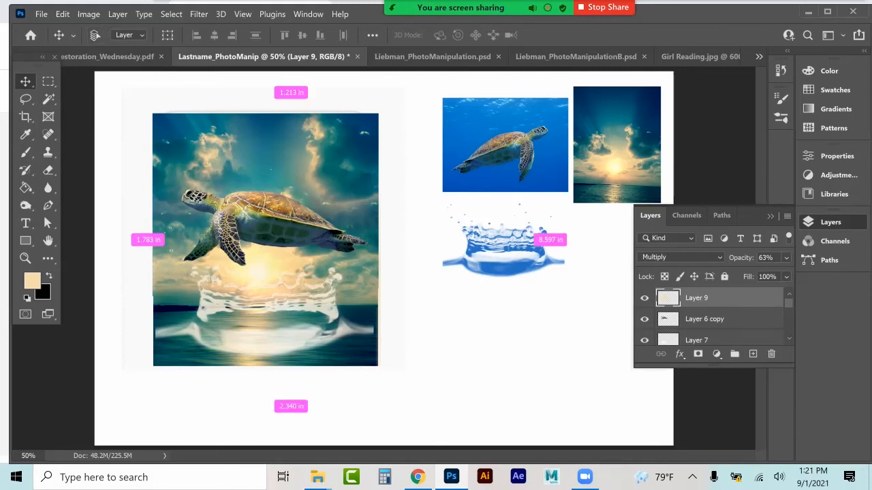
key("ctrl+shift+s")
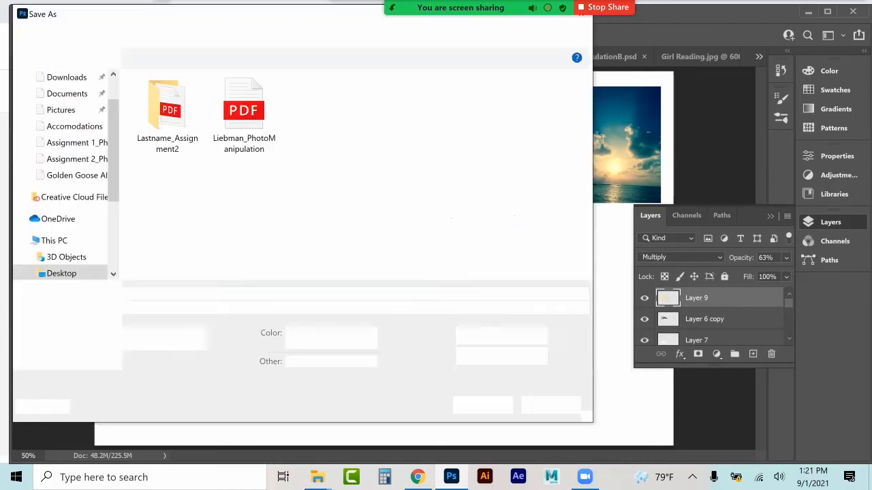
left_click(343, 308)
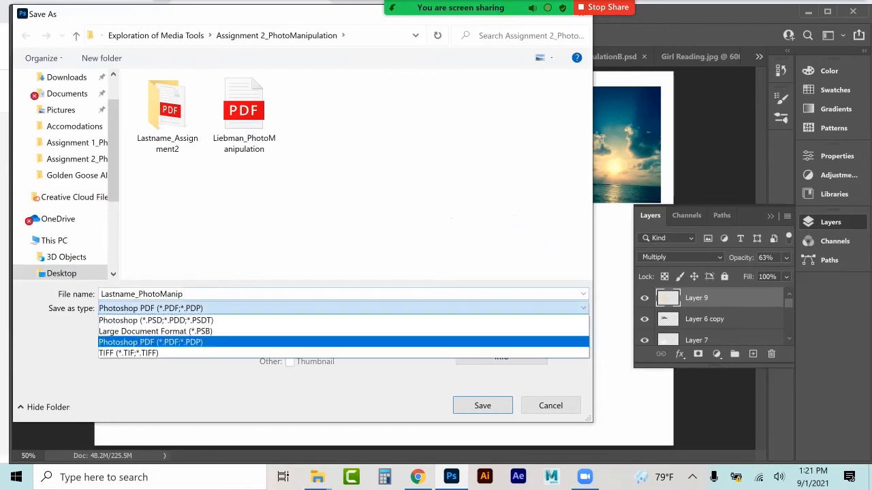
left_click(153, 320)
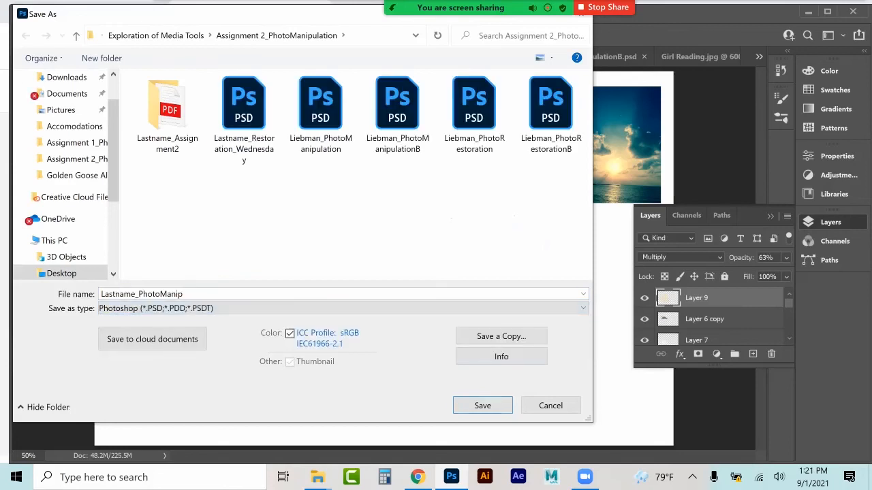
key("shift+Tab")
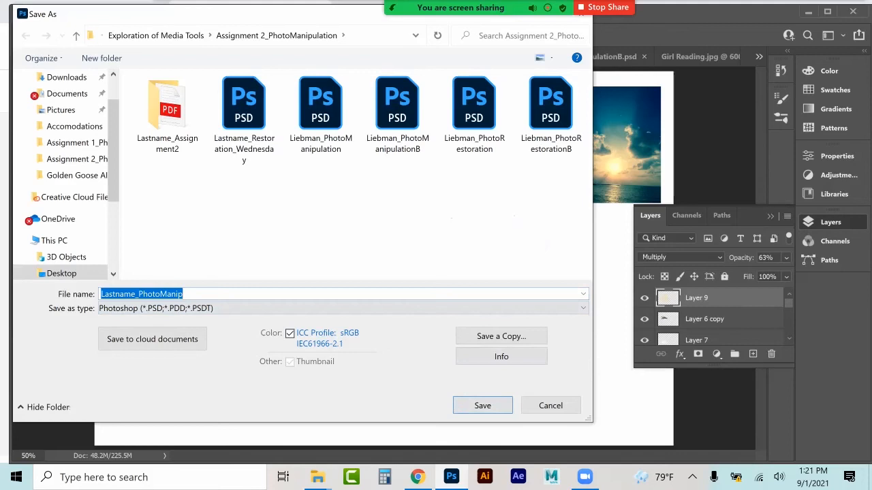
left_click(183, 293)
type("_W")
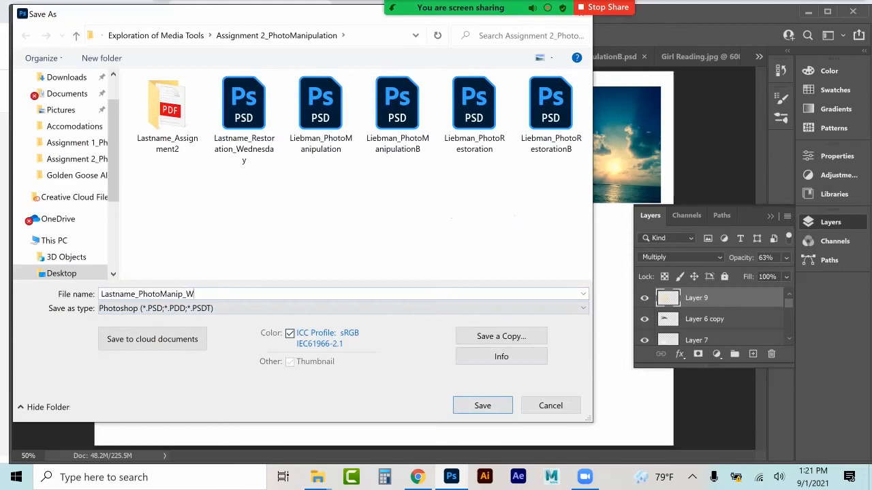
type("ednesday")
key("Return")
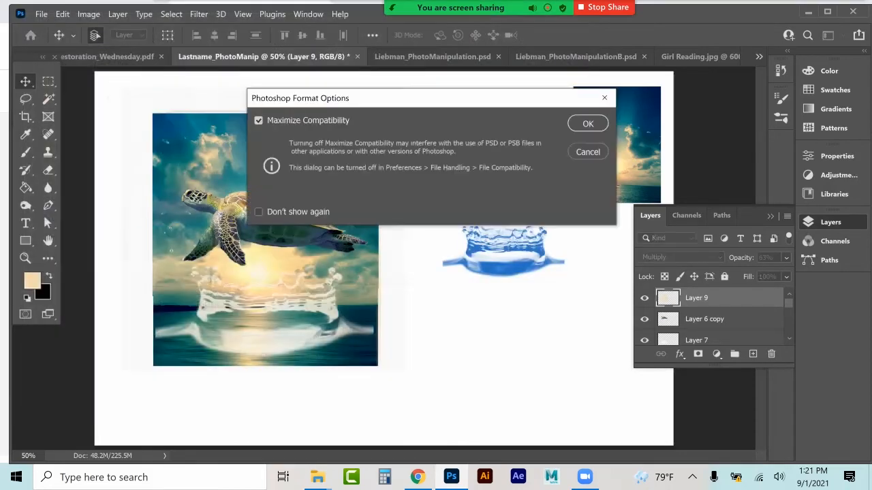
key("Return")
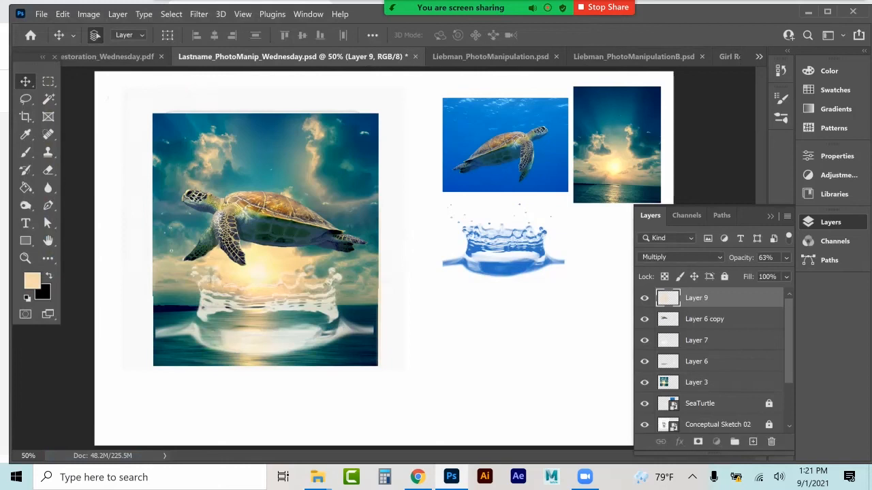
Step: Merge the composite's layers from Layer 9 down through Layer 3 into one layer
left_click(722, 382, "shift")
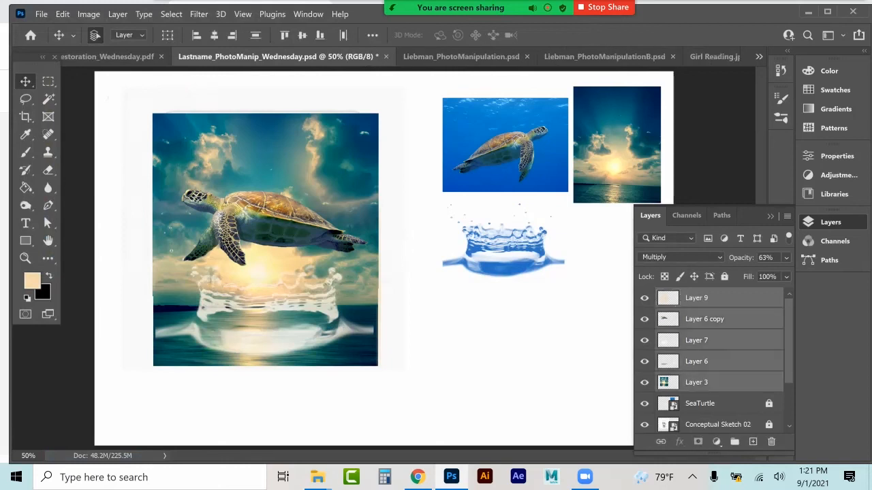
left_click(117, 14)
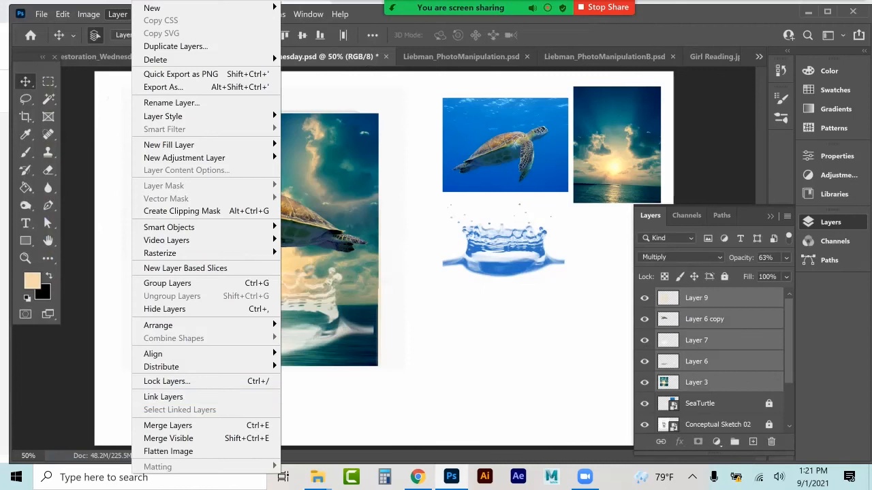
left_click(168, 425)
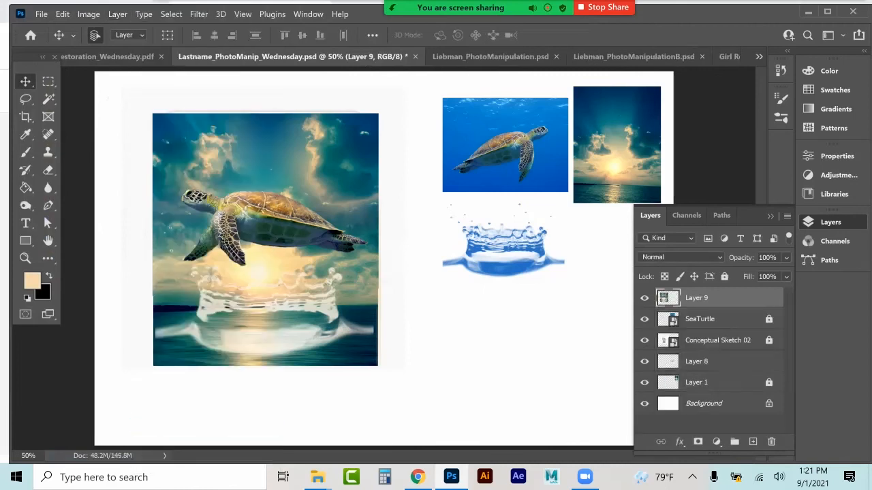
Step: Duplicate the merged Layer 9 and set the copy's blending mode to Multiply
left_click(787, 216)
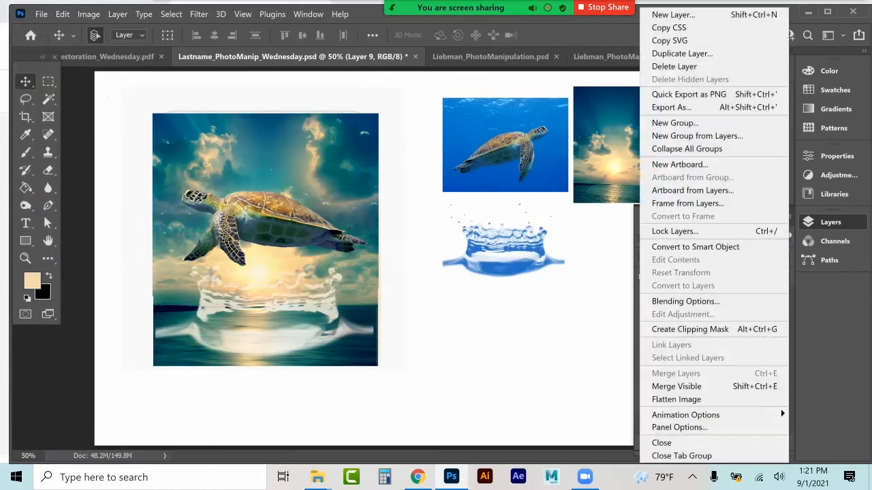
left_click(682, 53)
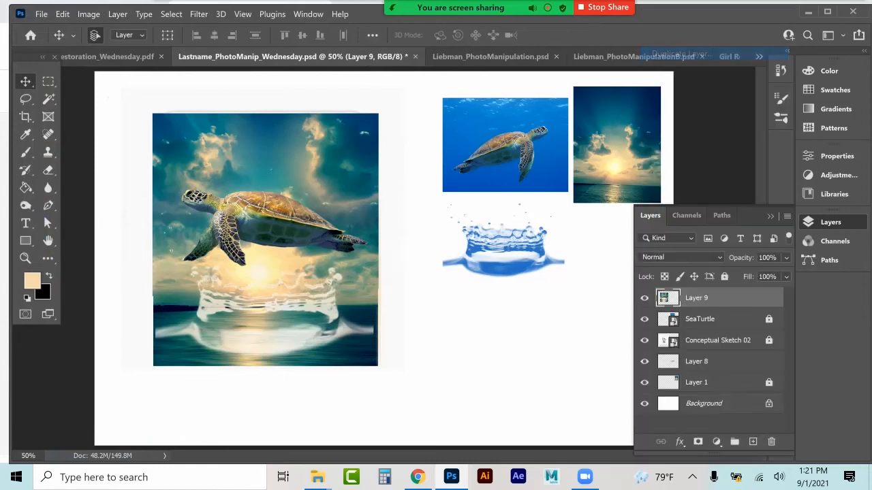
key("Return")
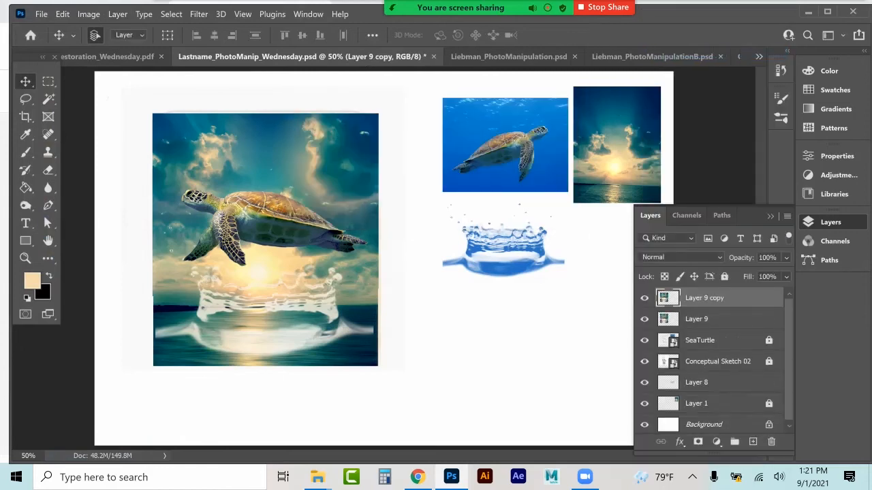
left_click(681, 257)
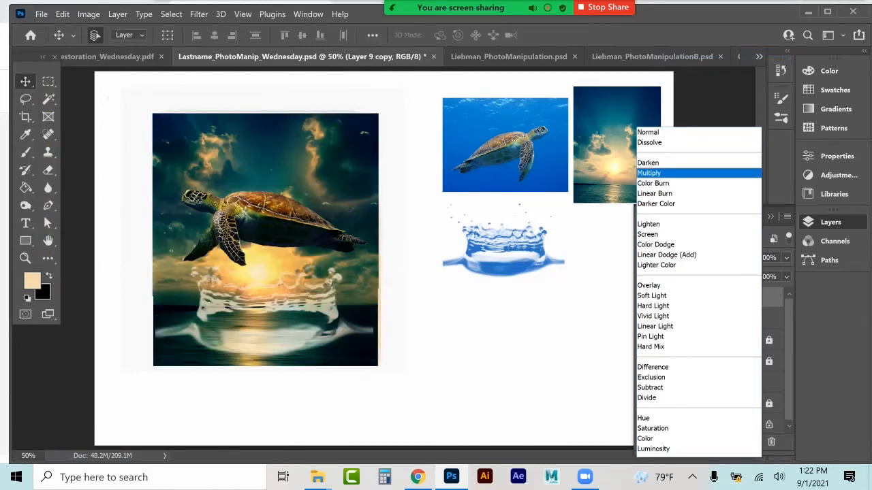
left_click(649, 173)
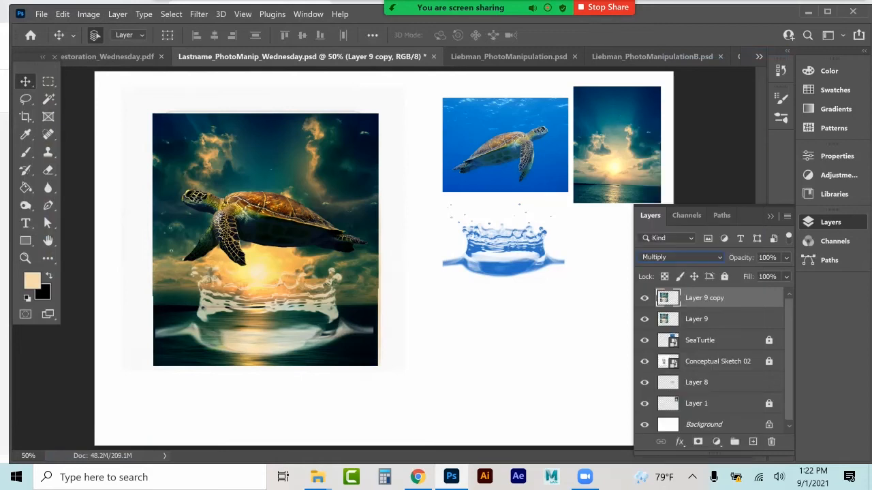
Step: Reduce the opacity of Layer 9 copy to 33% and merge it with Layer 9
left_click(786, 258)
left_click_drag(785, 273, 742, 274)
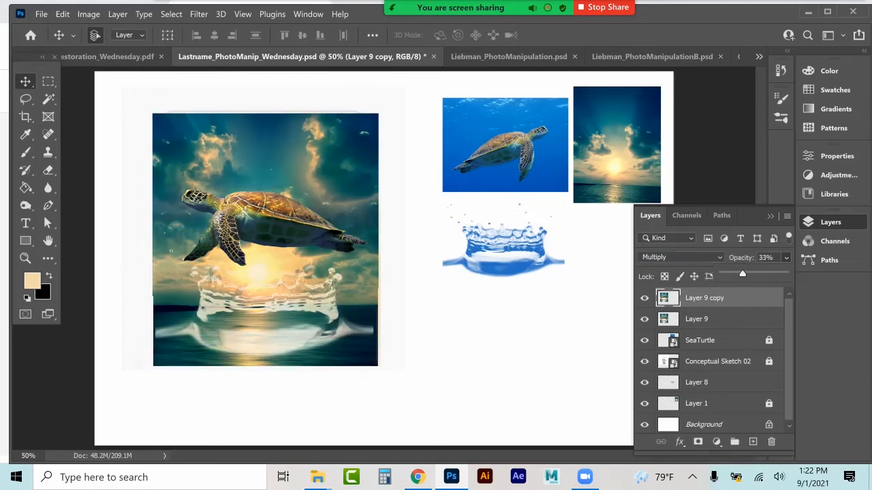
left_click(722, 319, "shift")
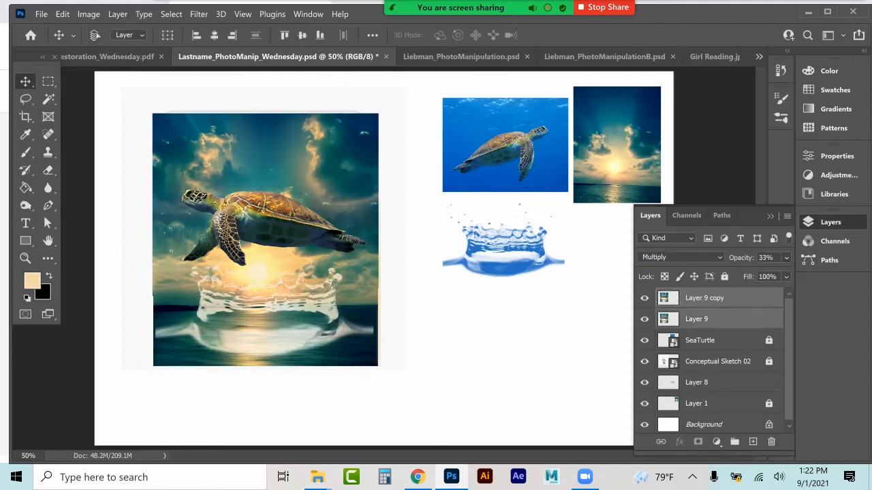
key("ctrl+e")
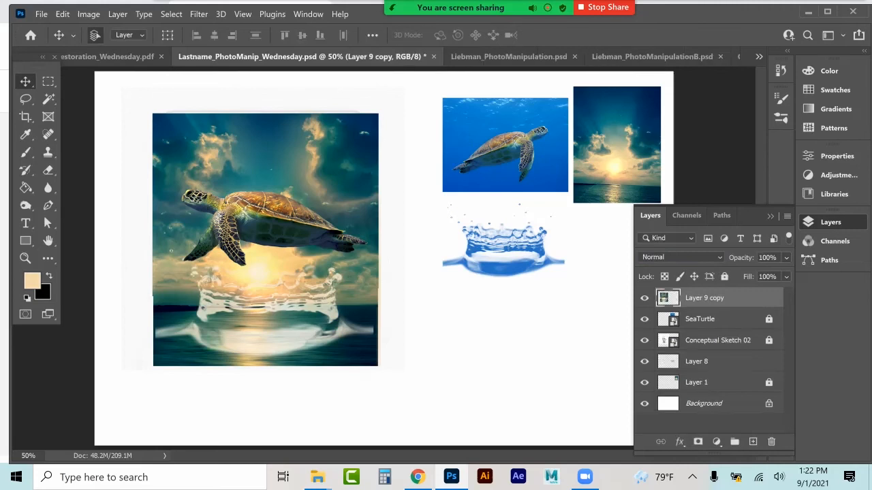
Step: Render a 35mm Prime lens flare at 100% brightness over the sun in the merged composite
left_click(200, 15)
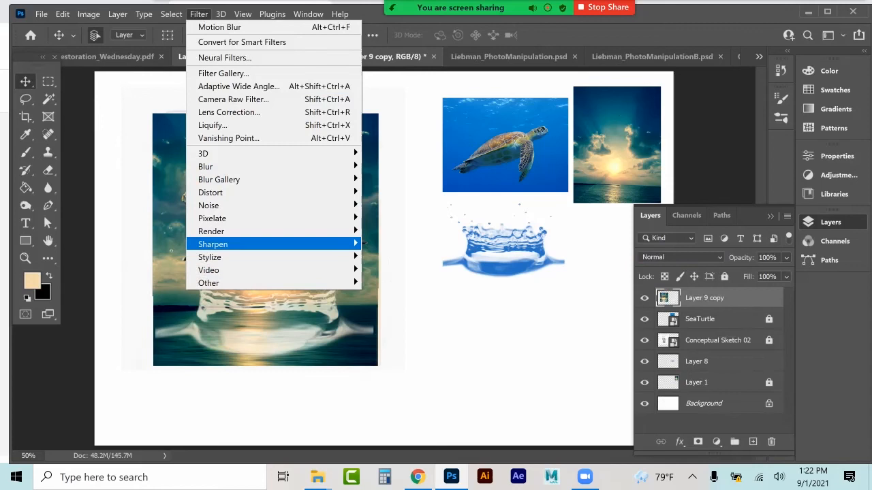
mouse_move(211, 257)
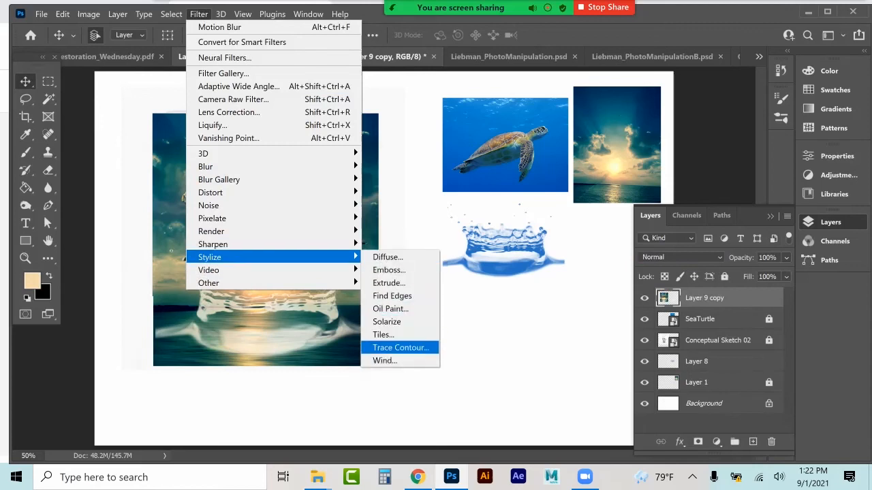
mouse_move(245, 231)
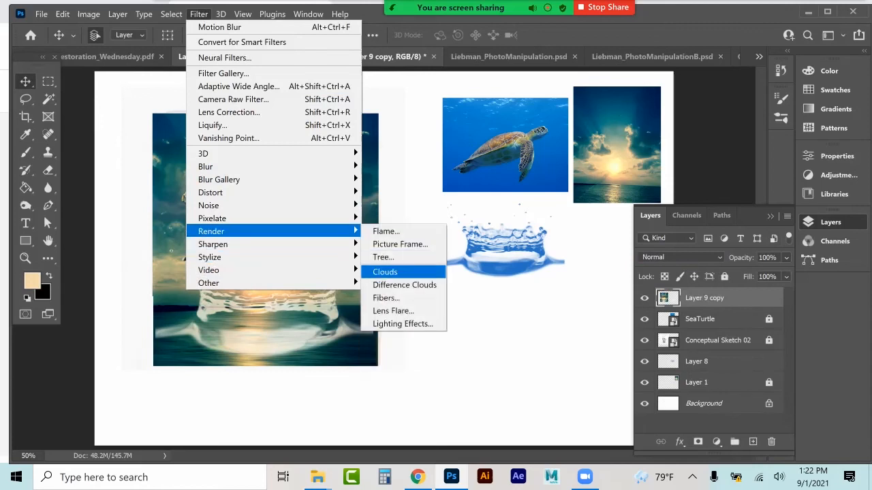
left_click(402, 311)
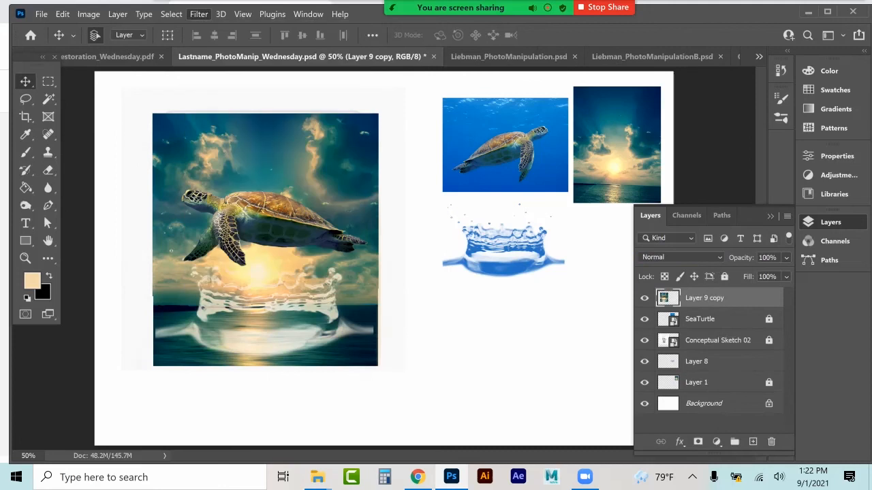
left_click(355, 175)
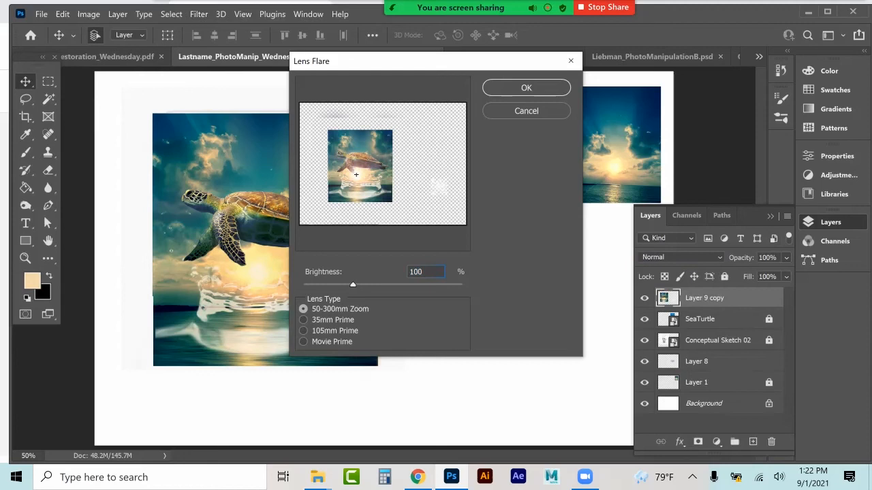
left_click(303, 320)
key("Return")
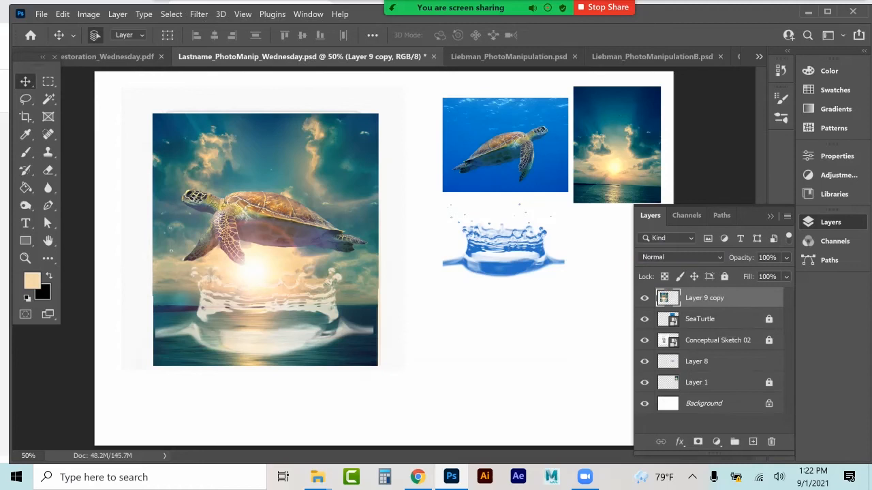
Step: Add a new layer and make a frame-shaped selection around the composite by subtracting a smaller rectangle from an outer rectangle
left_click(48, 81)
left_click(753, 442)
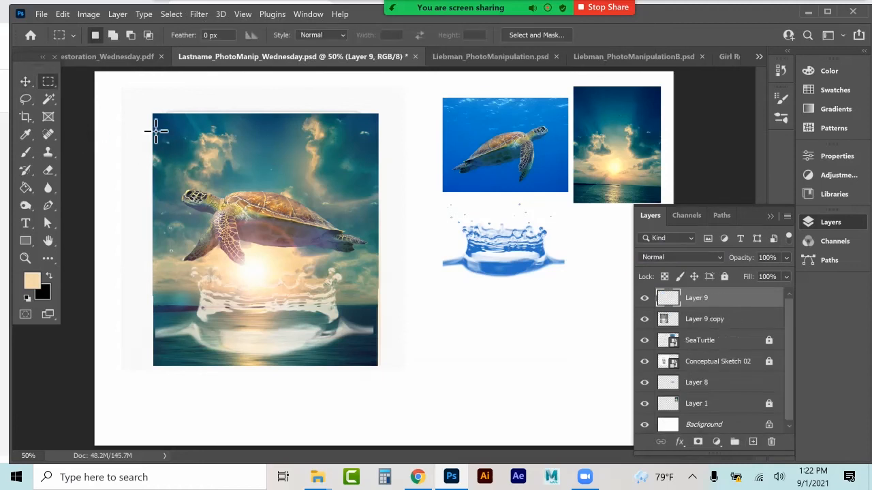
left_click_drag(149, 108, 384, 379)
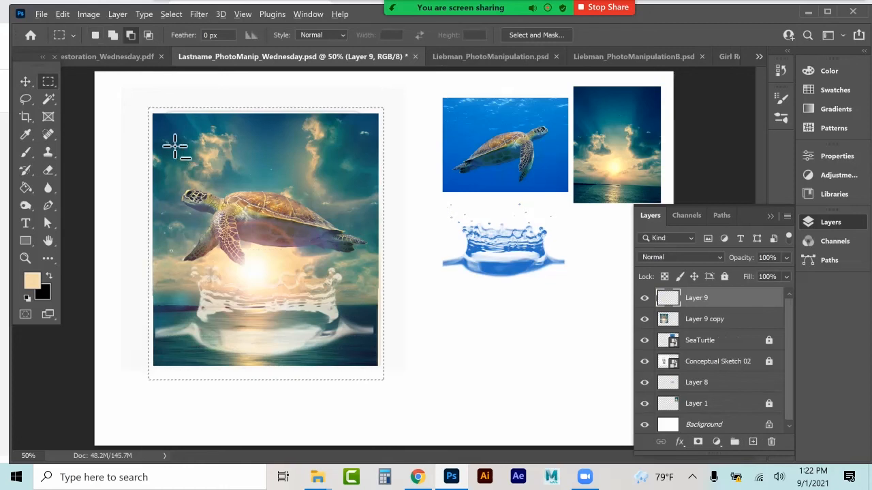
left_click_drag(156, 118, 378, 366)
Step: Sample a dark slate colour from the turtle's rear lower shell, fill the frame selection with it, and deselect
left_click(26, 134)
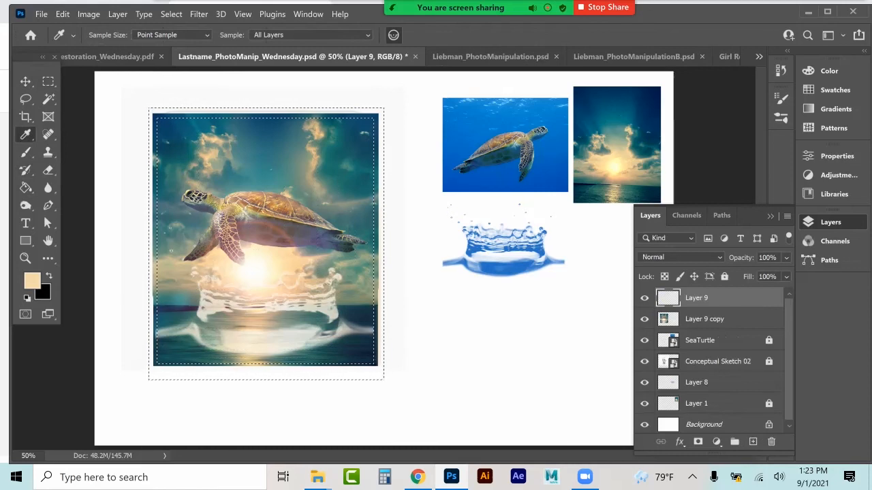
left_click(335, 231)
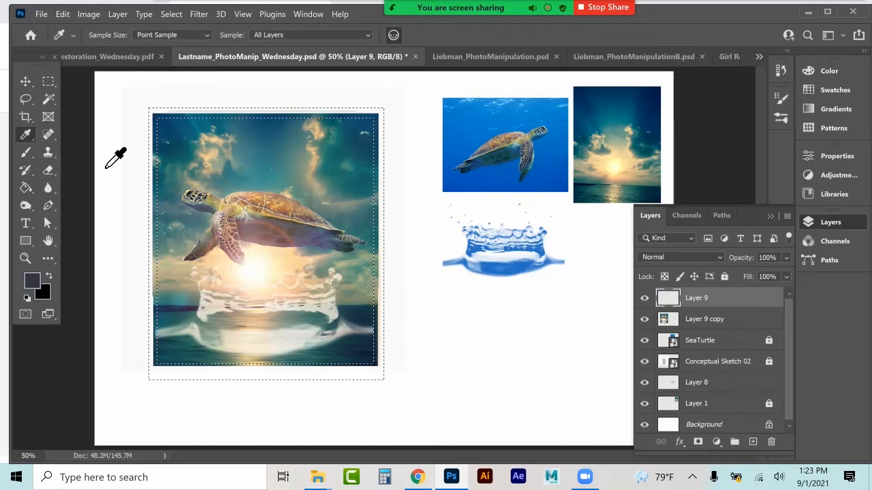
left_click(25, 188)
left_click(156, 144)
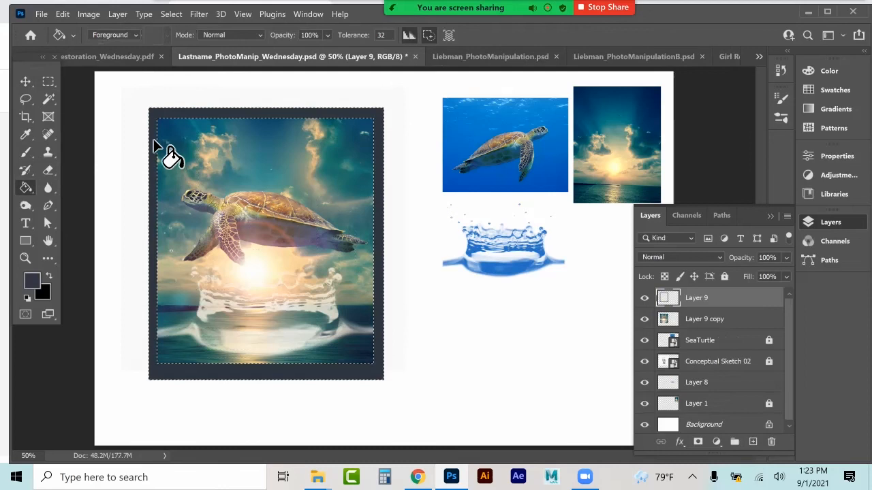
left_click(48, 81)
left_click(117, 104)
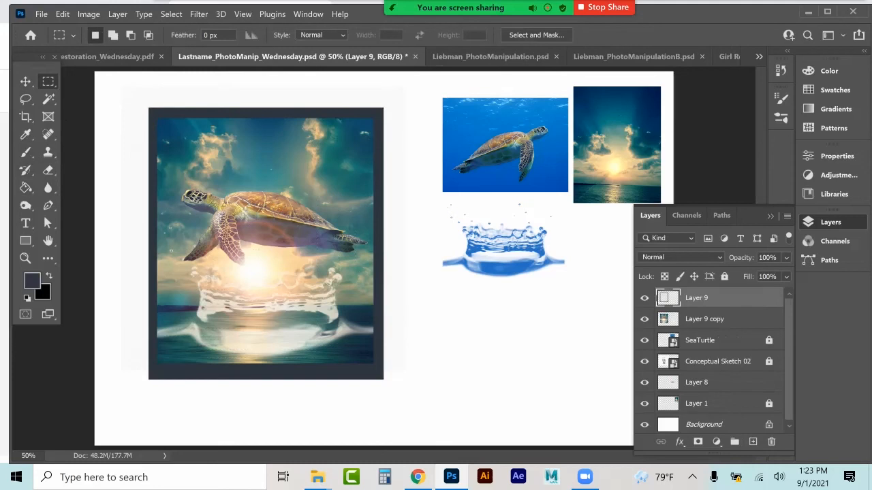
Step: Switch to Chrome and open the Photo Edit & Manipulation assignment page to review its Assignment 2 instructions and required deliverables
left_click(418, 477)
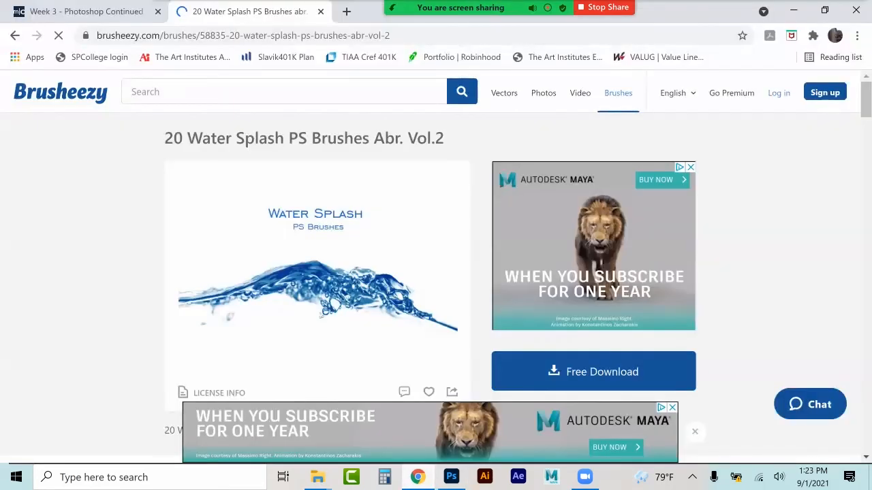
left_click(428, 474)
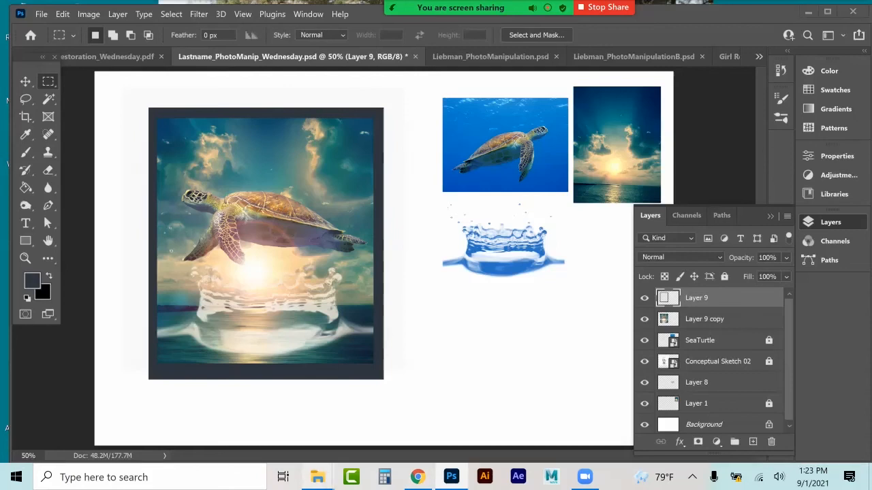
mouse_move(318, 477)
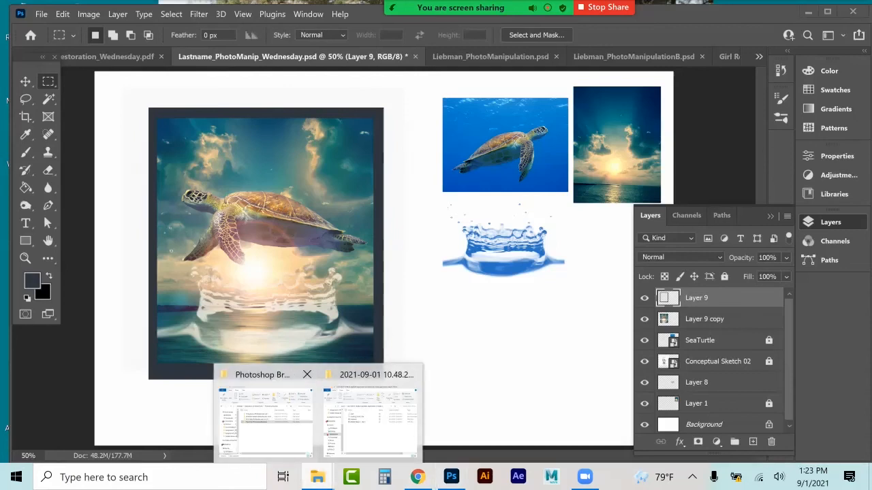
left_click(417, 477)
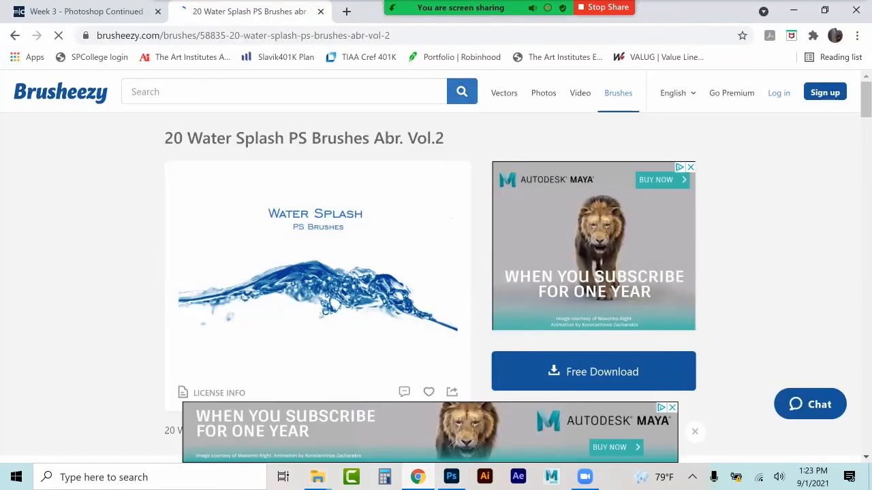
left_click(127, 11)
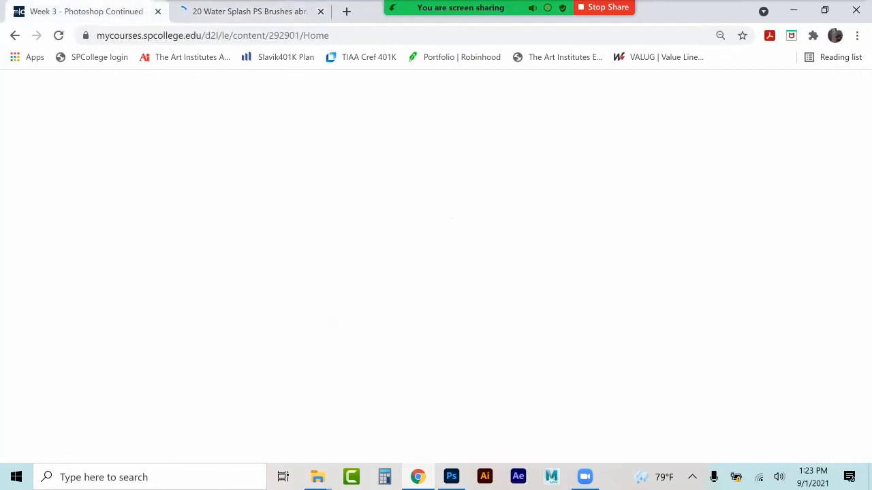
left_click(367, 168)
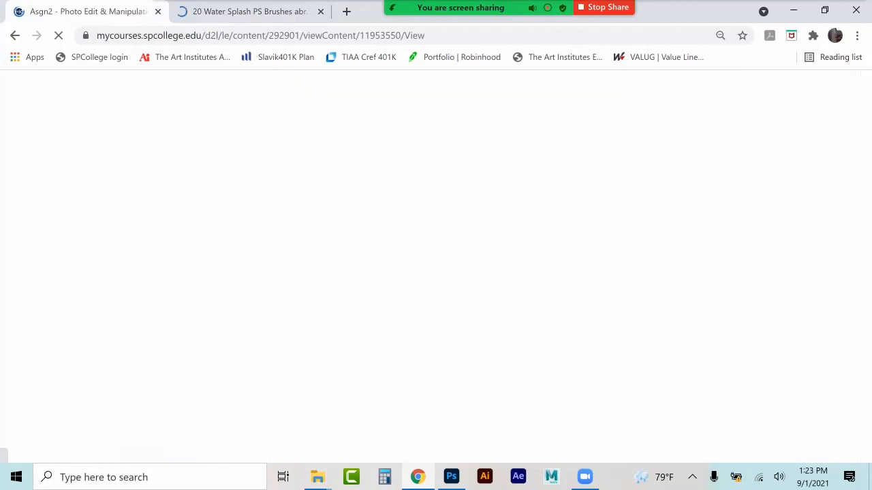
scroll(436, 266, "down", 2)
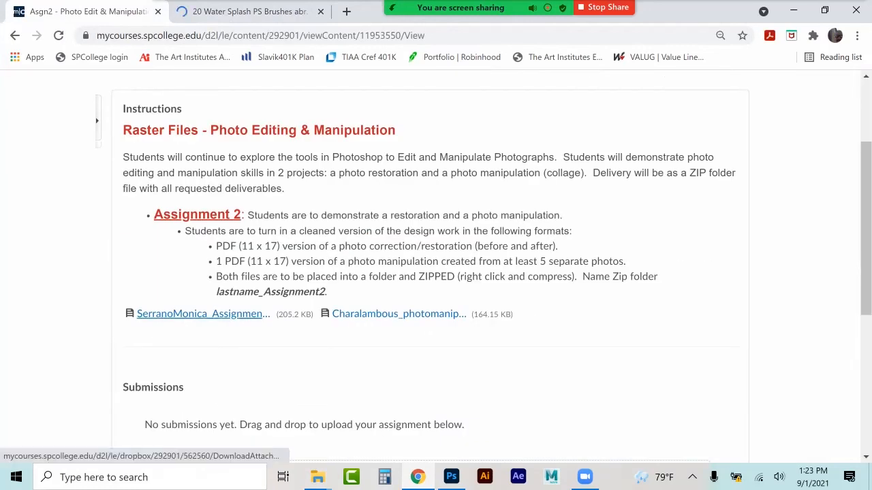
Step: Examine the two attached student examples, the before-and-after restoration and the moon photo manipulation, closing each one after viewing
left_click(203, 313)
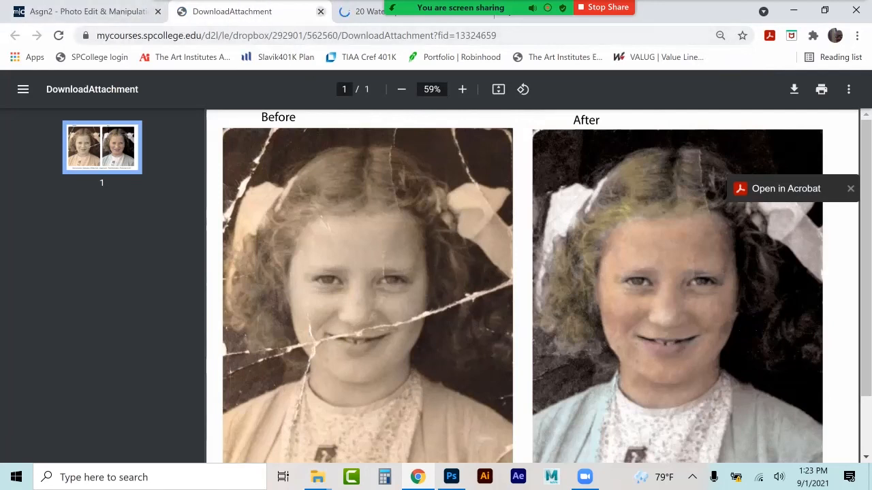
left_click(320, 11)
left_click(398, 314)
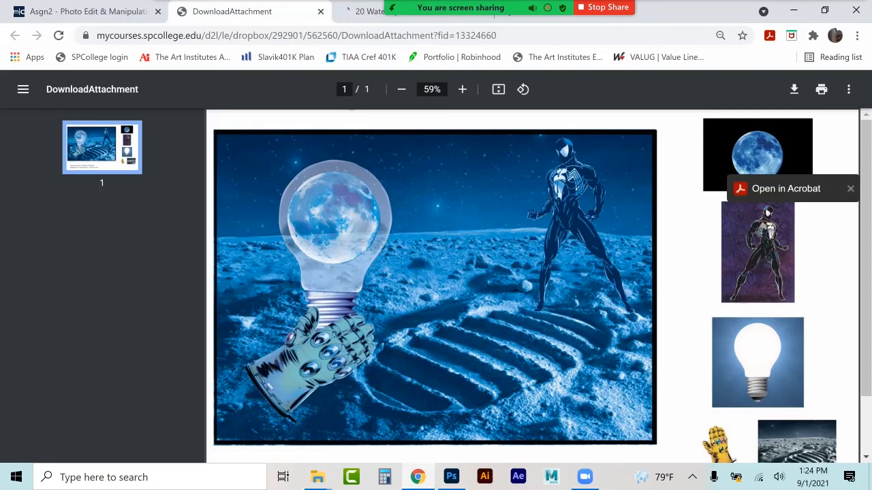
scroll(531, 286, "down", 2)
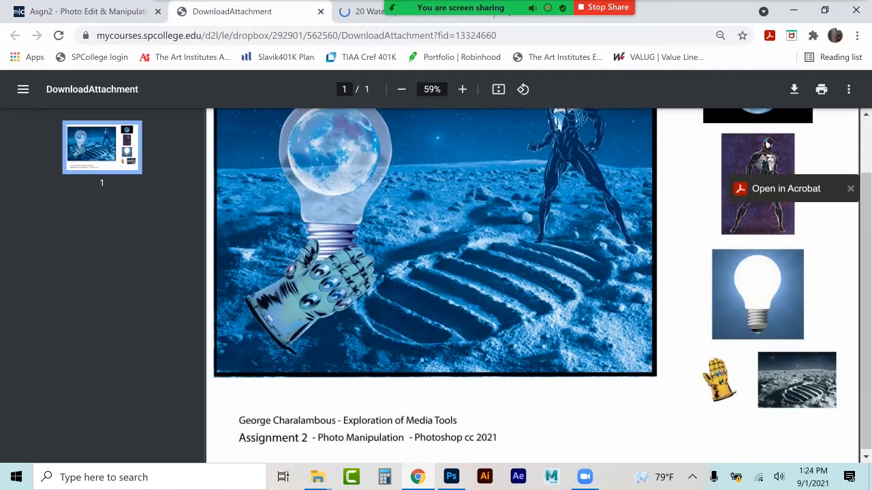
scroll(532, 286, "up", 2)
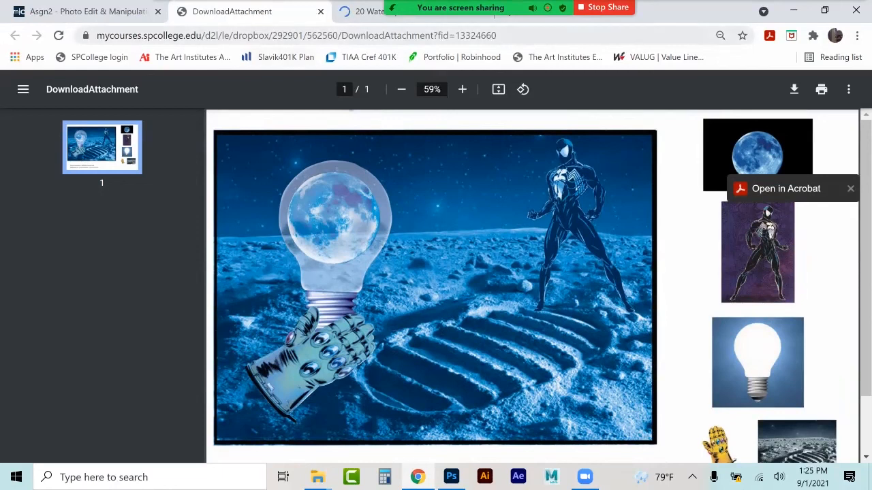
left_click(320, 11)
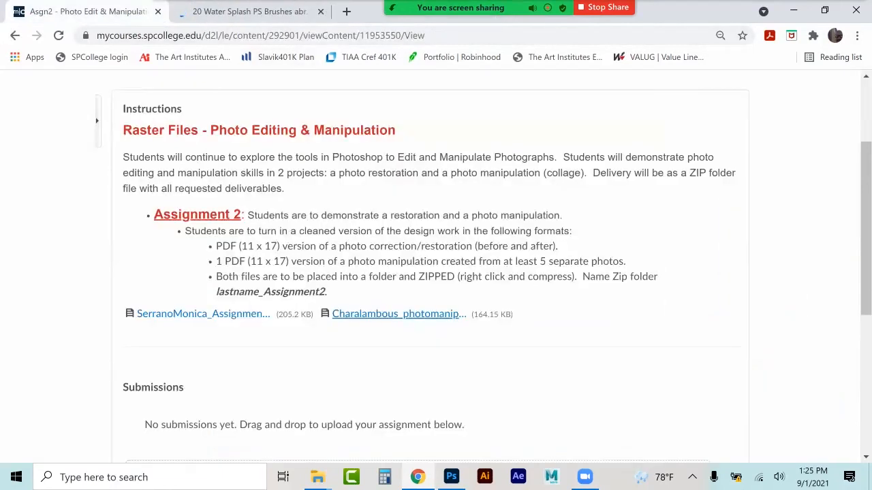
Step: Switch to Photoshop and examine the source images beside the fairy composite at 200%, including the clouds, mushroom, wings, fern and night sky
left_click(451, 477)
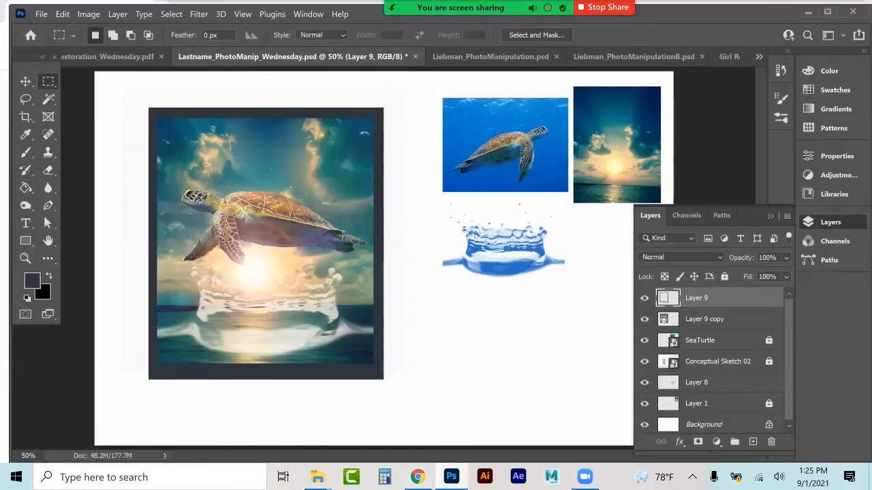
left_click(491, 56)
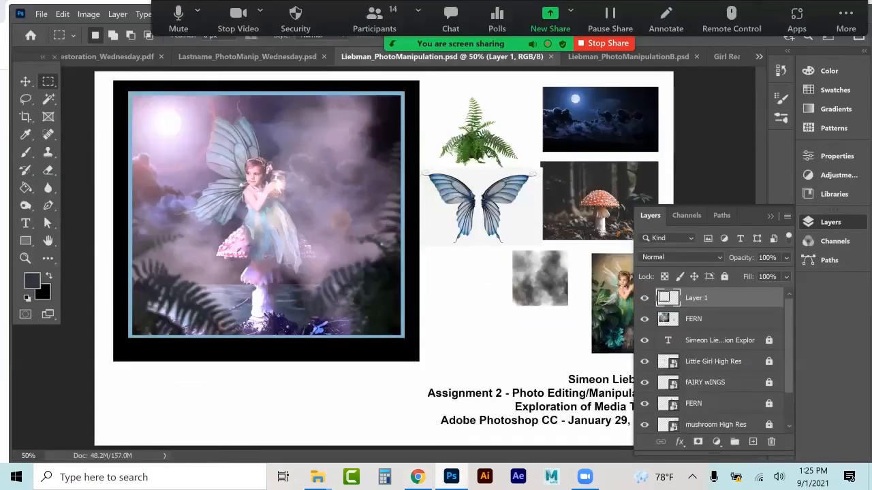
left_click(771, 216)
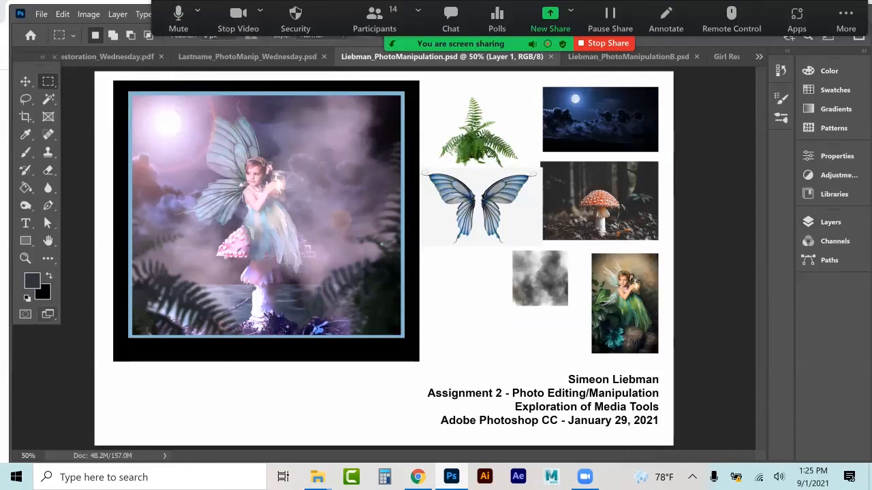
key("z")
left_click(576, 293)
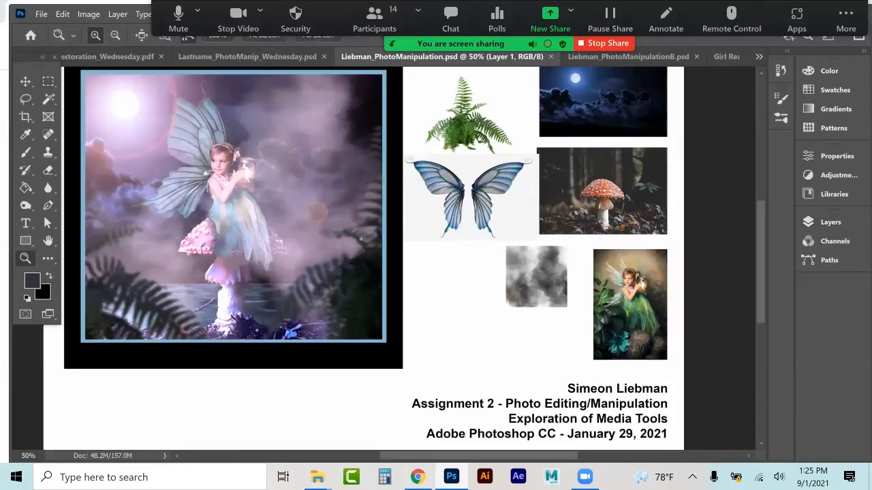
left_click(623, 303)
left_click(624, 303)
left_click(631, 304)
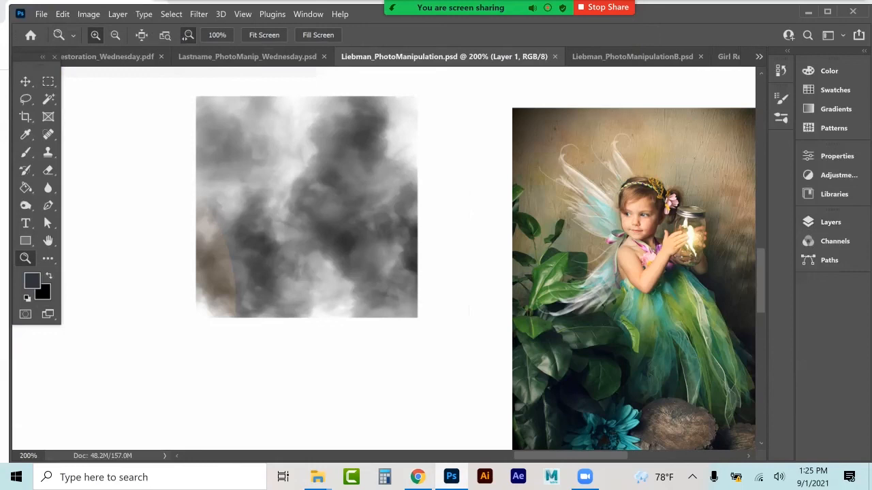
scroll(409, 259, "up", 5)
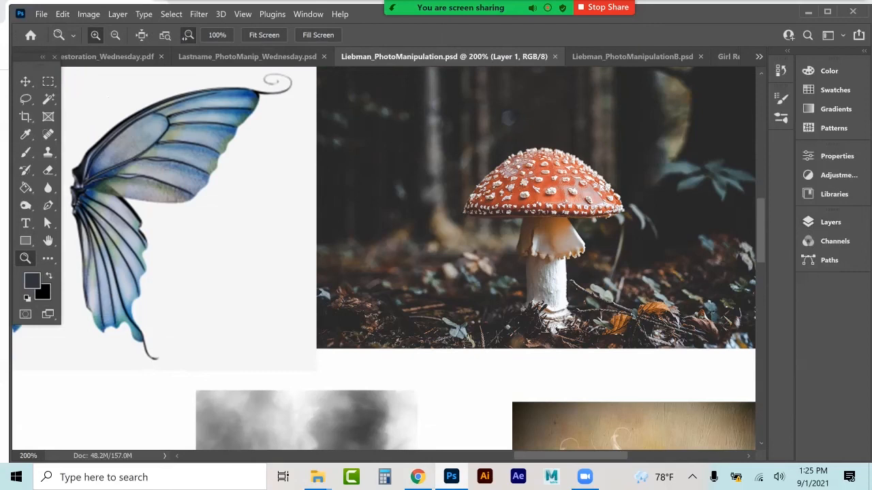
scroll(409, 259, "up", 5)
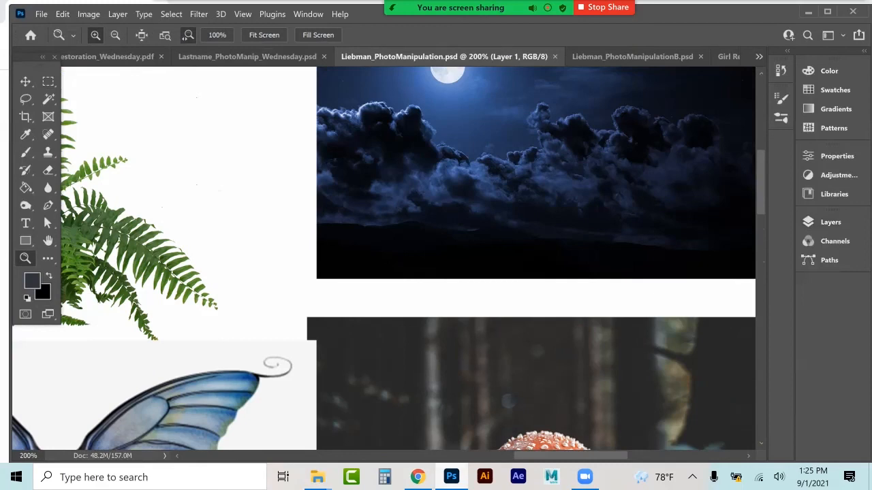
key("alt+Tab")
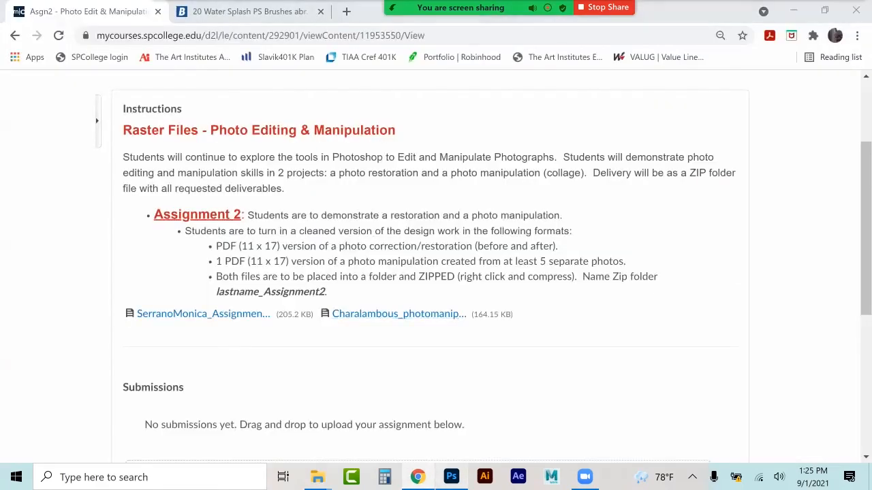
key("alt+Tab")
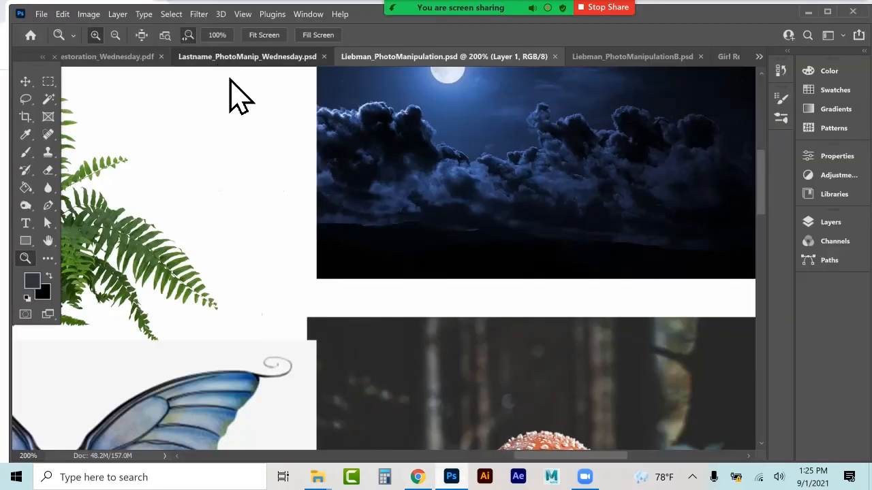
Step: Return to Lastname_PhotoManip_Wednesday.psd and open FERN.jpg from the Assignment 2_PhotoManipulation folder
left_click(229, 59)
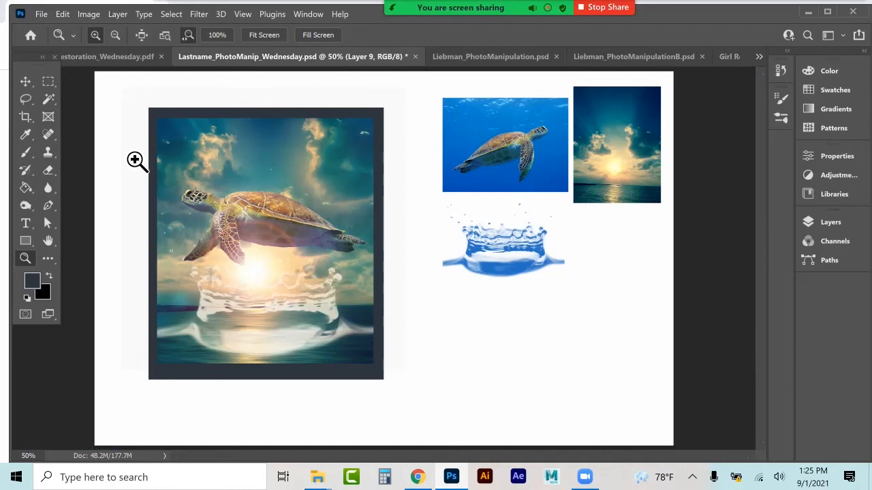
left_click(42, 14)
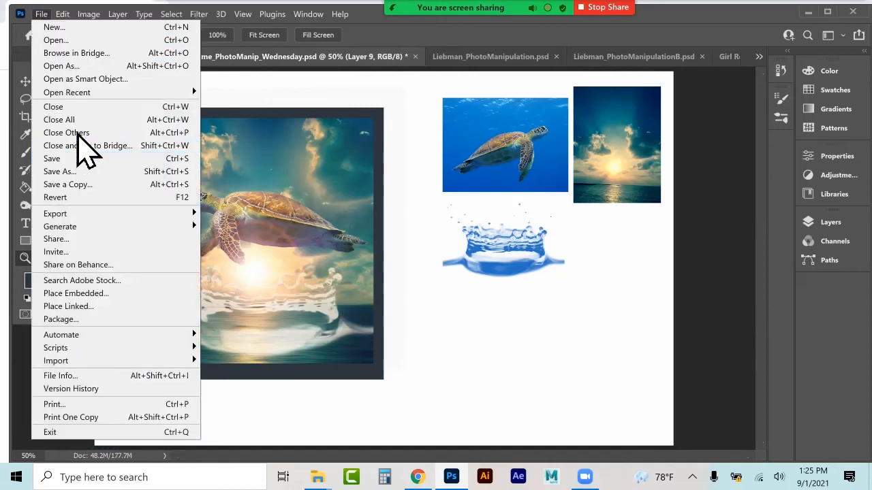
left_click(79, 40)
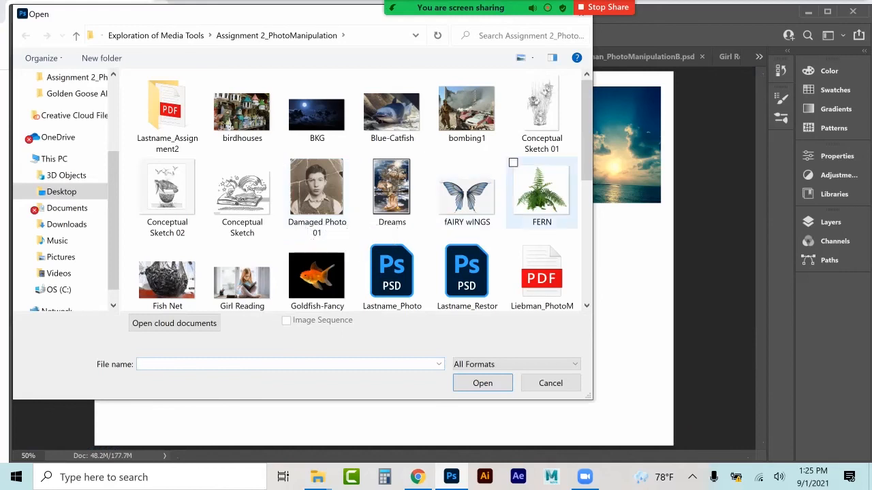
left_click(542, 191)
left_click(482, 383)
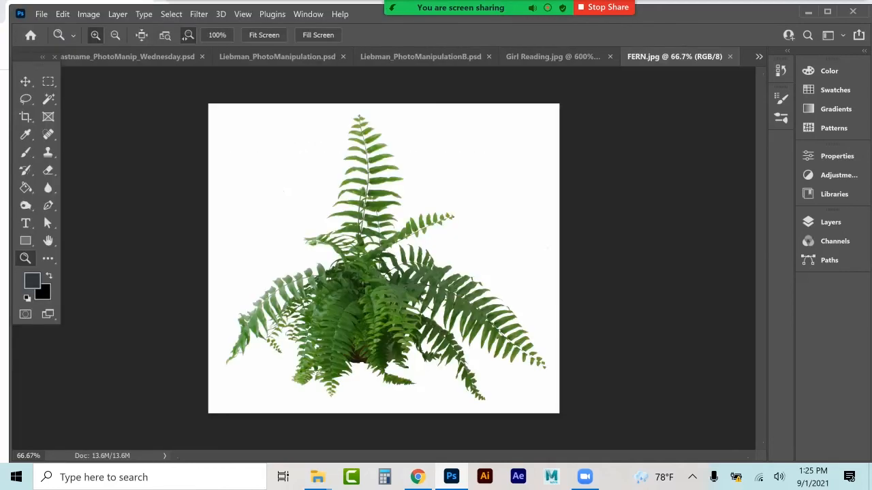
Step: Select the white background around the fern with the Magic Wand at tolerance 30, refining it with a 0.4 px feather and an outward edge shift
left_click(49, 99)
left_click(487, 163)
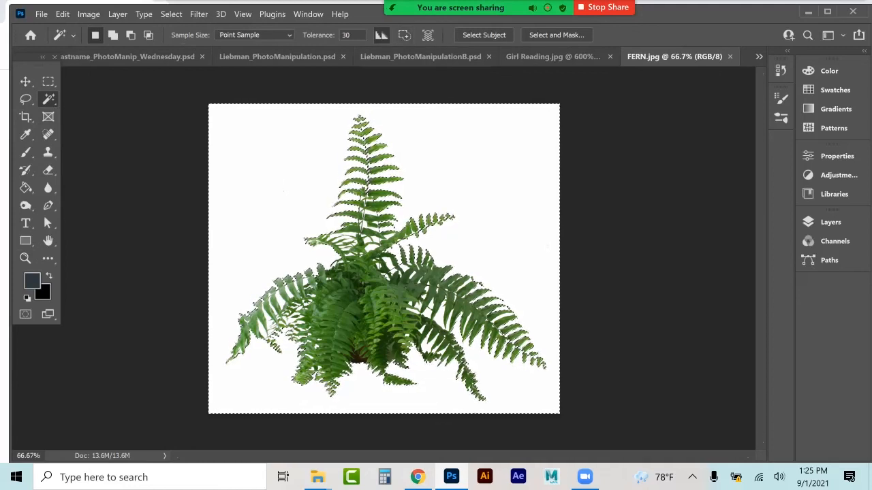
key("ctrl+d")
key("ctrl+z")
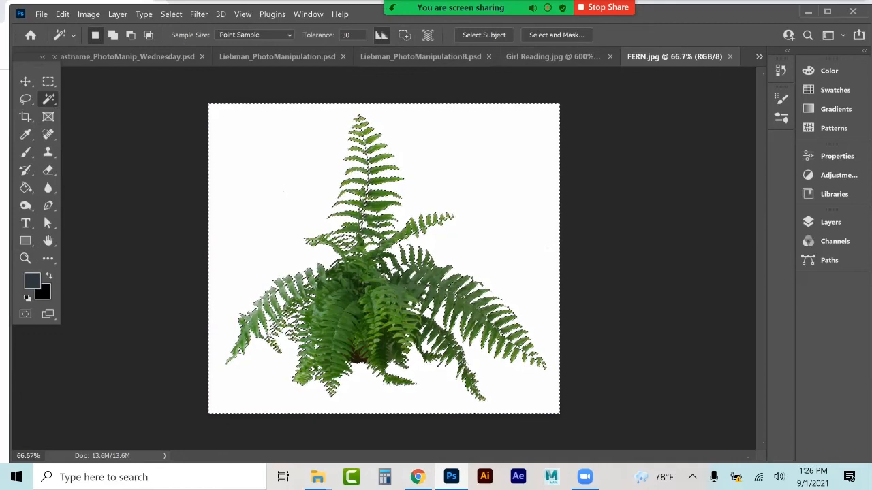
left_click(556, 35)
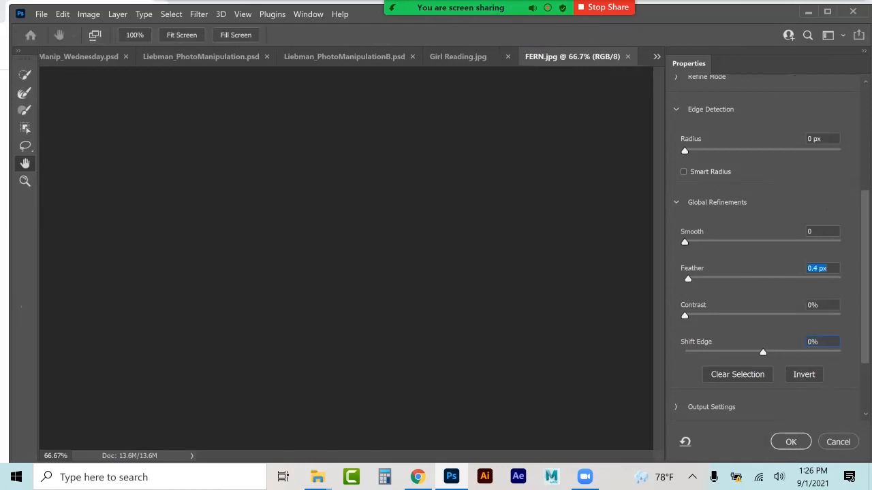
left_click_drag(763, 352, 777, 352)
left_click(791, 442)
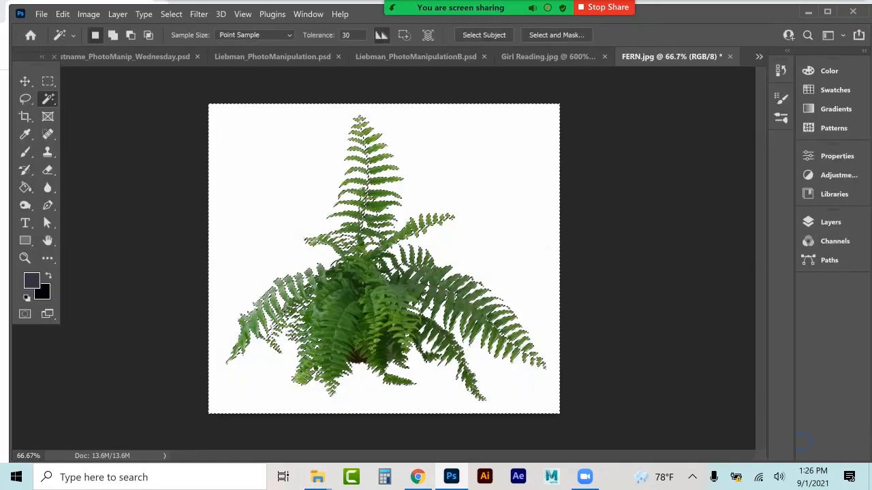
Step: Invert the background selection in FERN.jpg so that only the fern is selected
key("i")
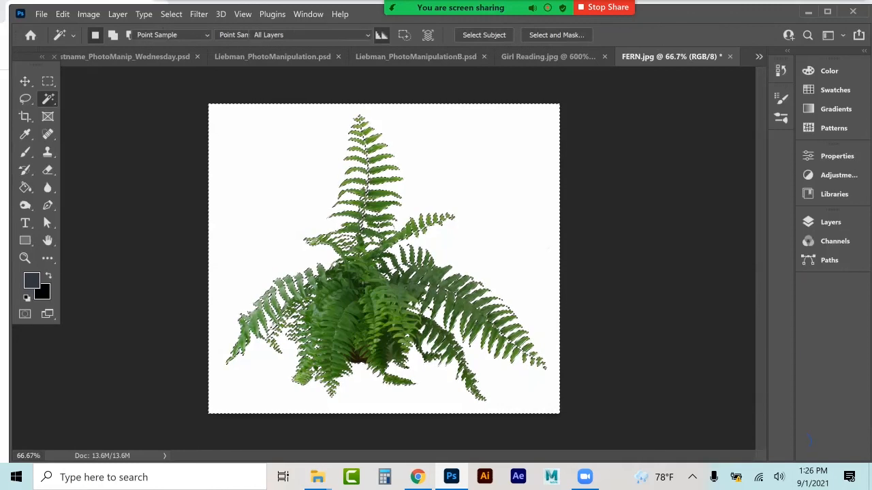
key("Delete")
left_click(522, 135)
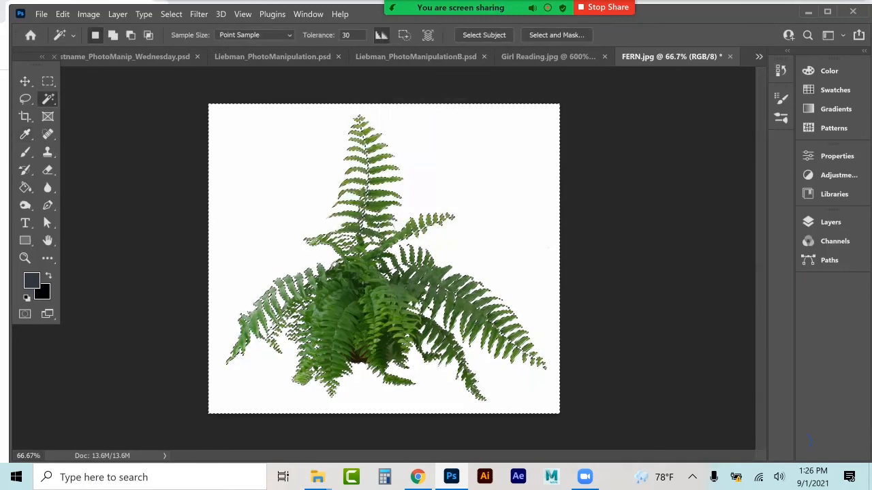
left_click(171, 14)
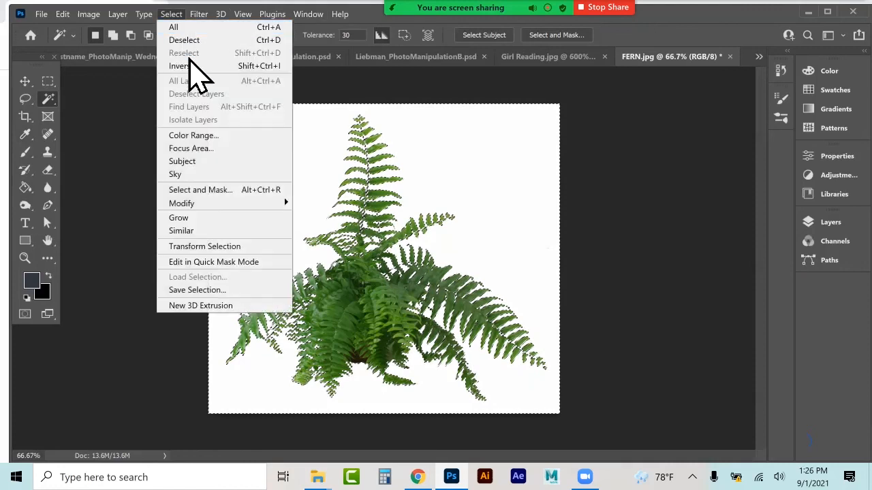
left_click(188, 68)
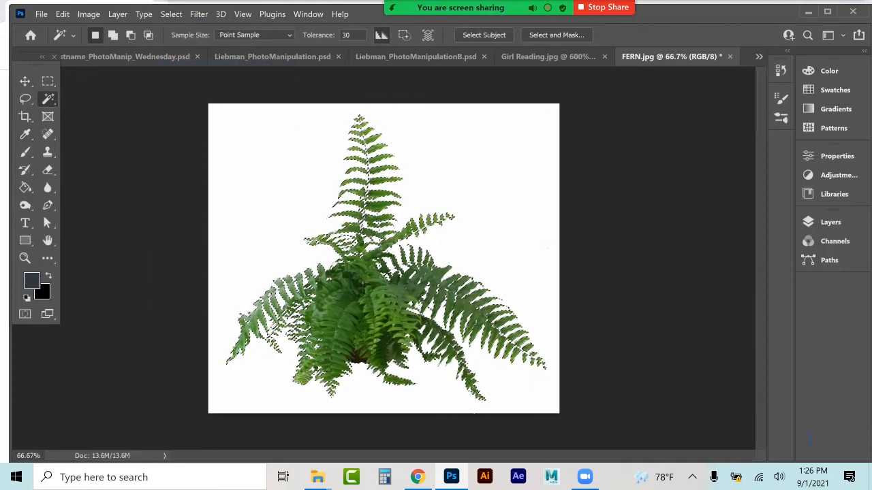
key("BackSpace")
Step: Paste the selected fern into Lastname_PhotoManip_Wednesday.psd, between the frame on Layer 9 and the Layer 9 copy picture
left_click(248, 57)
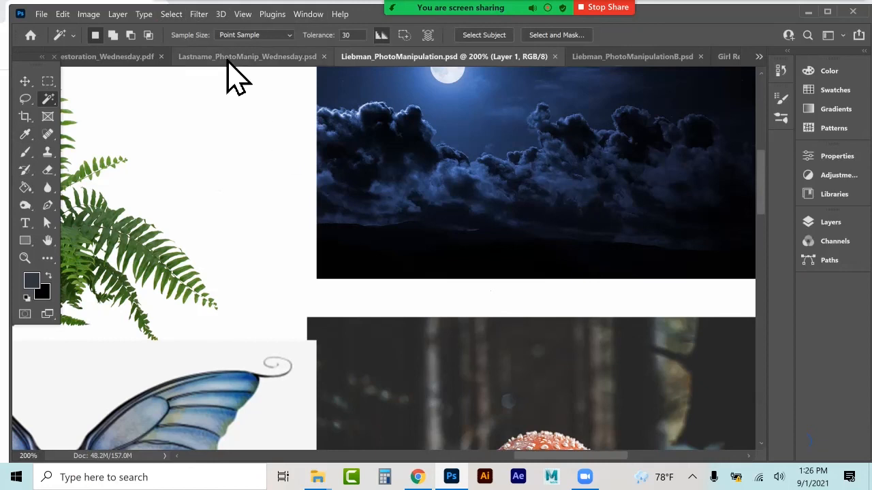
left_click(230, 59)
left_click(828, 222)
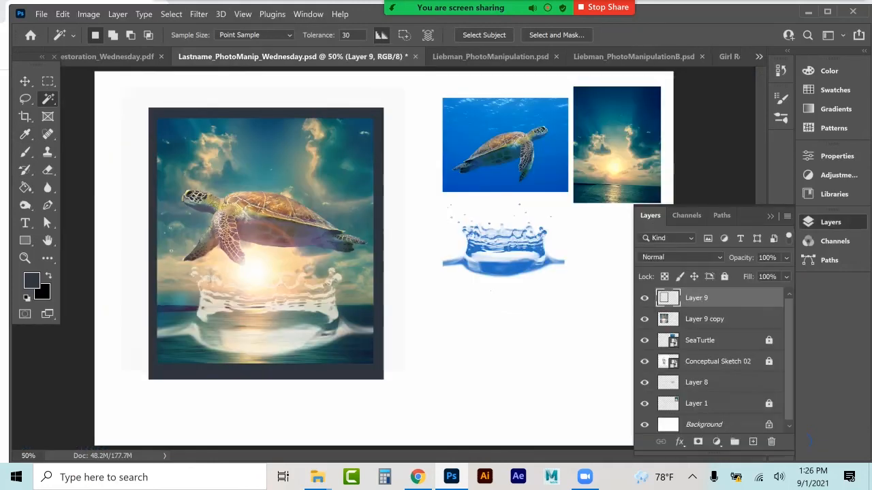
key("ctrl+j")
key("ctrl+v")
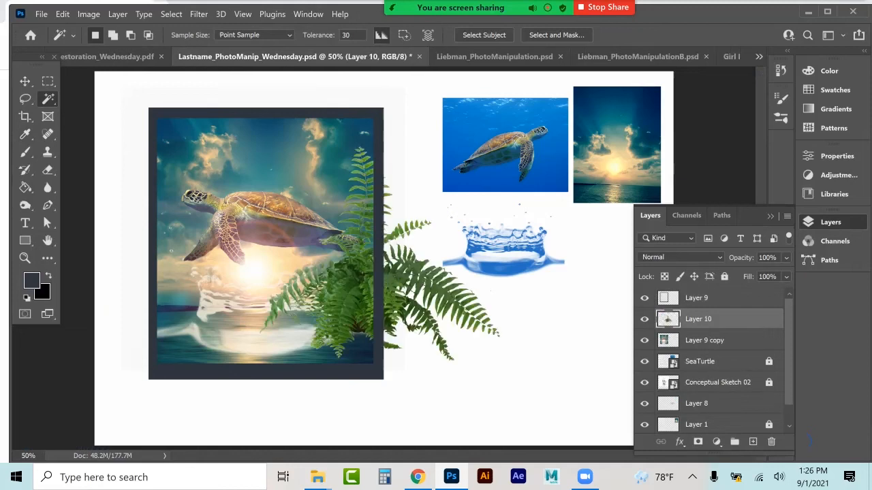
Step: Move the fern to the frame's lower right corner and scale it to about 92%
left_click(25, 81)
left_click_drag(359, 242, 384, 291)
key("ctrl+t")
left_click_drag(525, 415, 509, 398)
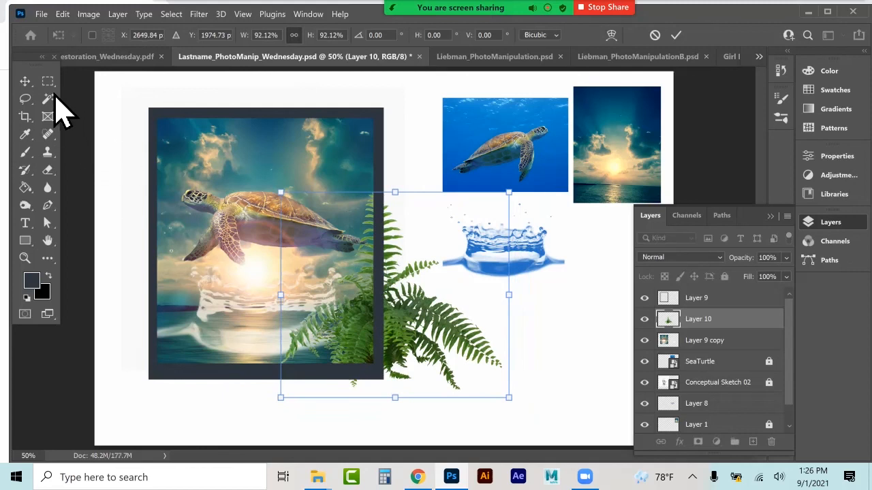
left_click(30, 85)
Step: Delete the fern tips below the frame and move the fern half outside the right edge to the frame's inner left side
left_click(48, 82)
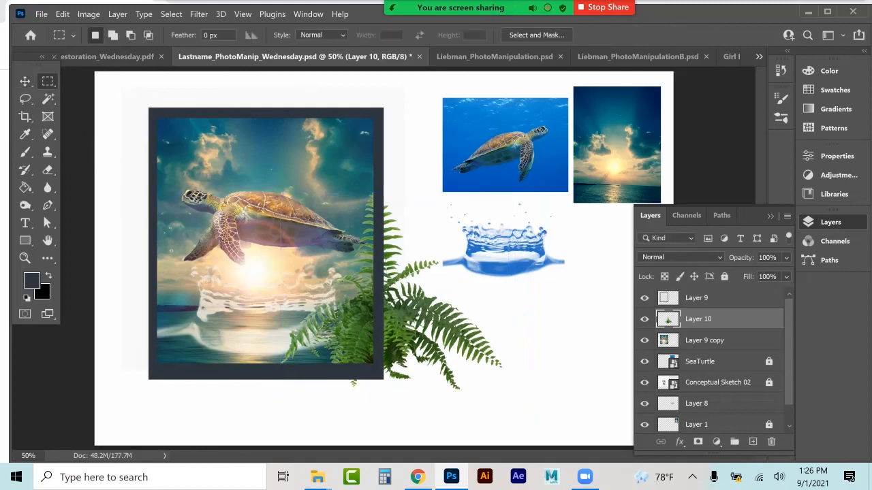
left_click_drag(297, 371, 507, 420)
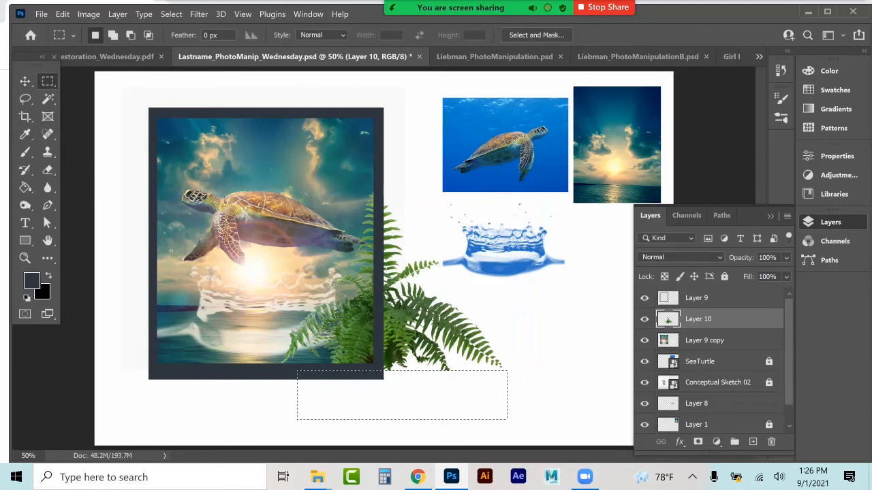
left_click_drag(381, 177, 532, 382)
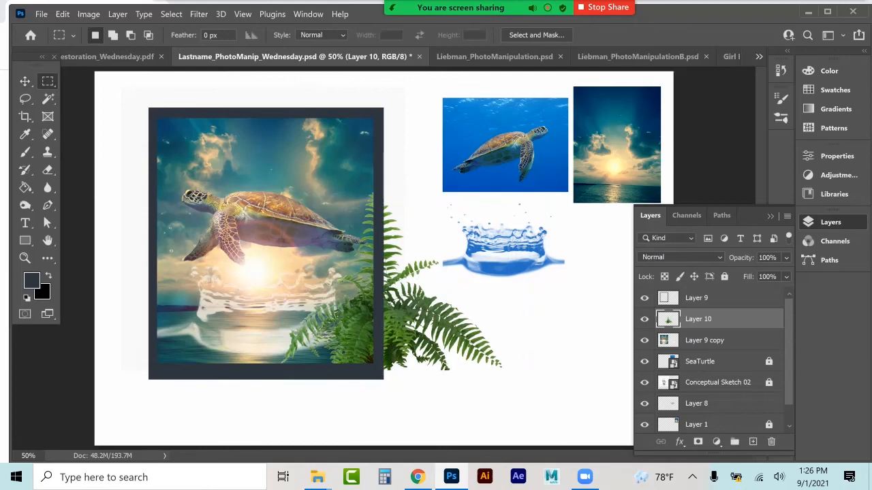
key("v")
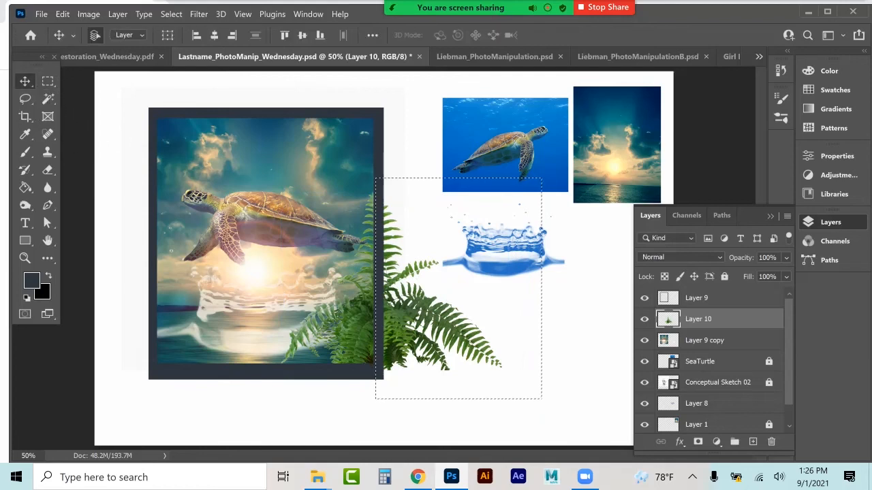
left_click_drag(430, 261, 209, 272)
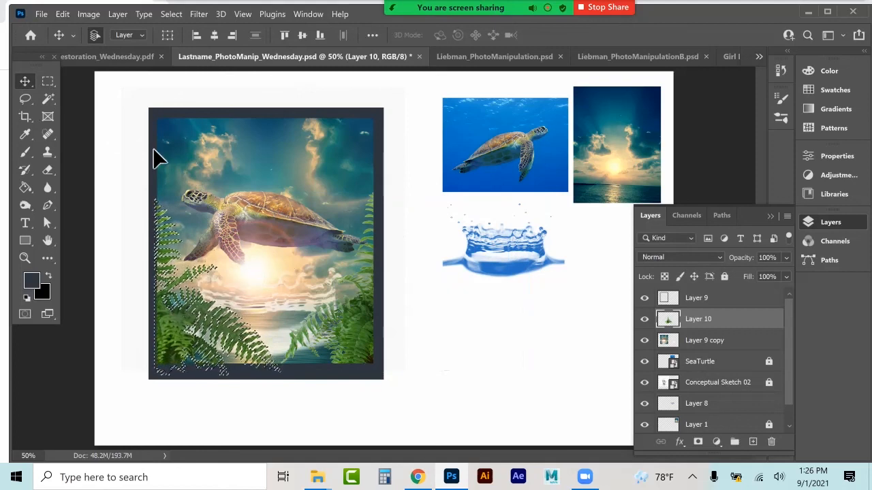
left_click(47, 81)
left_click(143, 118)
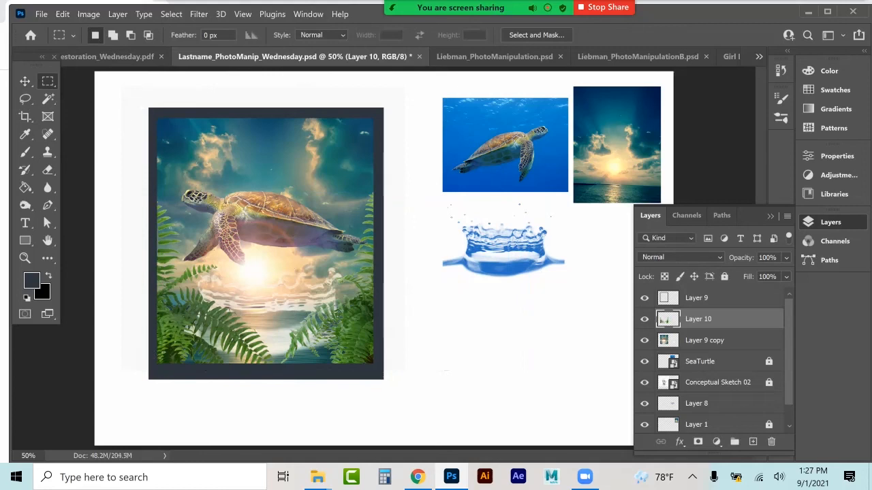
Step: Reduce the height of both fern halves with Free Transform, keeping their base at the frame's lower edge
key("ctrl+t")
left_click_drag(267, 195, 264, 228)
left_click(25, 82)
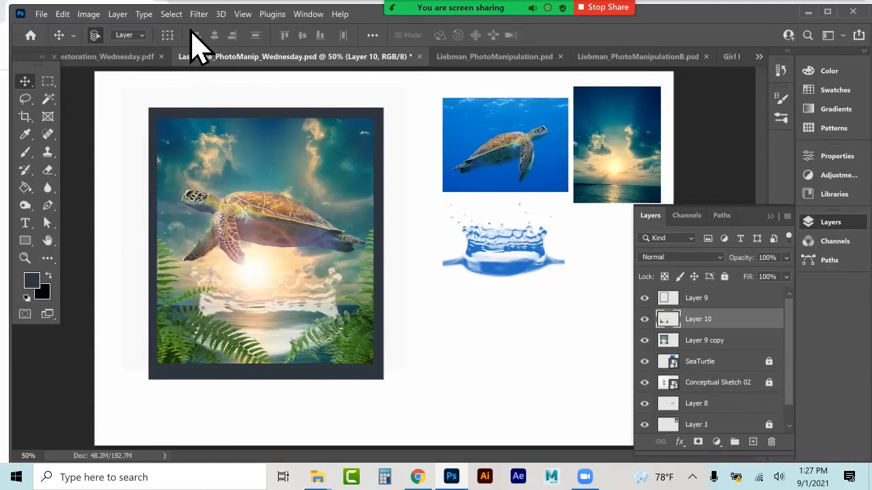
Step: Apply a Gaussian Blur with a radius of 10.0 pixels to the ferns on Layer 10
left_click(201, 14)
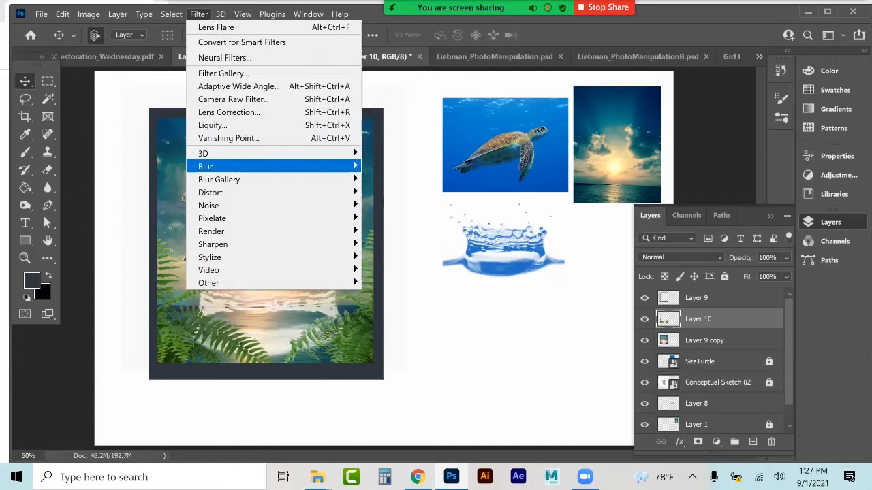
mouse_move(225, 167)
left_click(398, 218)
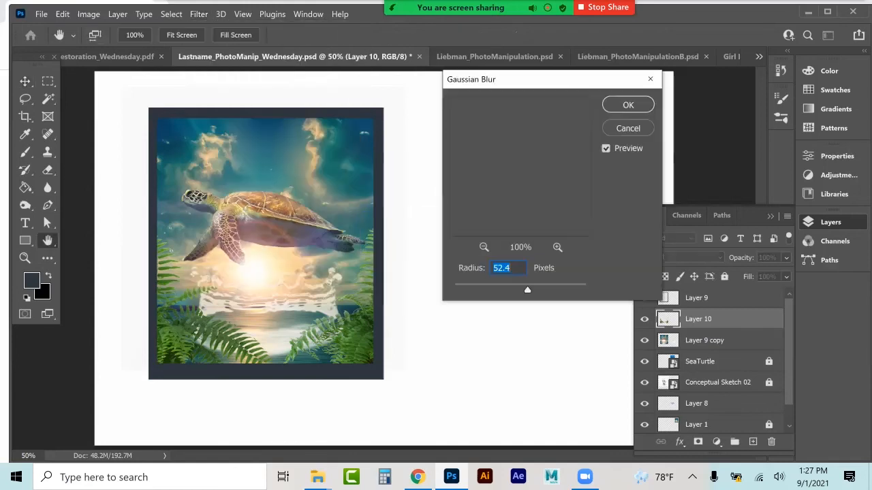
left_click_drag(527, 290, 507, 290)
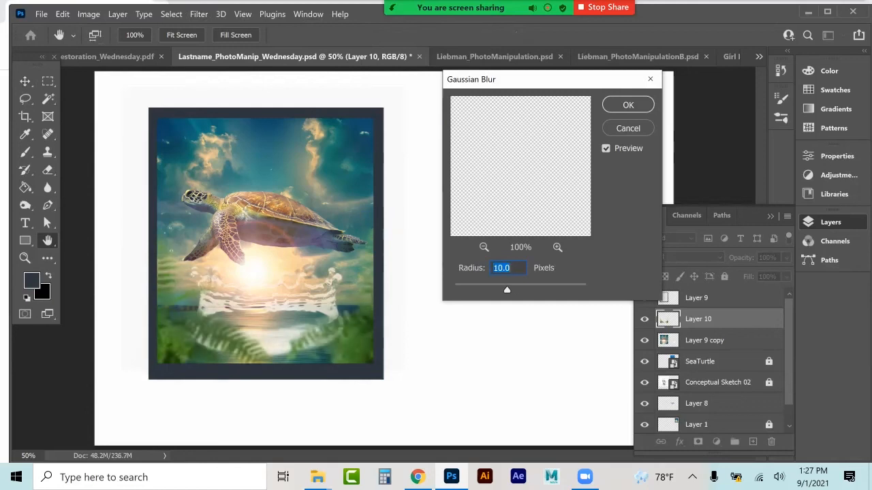
left_click(628, 105)
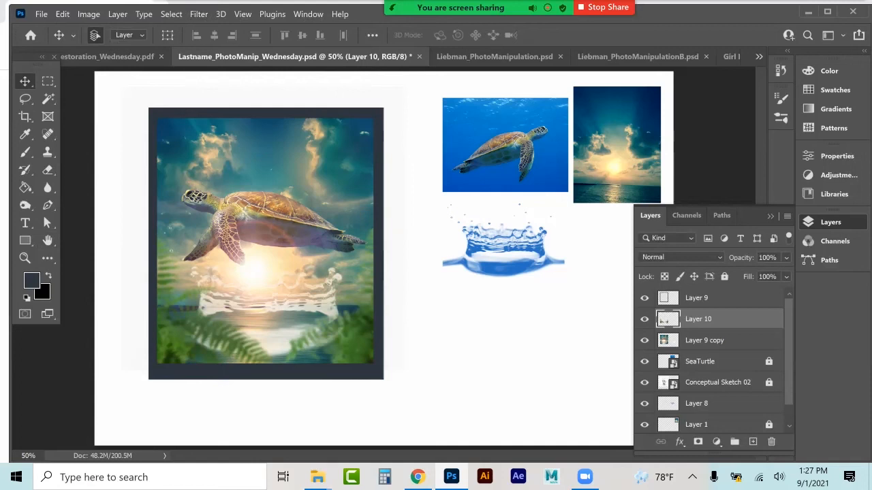
Step: Darken the blurred ferns to near-black silhouettes with a Levels adjustment
left_click(89, 14)
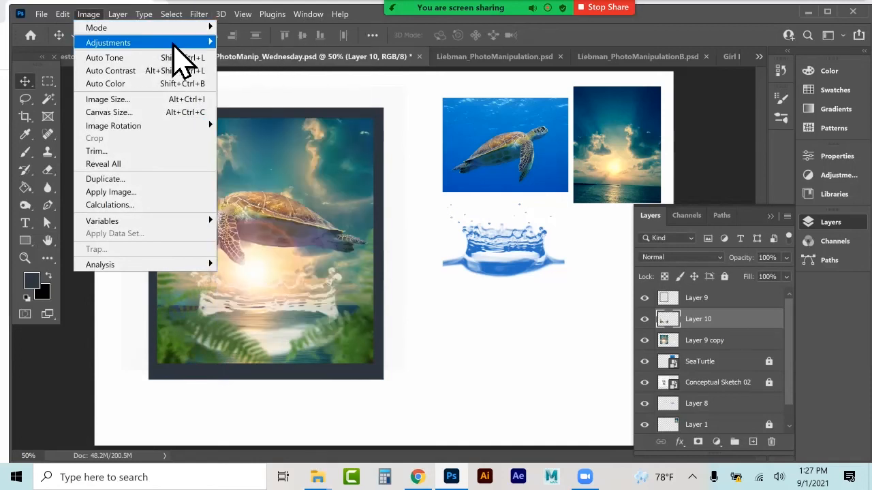
mouse_move(195, 43)
left_click(249, 56)
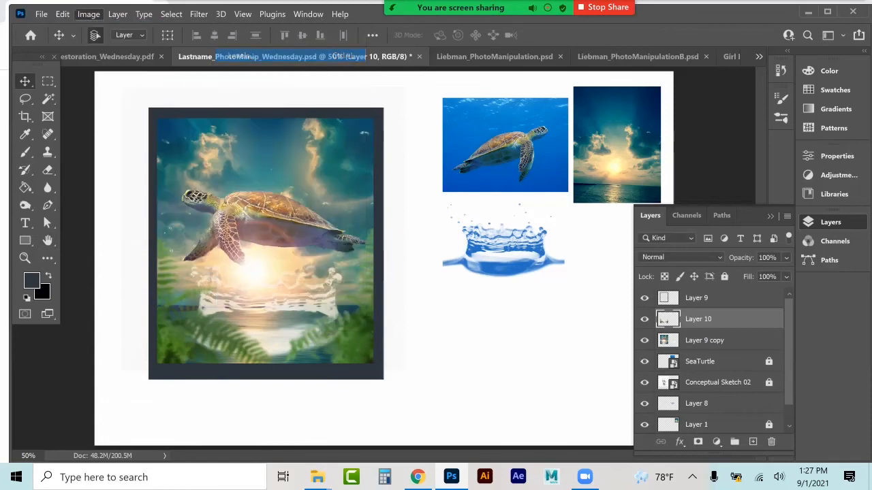
left_click_drag(516, 191, 662, 191)
left_click(742, 63)
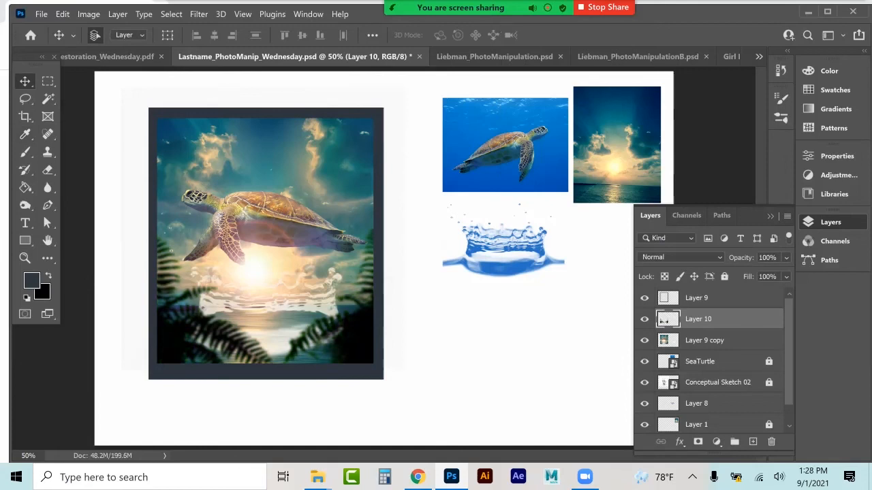
Step: Fill the frame on Layer 9 with black using the Paint Bucket
key("x")
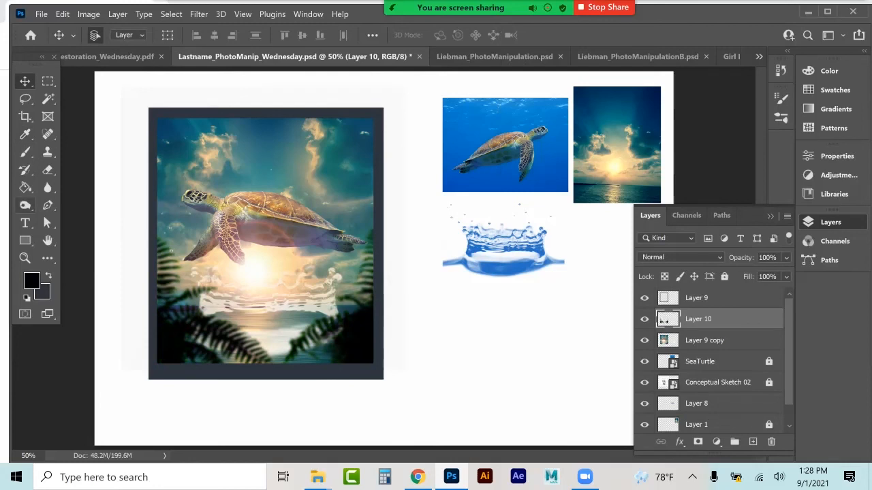
left_click(25, 187)
left_click(696, 298)
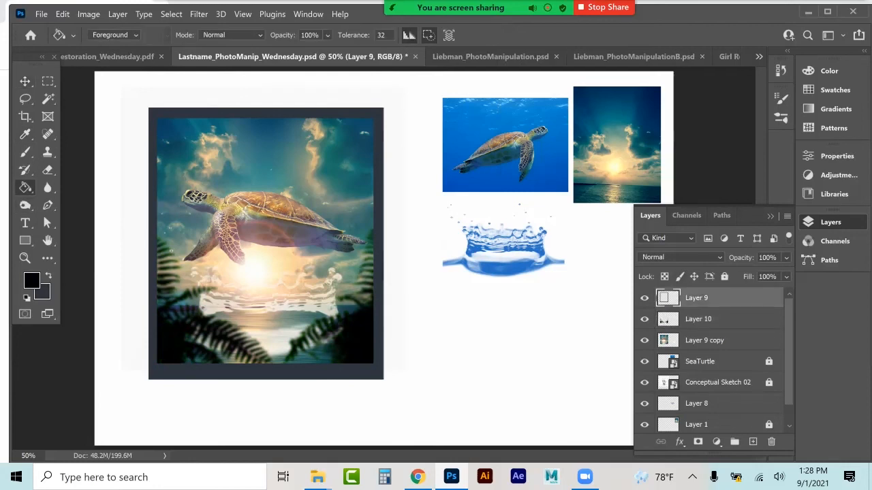
left_click(153, 126)
left_click(48, 81)
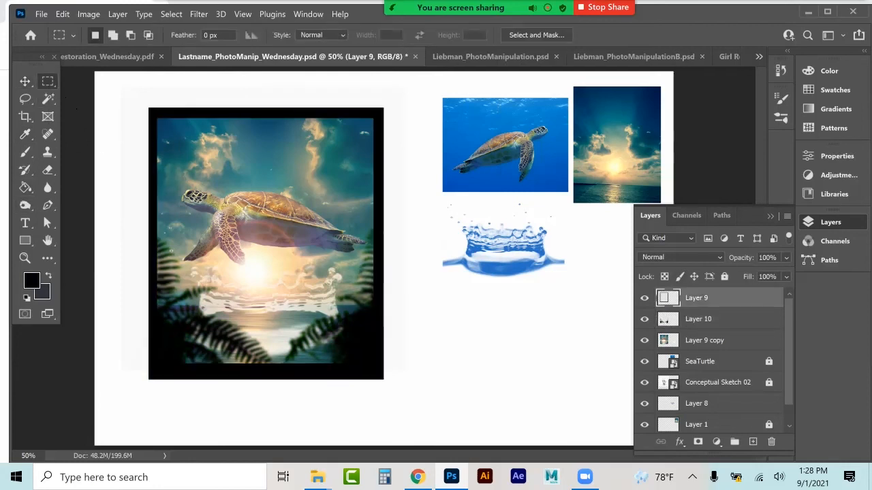